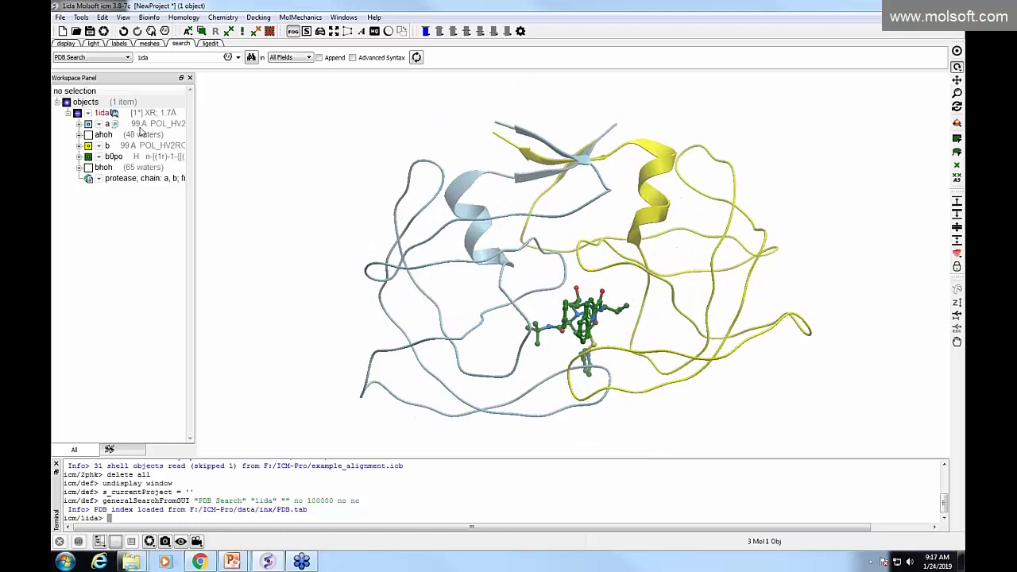
Display the residues of the 1ida protein structure in wire representation
{"action": "left_click_drag", "start_coordinate": [354, 201], "coordinate": [368, 240]}
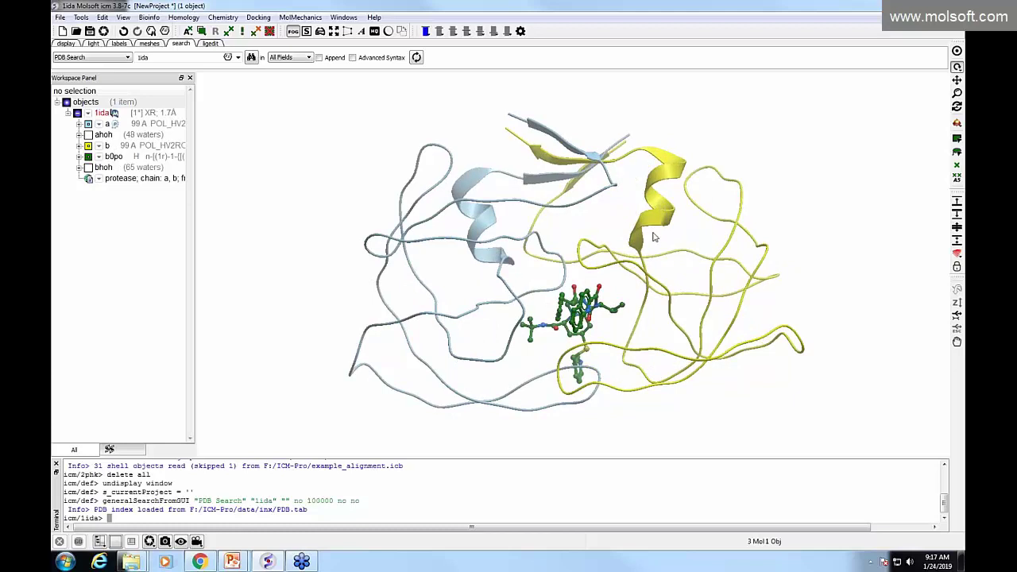
{"action": "left_click_drag", "start_coordinate": [653, 236], "coordinate": [660, 266]}
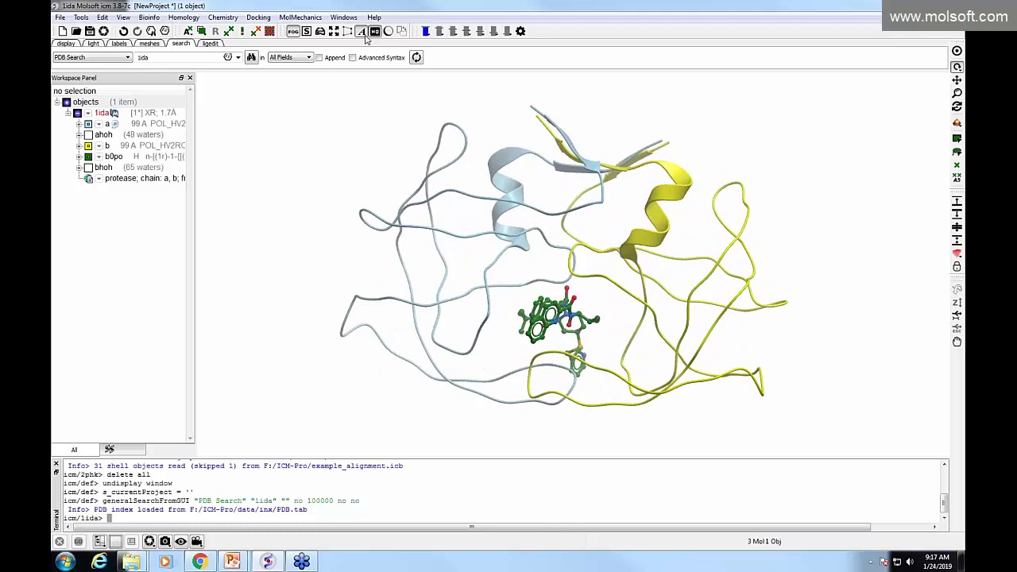
{"action": "left_click_drag", "start_coordinate": [480, 367], "coordinate": [524, 381]}
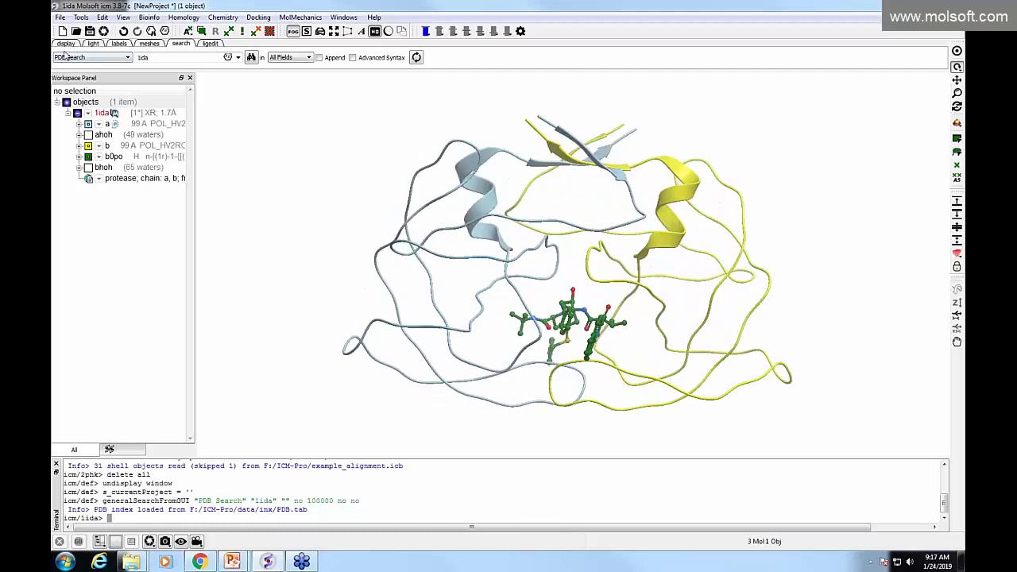
{"action": "left_click", "coordinate": [66, 43]}
{"action": "left_click", "coordinate": [64, 60]}
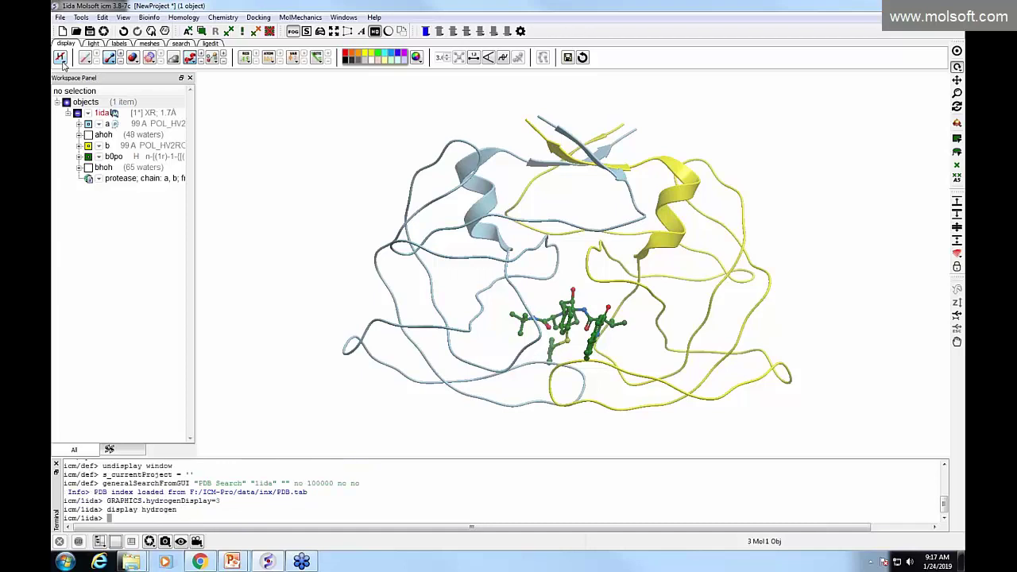
{"action": "left_click", "coordinate": [84, 59]}
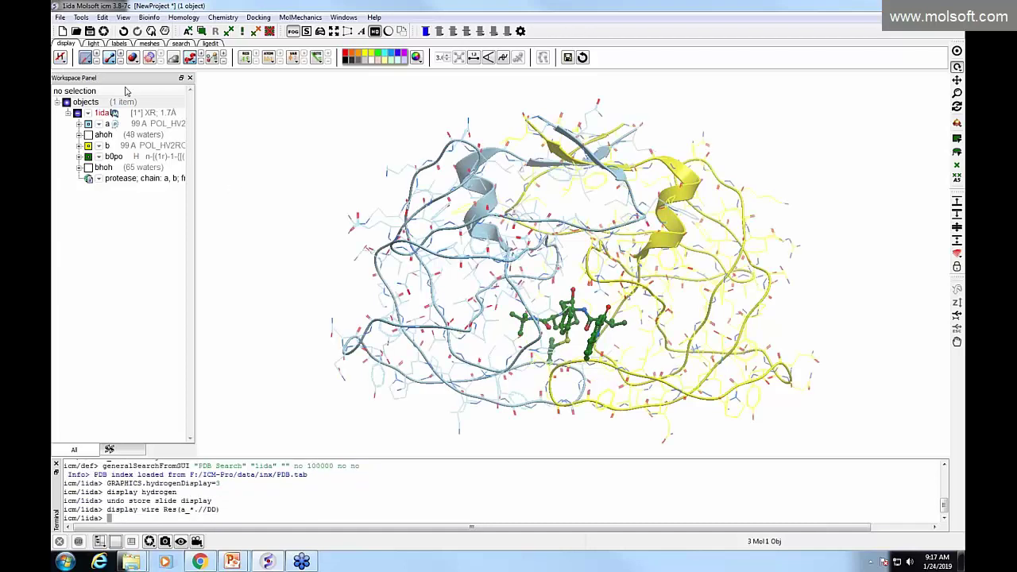
Cycle the hydrogen display style until it is set to show all hydrogens
{"action": "left_click", "coordinate": [61, 61]}
{"action": "left_click", "coordinate": [61, 60]}
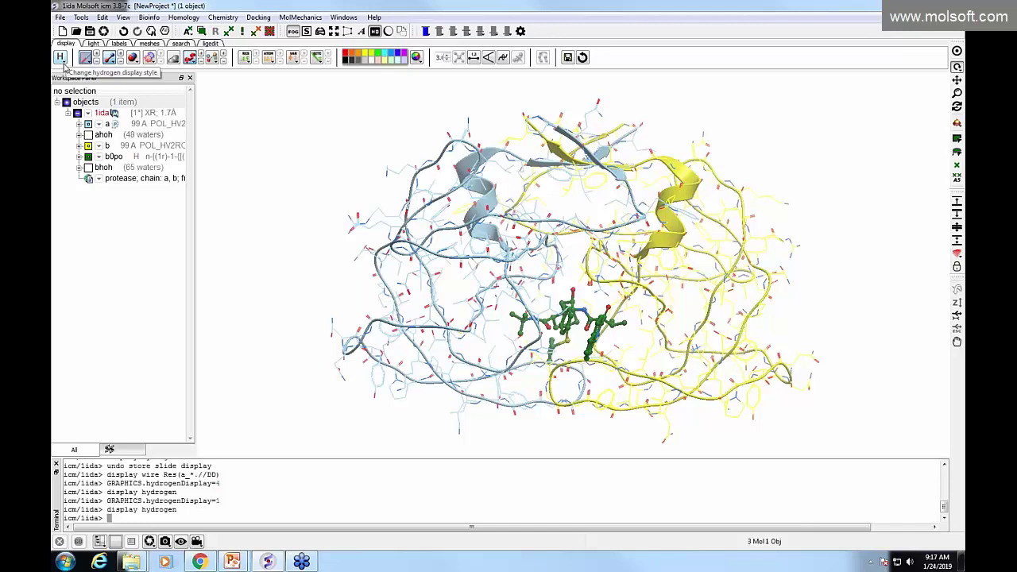
{"action": "left_click", "coordinate": [62, 60]}
{"action": "key", "text": "Escape"}
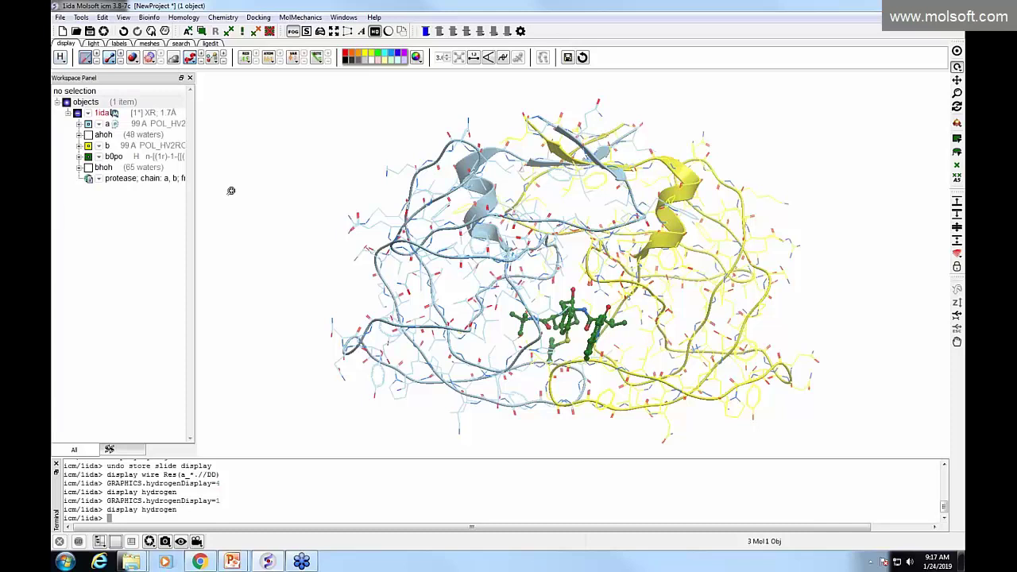
{"action": "left_click_drag", "start_coordinate": [393, 210], "coordinate": [359, 209]}
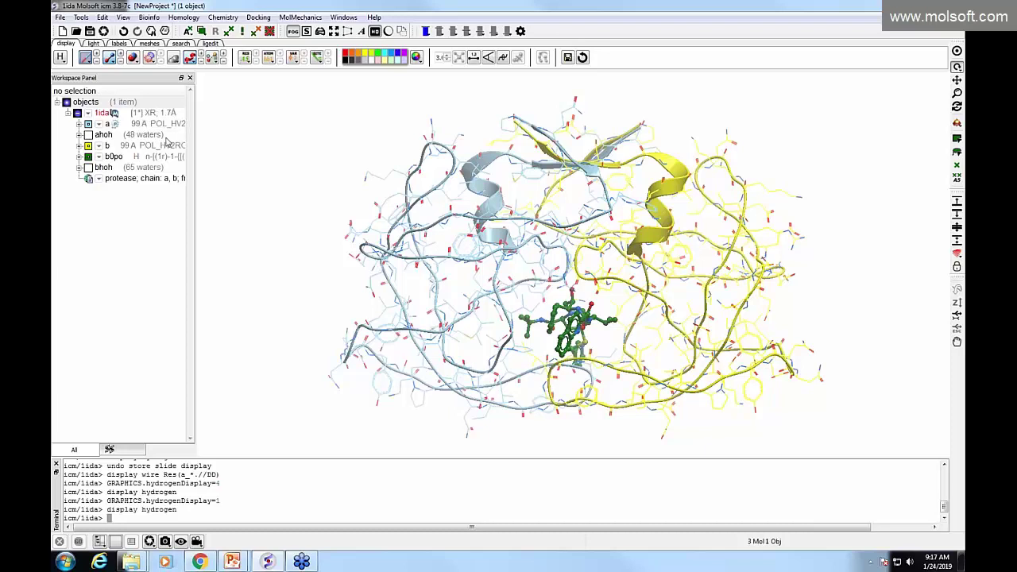
Convert the 1ida PDB structure to an ICM object, keeping tight waters, optimizing hydrogens and replacing the original
{"action": "right_click", "coordinate": [143, 118]}
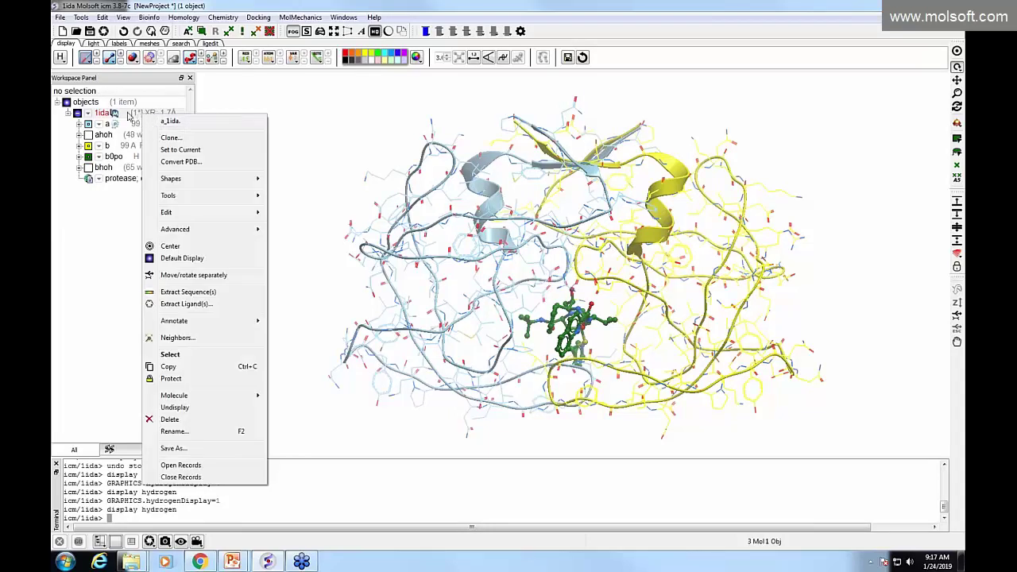
{"action": "left_click", "coordinate": [175, 162]}
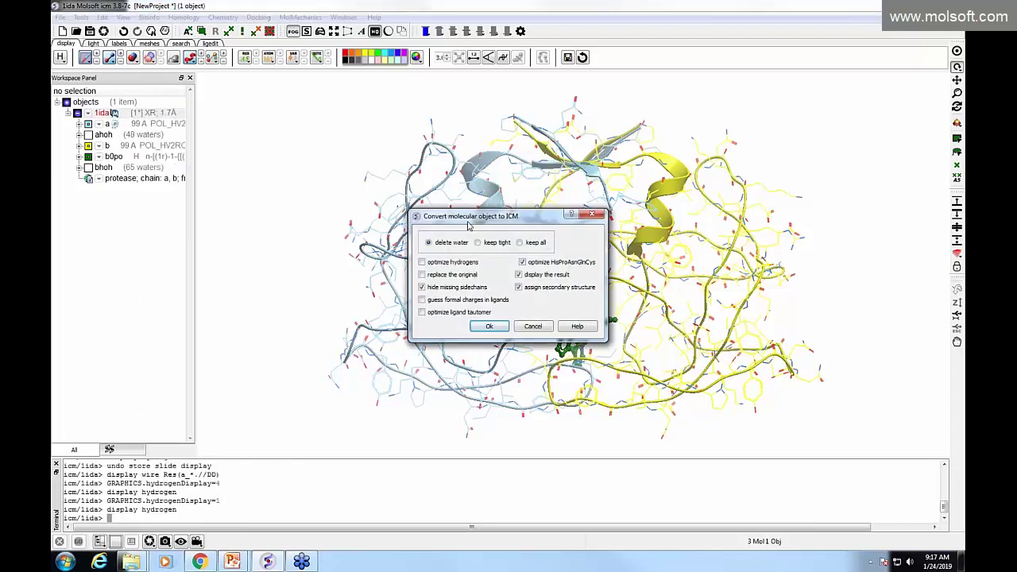
{"action": "left_click_drag", "start_coordinate": [468, 223], "coordinate": [309, 160]}
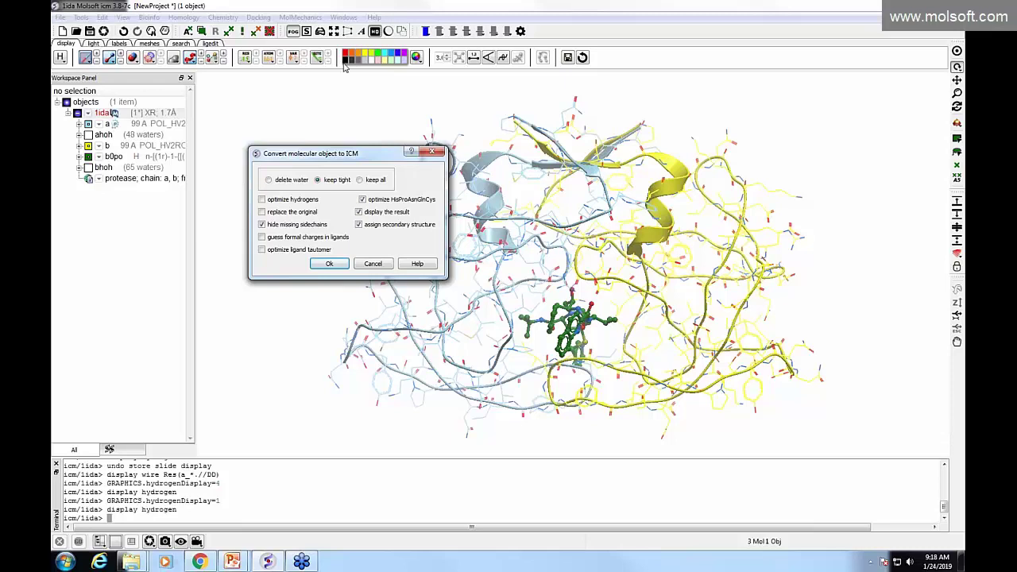
{"action": "left_click", "coordinate": [362, 31]}
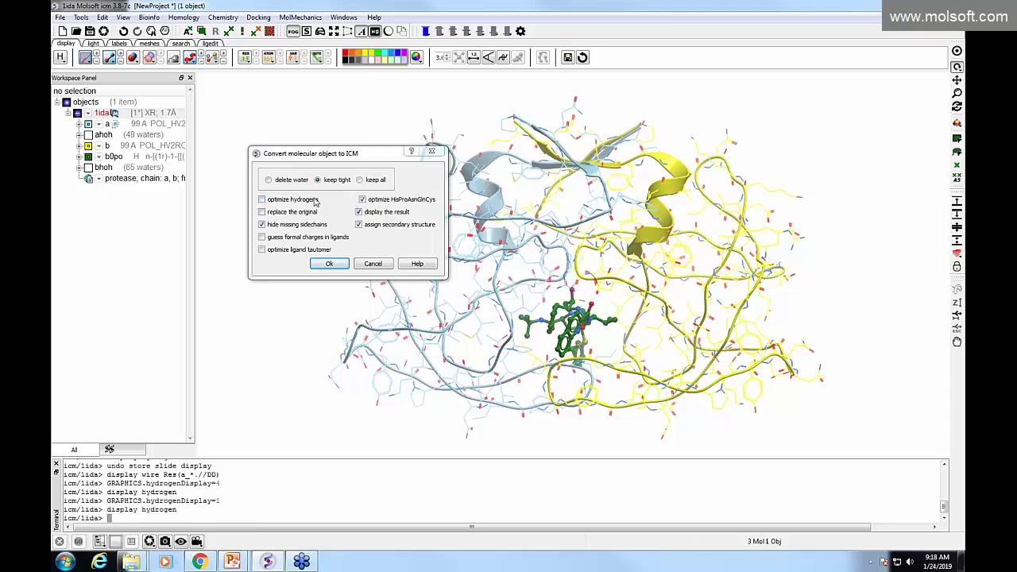
{"action": "left_click", "coordinate": [273, 202]}
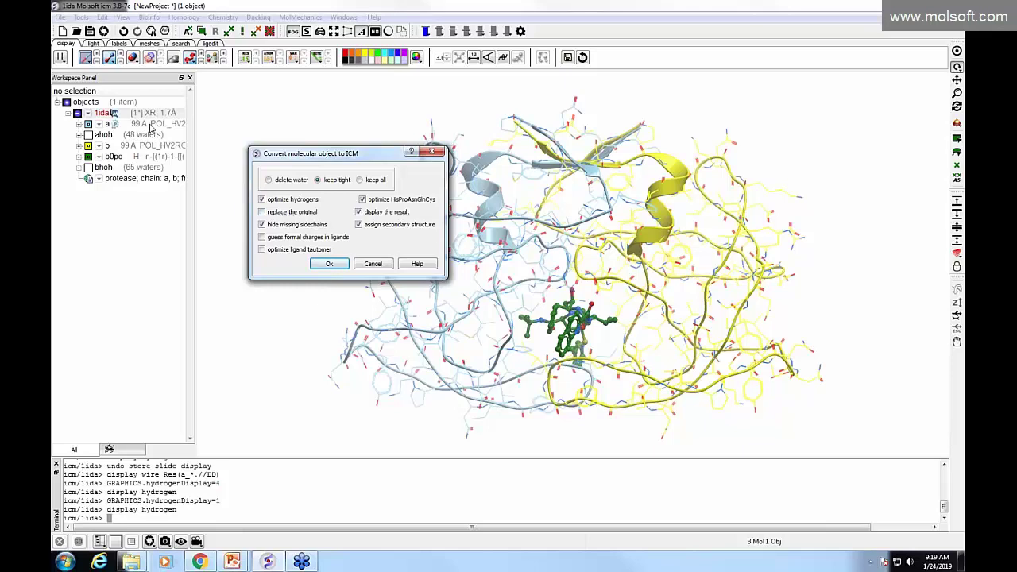
{"action": "left_click", "coordinate": [265, 213]}
{"action": "left_click", "coordinate": [323, 267]}
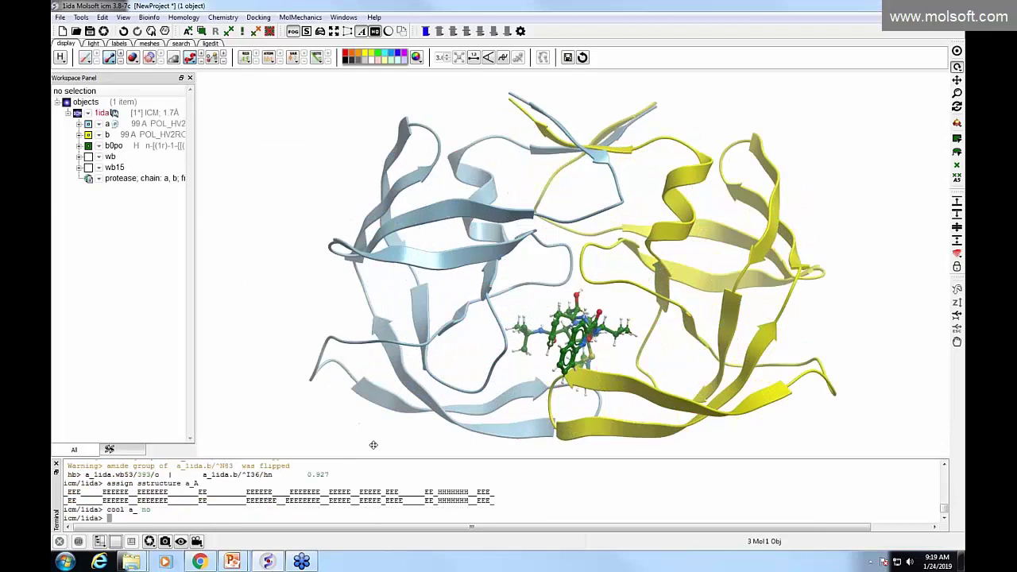
Enlarge the terminal and examine the conversion messages about optimized polar hydrogens and flipped amide groups
{"action": "left_click_drag", "start_coordinate": [342, 460], "coordinate": [335, 394]}
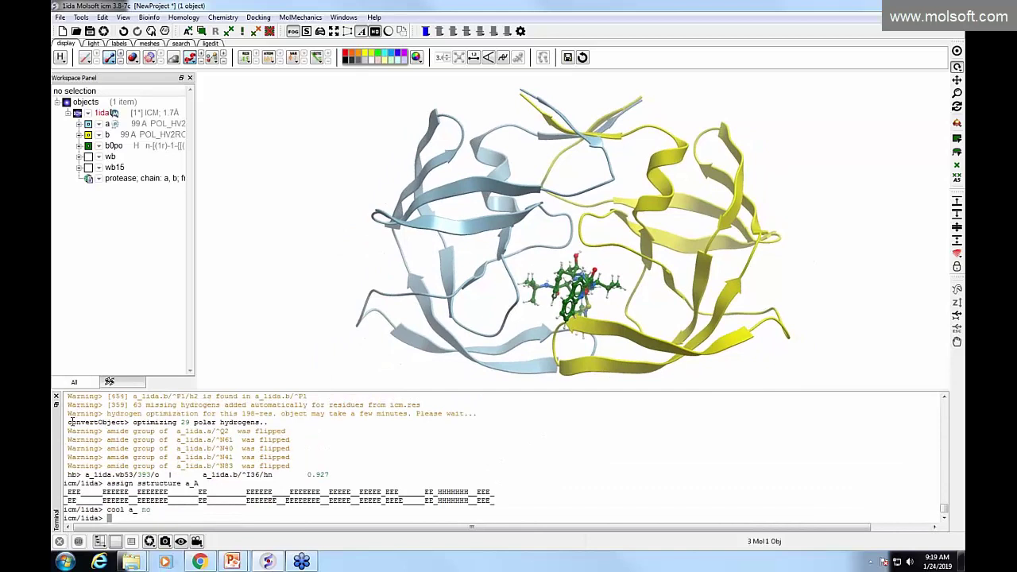
{"action": "left_click_drag", "start_coordinate": [66, 421], "coordinate": [147, 422]}
{"action": "left_click_drag", "start_coordinate": [137, 422], "coordinate": [260, 422]}
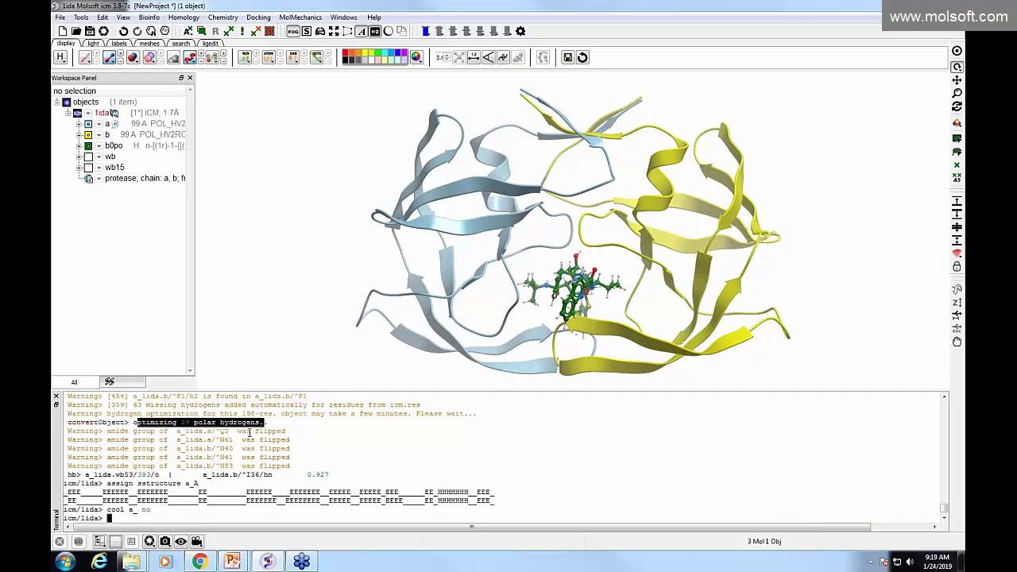
{"action": "left_click", "coordinate": [181, 435]}
{"action": "double_click", "coordinate": [194, 433]}
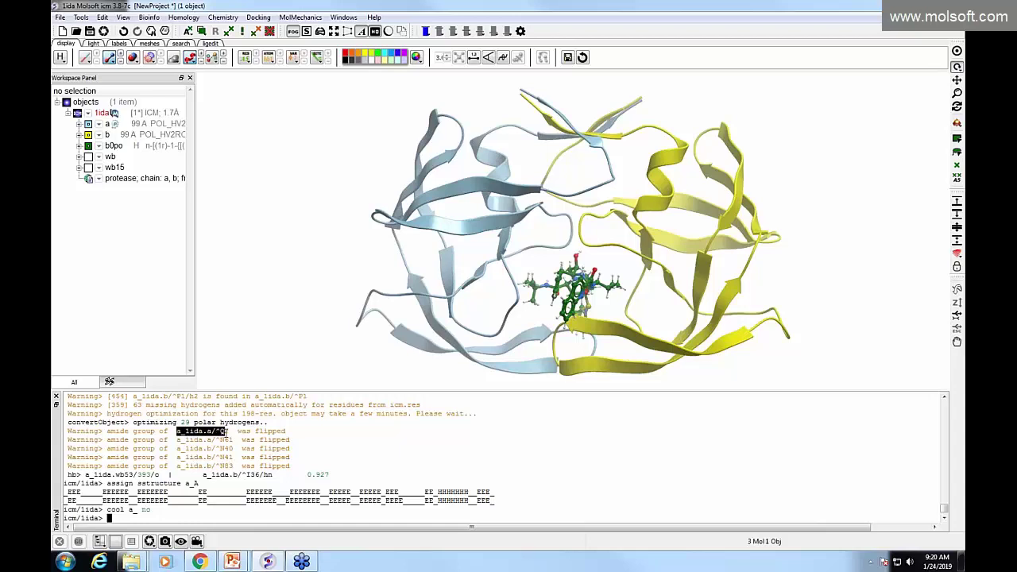
{"action": "left_click_drag", "start_coordinate": [221, 445], "coordinate": [230, 459]}
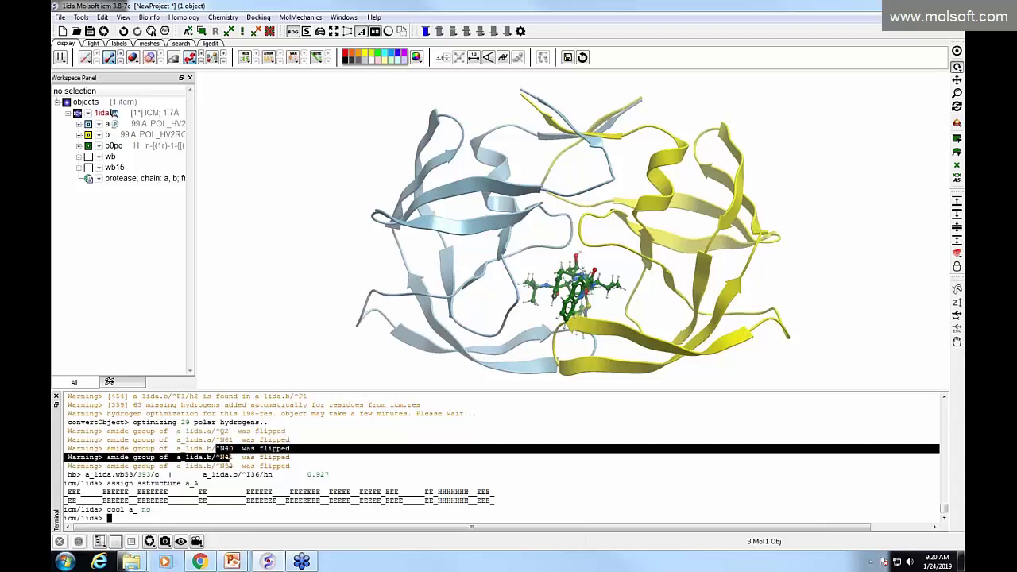
{"action": "left_click", "coordinate": [229, 459]}
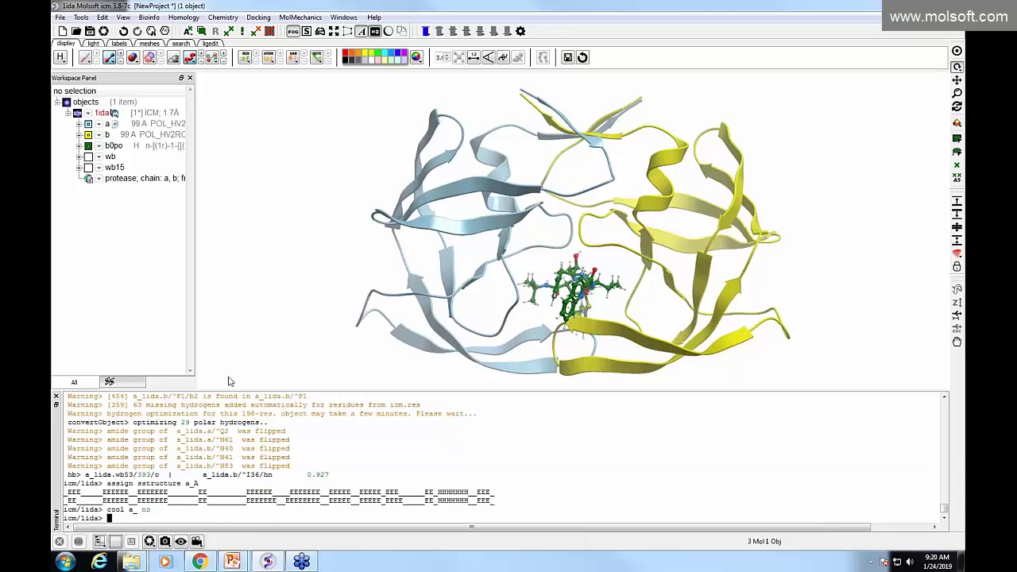
Display the converted structure as wire with only polar hydrogens, and close the terminal to enlarge the 3D view
{"action": "left_click", "coordinate": [87, 60]}
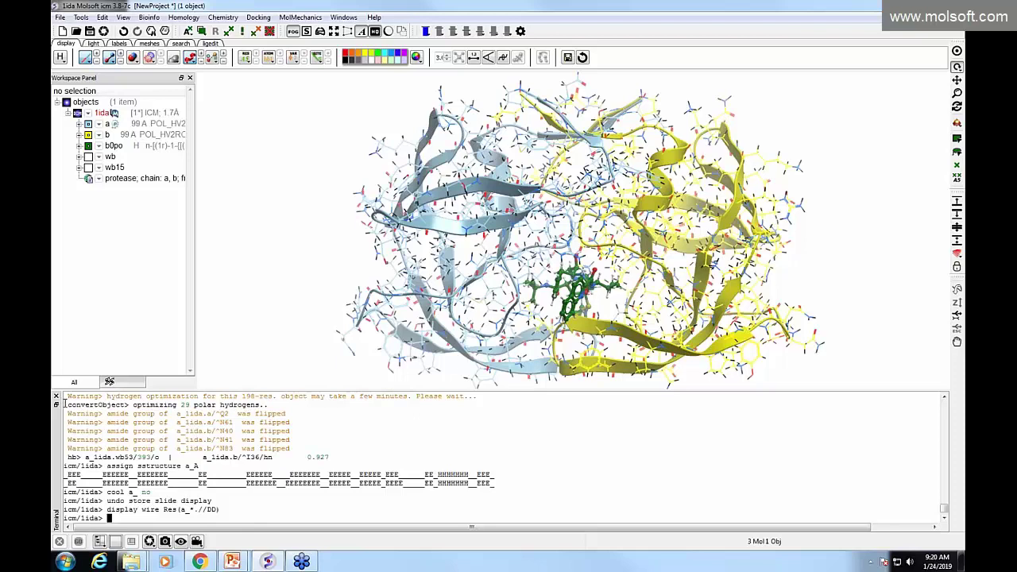
{"action": "left_click", "coordinate": [57, 397]}
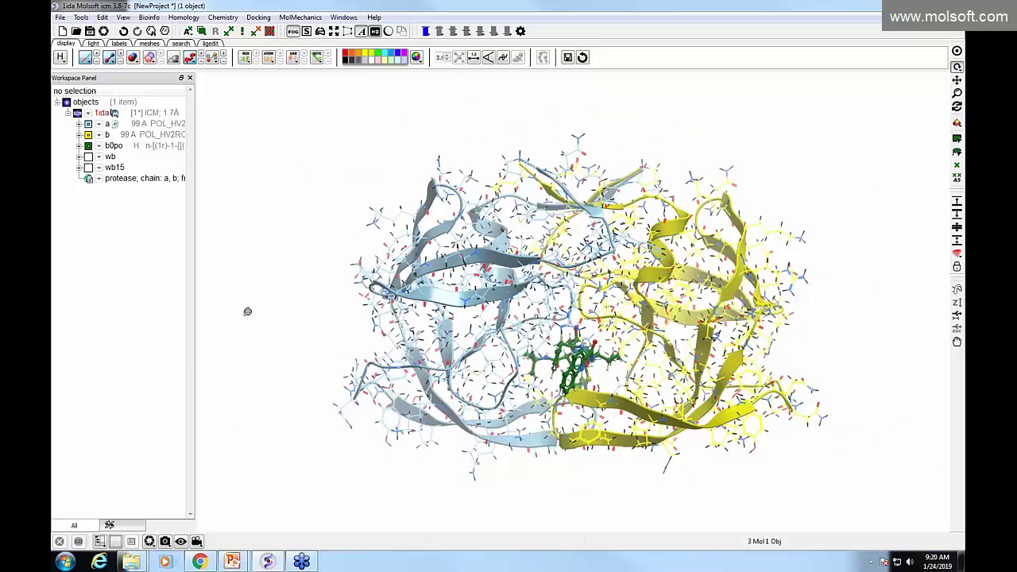
{"action": "left_click", "coordinate": [62, 61]}
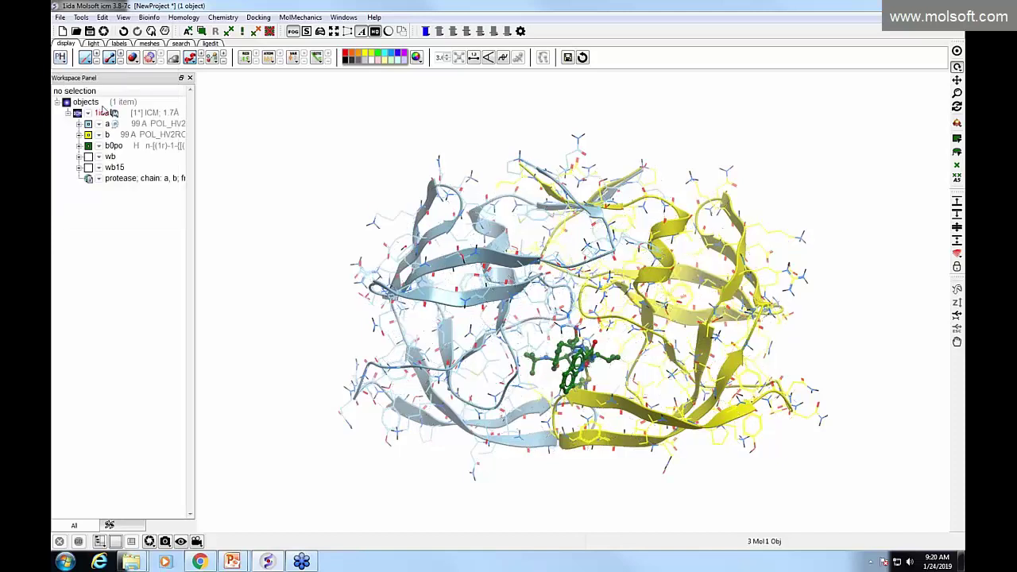
{"action": "scroll", "coordinate": [228, 290], "scroll_direction": "up", "scroll_amount": 5}
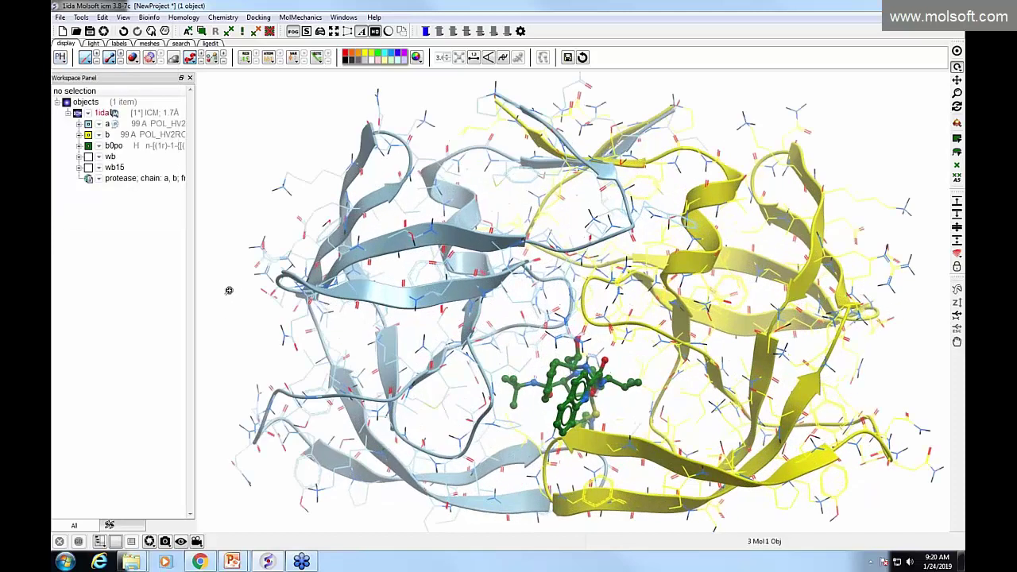
{"action": "scroll", "coordinate": [226, 295], "scroll_direction": "down", "scroll_amount": 2}
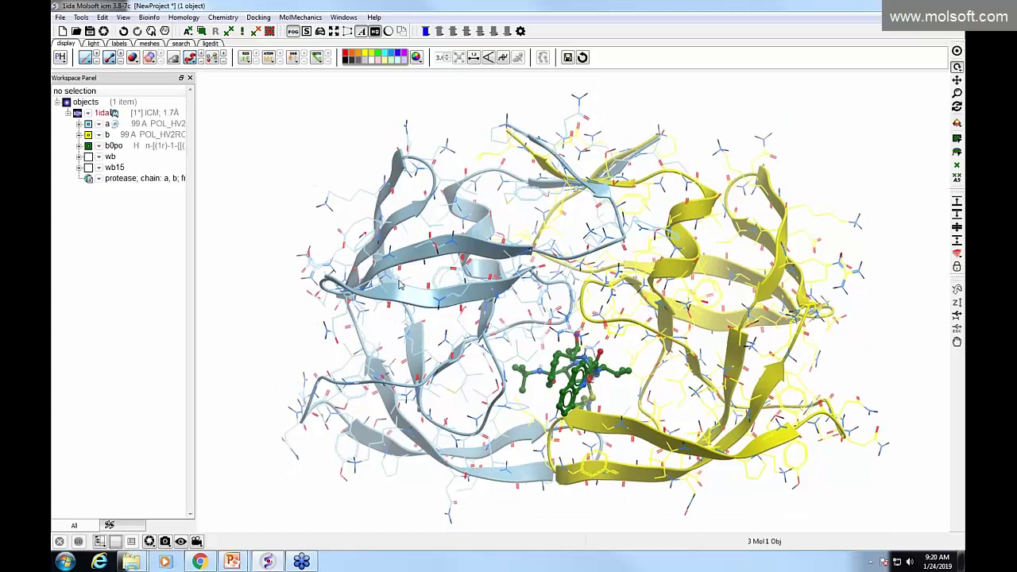
{"action": "mouse_move", "coordinate": [399, 285]}
{"action": "left_mouse_down"}
{"action": "mouse_move", "coordinate": [460, 287]}
{"action": "mouse_move", "coordinate": [405, 284]}
{"action": "left_mouse_up"}
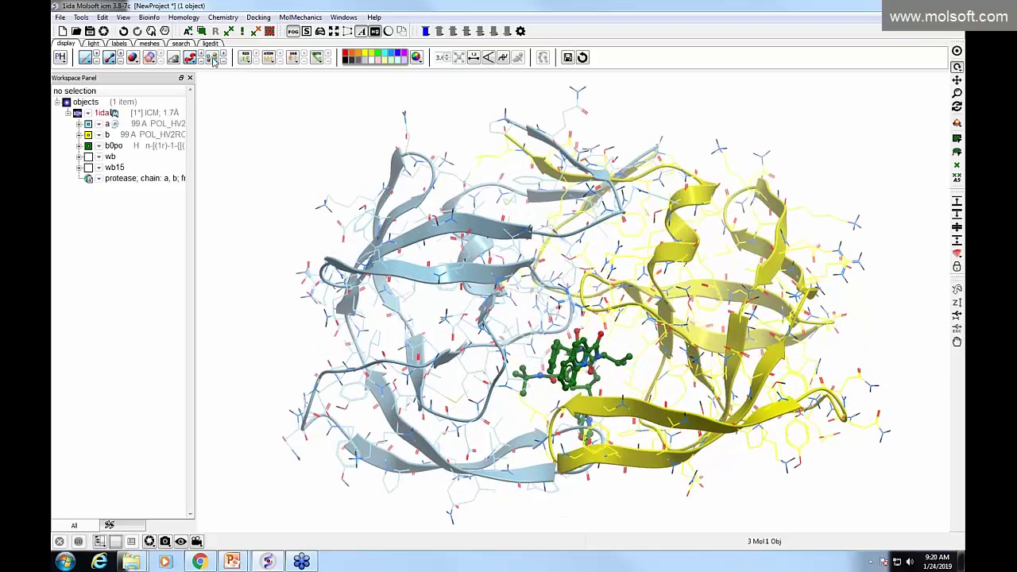
Display the structure's hydrogen bonds and inspect the individual atom pairs listed under hbondpairs in a widened workspace panel
{"action": "left_click", "coordinate": [213, 59]}
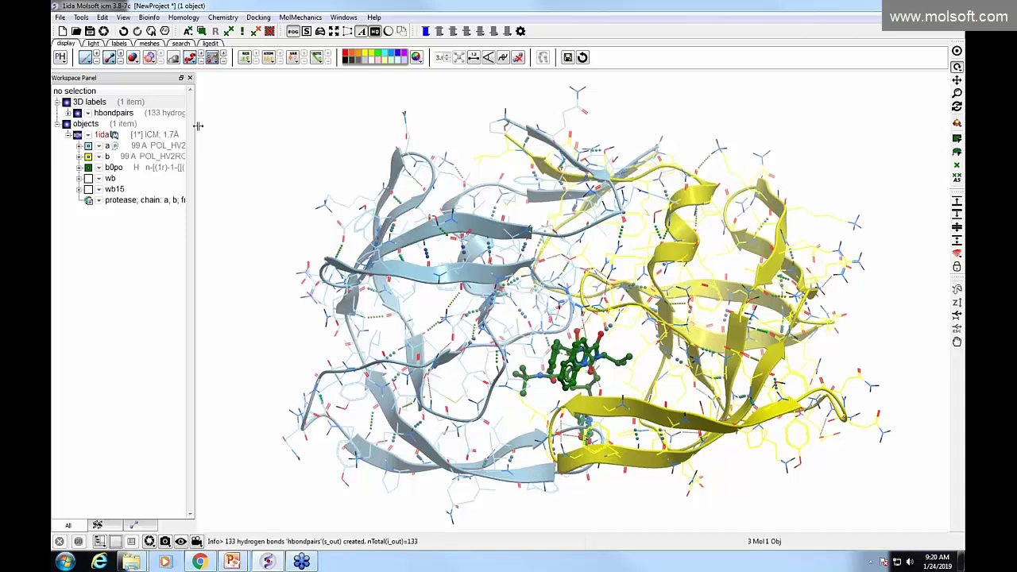
{"action": "left_click_drag", "start_coordinate": [196, 124], "coordinate": [248, 131]}
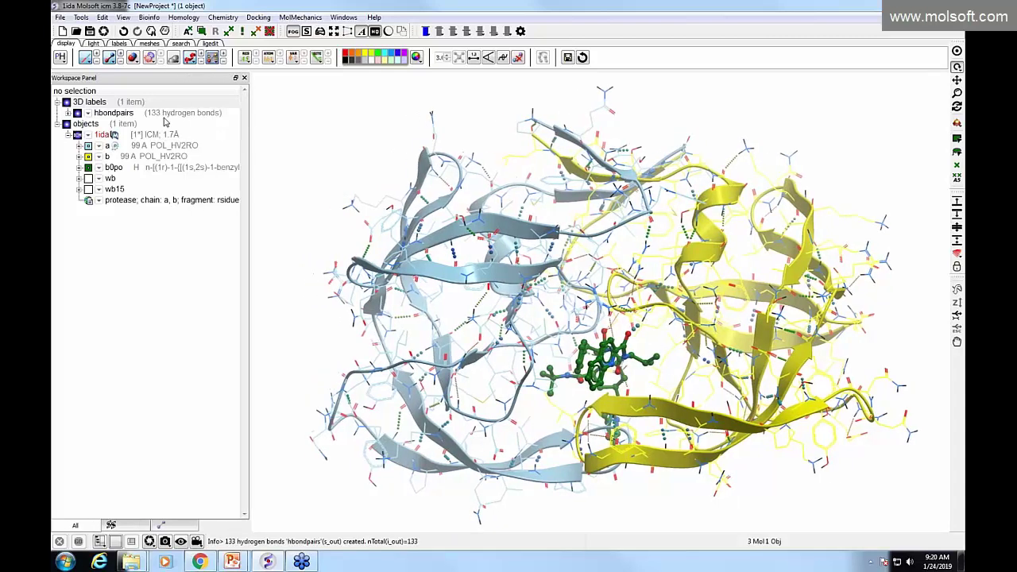
{"action": "left_click", "coordinate": [69, 113]}
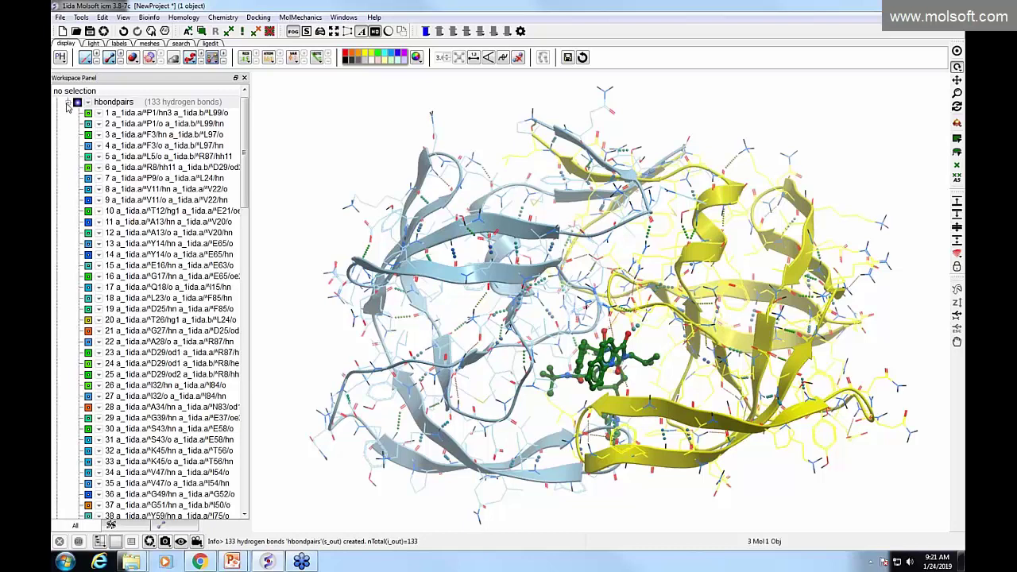
{"action": "left_click", "coordinate": [68, 104]}
{"action": "left_click", "coordinate": [68, 112]}
{"action": "left_click", "coordinate": [109, 57]}
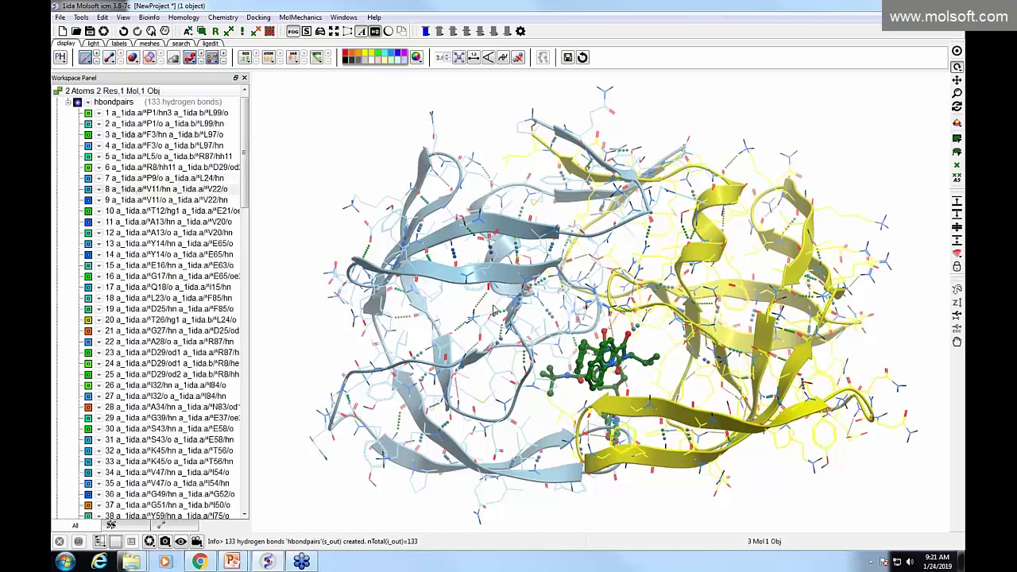
{"action": "left_click", "coordinate": [68, 102]}
{"action": "left_click", "coordinate": [127, 118]}
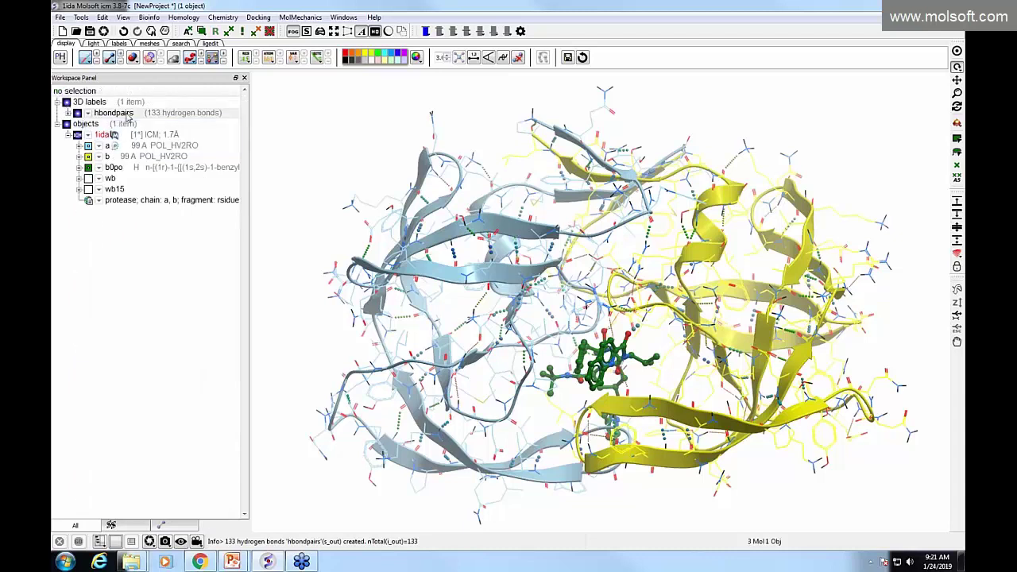
Export the hbondpairs hydrogen bonds to a table and look through its rows
{"action": "right_click", "coordinate": [113, 117]}
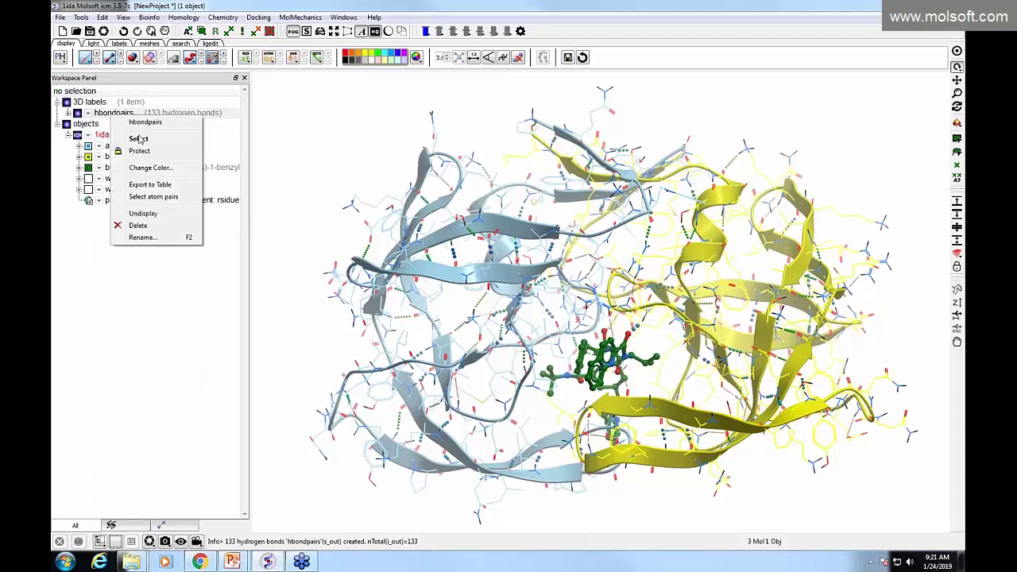
{"action": "left_click", "coordinate": [151, 188]}
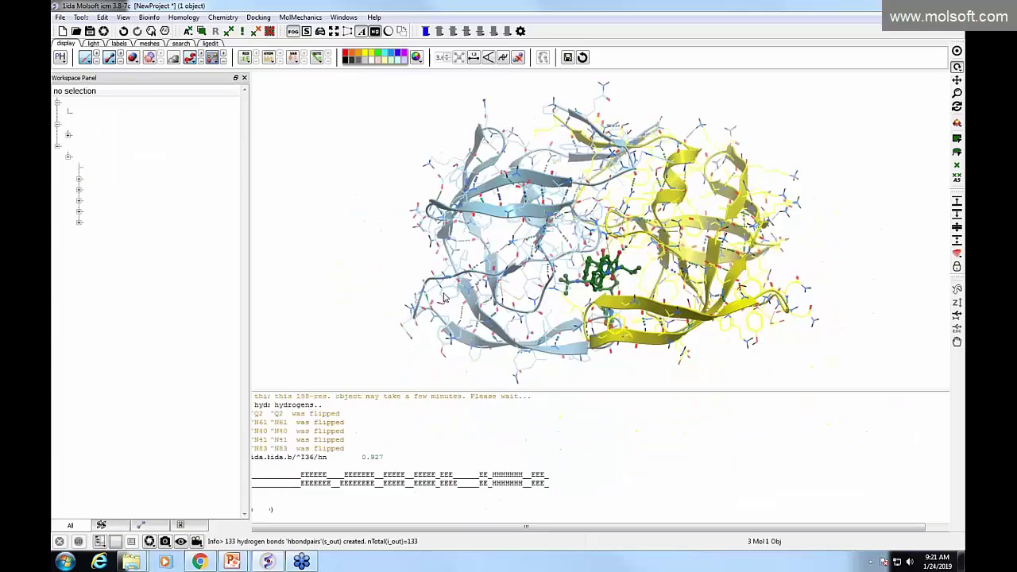
{"action": "scroll", "coordinate": [356, 462], "scroll_direction": "down", "scroll_amount": 1}
{"action": "scroll", "coordinate": [356, 463], "scroll_direction": "down", "scroll_amount": 3}
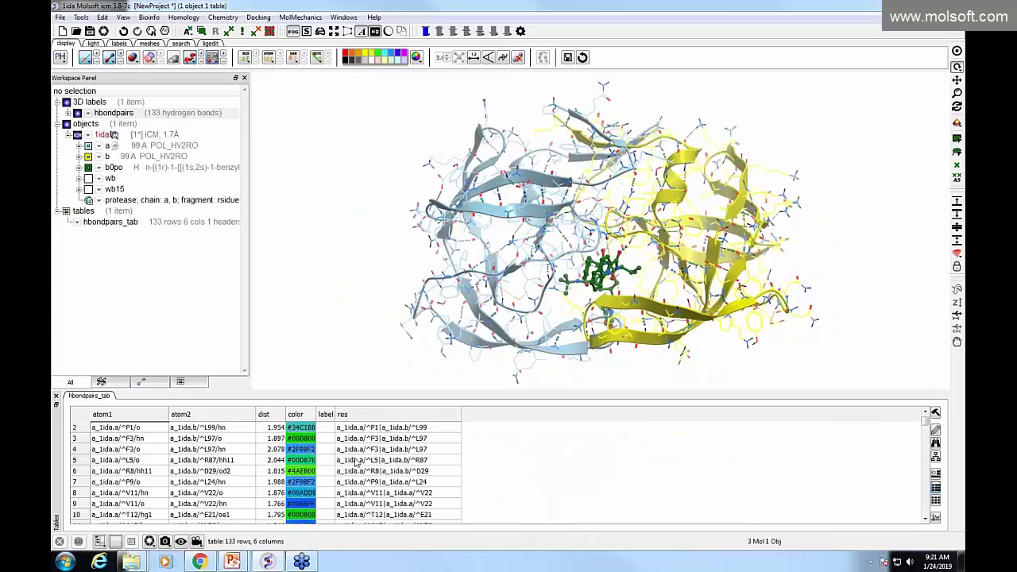
{"action": "scroll", "coordinate": [356, 463], "scroll_direction": "up", "scroll_amount": 4}
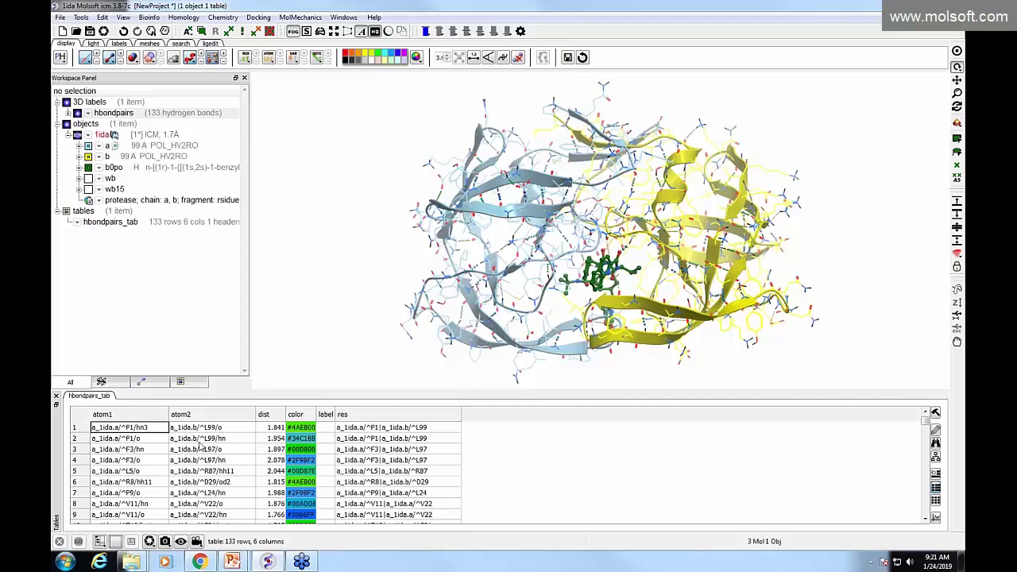
{"action": "scroll", "coordinate": [199, 453], "scroll_direction": "down", "scroll_amount": 3}
{"action": "scroll", "coordinate": [203, 457], "scroll_direction": "up", "scroll_amount": 3}
Check the export options of hbondpairs_tab and look through the atom pairs and distances in its further rows
{"action": "right_click", "coordinate": [102, 400]}
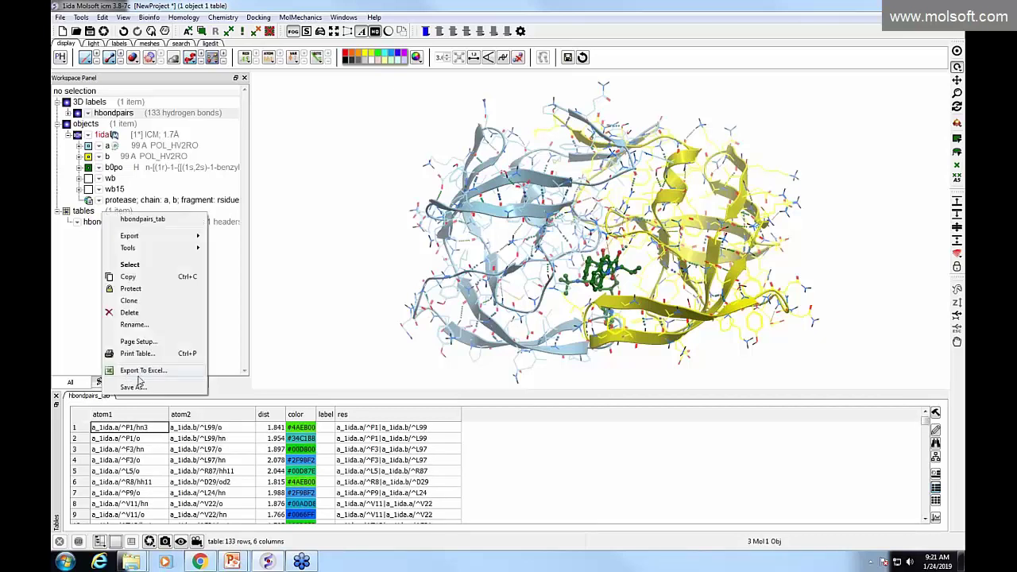
{"action": "left_click", "coordinate": [346, 374]}
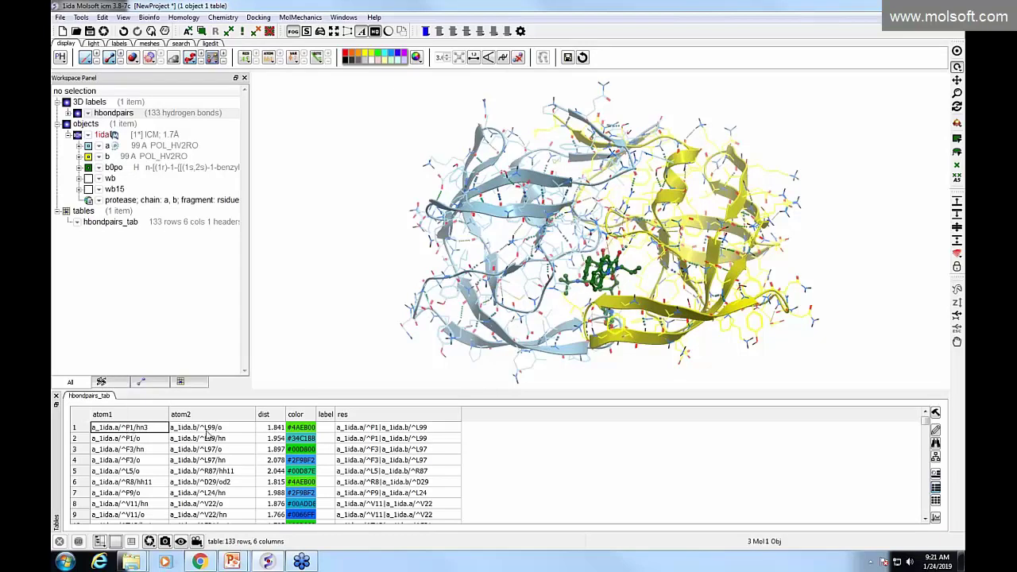
{"action": "scroll", "coordinate": [273, 460], "scroll_direction": "down", "scroll_amount": 3}
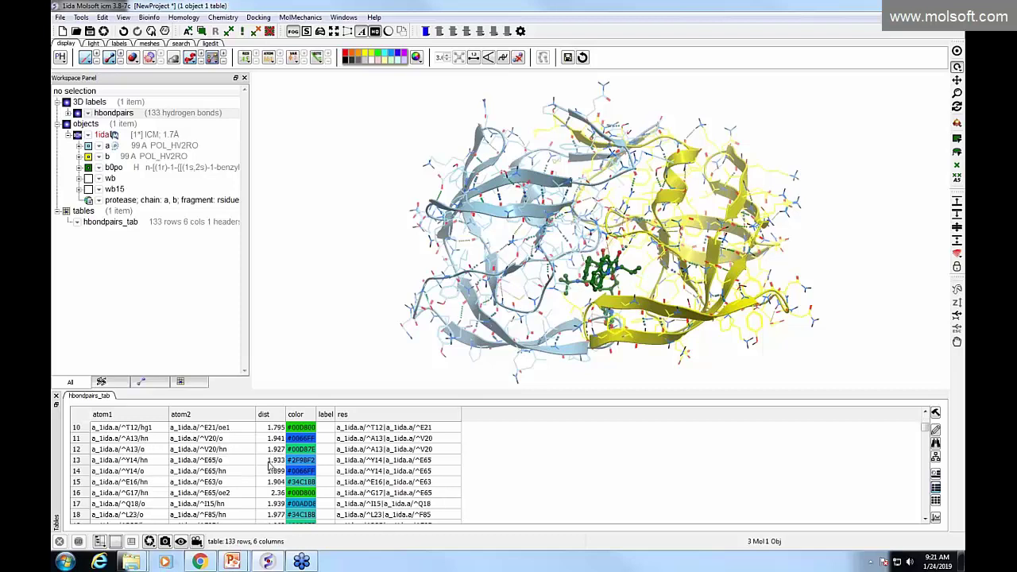
{"action": "scroll", "coordinate": [269, 466], "scroll_direction": "down", "scroll_amount": 11}
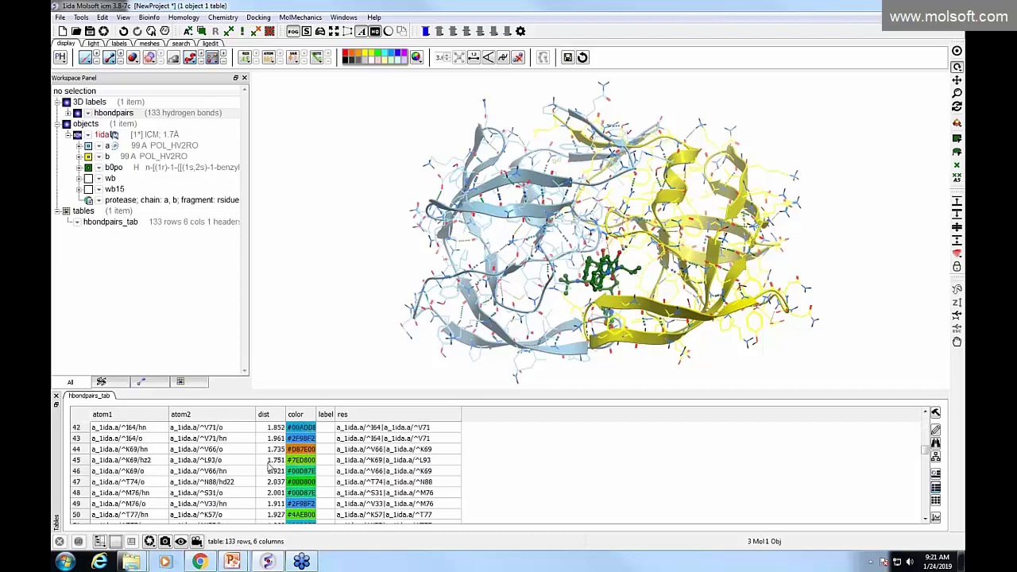
{"action": "scroll", "coordinate": [269, 467], "scroll_direction": "down", "scroll_amount": 5}
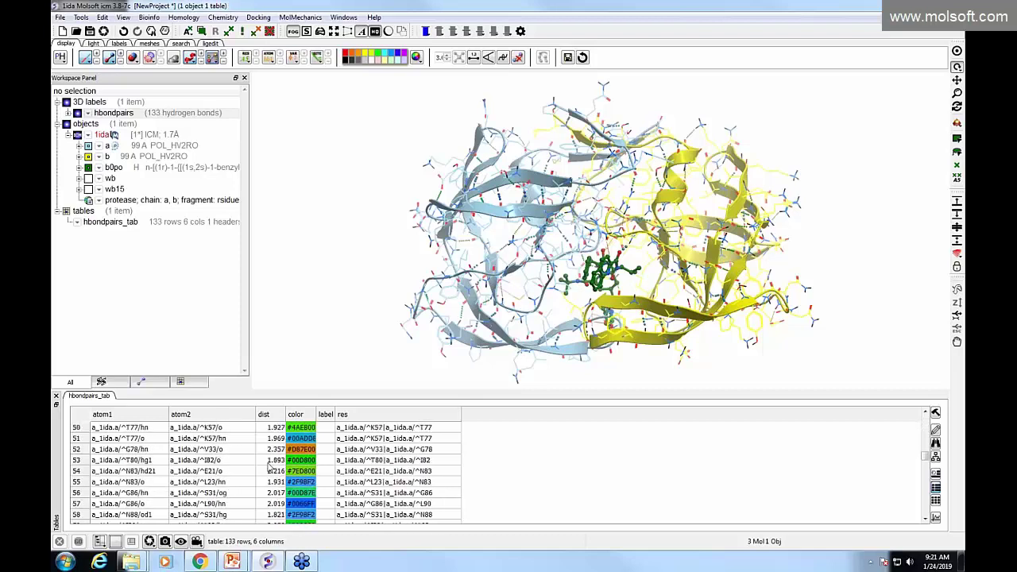
Close the hbondpairs_tab table view and delete the hbondpairs 3D labels from the structure
{"action": "left_click", "coordinate": [57, 396]}
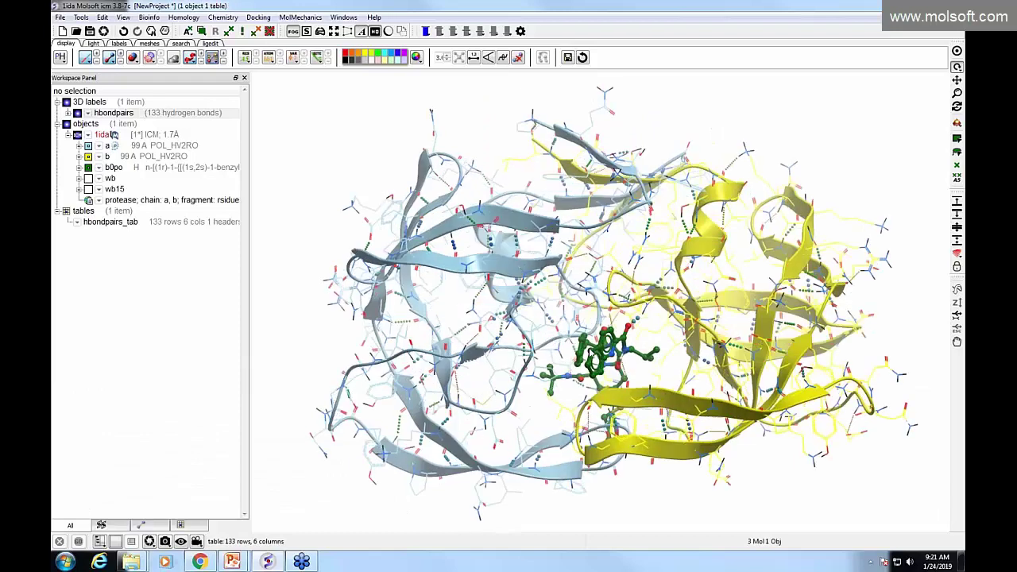
{"action": "left_click_drag", "start_coordinate": [592, 330], "coordinate": [604, 330]}
{"action": "left_click_drag", "start_coordinate": [469, 329], "coordinate": [436, 343]}
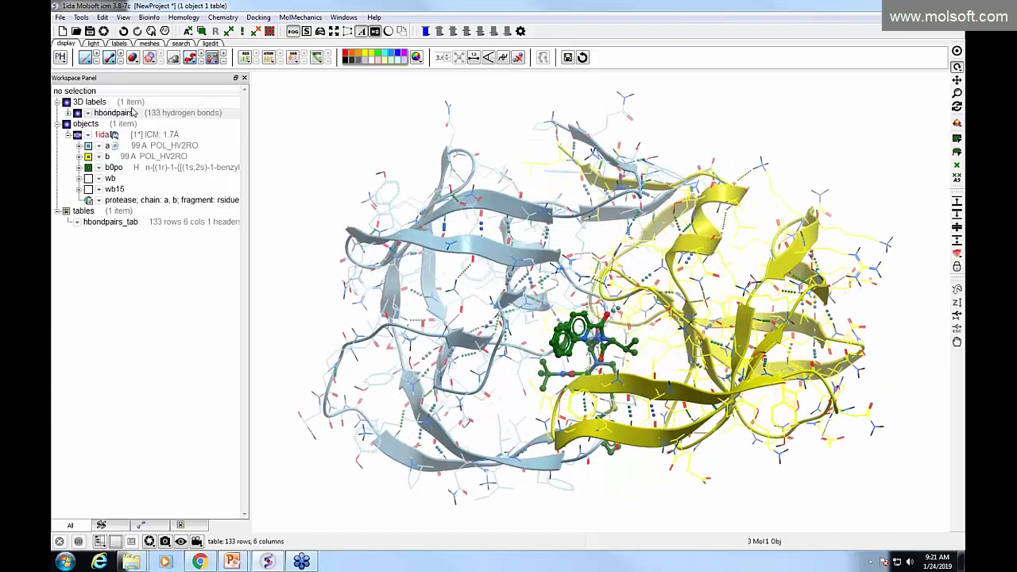
{"action": "right_click", "coordinate": [133, 109]}
{"action": "left_click", "coordinate": [151, 167]}
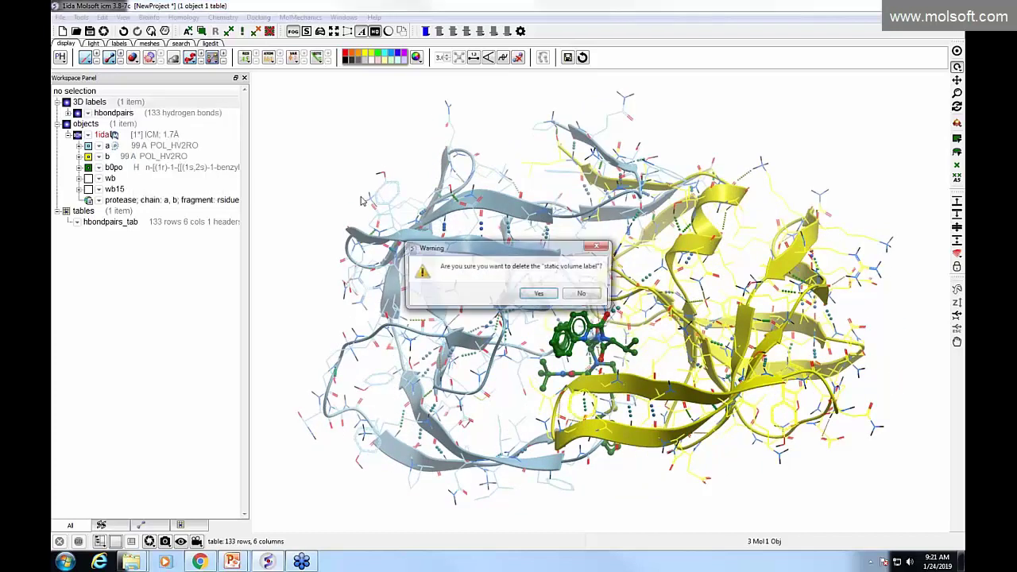
{"action": "left_click", "coordinate": [539, 294]}
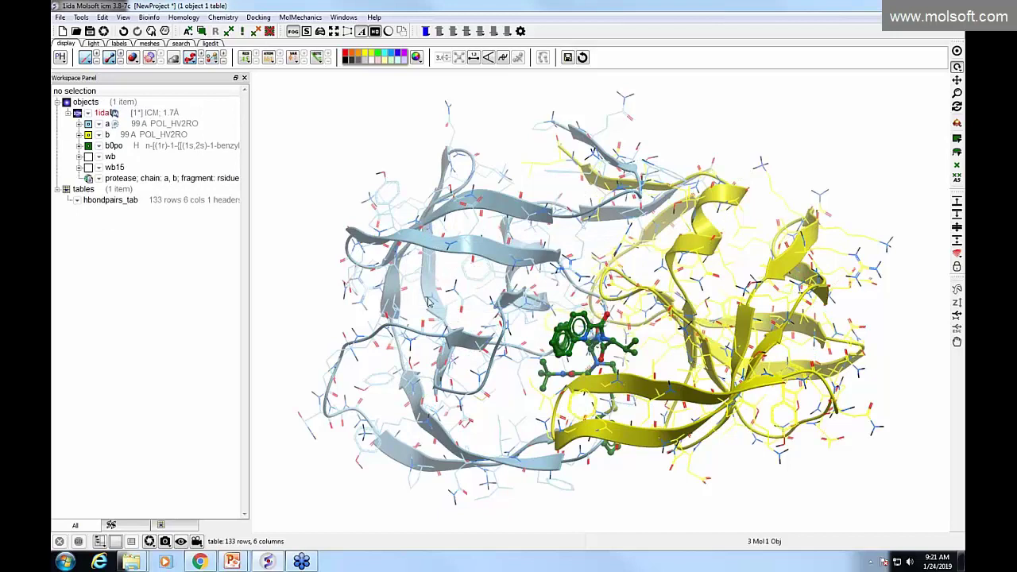
Display the ligand pocket interactions for b0po and look over the hydrogen bond display options
{"action": "right_click", "coordinate": [144, 149]}
{"action": "mouse_move", "coordinate": [231, 192]}
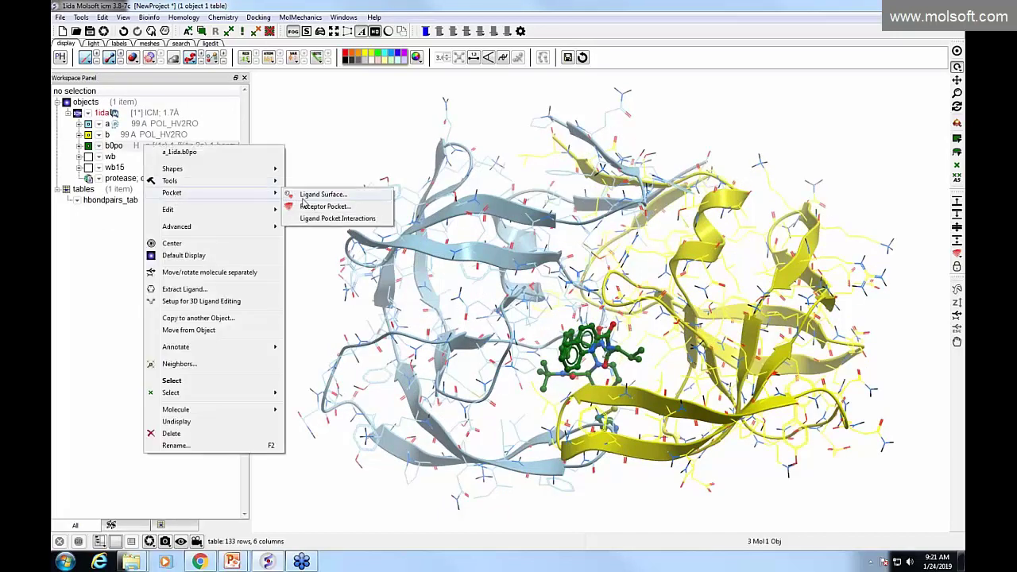
{"action": "left_click", "coordinate": [330, 218]}
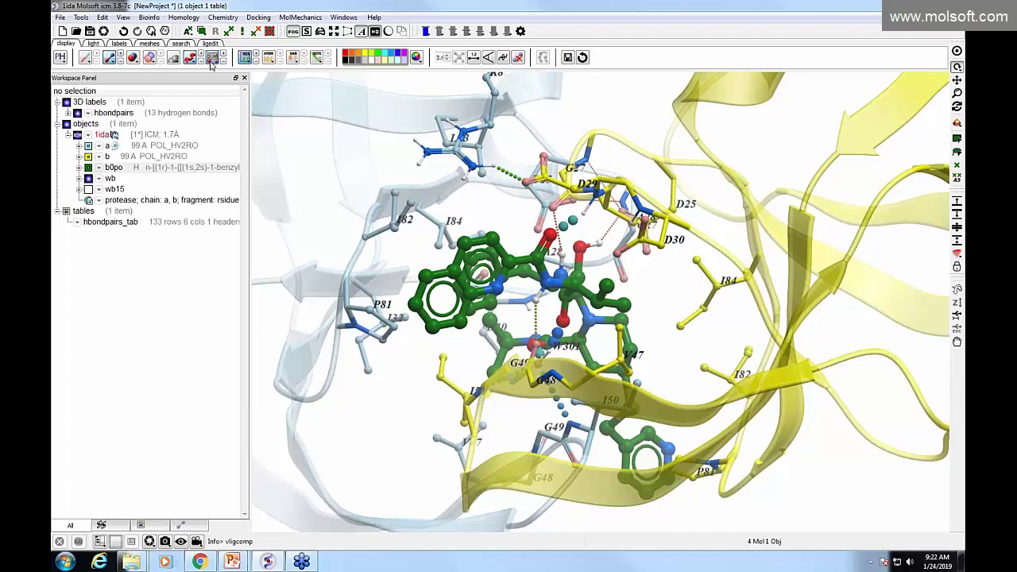
{"action": "left_click", "coordinate": [212, 57]}
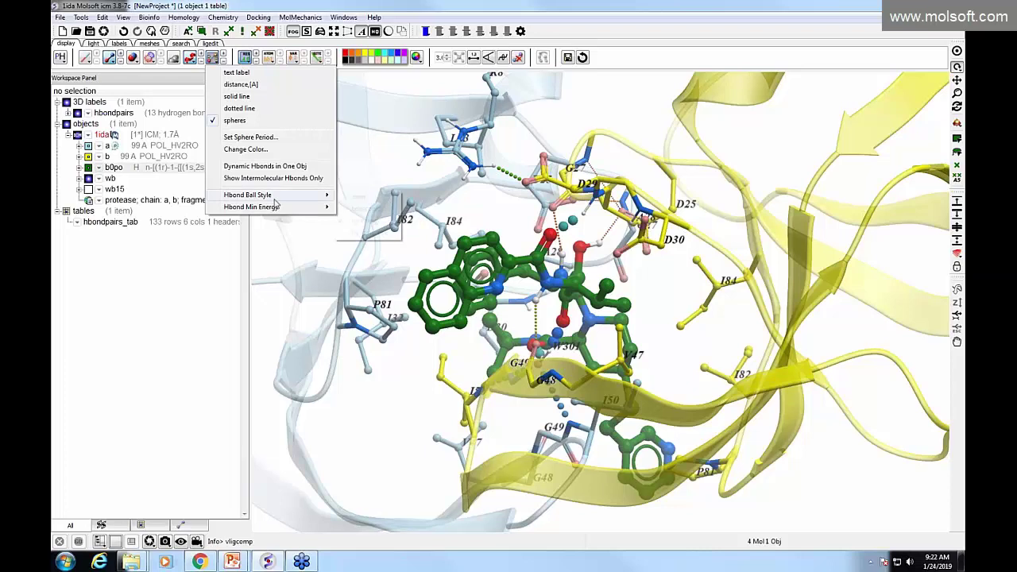
{"action": "mouse_move", "coordinate": [312, 211]}
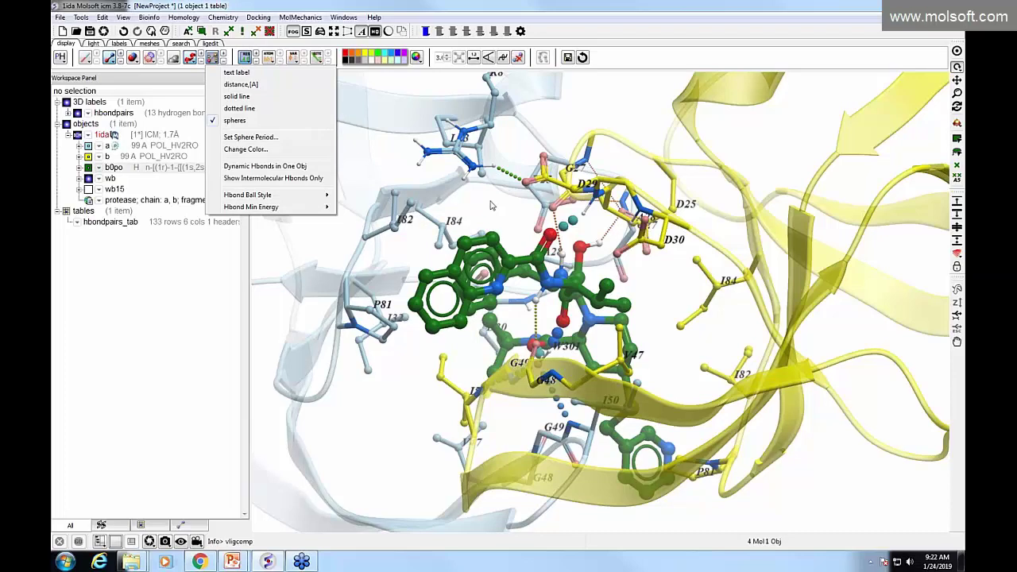
{"action": "left_click", "coordinate": [490, 206]}
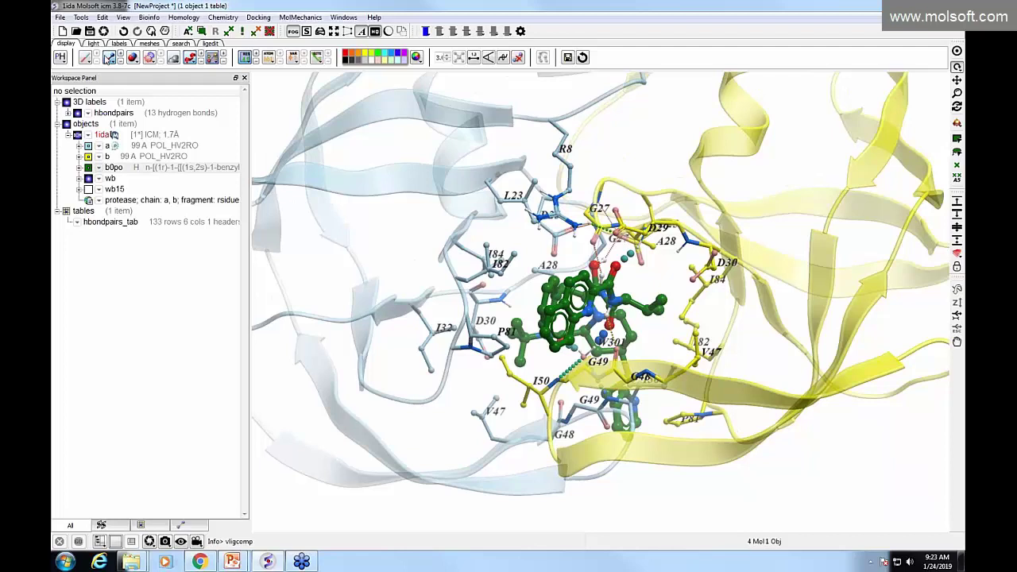
Hide the stick representation and the residue labels so only the protein ribbons remain displayed
{"action": "left_click", "coordinate": [109, 58]}
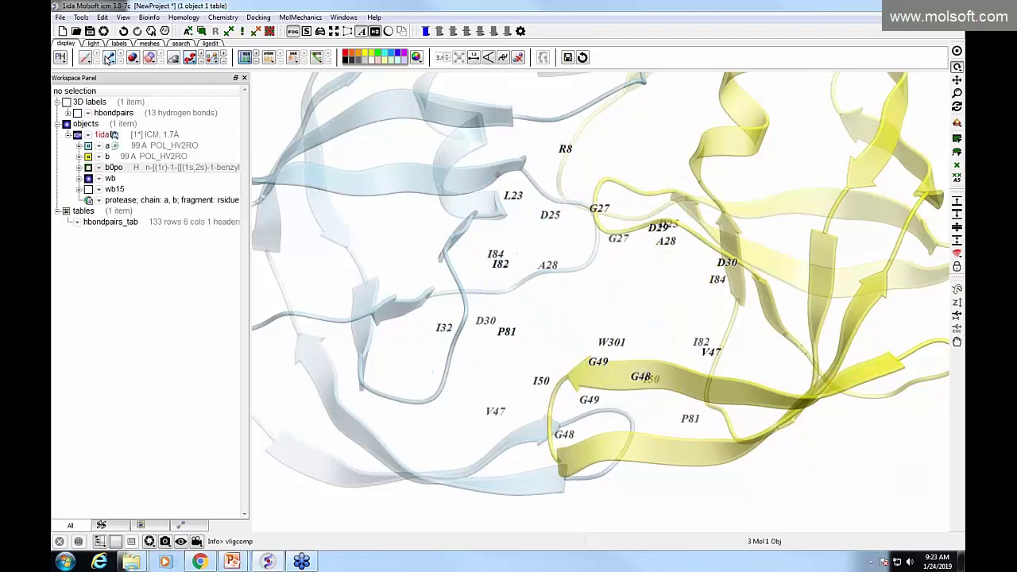
{"action": "left_click", "coordinate": [246, 58]}
{"action": "left_click_drag", "start_coordinate": [394, 167], "coordinate": [390, 220]}
{"action": "left_click_drag", "start_coordinate": [548, 328], "coordinate": [554, 313]}
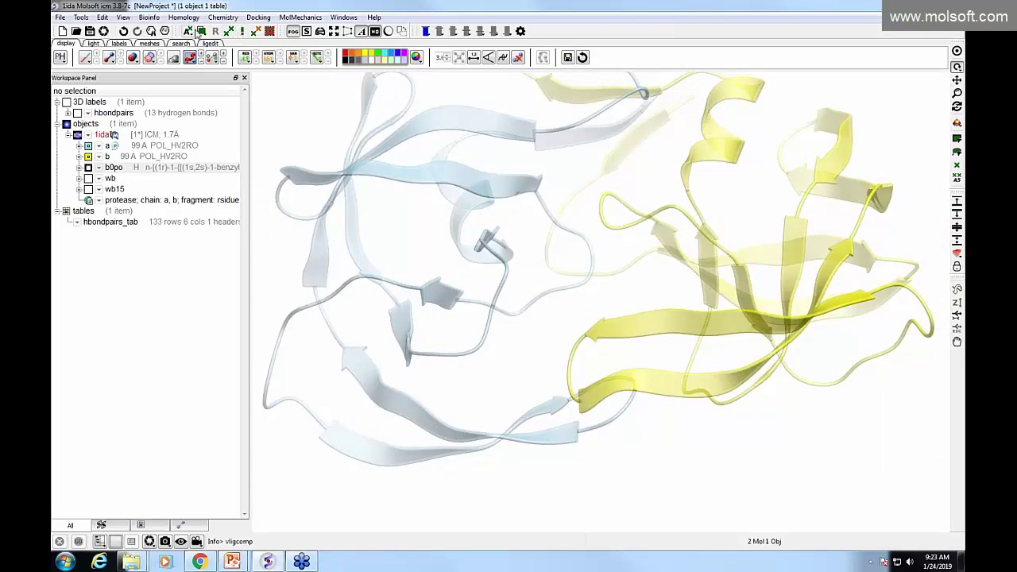
Open the selection properties and look through the atom criteria, including b-factor, and the residue criteria
{"action": "left_click", "coordinate": [228, 32]}
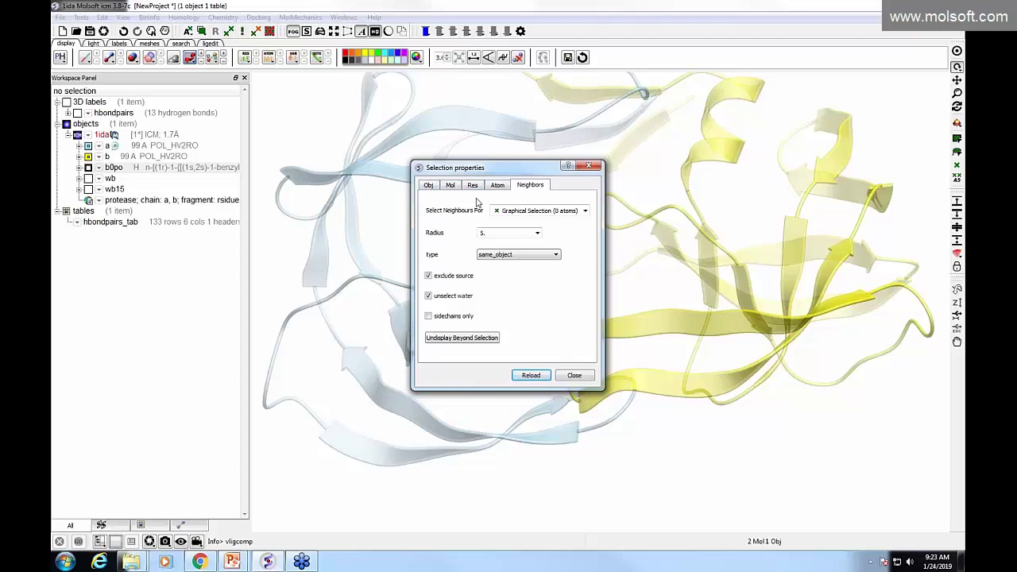
{"action": "left_click", "coordinate": [498, 187]}
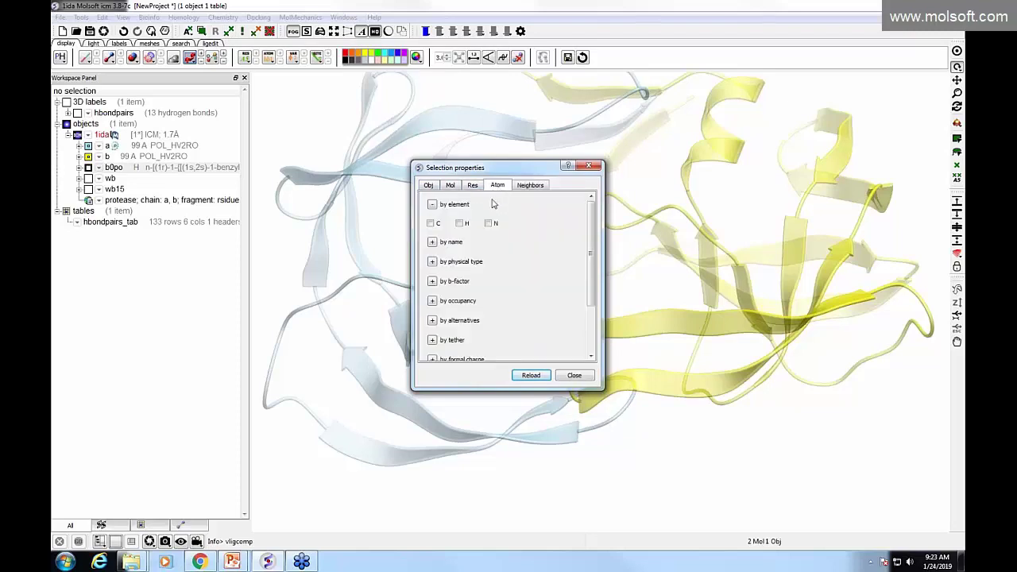
{"action": "left_click", "coordinate": [433, 282]}
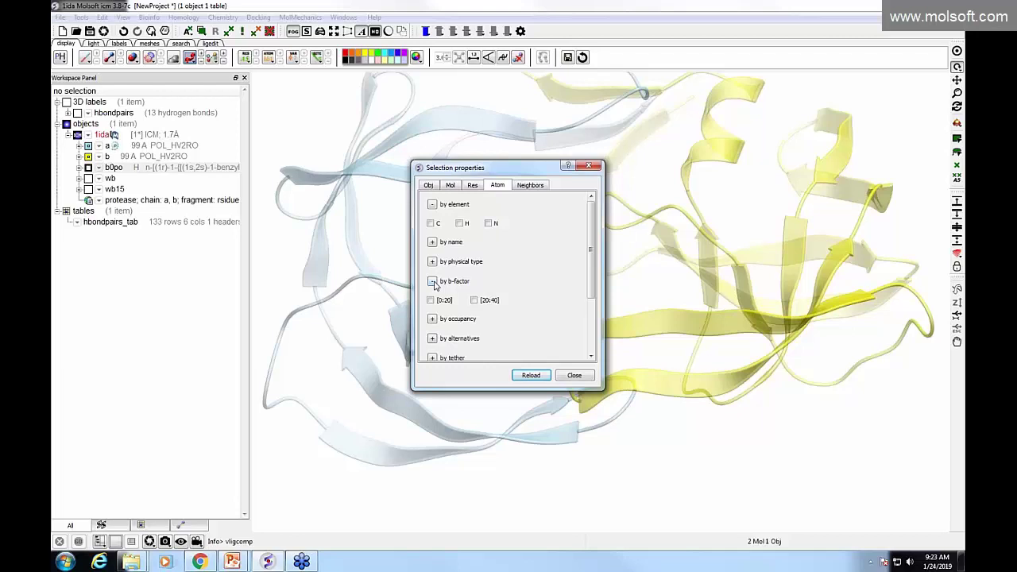
{"action": "left_click", "coordinate": [432, 282]}
{"action": "left_click", "coordinate": [470, 189]}
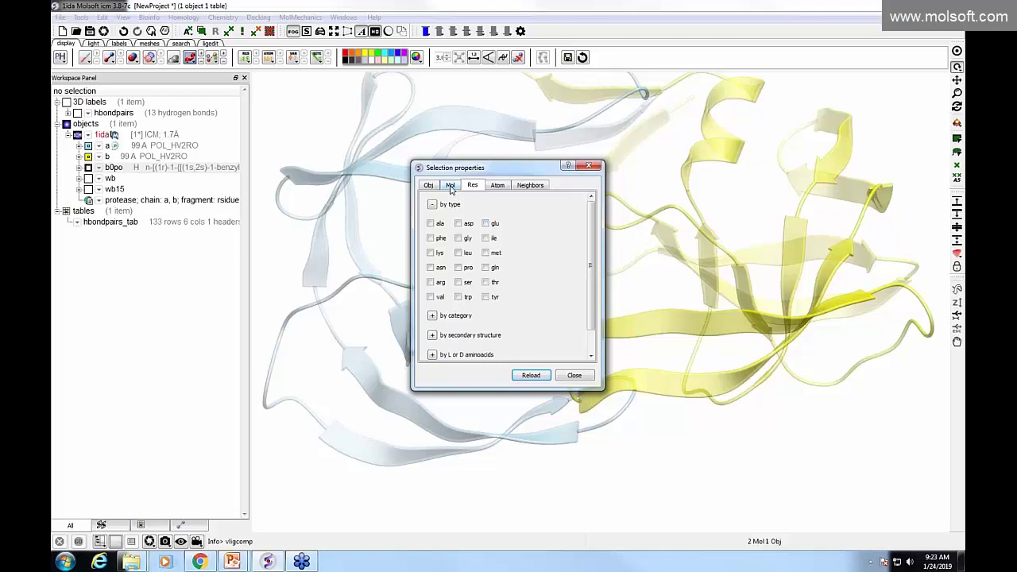
Try selecting residues by secondary structure, first type H and then type E, clearing each again
{"action": "left_click", "coordinate": [432, 335]}
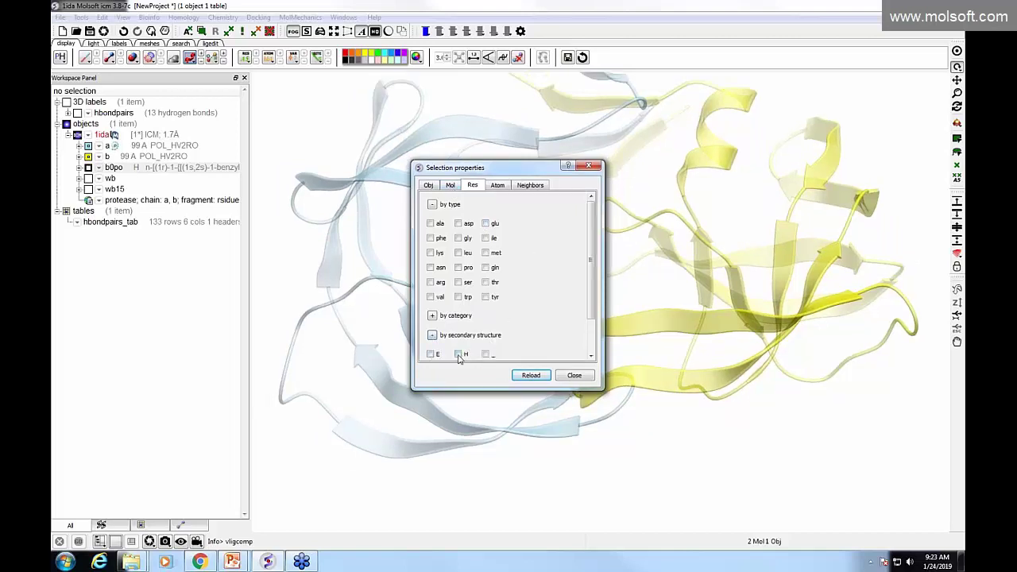
{"action": "left_click", "coordinate": [459, 354]}
{"action": "left_click", "coordinate": [458, 354]}
{"action": "left_click", "coordinate": [429, 354]}
{"action": "left_click", "coordinate": [430, 355]}
Select all asp, glu, lys and arg residues by type and close the selection properties
{"action": "left_click", "coordinate": [487, 225]}
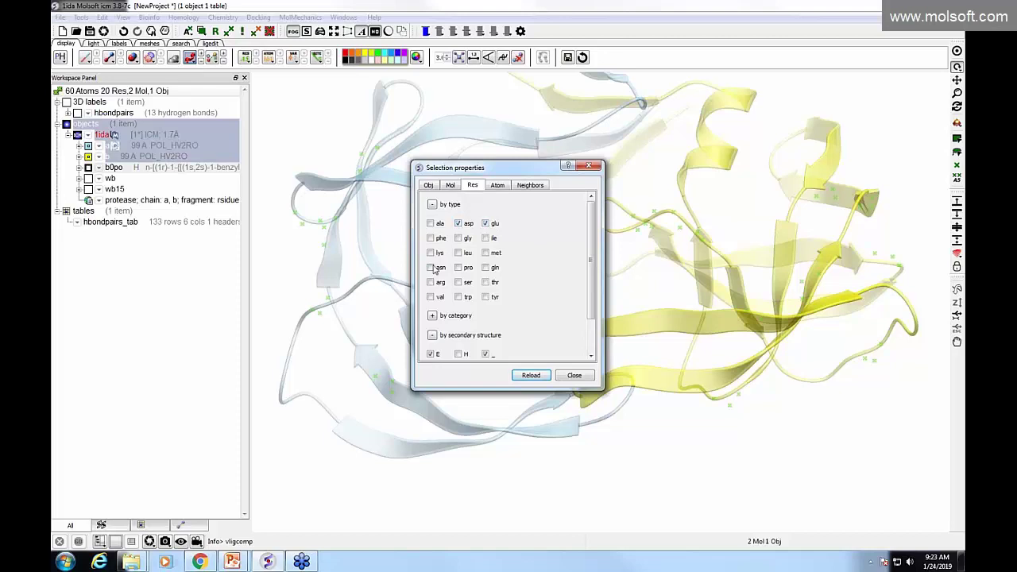
{"action": "left_click", "coordinate": [431, 253]}
{"action": "left_click", "coordinate": [430, 283]}
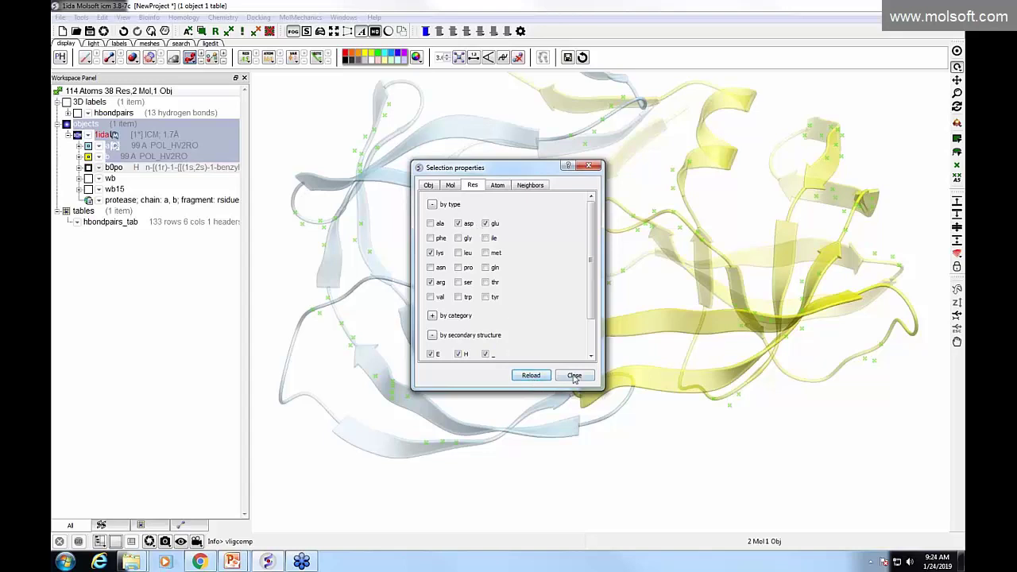
{"action": "left_click", "coordinate": [574, 376]}
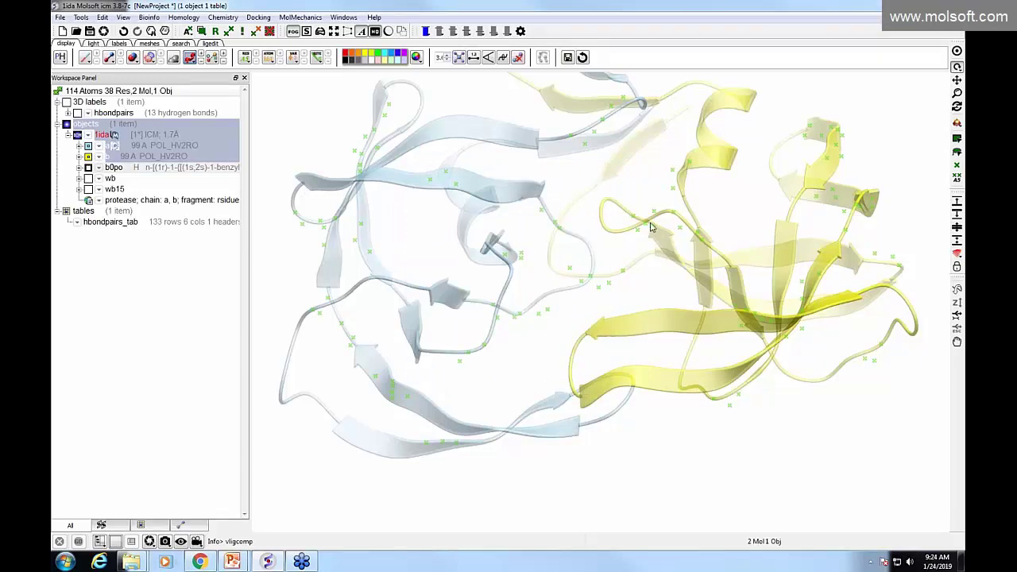
Convert the atom selection to whole residues, display them as wire, and clear the selection
{"action": "left_click_drag", "start_coordinate": [658, 236], "coordinate": [698, 272]}
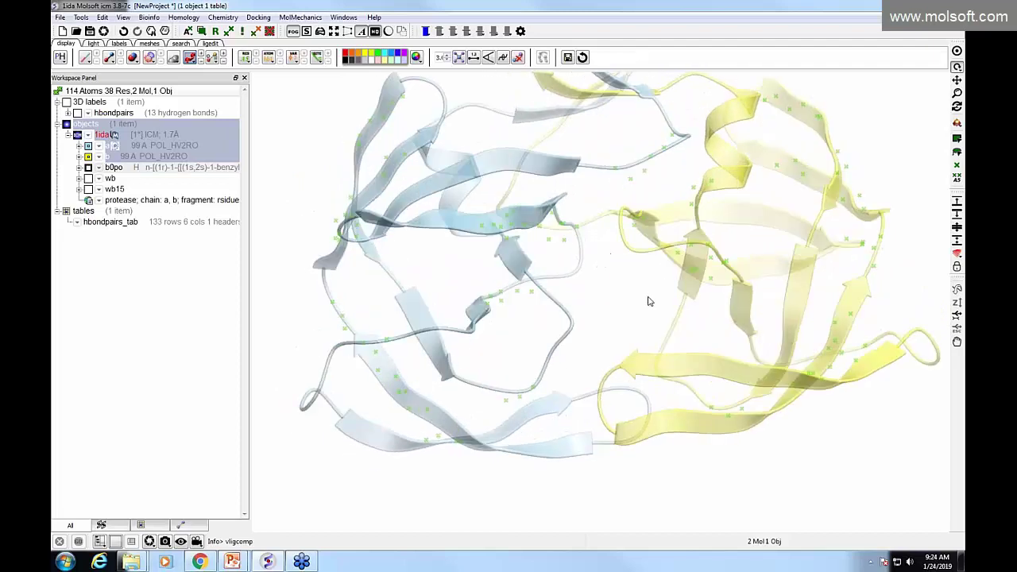
{"action": "left_click_drag", "start_coordinate": [651, 301], "coordinate": [656, 237]}
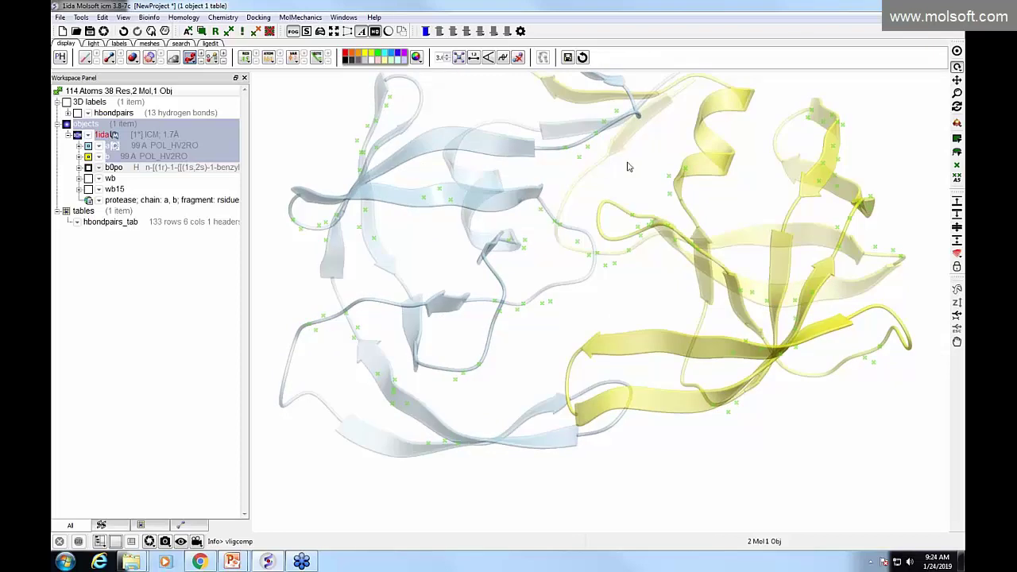
{"action": "left_click", "coordinate": [215, 32]}
{"action": "left_click_drag", "start_coordinate": [658, 282], "coordinate": [579, 264]}
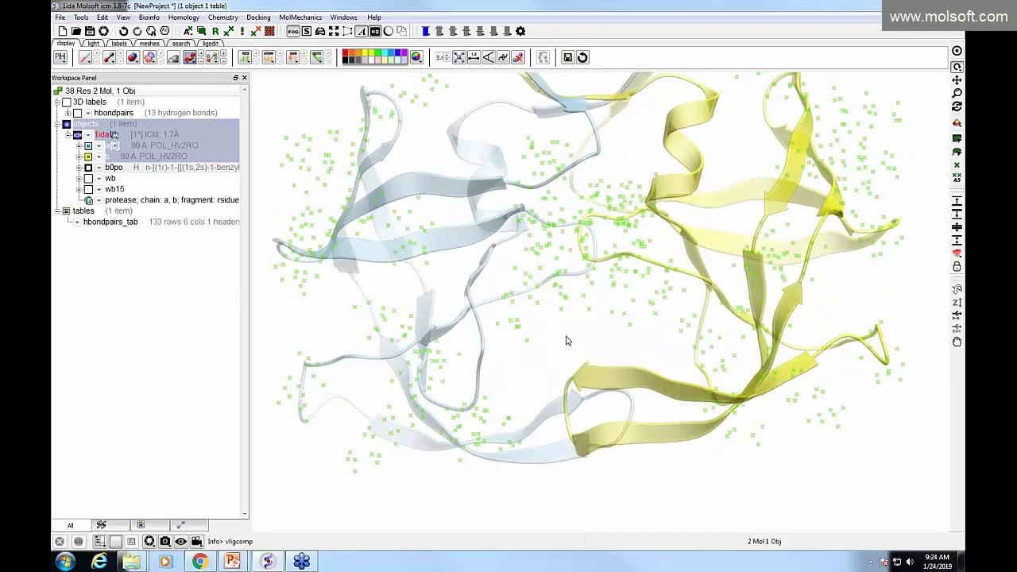
{"action": "left_click_drag", "start_coordinate": [567, 340], "coordinate": [637, 303]}
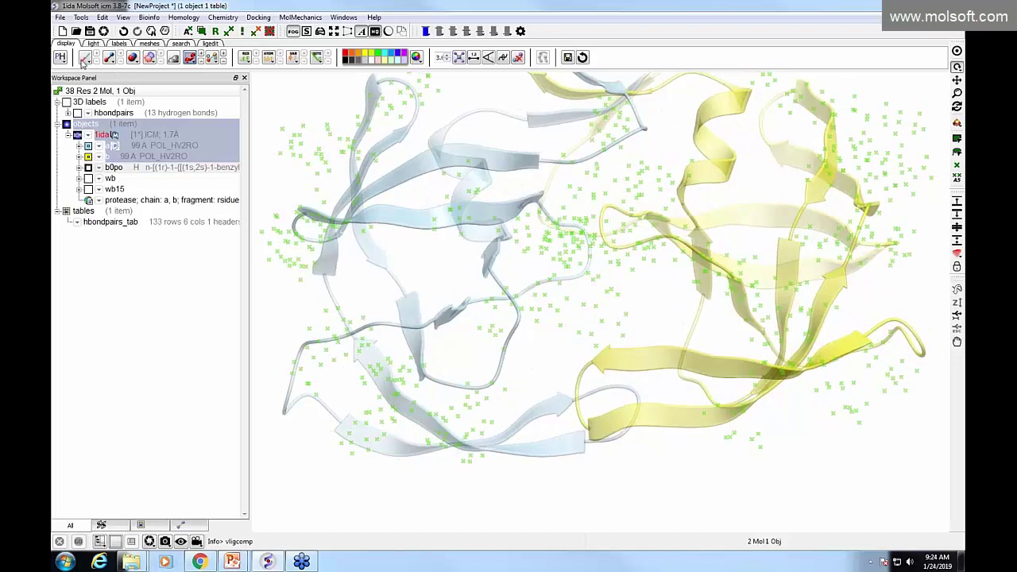
{"action": "left_click", "coordinate": [84, 58]}
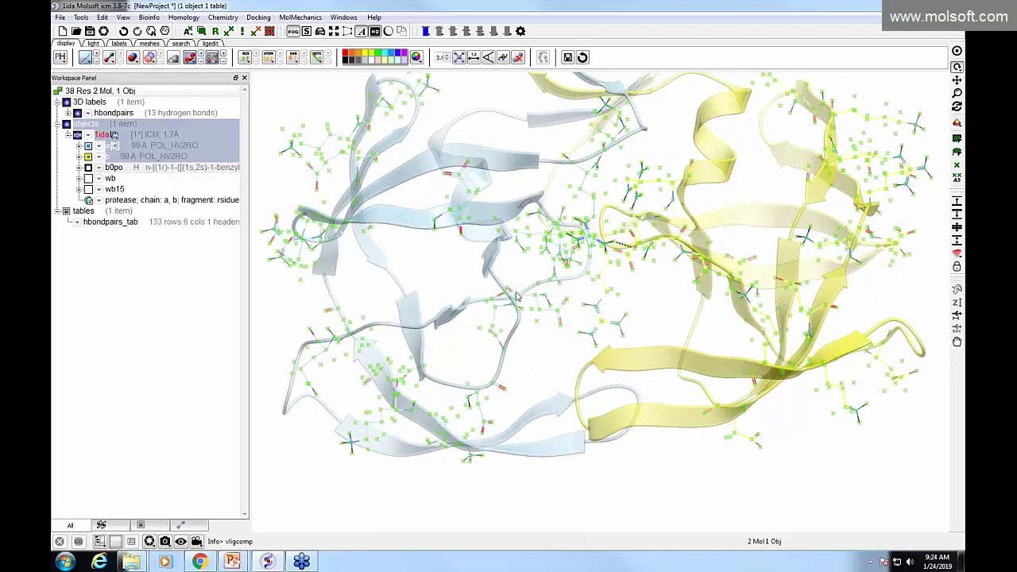
{"action": "left_click_drag", "start_coordinate": [668, 315], "coordinate": [657, 286]}
{"action": "key", "text": "Escape"}
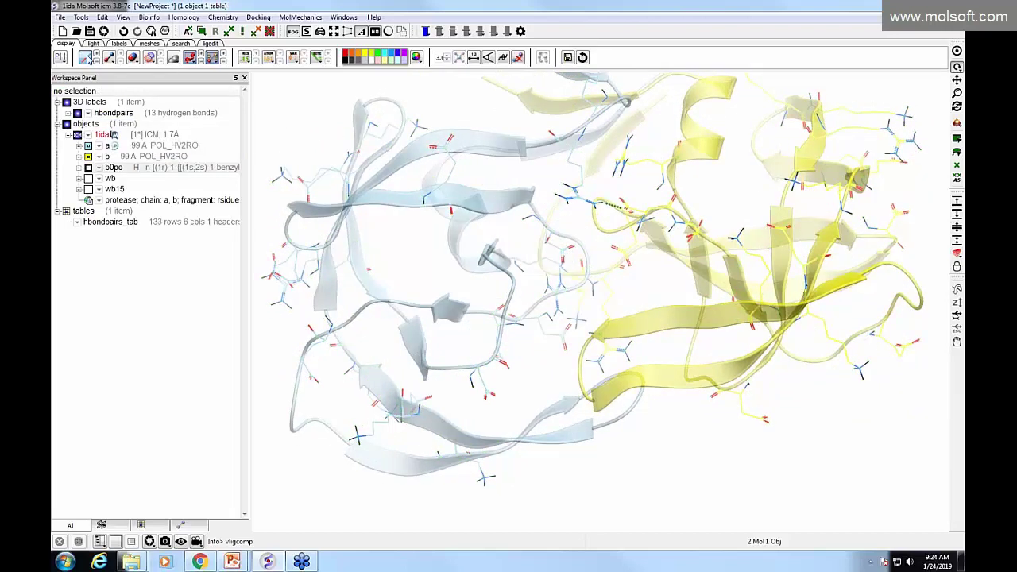
Select the residue atoms displayed as wire, show them as sticks, and clear the selection
{"action": "right_click", "coordinate": [88, 58]}
{"action": "left_click", "coordinate": [105, 230]}
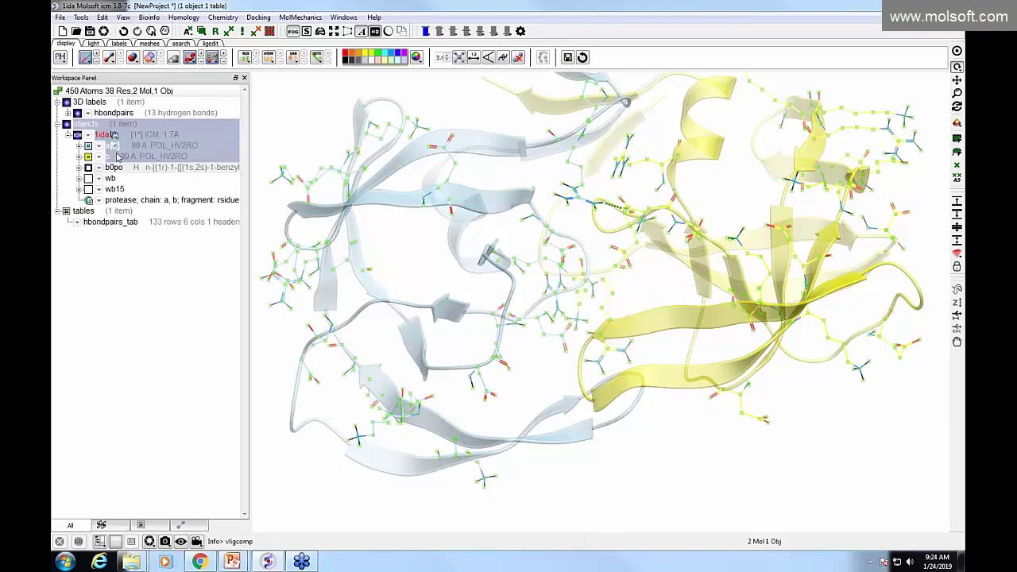
{"action": "left_click", "coordinate": [112, 58]}
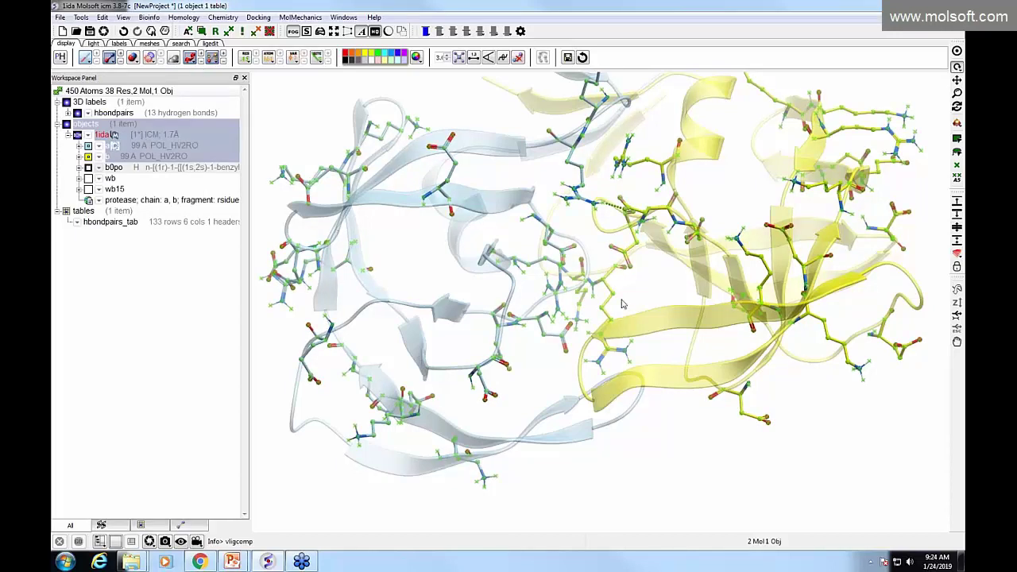
{"action": "left_click", "coordinate": [646, 286]}
{"action": "left_click_drag", "start_coordinate": [660, 292], "coordinate": [649, 268]}
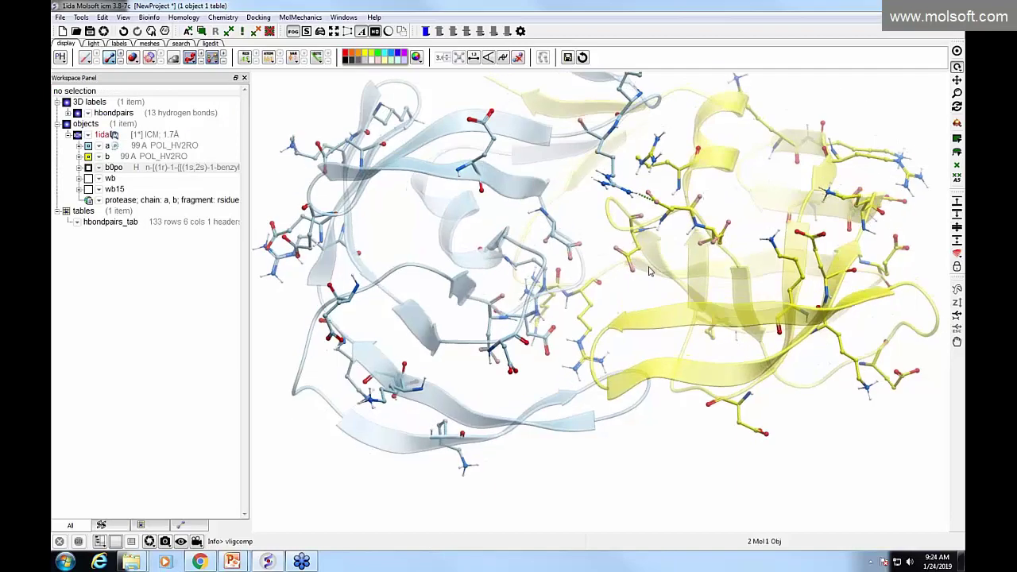
Check the identity of the facing aspartate side-chain oxygen atoms in chain b and chain a near the empty ligand site
{"action": "right_click", "coordinate": [630, 265]}
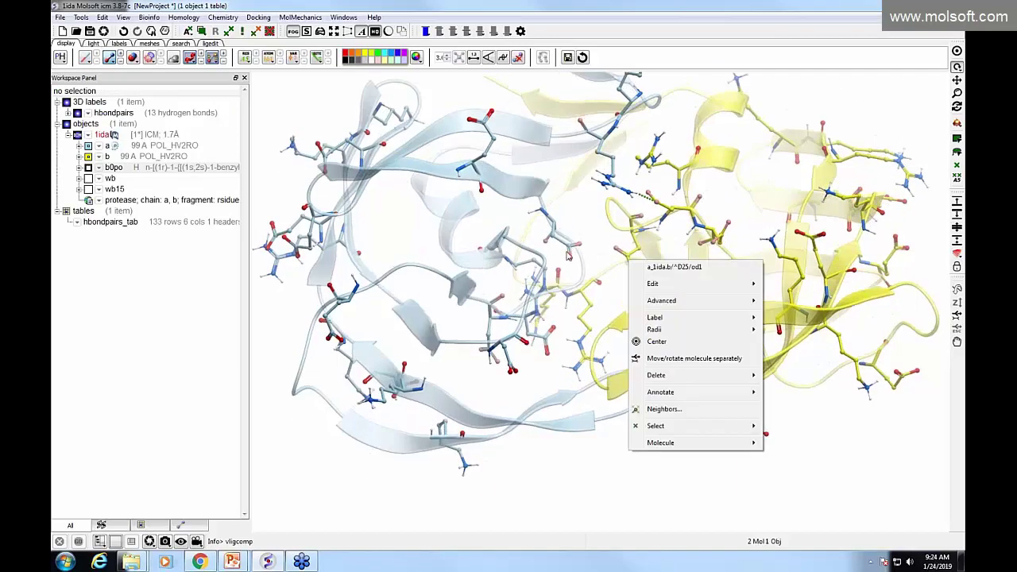
{"action": "left_click", "coordinate": [569, 252]}
{"action": "right_click", "coordinate": [566, 246]}
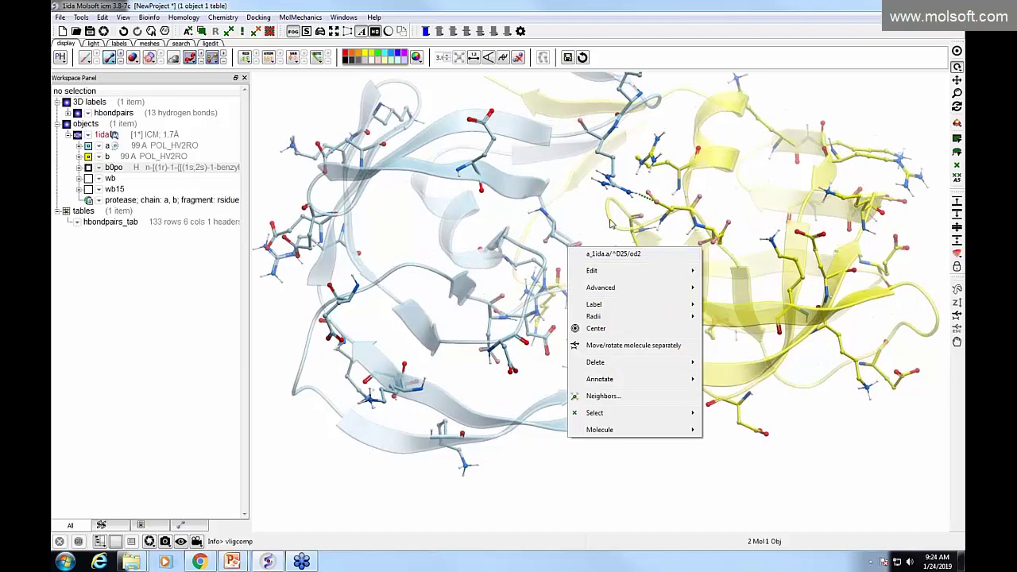
Set the protonation state of aspartate D25 in chain a to neutral, starting from its od2 side-chain oxygen
{"action": "left_click", "coordinate": [583, 239]}
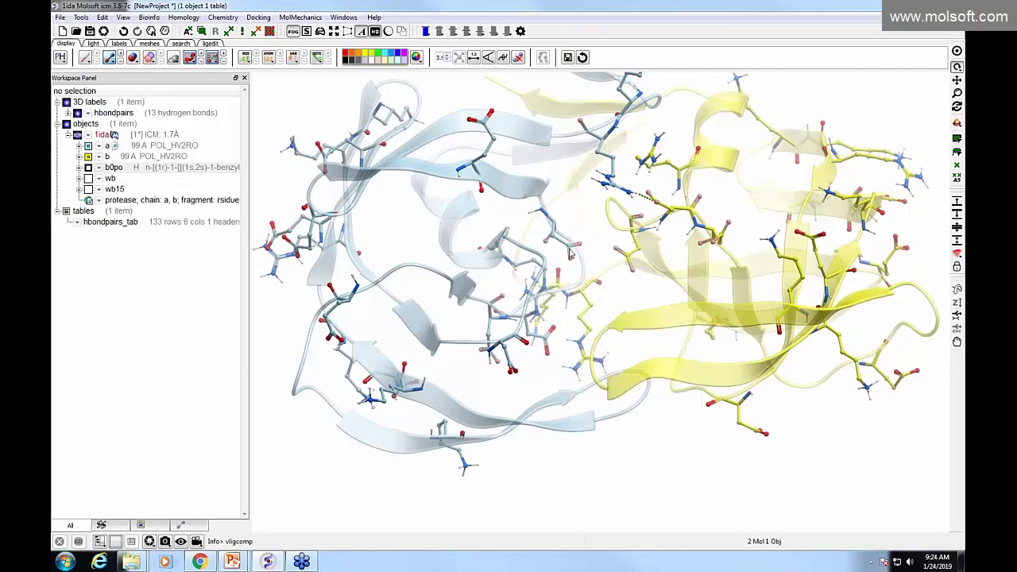
{"action": "right_click", "coordinate": [569, 253]}
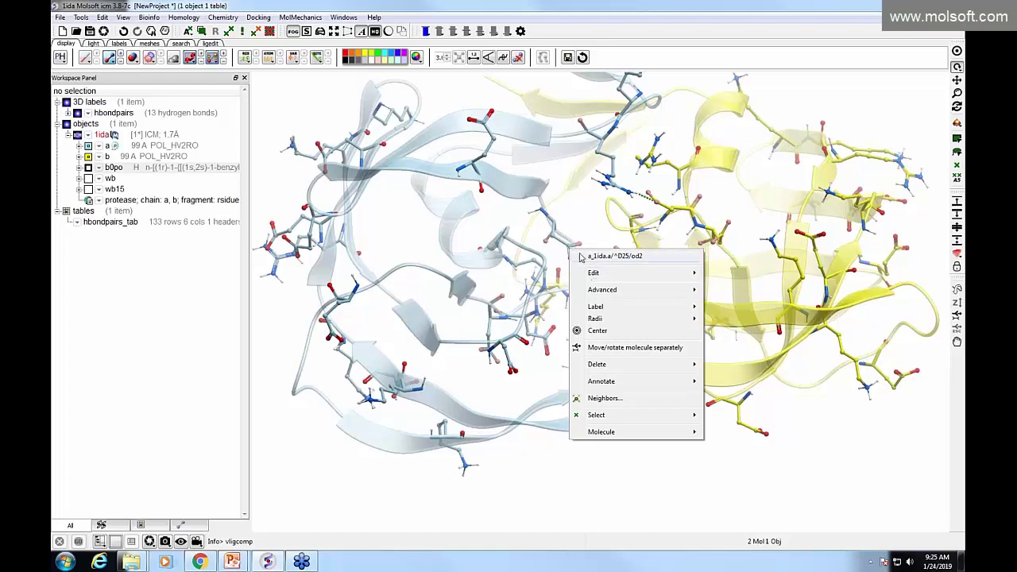
{"action": "mouse_move", "coordinate": [600, 296]}
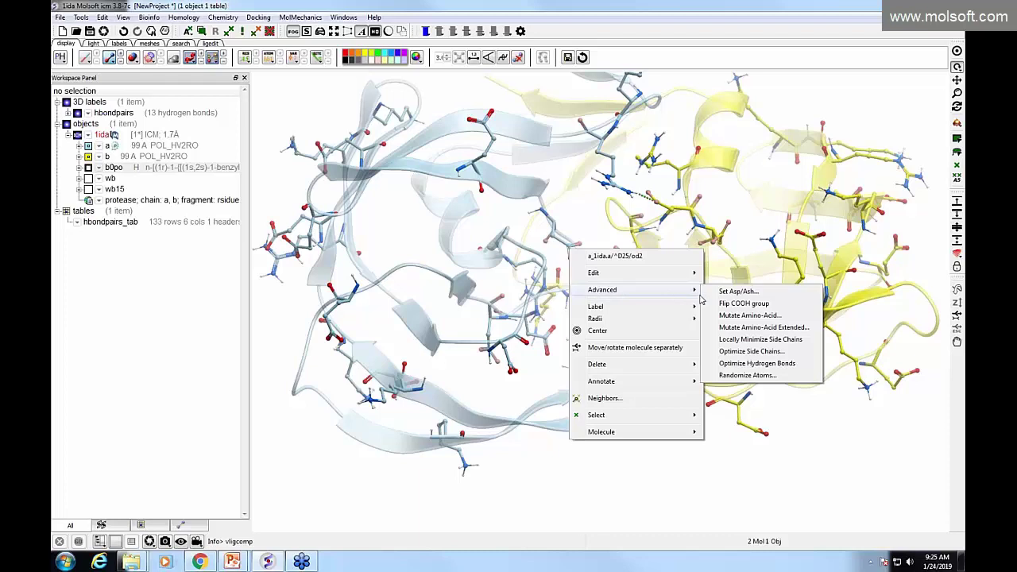
{"action": "left_click", "coordinate": [732, 292]}
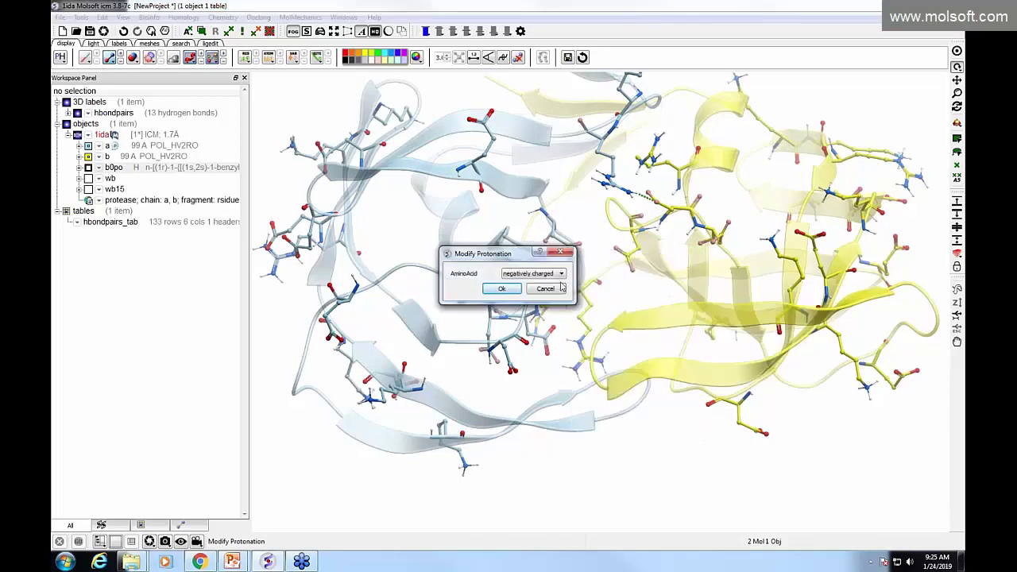
{"action": "left_click", "coordinate": [560, 274]}
{"action": "left_click", "coordinate": [527, 295]}
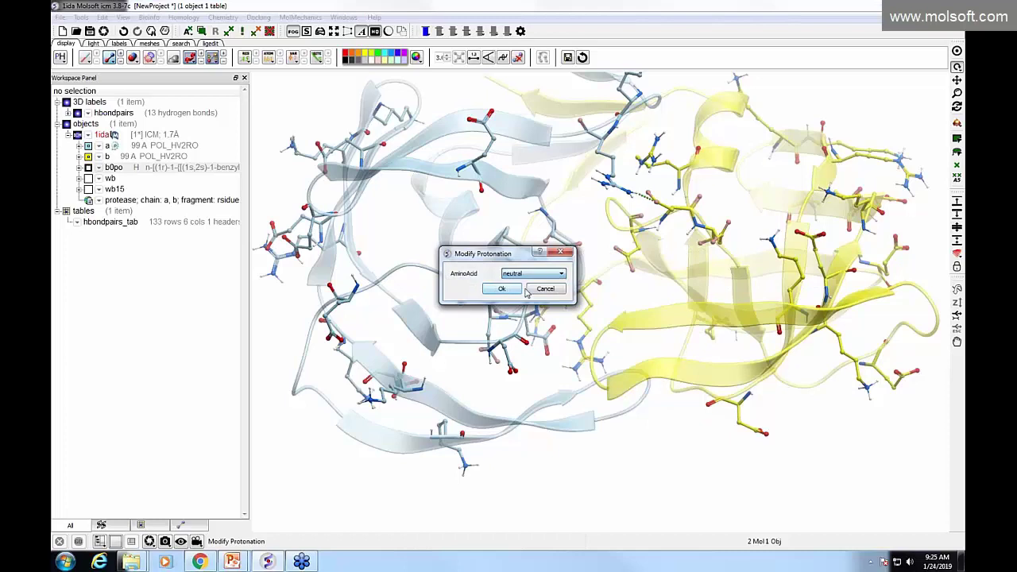
{"action": "left_click", "coordinate": [528, 276]}
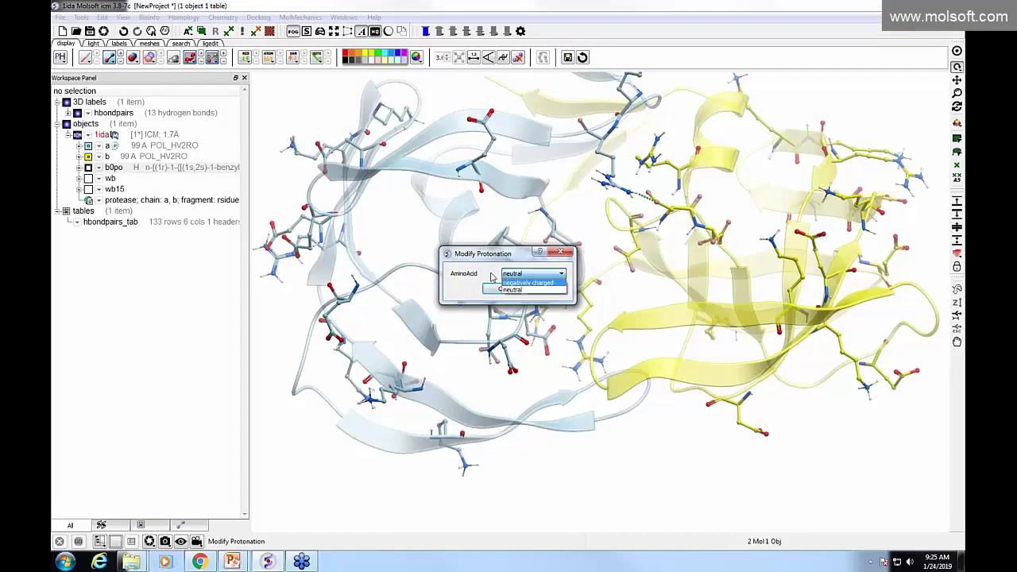
{"action": "left_click", "coordinate": [492, 286]}
{"action": "left_click", "coordinate": [494, 289]}
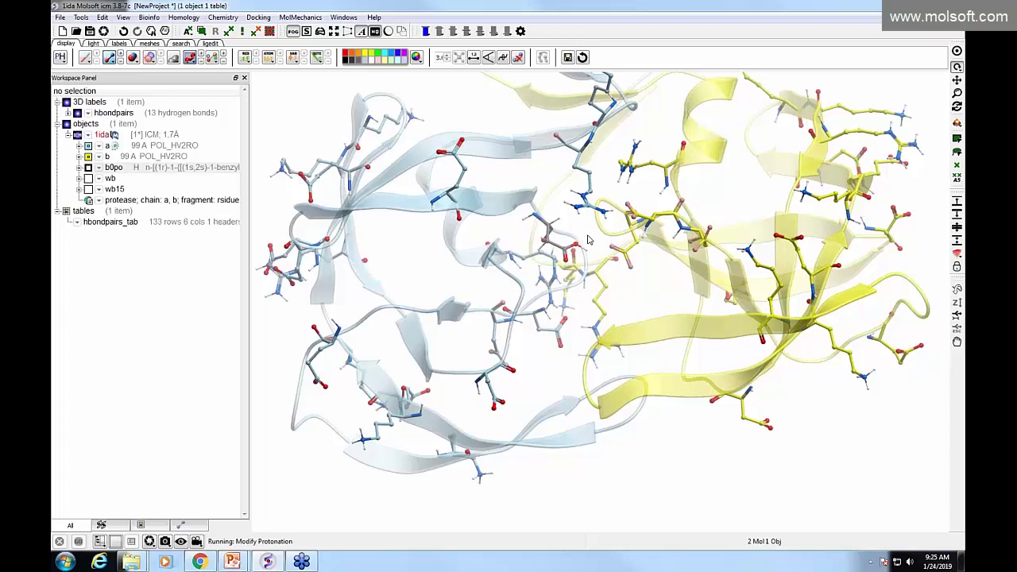
{"action": "right_click", "coordinate": [576, 247]}
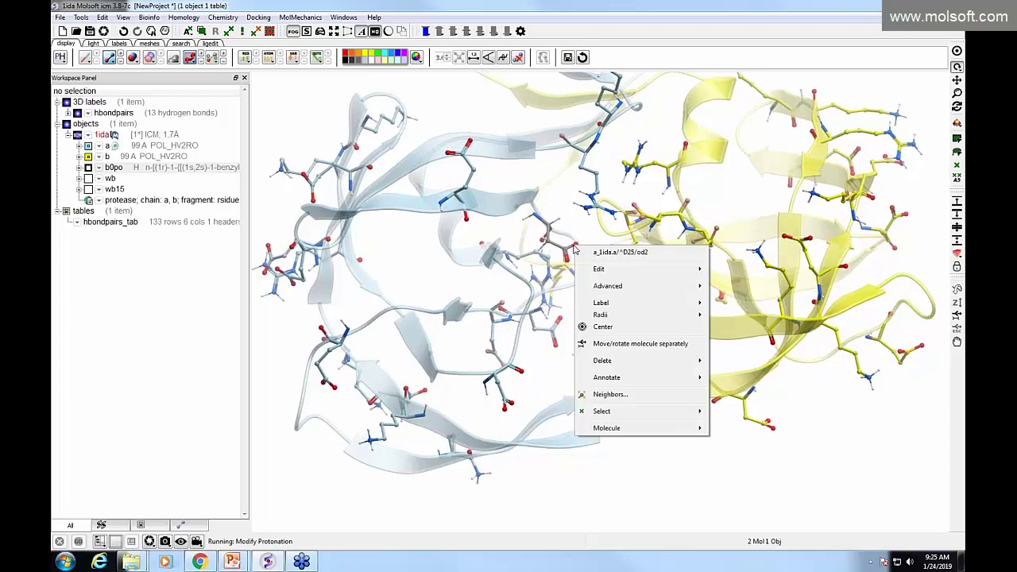
{"action": "mouse_move", "coordinate": [604, 291]}
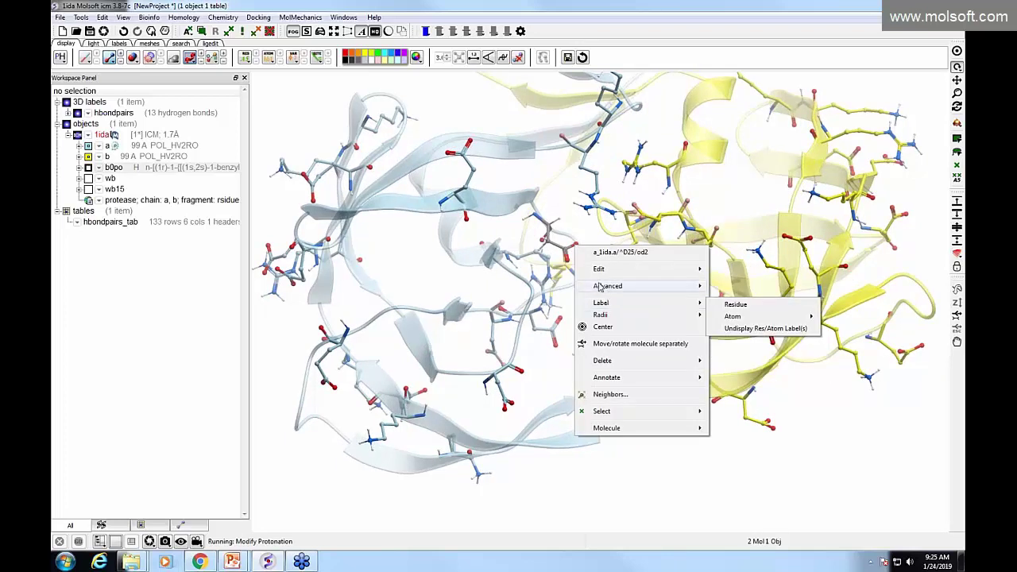
{"action": "mouse_move", "coordinate": [587, 275]}
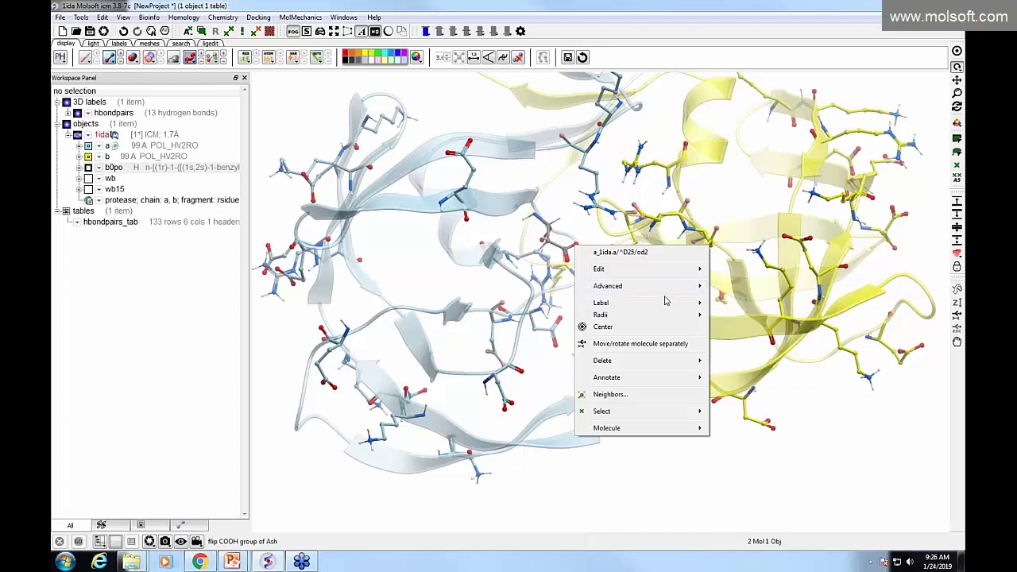
{"action": "mouse_move", "coordinate": [675, 273]}
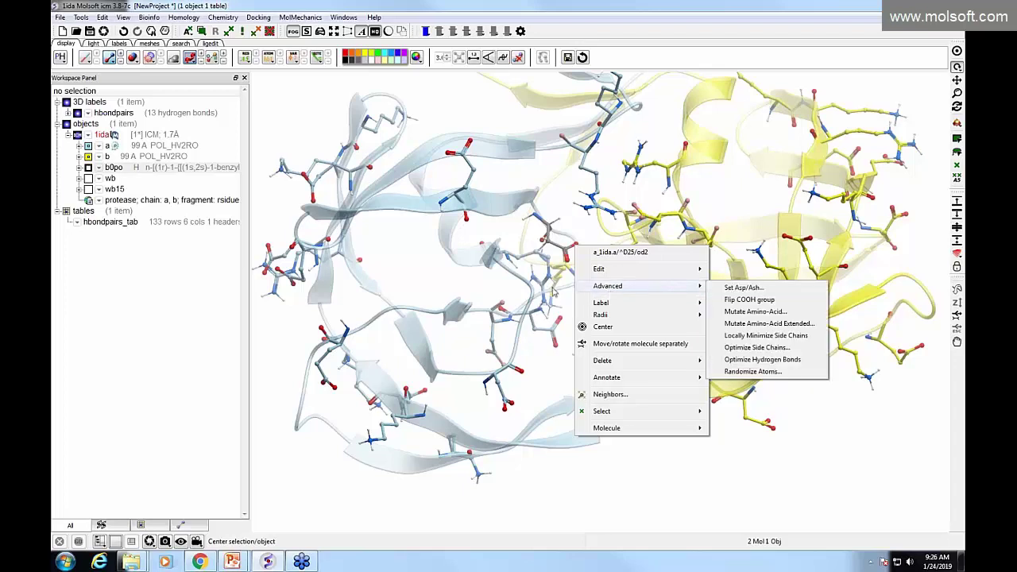
{"action": "left_click", "coordinate": [507, 235]}
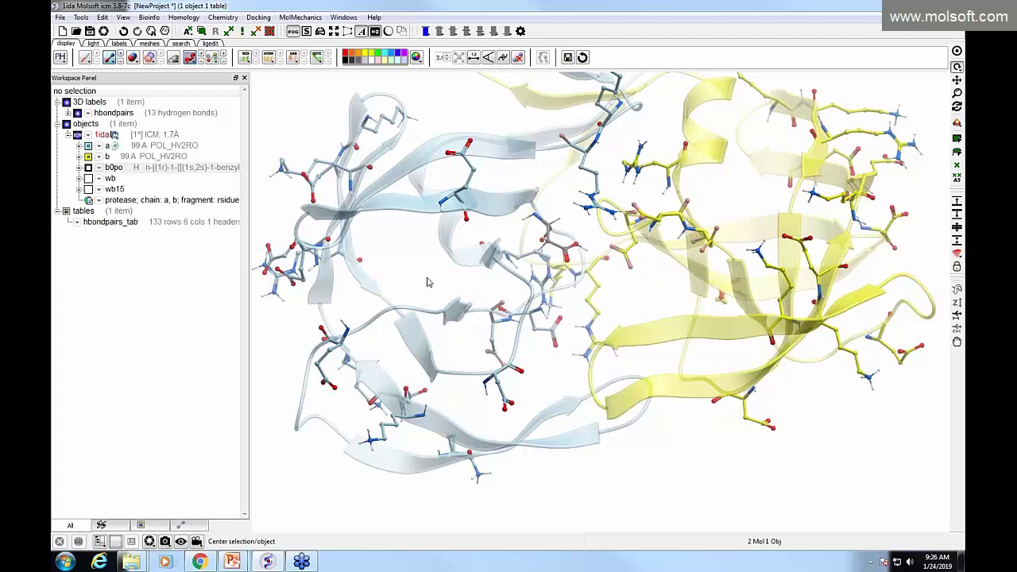
Select chain a of 1ida and generate an electrostatic surface mesh for it
{"action": "scroll", "coordinate": [431, 282], "scroll_direction": "down", "scroll_amount": 2}
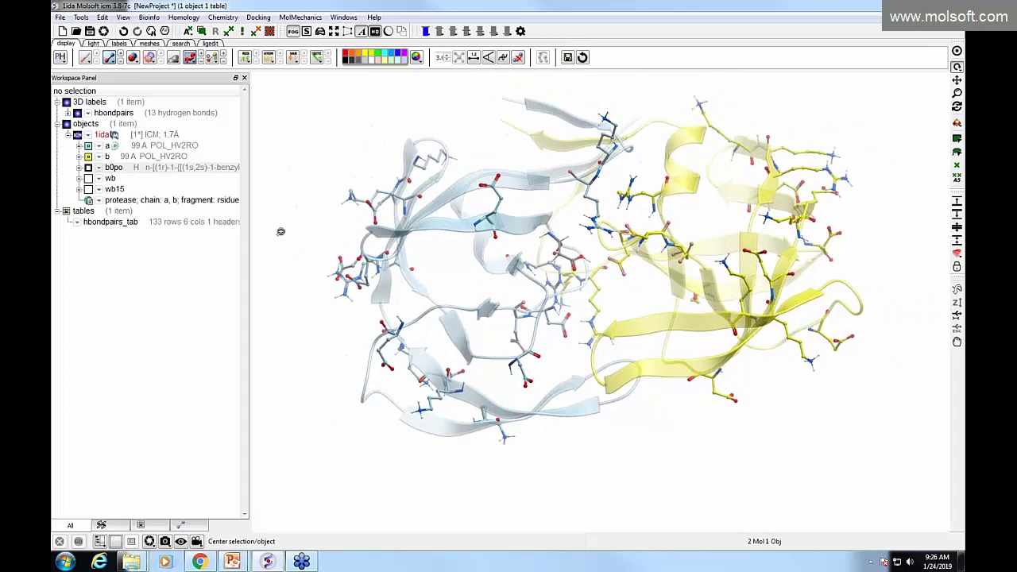
{"action": "scroll", "coordinate": [277, 224], "scroll_direction": "up", "scroll_amount": 2}
{"action": "middle_click_drag", "start_coordinate": [275, 261], "coordinate": [275, 276]}
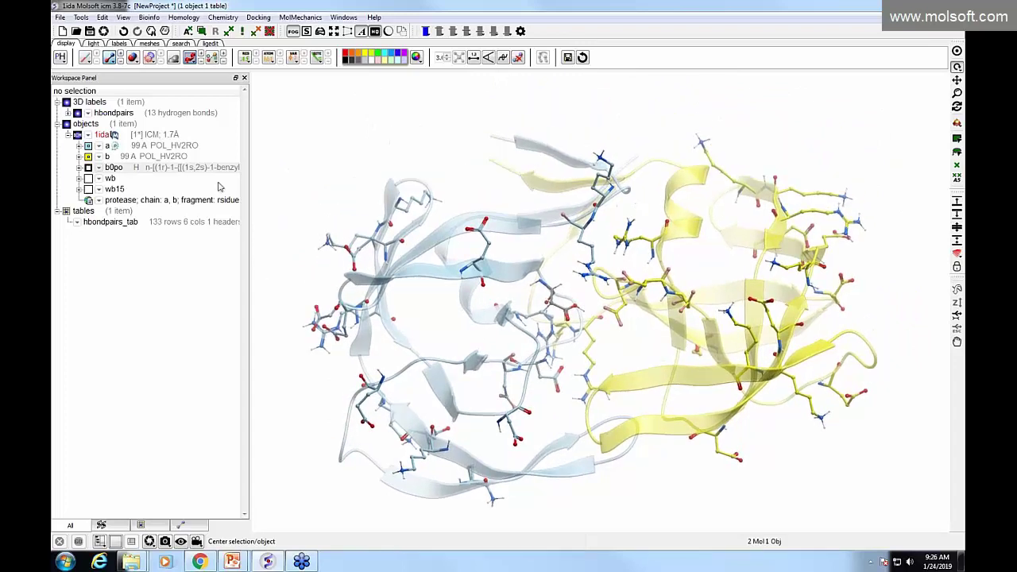
{"action": "left_click", "coordinate": [182, 147]}
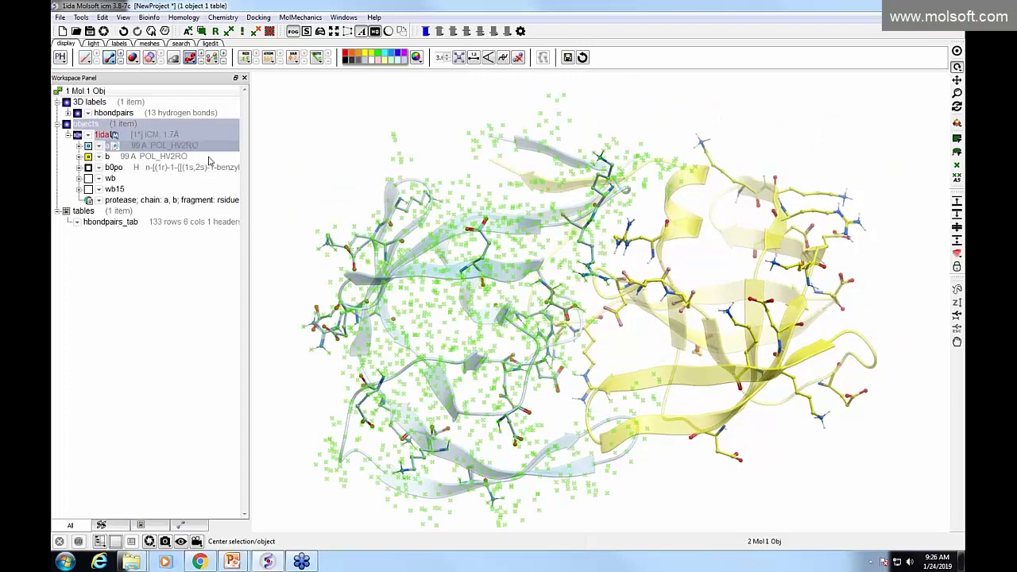
{"action": "left_click", "coordinate": [151, 44]}
{"action": "left_click", "coordinate": [158, 60]}
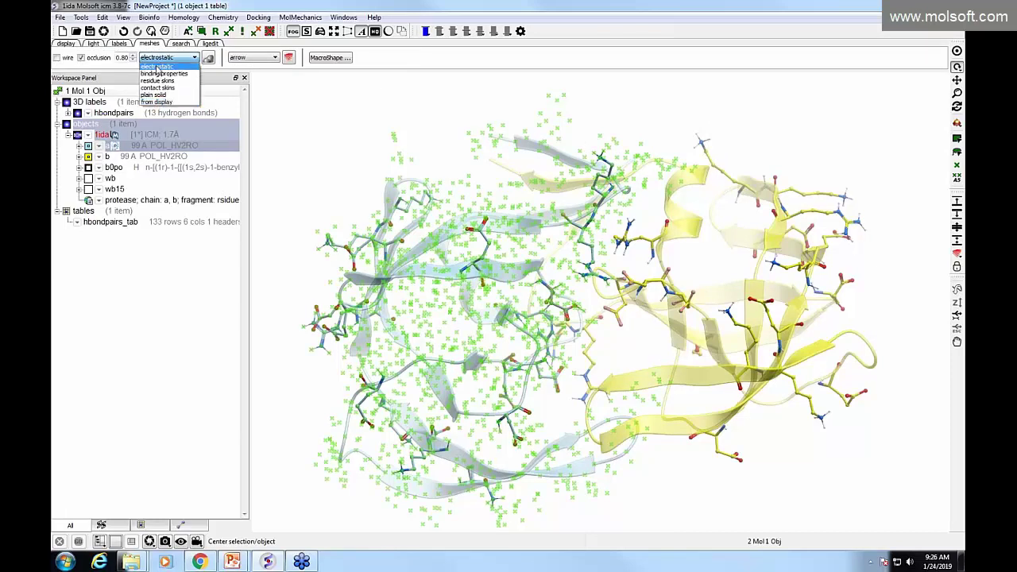
{"action": "left_click", "coordinate": [162, 67]}
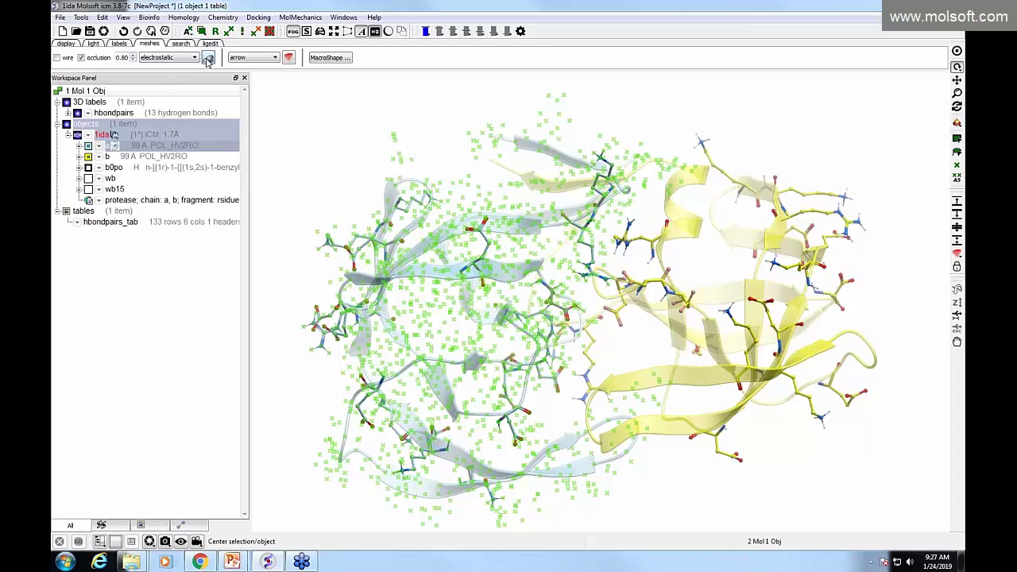
{"action": "left_click", "coordinate": [207, 60]}
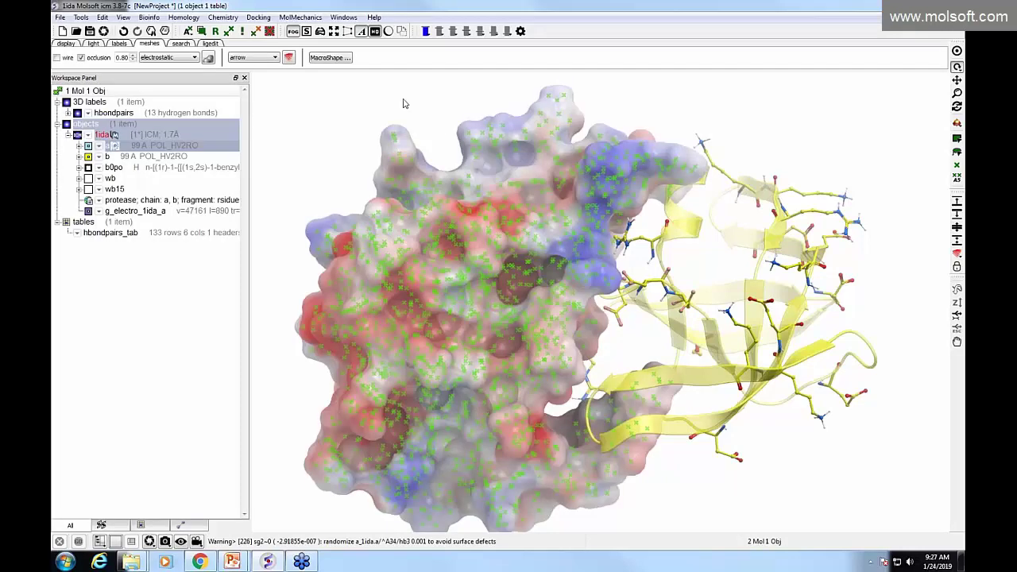
Clear the selection, inspect chain a's electrostatic surface against the underlying structure from several angles, and hide the surface
{"action": "left_click_drag", "start_coordinate": [393, 179], "coordinate": [502, 206]}
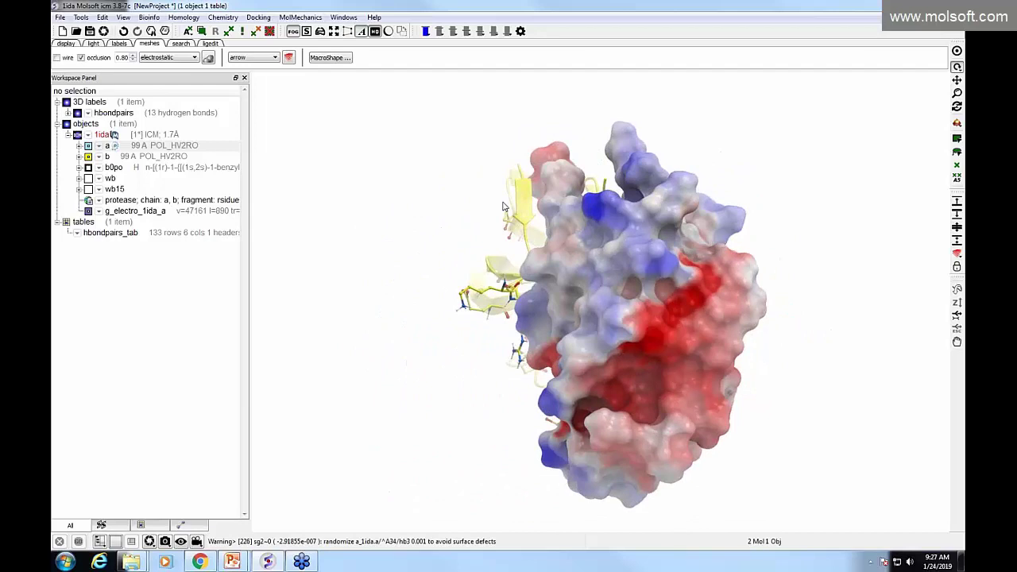
{"action": "left_click", "coordinate": [89, 212]}
{"action": "left_click", "coordinate": [89, 211]}
{"action": "left_click", "coordinate": [88, 211]}
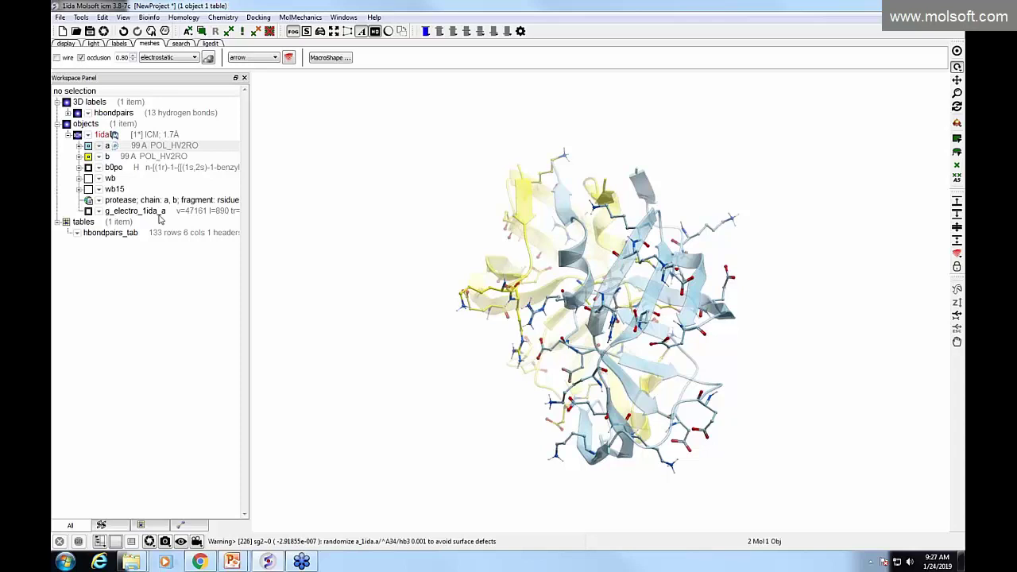
{"action": "left_click", "coordinate": [88, 210]}
{"action": "scroll", "coordinate": [273, 263], "scroll_direction": "up", "scroll_amount": 3}
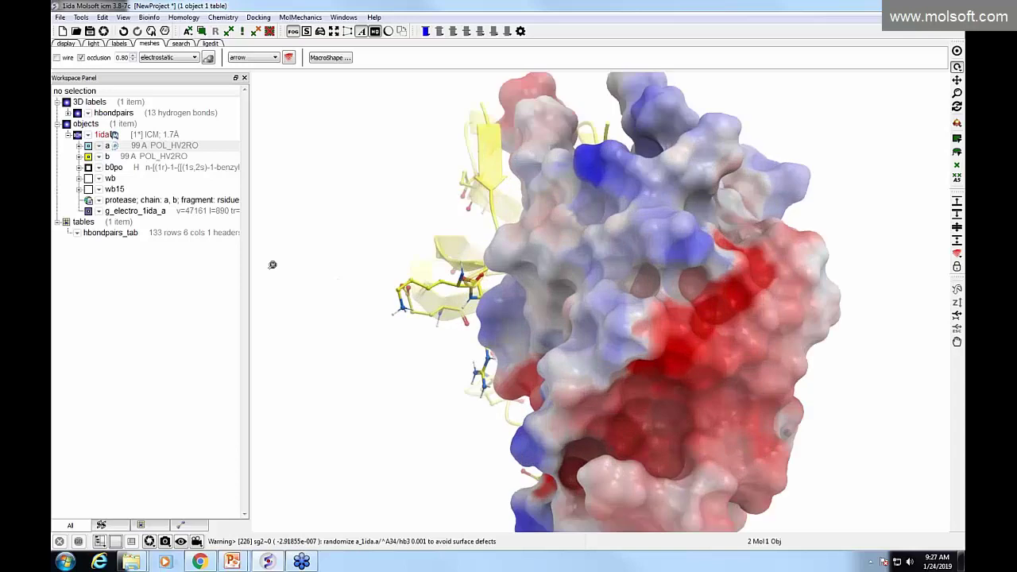
{"action": "left_click_drag", "start_coordinate": [275, 258], "coordinate": [295, 252]}
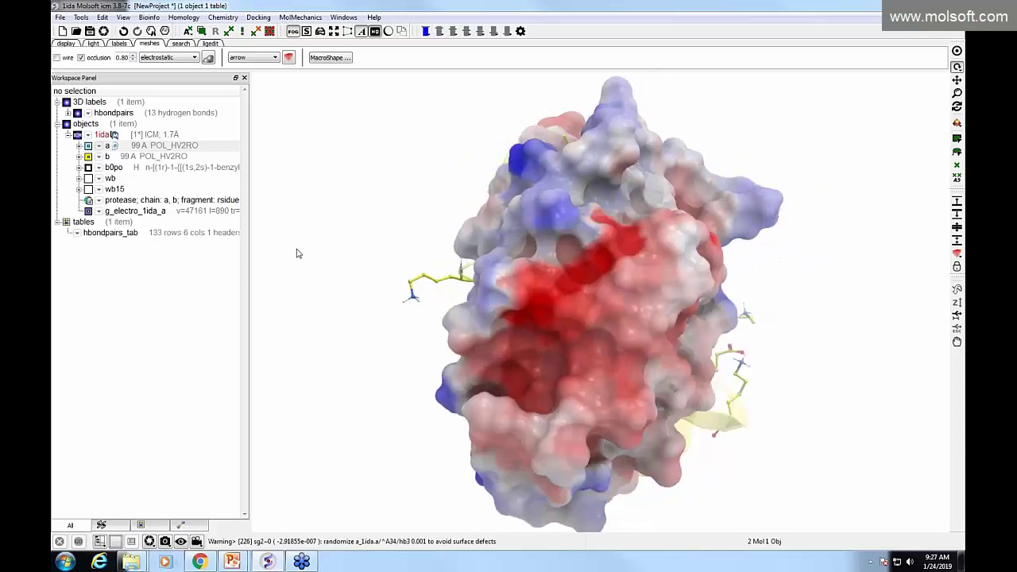
{"action": "left_click", "coordinate": [88, 211]}
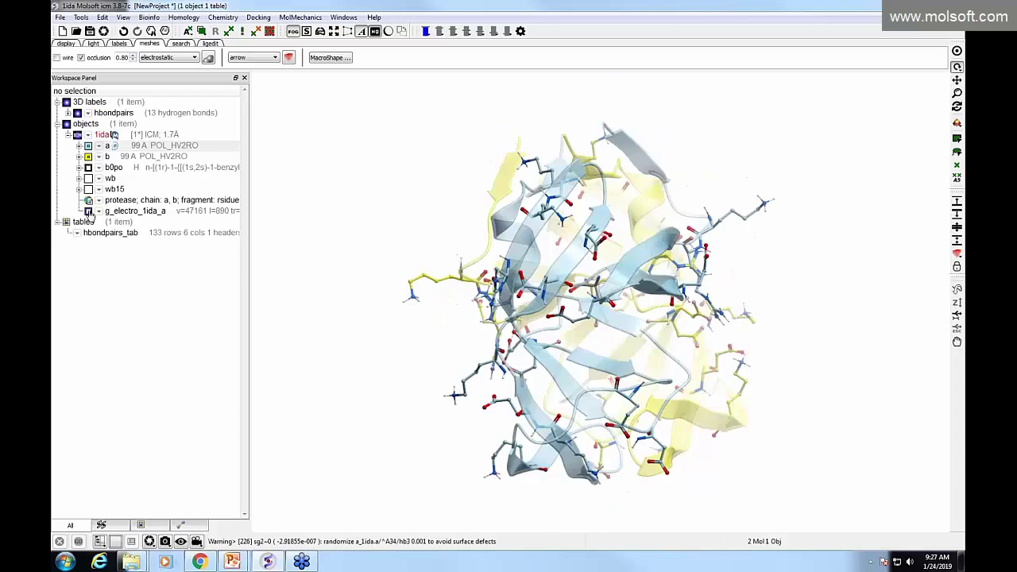
{"action": "scroll", "coordinate": [336, 262], "scroll_direction": "up", "scroll_amount": 5}
{"action": "scroll", "coordinate": [284, 239], "scroll_direction": "down", "scroll_amount": 3}
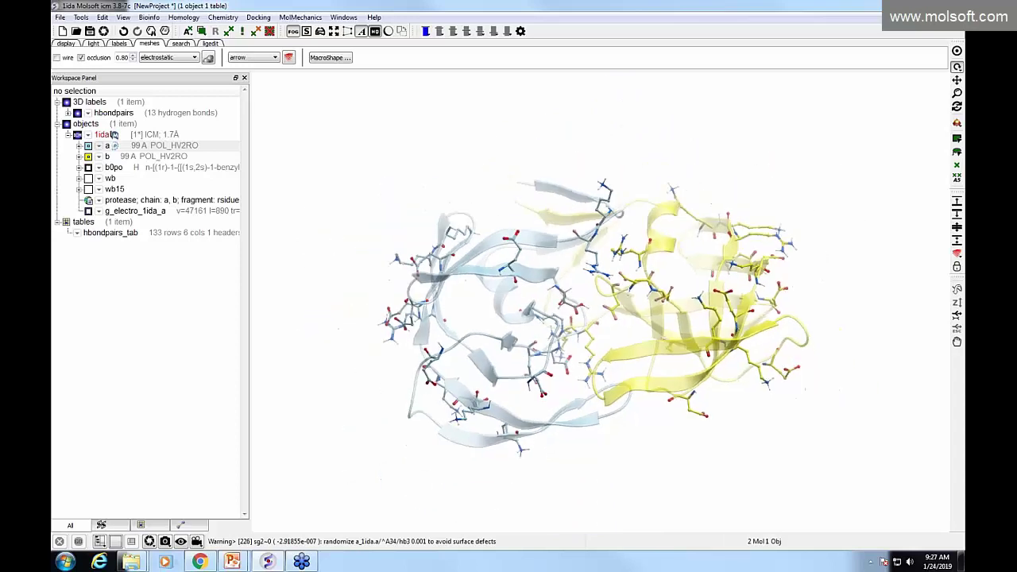
Select the whole 1ida object and create an interactive Ramachandran plot for the selection
{"action": "left_click", "coordinate": [166, 136]}
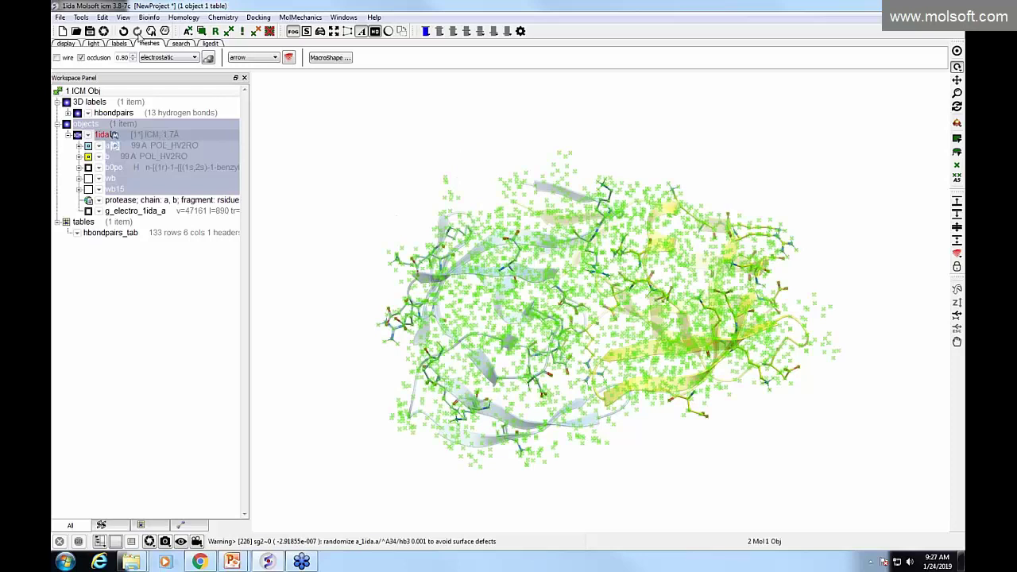
{"action": "left_click", "coordinate": [81, 17]}
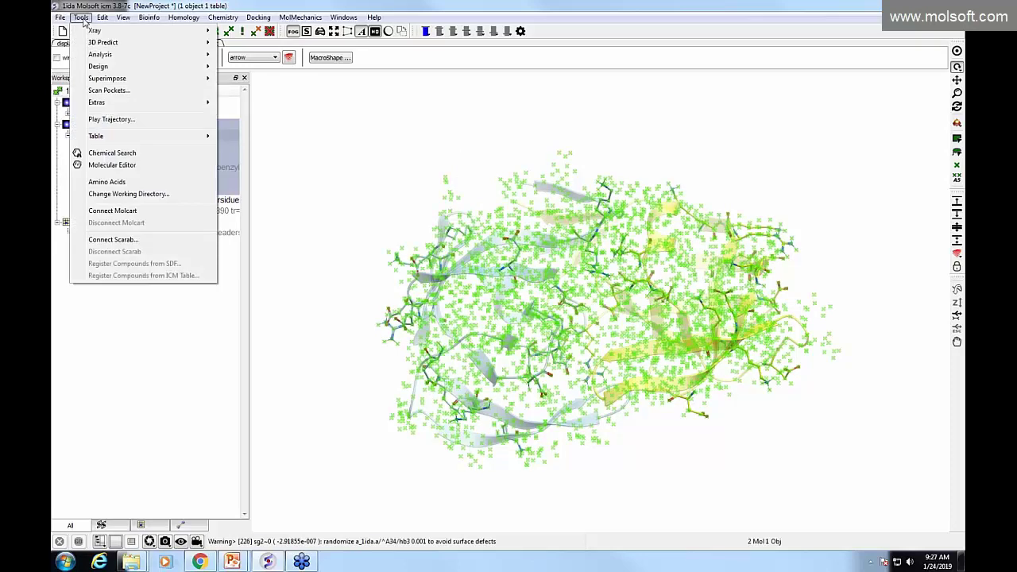
{"action": "mouse_move", "coordinate": [92, 44]}
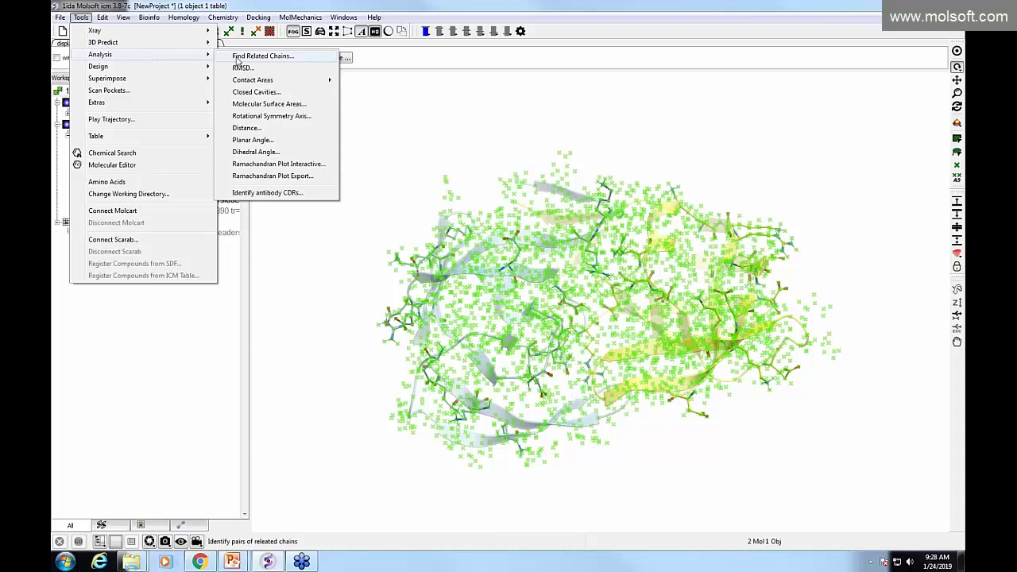
{"action": "left_click", "coordinate": [269, 167]}
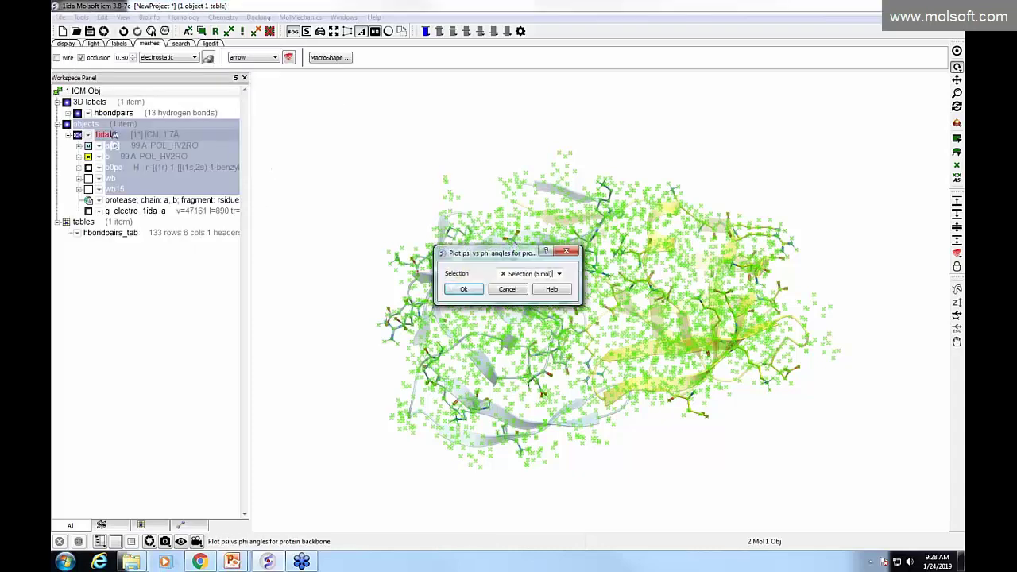
{"action": "left_click", "coordinate": [463, 289]}
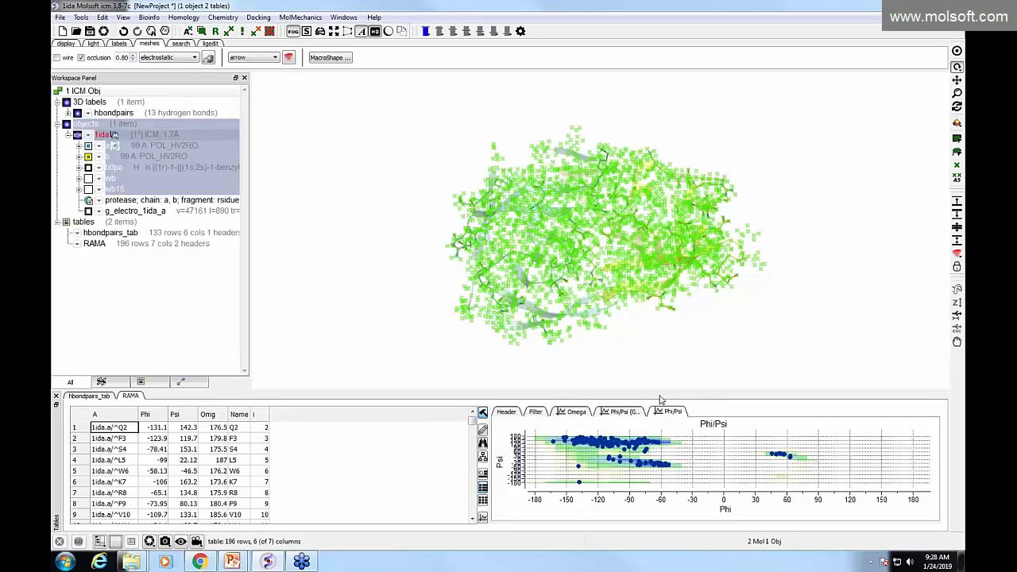
Clear the atom selection and enlarge the area showing the RAMA table and its plots
{"action": "left_click_drag", "start_coordinate": [659, 388], "coordinate": [661, 357]}
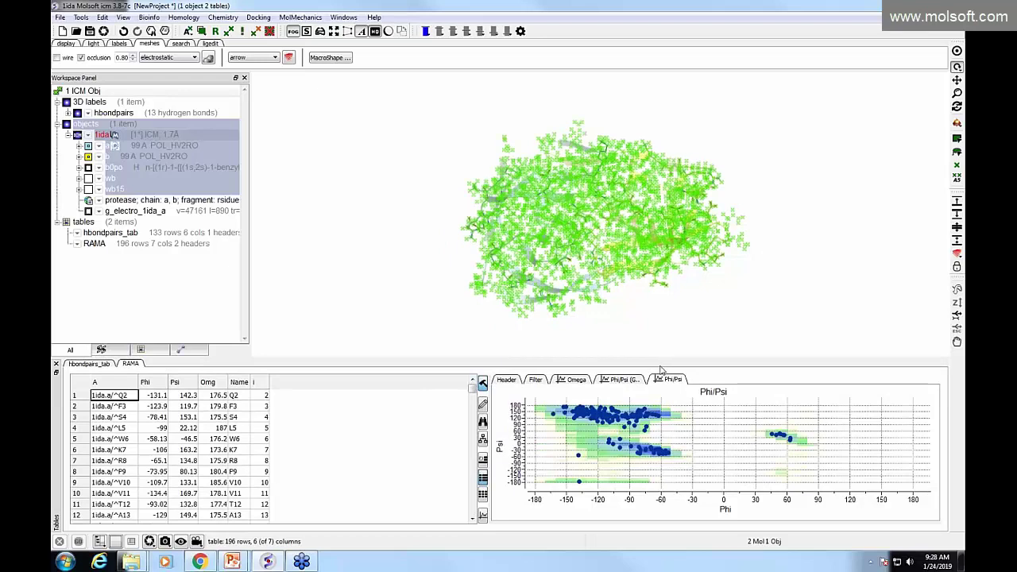
{"action": "key", "text": "Escape"}
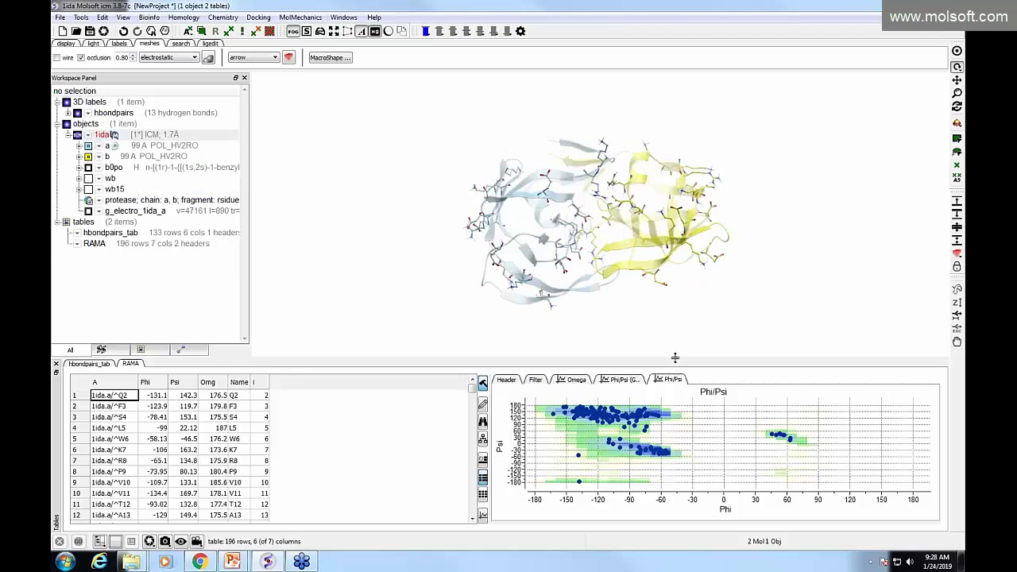
{"action": "left_click_drag", "start_coordinate": [675, 358], "coordinate": [674, 290]}
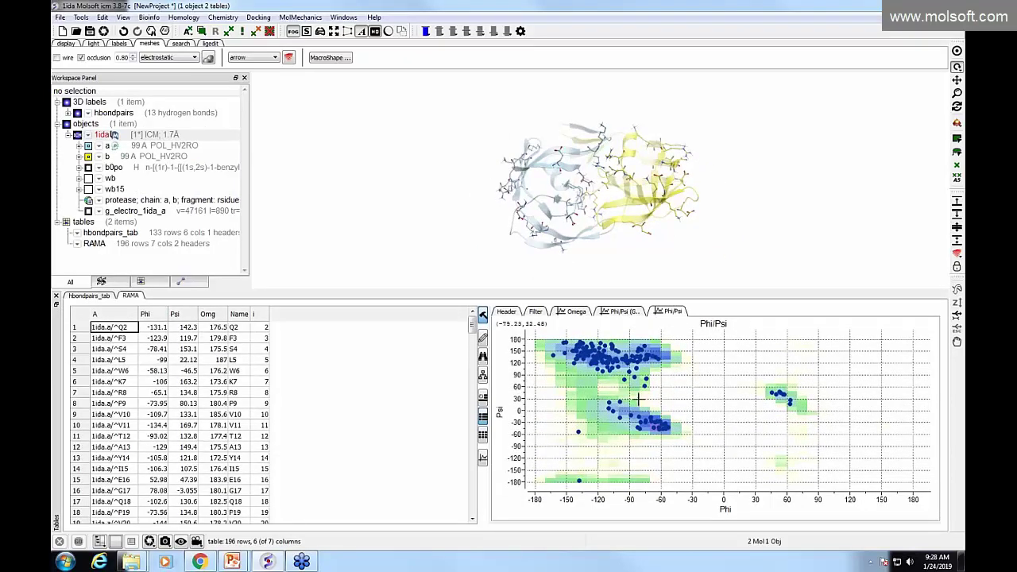
Compare the glycine Phi/Psi, Omega and general Phi/Psi plots of the RAMA table, ending on general Phi/Psi
{"action": "left_click", "coordinate": [623, 314]}
{"action": "left_click", "coordinate": [669, 314]}
{"action": "left_click", "coordinate": [625, 317]}
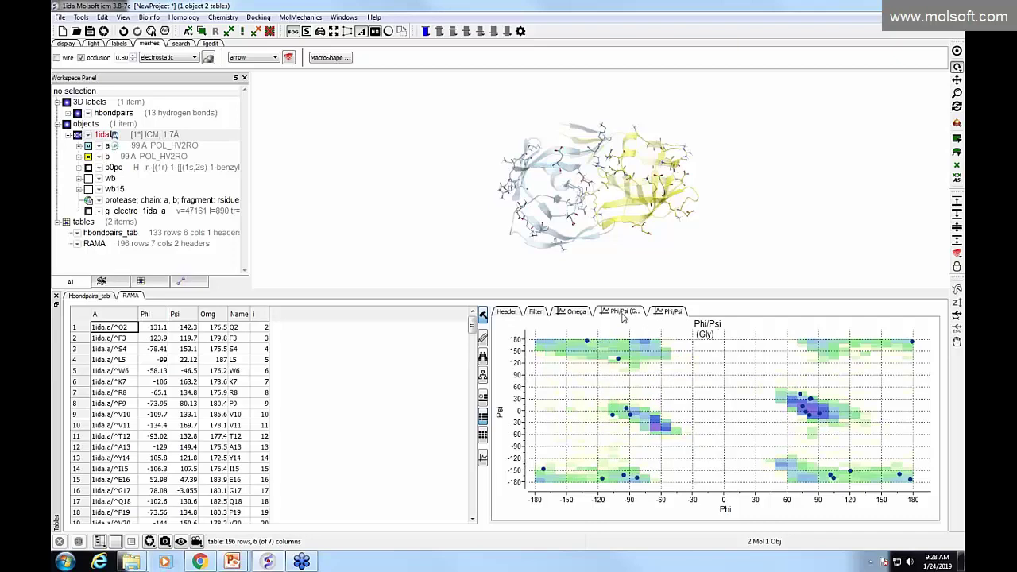
{"action": "left_click", "coordinate": [576, 316]}
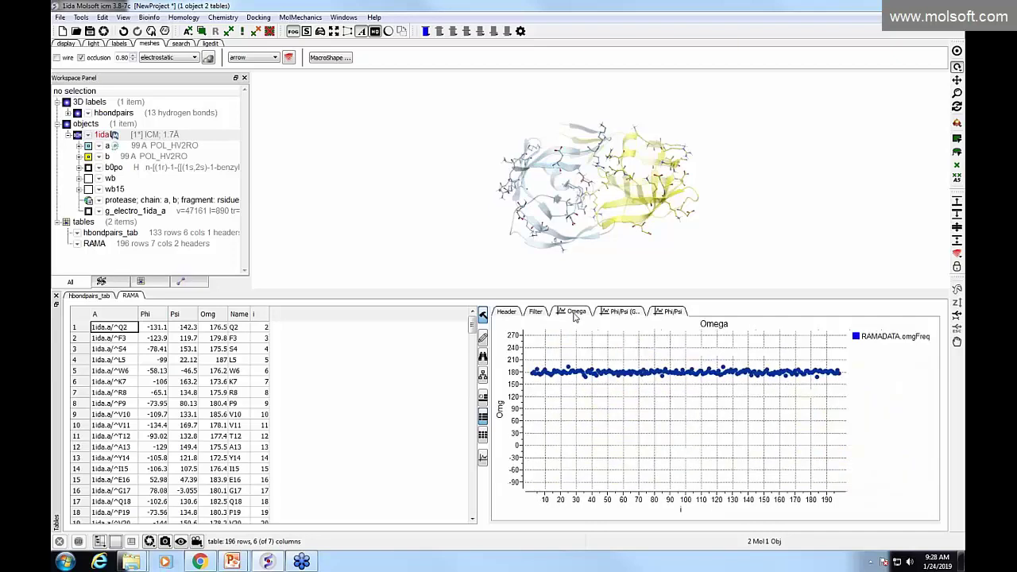
{"action": "left_click", "coordinate": [625, 315]}
{"action": "left_click", "coordinate": [667, 313]}
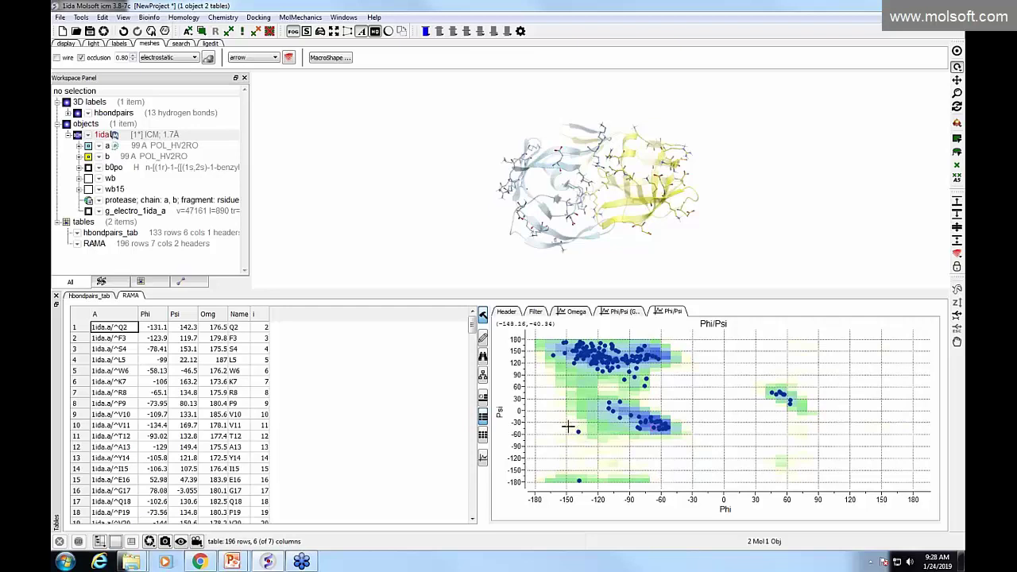
Select the L99 outlier, the upper beta-region cluster and the left-handed cluster on the Phi/Psi plot, and inspect residue E16 in 3D
{"action": "left_click_drag", "start_coordinate": [569, 421], "coordinate": [585, 443]}
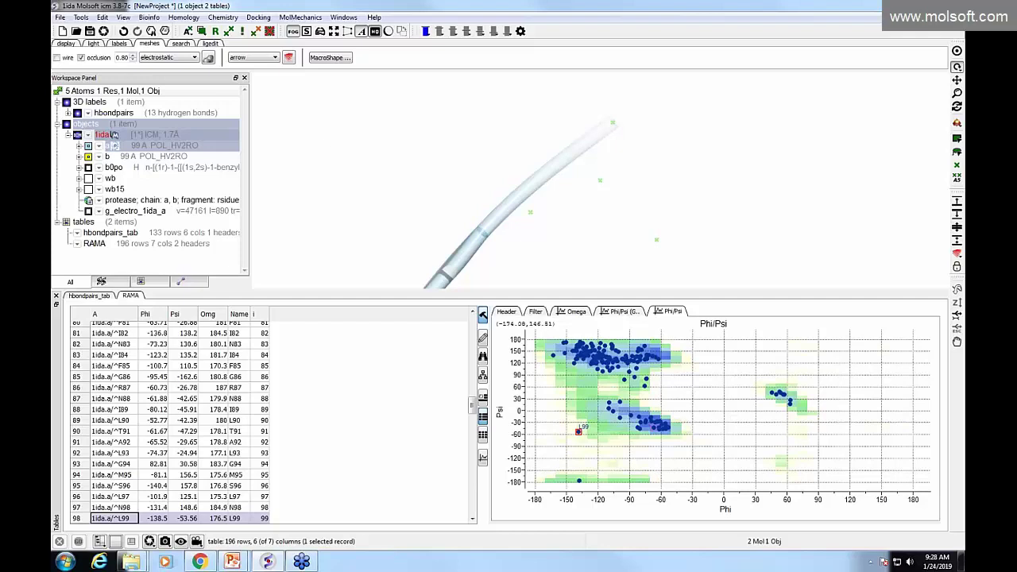
{"action": "left_click_drag", "start_coordinate": [603, 353], "coordinate": [632, 382]}
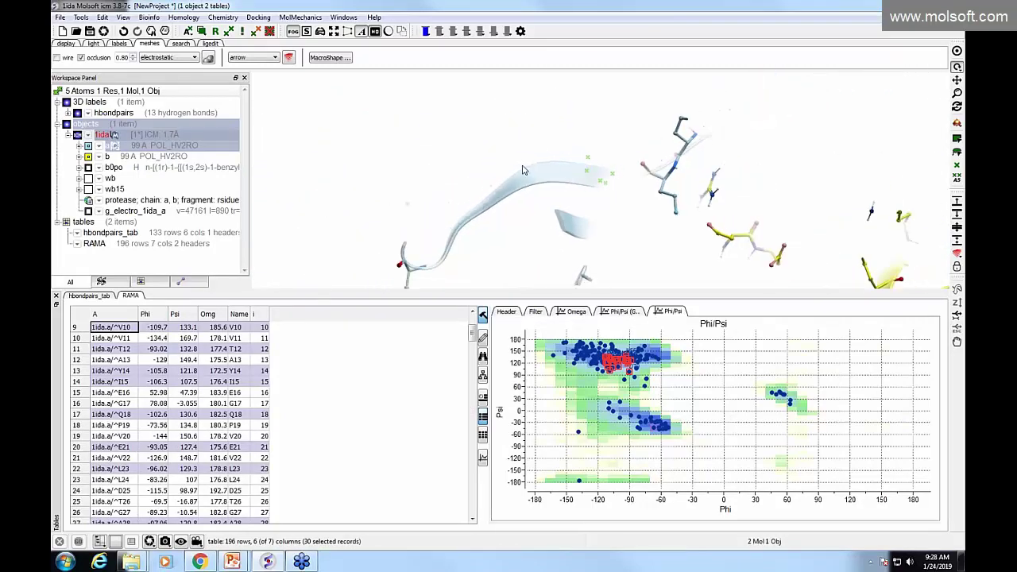
{"action": "left_click_drag", "start_coordinate": [762, 371], "coordinate": [826, 436]}
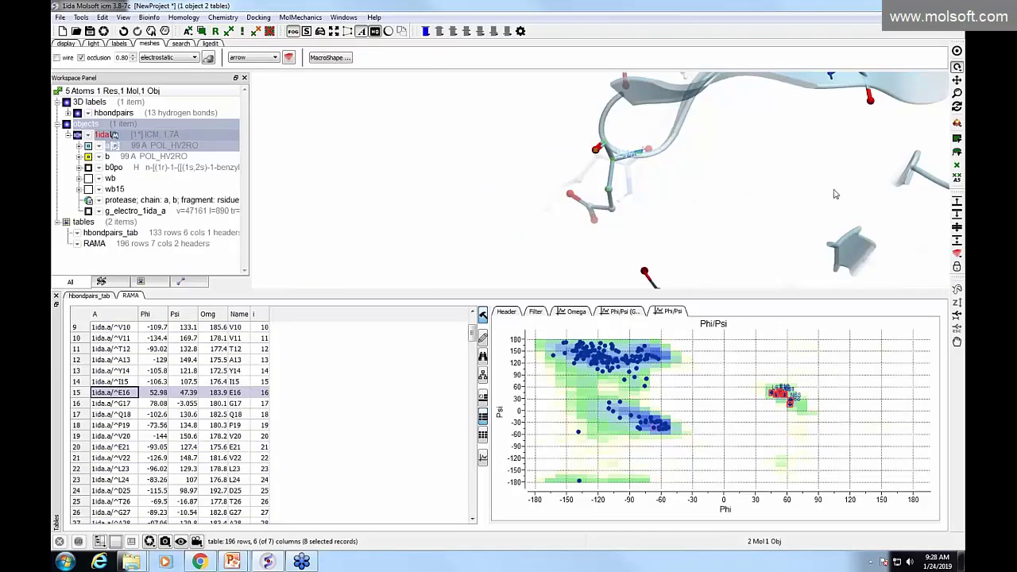
{"action": "left_click_drag", "start_coordinate": [847, 180], "coordinate": [769, 195]}
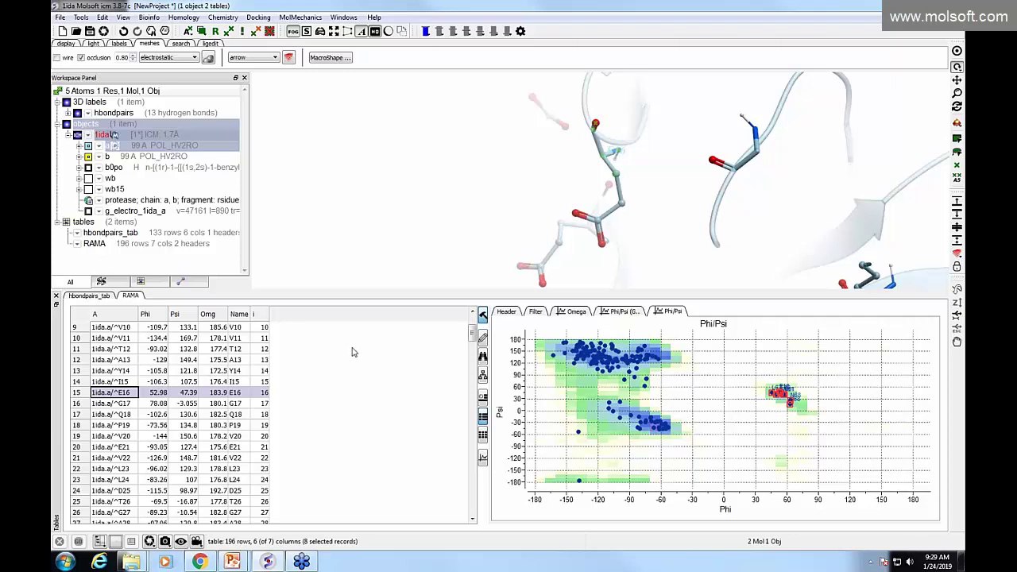
Copy the image of the general Phi/Psi plot to the clipboard
{"action": "right_click", "coordinate": [712, 353]}
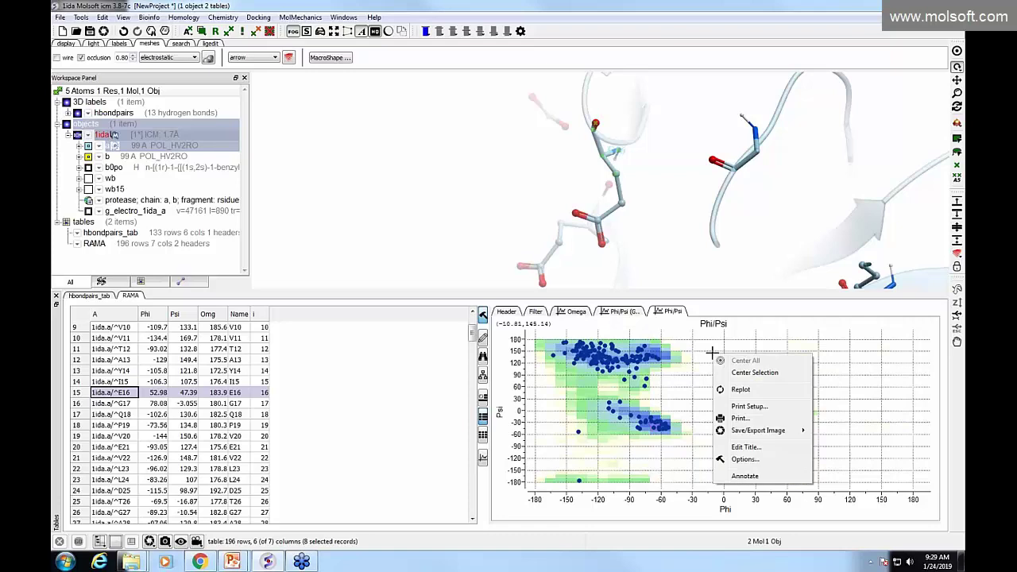
{"action": "mouse_move", "coordinate": [787, 430]}
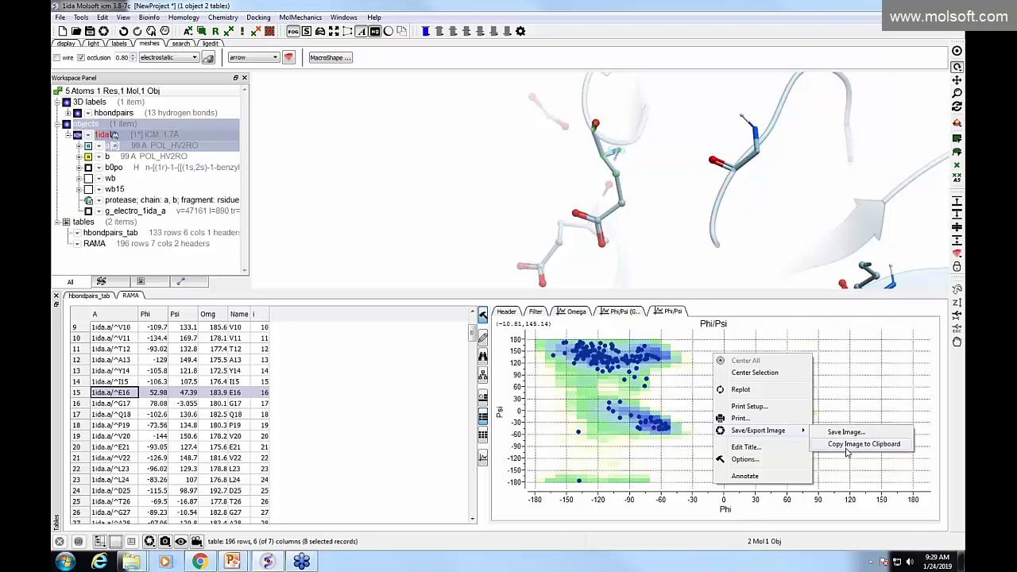
{"action": "left_click", "coordinate": [846, 446]}
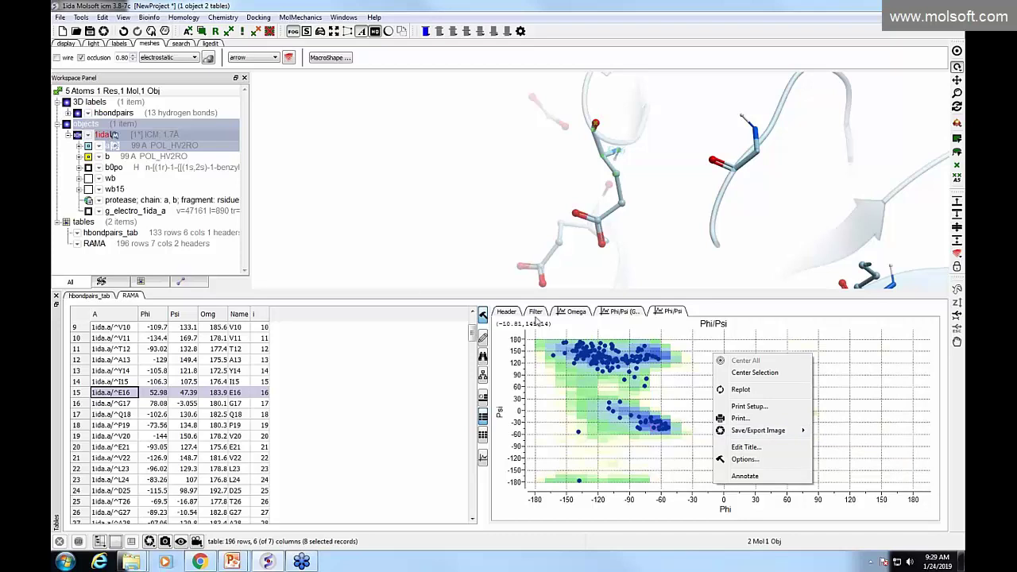
Switch to the PowerPoint slideshow, advance to the slide on measuring distances, angles, RMSD and contact areas, and return to ICM
{"action": "left_click", "coordinate": [231, 561]}
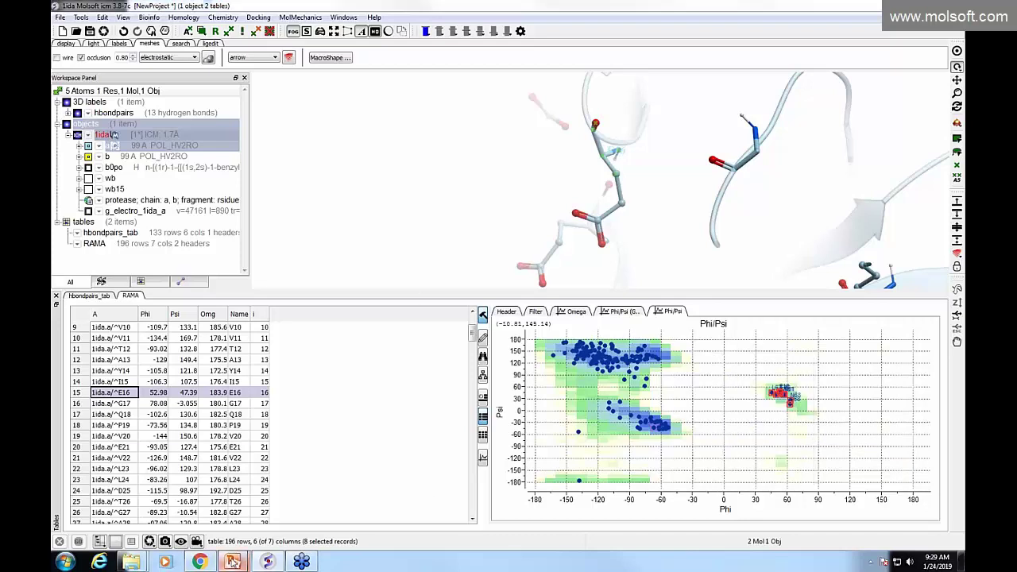
{"action": "left_click", "coordinate": [294, 512]}
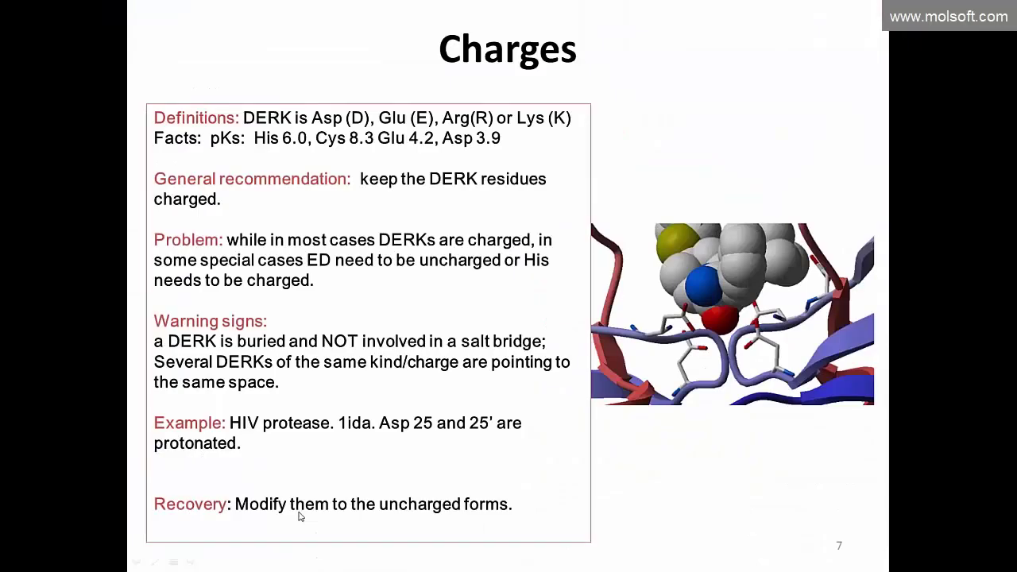
{"action": "left_click", "coordinate": [312, 411]}
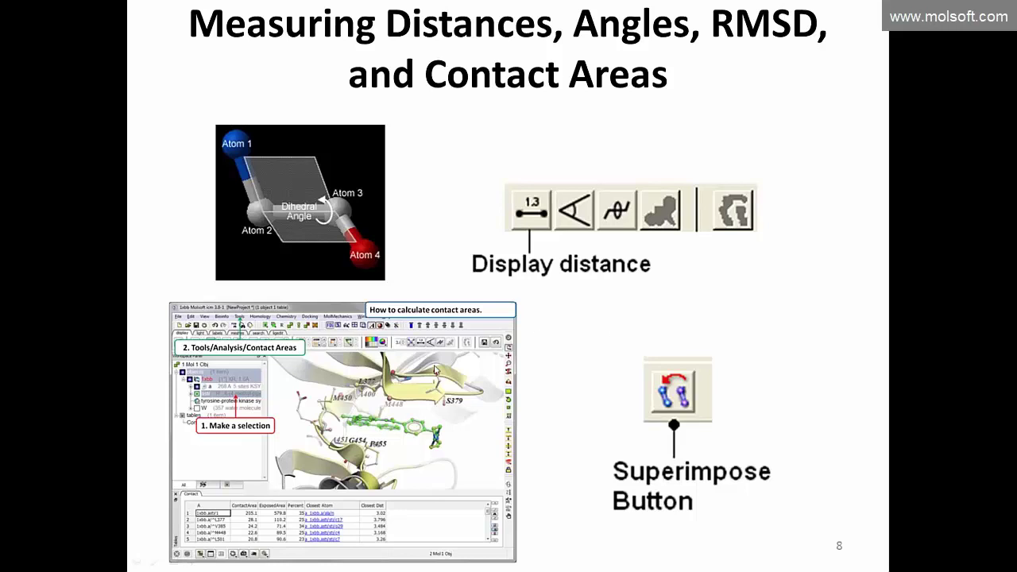
{"action": "key", "text": "alt+Tab"}
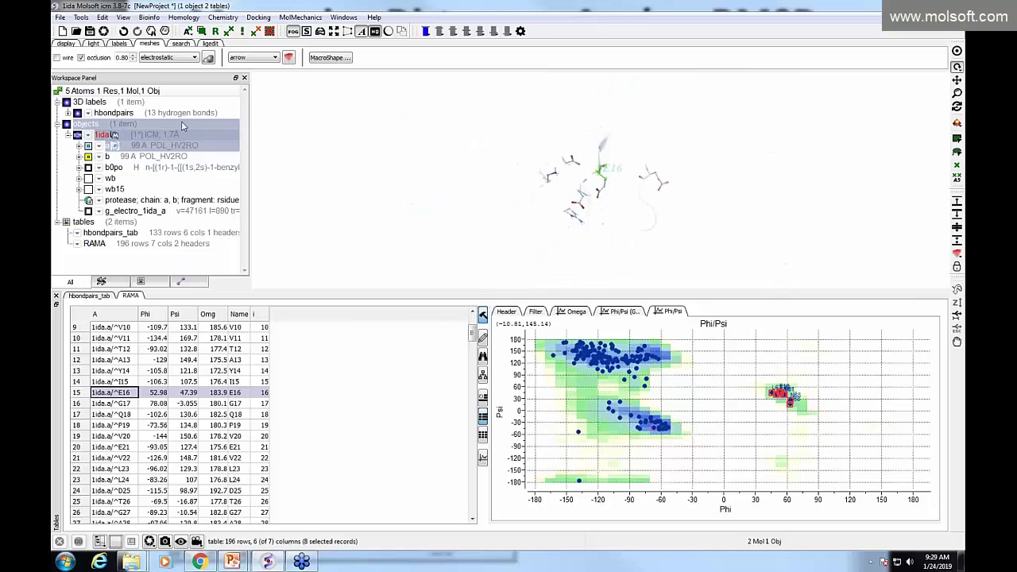
Close the tables area, center the view on the whole 1ida object, and clear the selection
{"action": "left_click", "coordinate": [165, 140]}
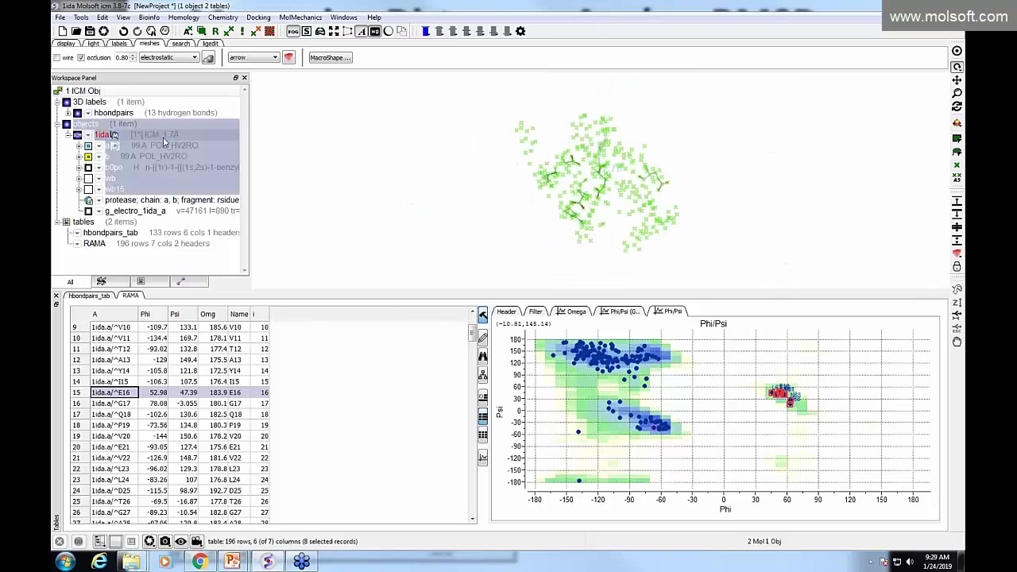
{"action": "left_click", "coordinate": [56, 295]}
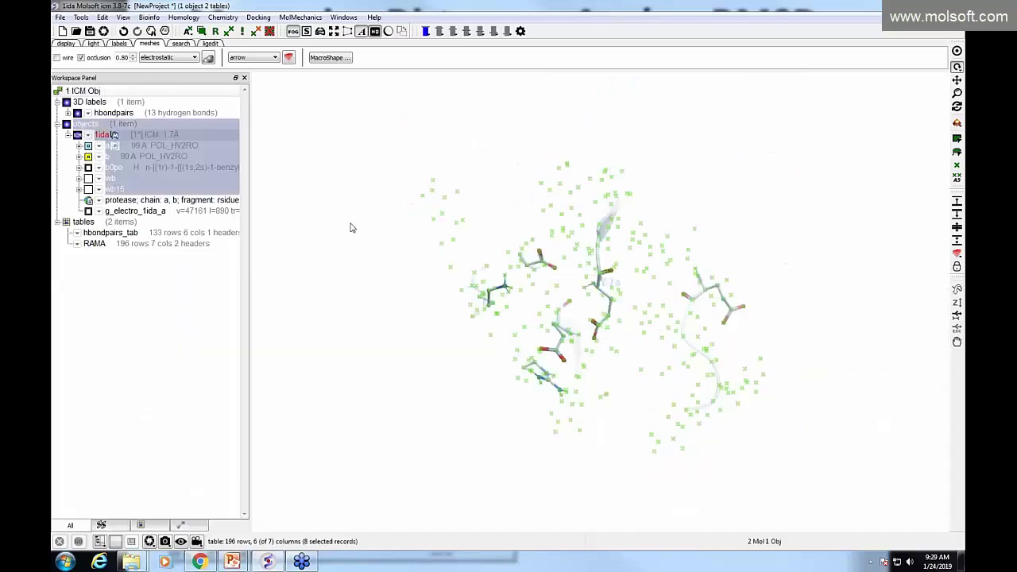
{"action": "left_click", "coordinate": [957, 50]}
{"action": "left_click", "coordinate": [835, 243]}
{"action": "left_click_drag", "start_coordinate": [835, 243], "coordinate": [334, 309]}
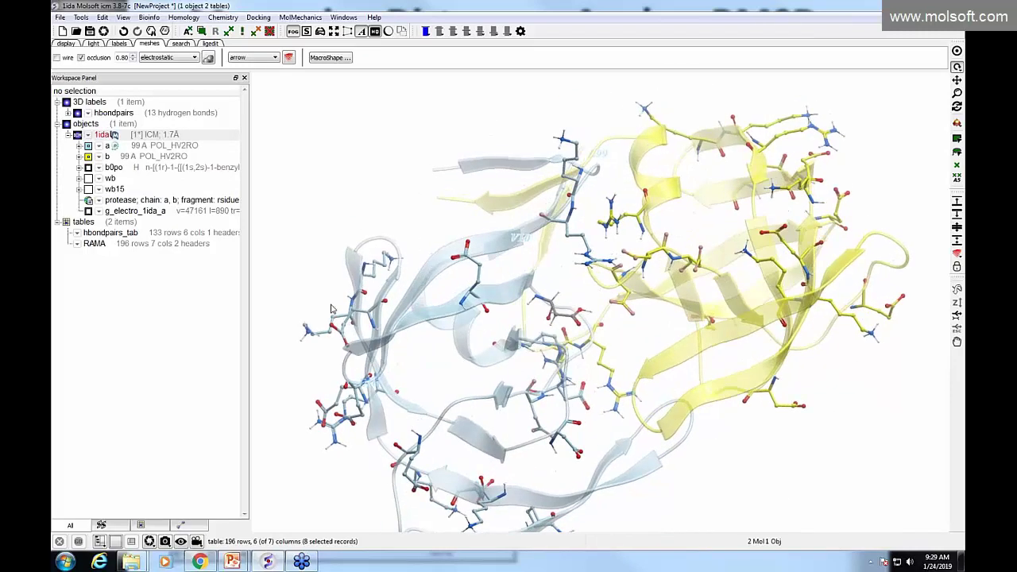
Display the distance between the hydroxyl hydrogen of chain a's D25 and the nearest carboxylate oxygen of chain b's D25
{"action": "scroll", "coordinate": [623, 472], "scroll_direction": "up", "scroll_amount": 5}
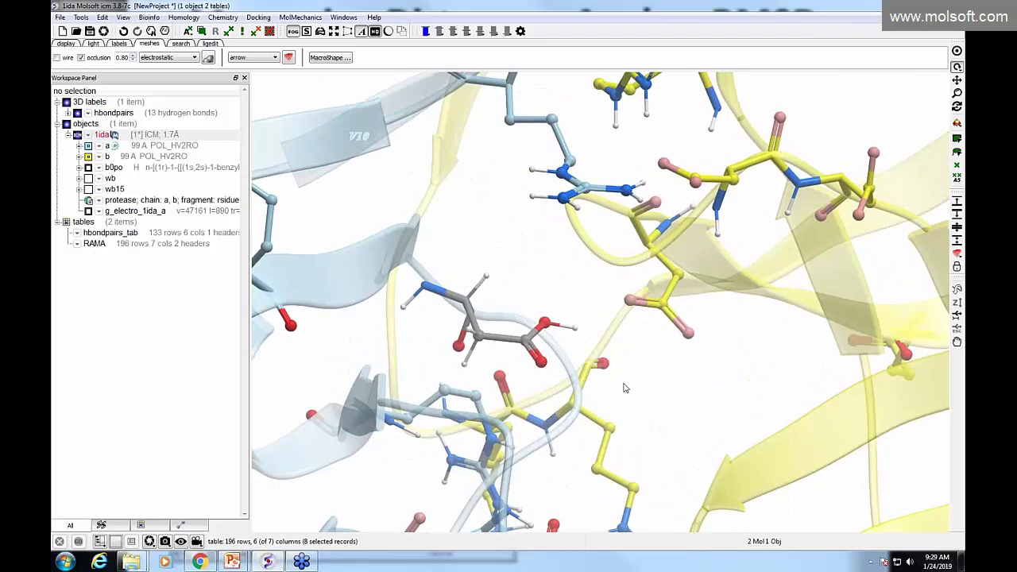
{"action": "scroll", "coordinate": [633, 381], "scroll_direction": "up", "scroll_amount": 1}
{"action": "left_click_drag", "start_coordinate": [633, 381], "coordinate": [579, 352]}
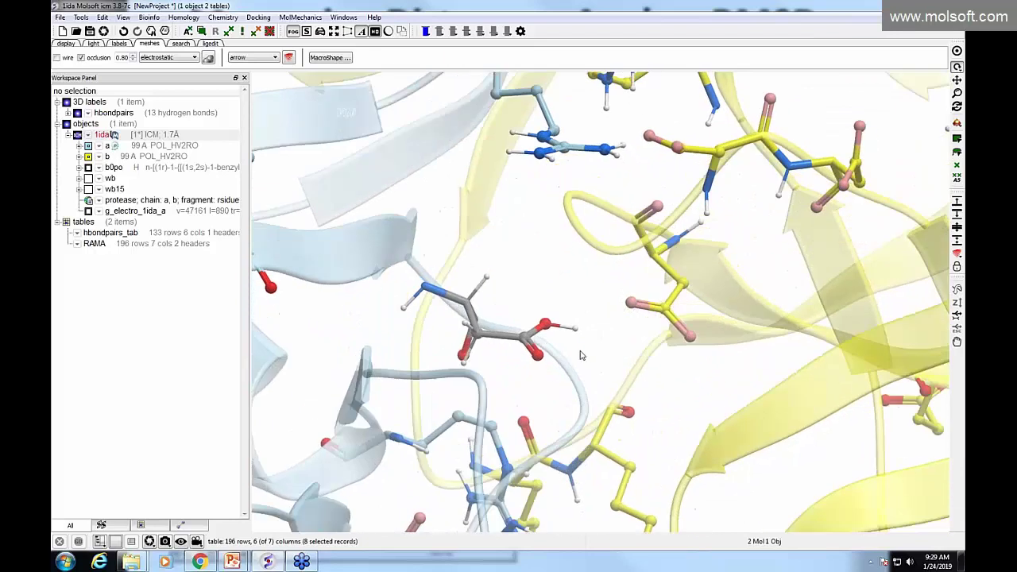
{"action": "left_click", "coordinate": [93, 202]}
{"action": "left_click", "coordinate": [67, 45]}
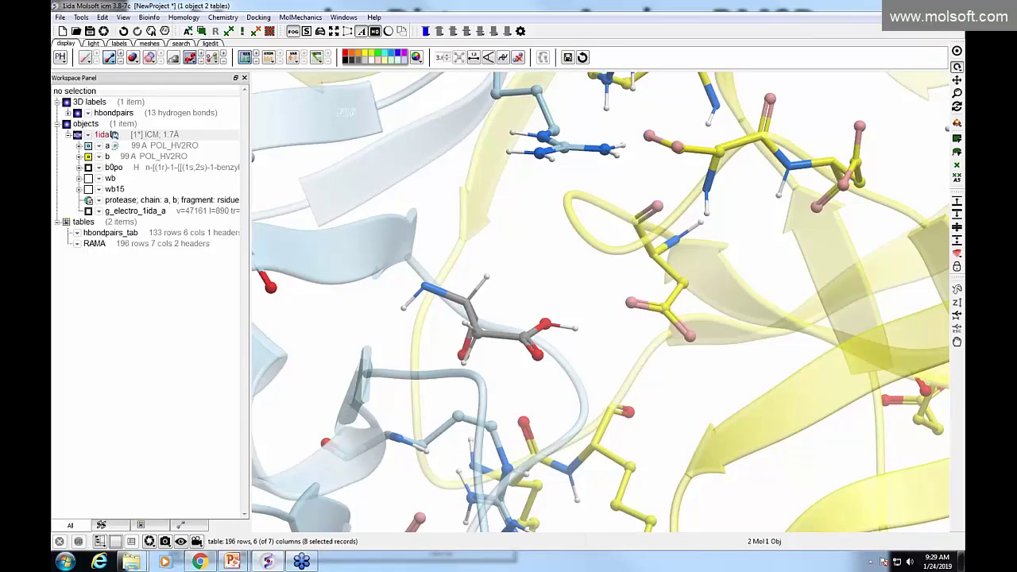
{"action": "left_click", "coordinate": [474, 57]}
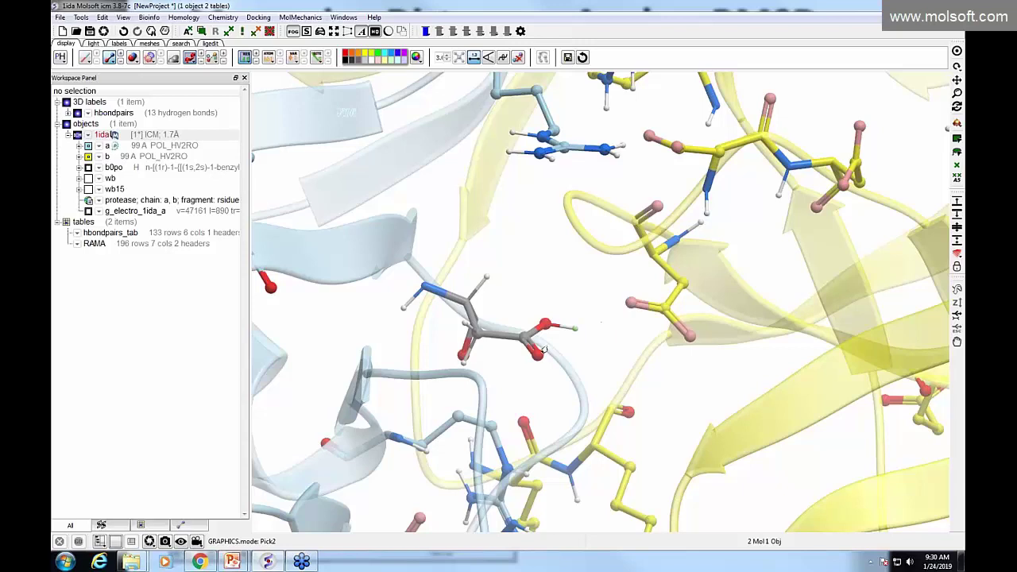
{"action": "left_click", "coordinate": [628, 306]}
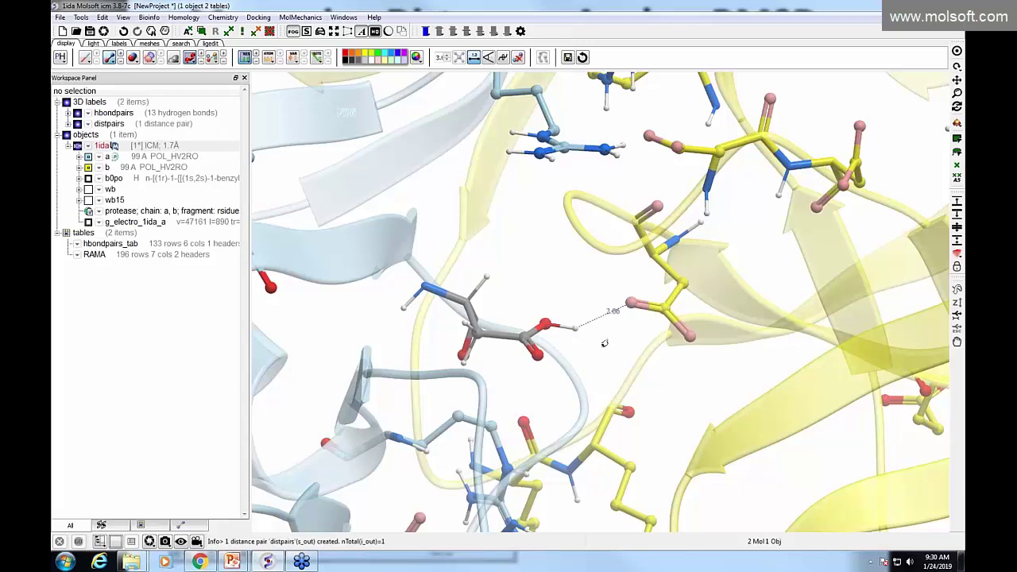
Select the atoms around the D25 distance measurement, center the view on them, and clear the selection
{"action": "left_click_drag", "start_coordinate": [521, 278], "coordinate": [644, 353]}
{"action": "left_click", "coordinate": [956, 51]}
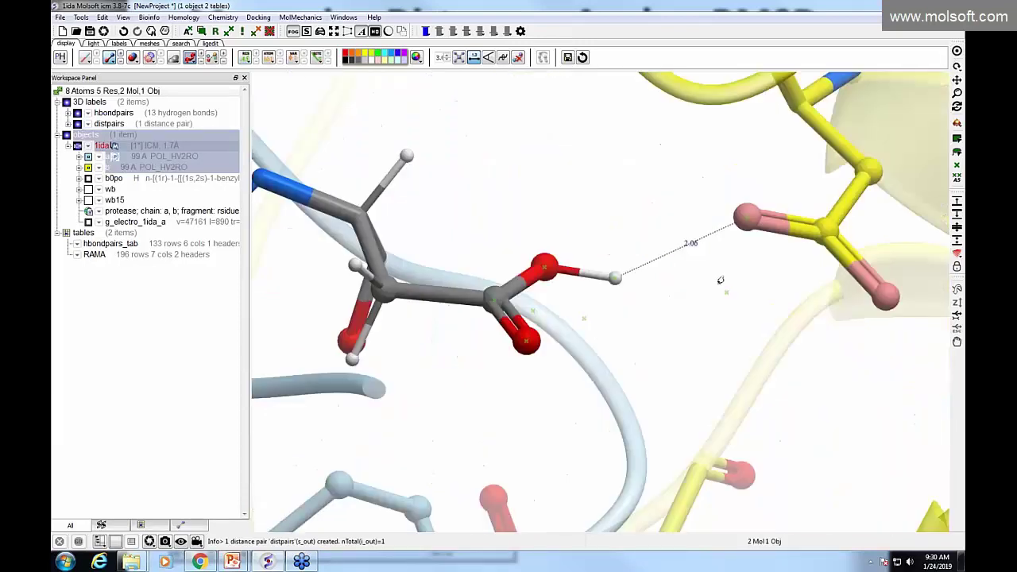
{"action": "left_click", "coordinate": [664, 276]}
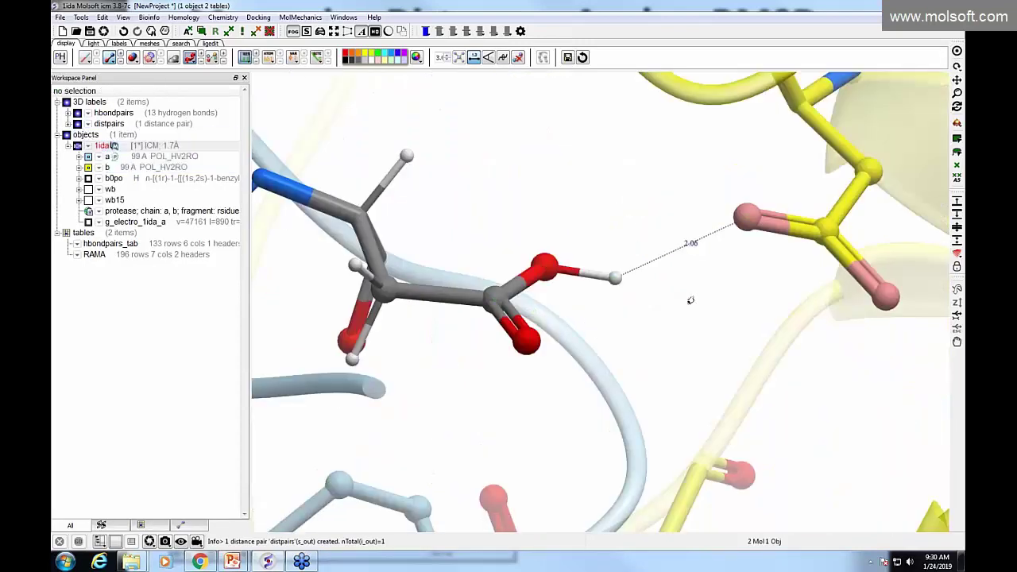
{"action": "left_click_drag", "start_coordinate": [690, 300], "coordinate": [603, 318]}
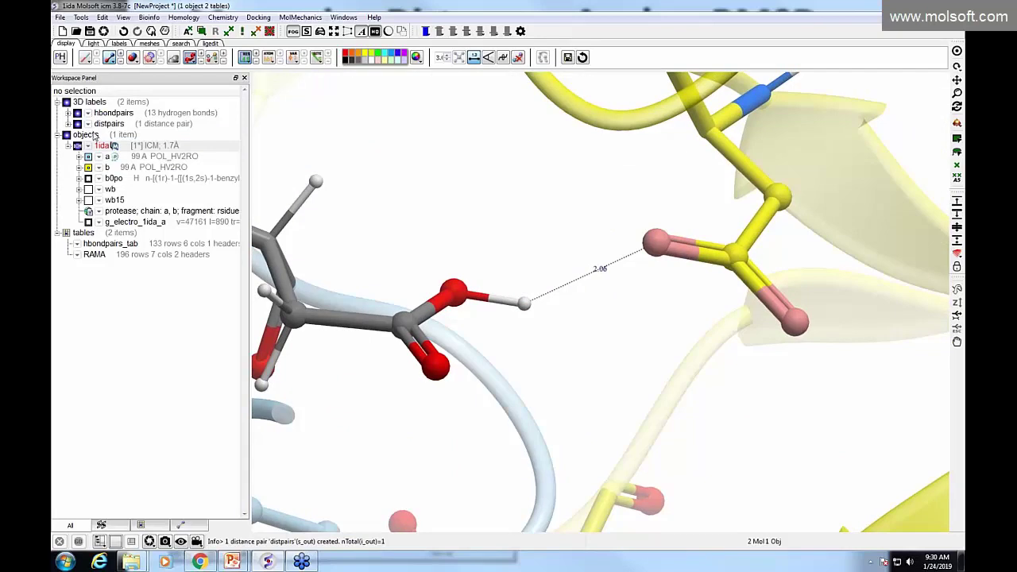
Expand the distpairs entry and add the ball display style to the D25 distance pair
{"action": "left_click", "coordinate": [67, 125]}
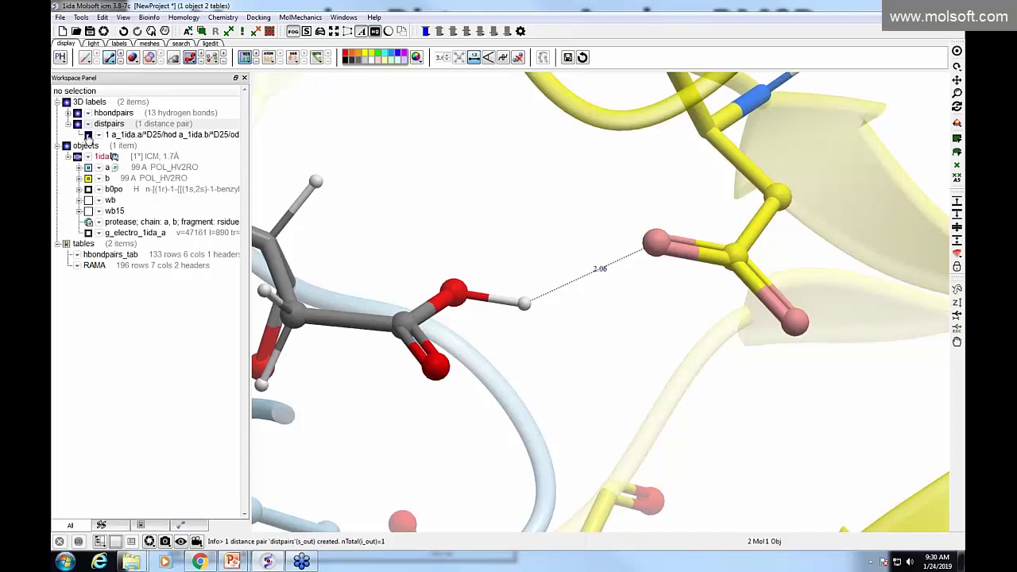
{"action": "left_click", "coordinate": [89, 136]}
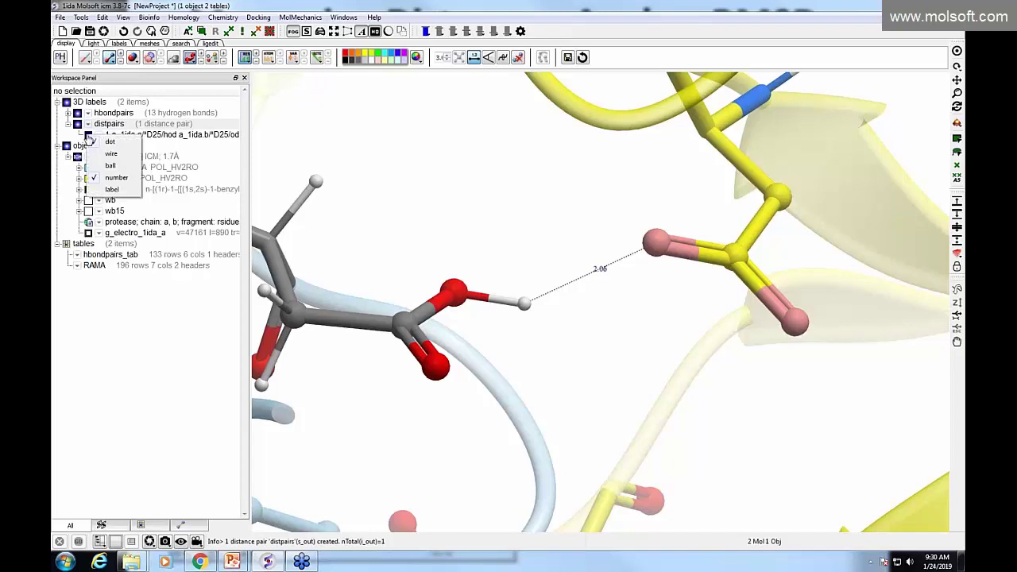
{"action": "left_click", "coordinate": [111, 166]}
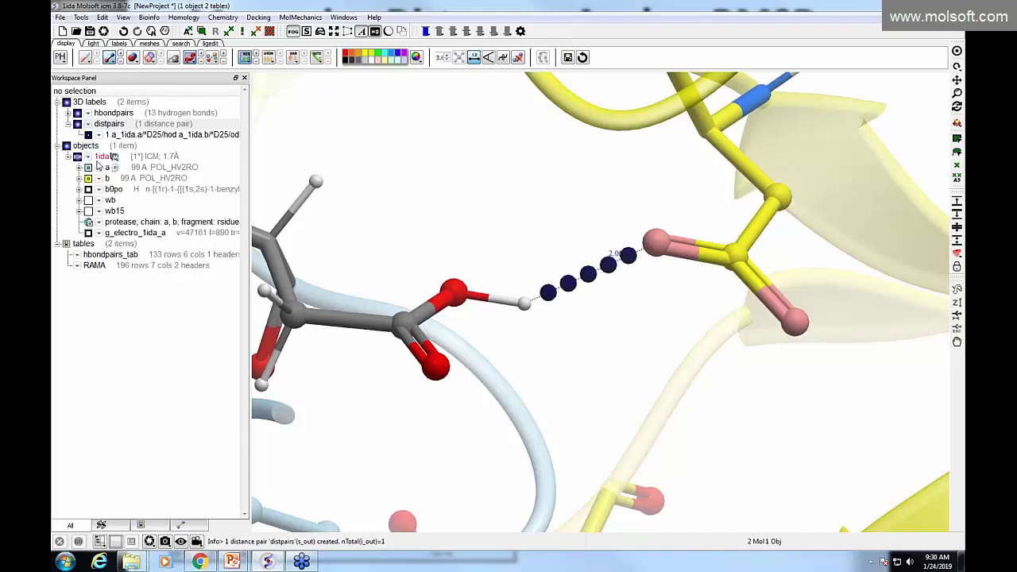
{"action": "left_click", "coordinate": [92, 136]}
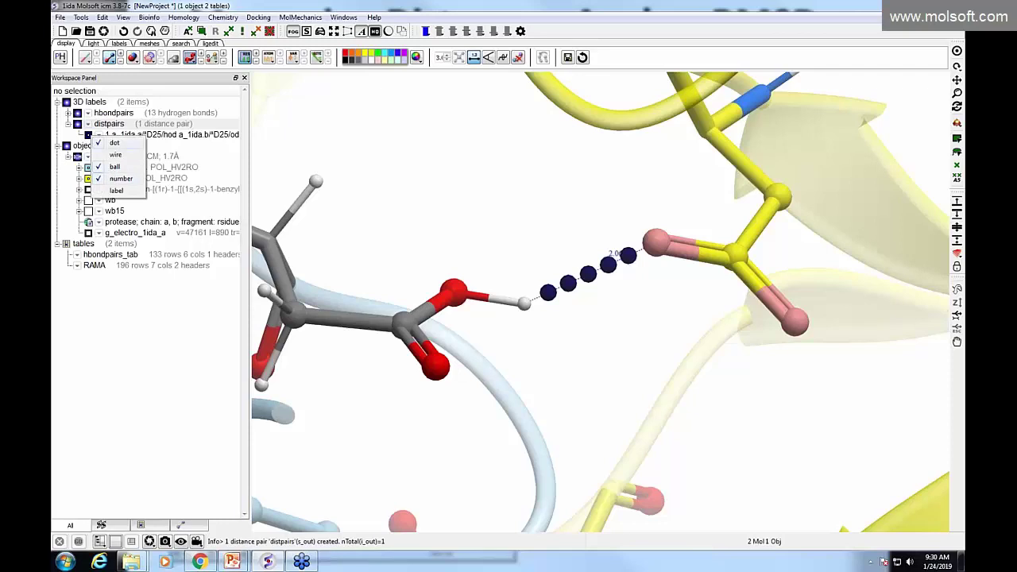
{"action": "left_click", "coordinate": [162, 140]}
Set the D25 distance label's font to size 50, bold and blue, and turn off the pair's ball display
{"action": "right_click", "coordinate": [162, 140]}
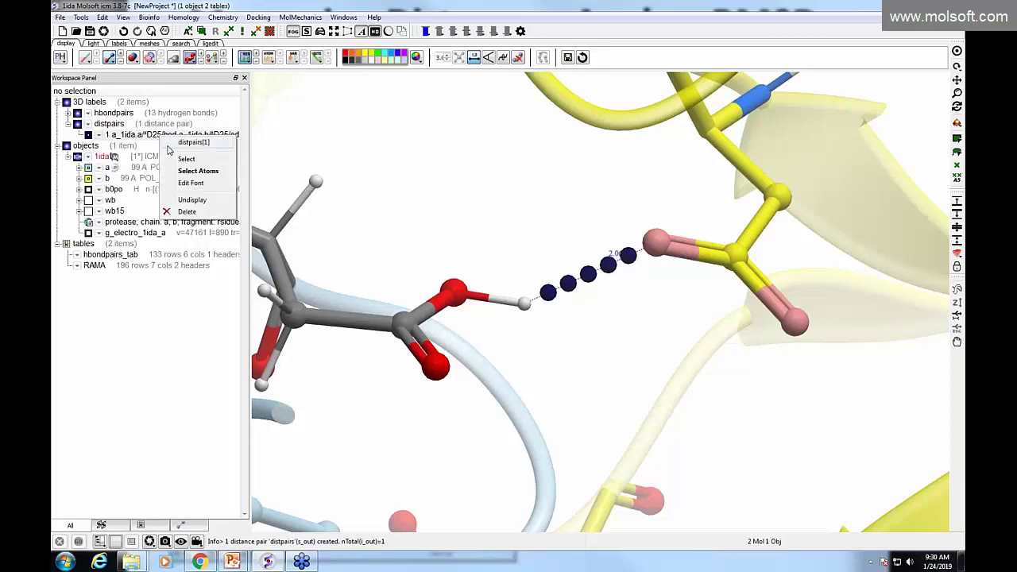
{"action": "left_click", "coordinate": [193, 189]}
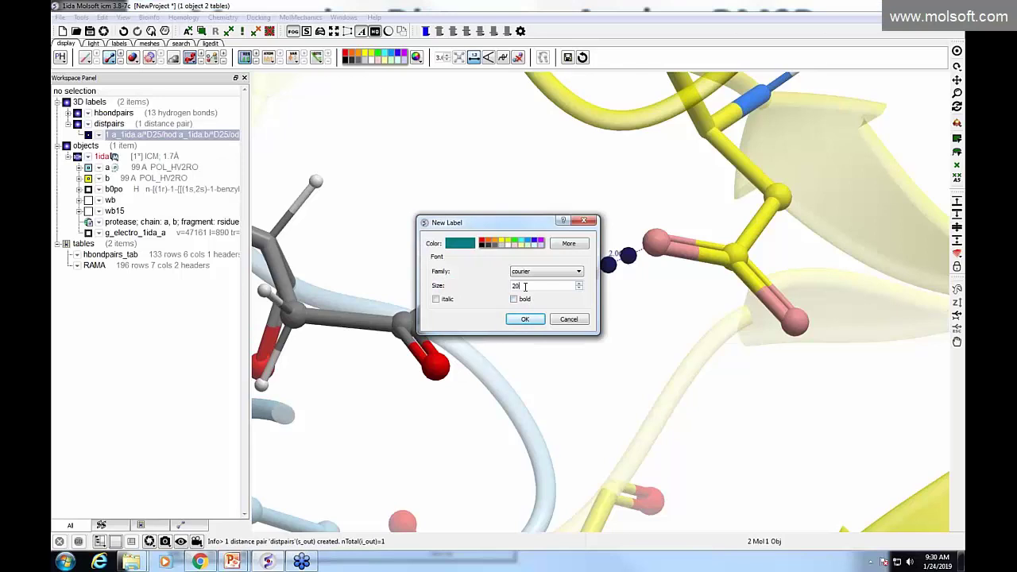
{"action": "double_click", "coordinate": [524, 286]}
{"action": "left_click", "coordinate": [514, 298]}
{"action": "left_click", "coordinate": [538, 243]}
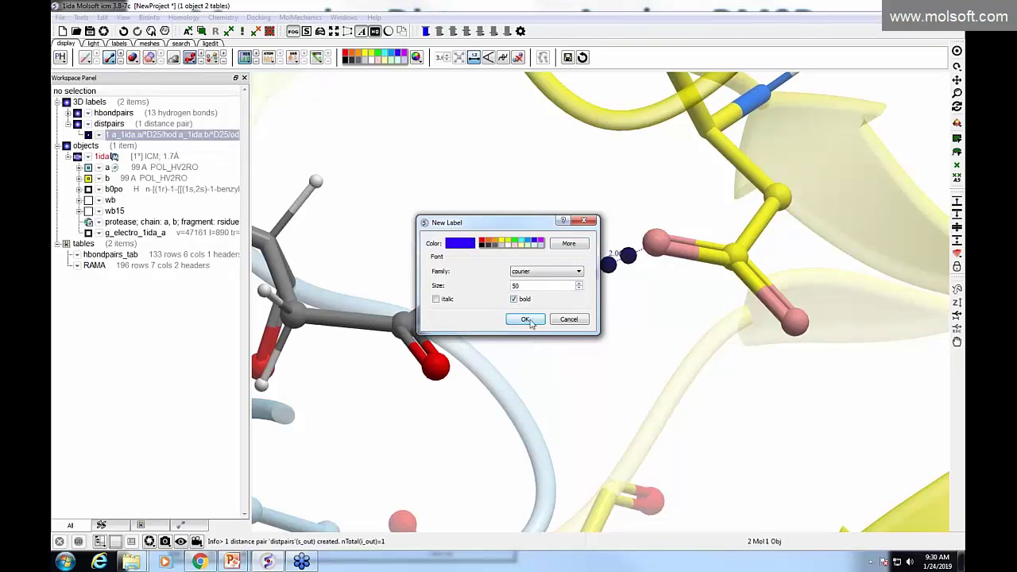
{"action": "left_click", "coordinate": [526, 318]}
{"action": "middle_click_drag", "start_coordinate": [627, 252], "coordinate": [595, 277]}
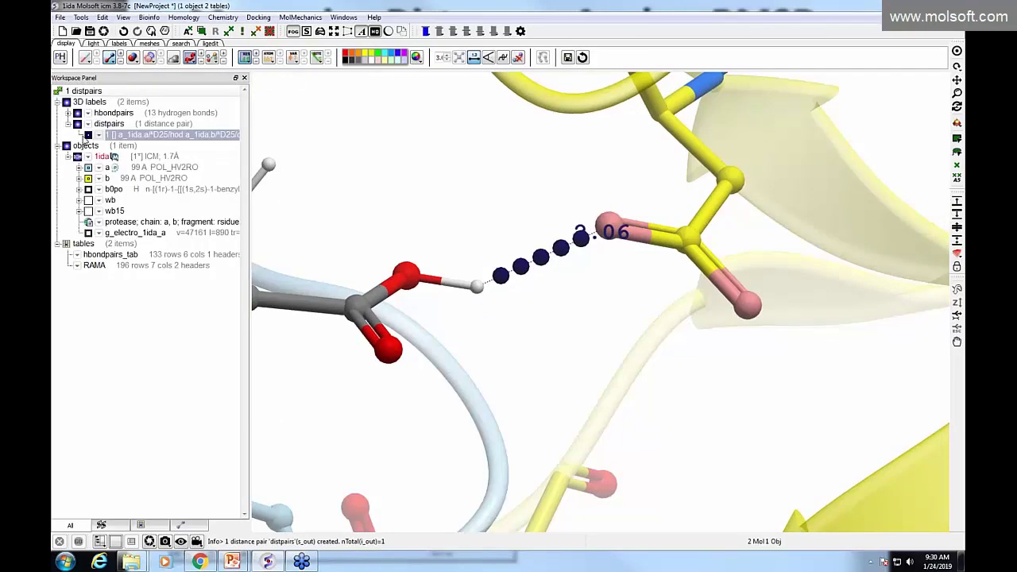
{"action": "right_click", "coordinate": [86, 137]}
{"action": "left_click", "coordinate": [127, 176]}
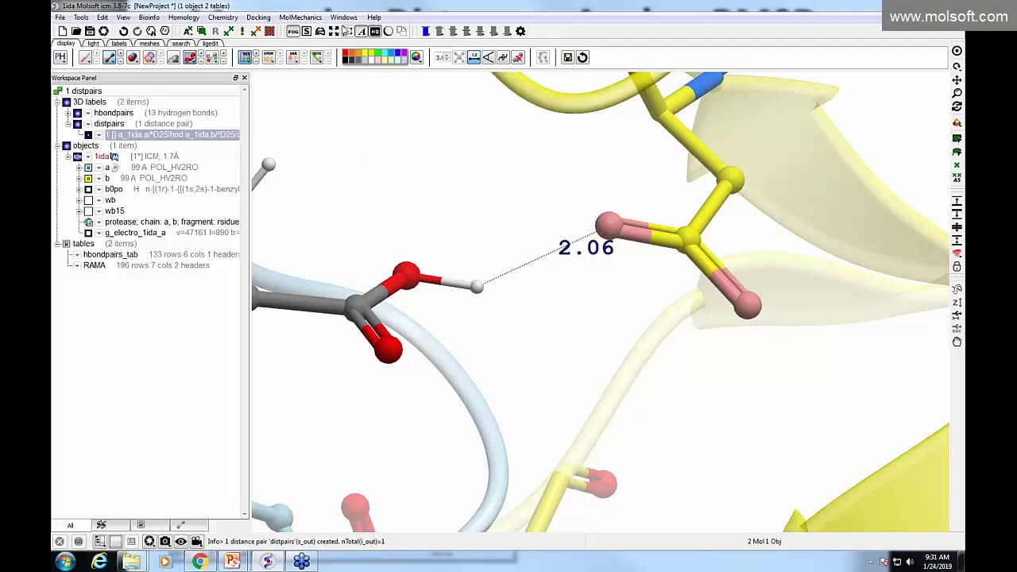
Show the Terminal window, reduce its height, and highlight the make distance command for the two D25 atoms
{"action": "left_click", "coordinate": [344, 18]}
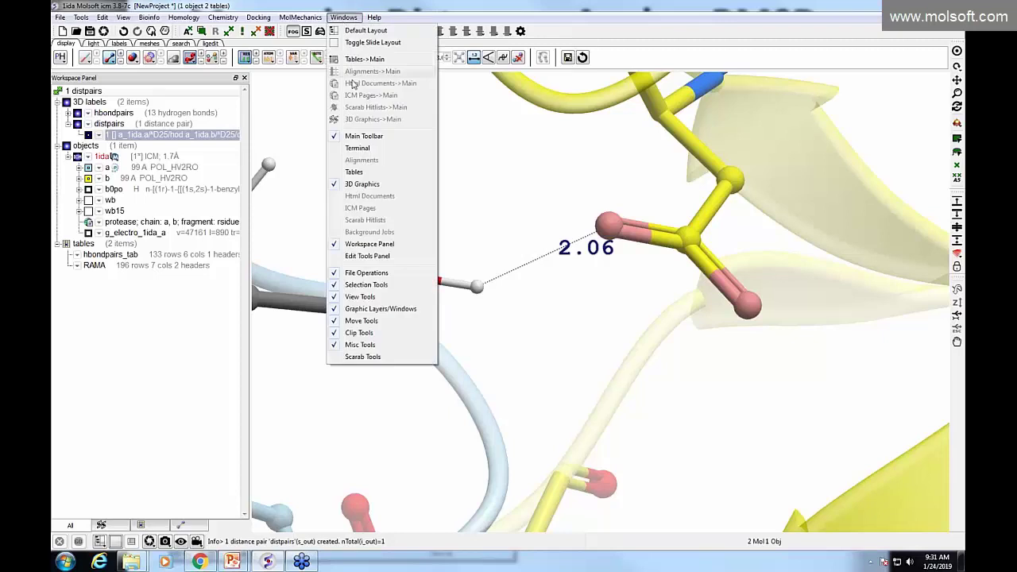
{"action": "left_click", "coordinate": [354, 150]}
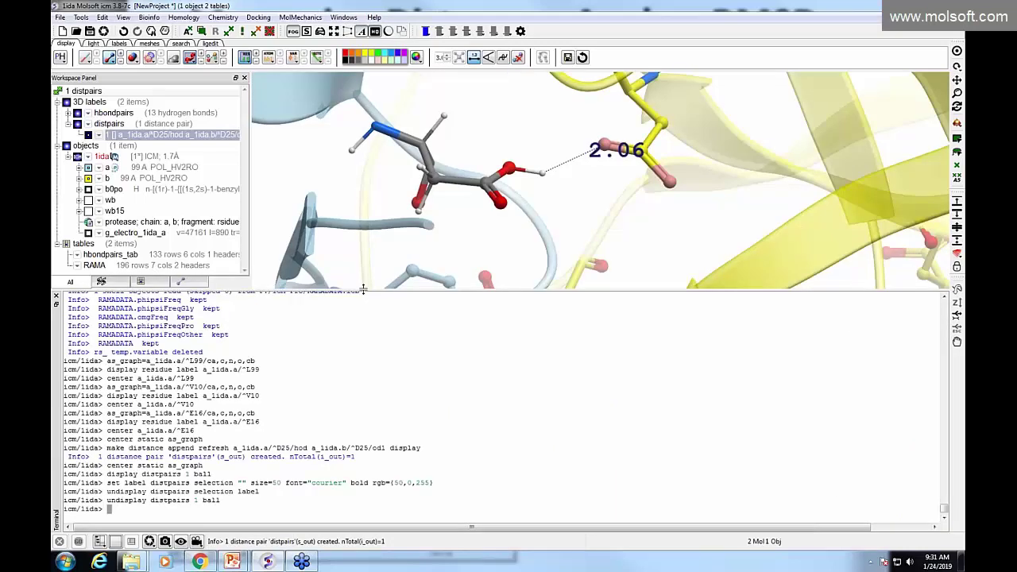
{"action": "left_click_drag", "start_coordinate": [363, 289], "coordinate": [368, 437]}
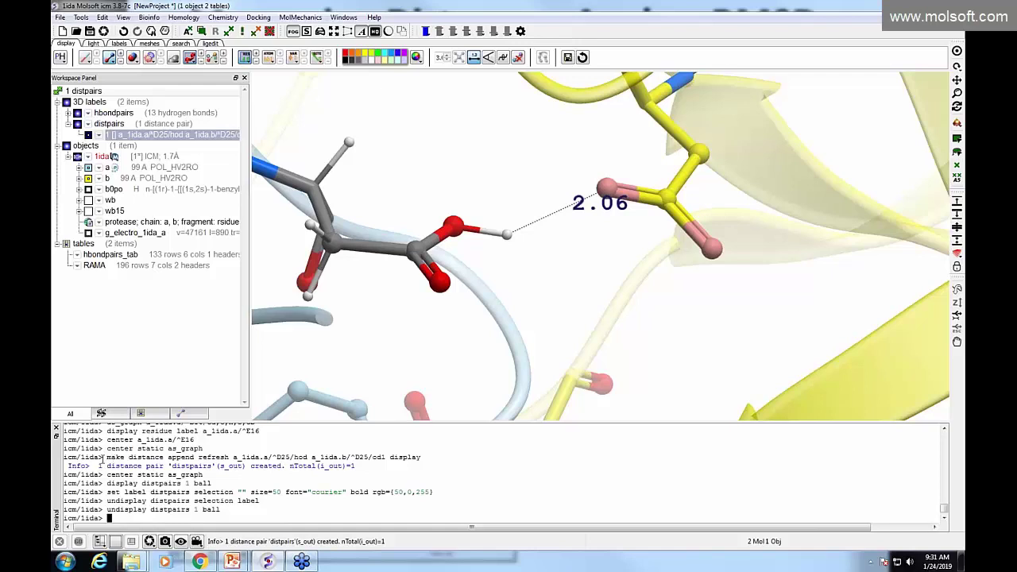
{"action": "left_click_drag", "start_coordinate": [108, 457], "coordinate": [387, 454]}
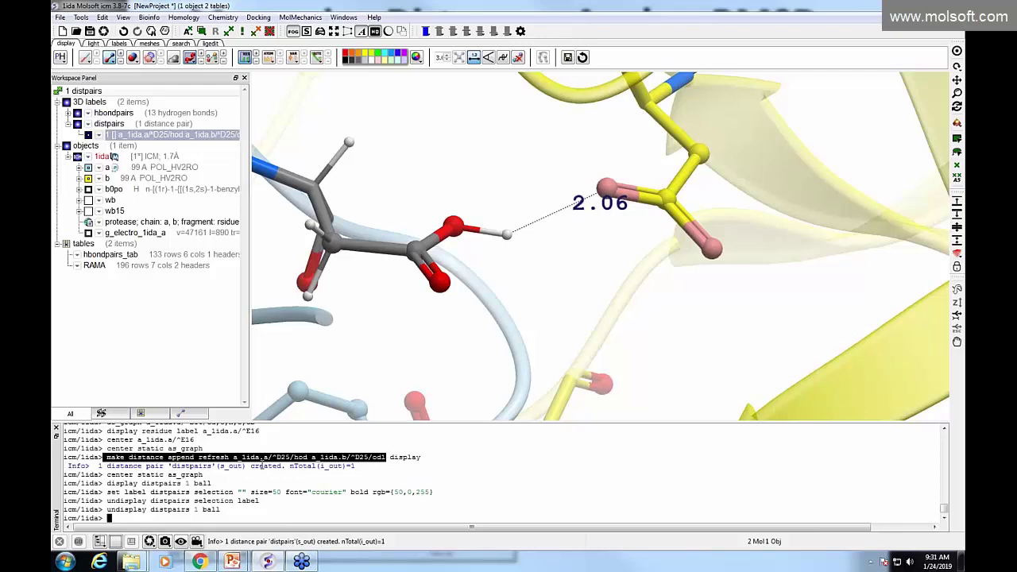
Deselect the highlighted make distance command and close the Terminal window
{"action": "left_click", "coordinate": [167, 460]}
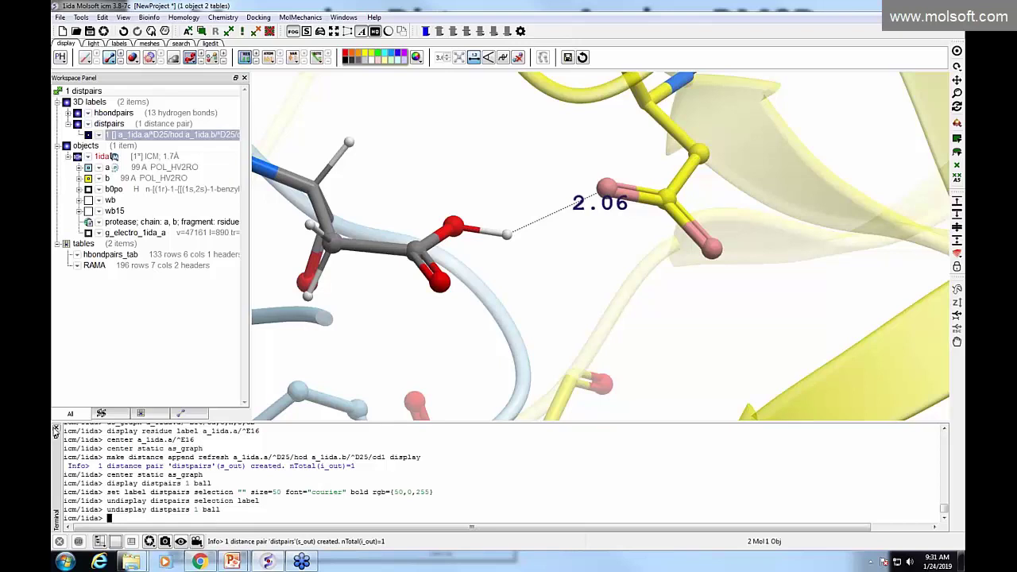
{"action": "left_click", "coordinate": [55, 430]}
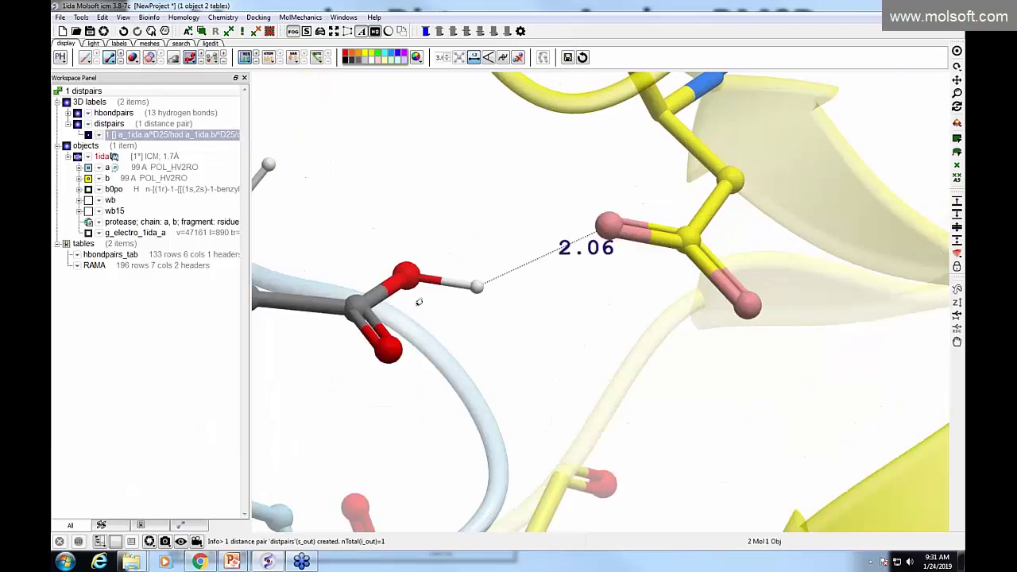
Measure the planar angle from chain a's D25 hydrogen through chain b's D25 od1 oxygen to its other carboxylate oxygen, and hide the D25 distance pair
{"action": "left_click", "coordinate": [487, 59]}
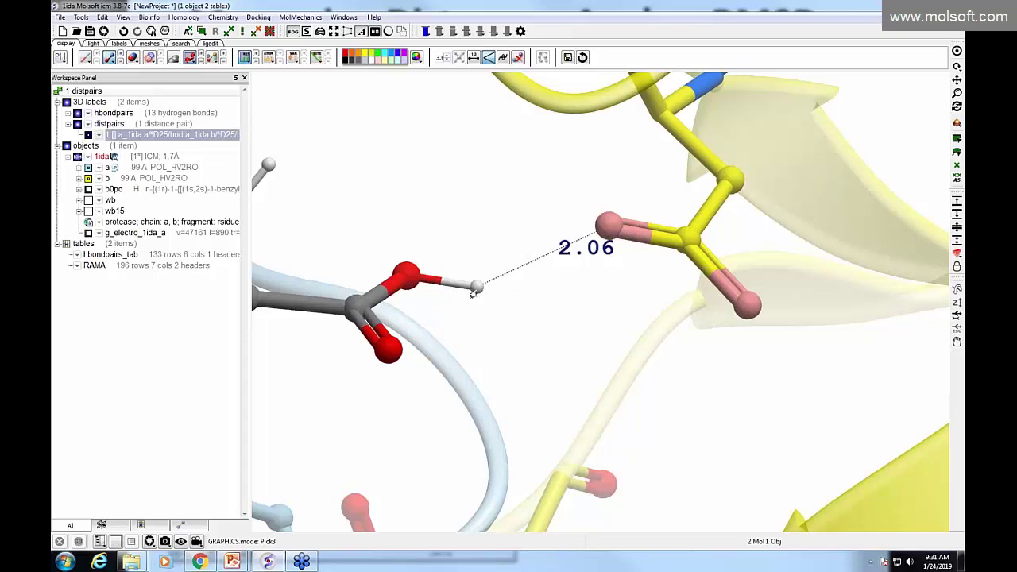
{"action": "left_click", "coordinate": [737, 315]}
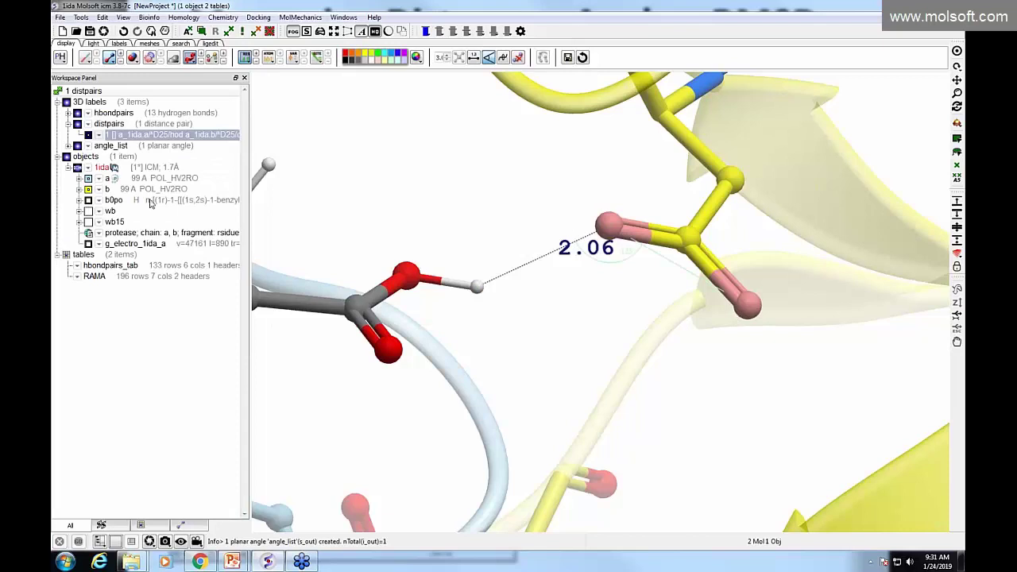
{"action": "left_click", "coordinate": [88, 135]}
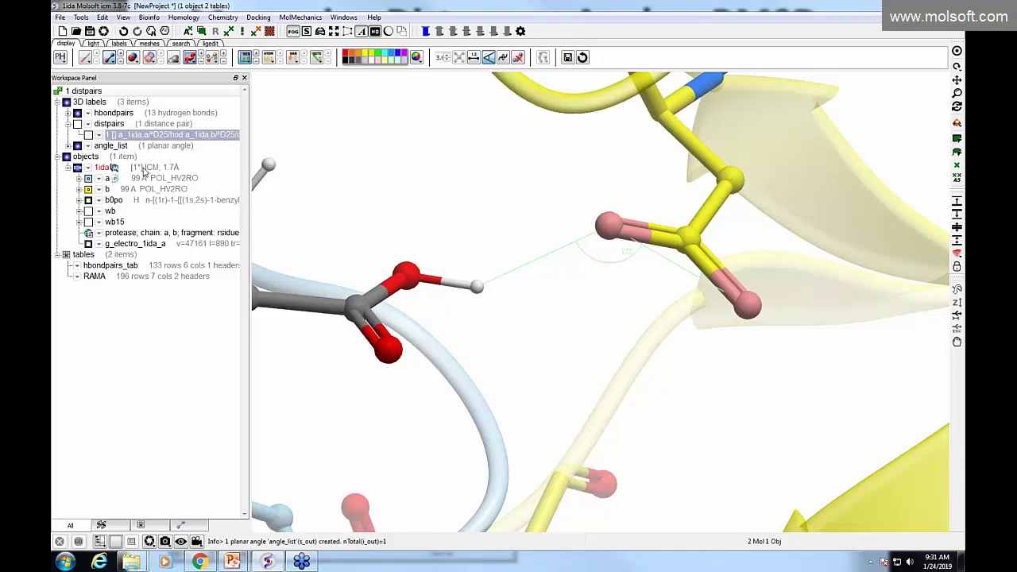
Expand the angle_list entry and set the D25 planar angle label's font to size 40 in cyan
{"action": "left_click", "coordinate": [68, 147]}
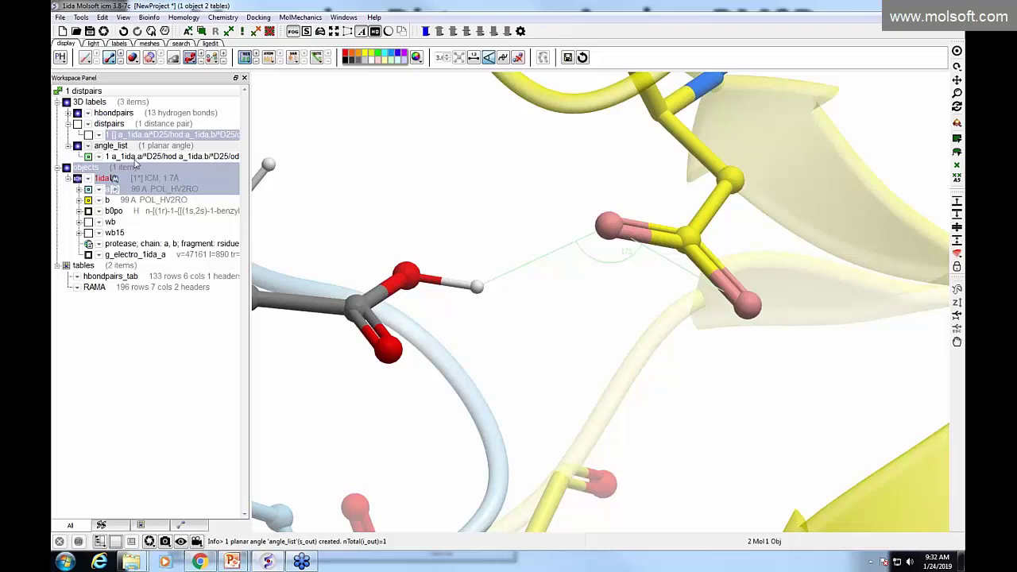
{"action": "right_click", "coordinate": [136, 159]}
{"action": "left_click", "coordinate": [168, 205]}
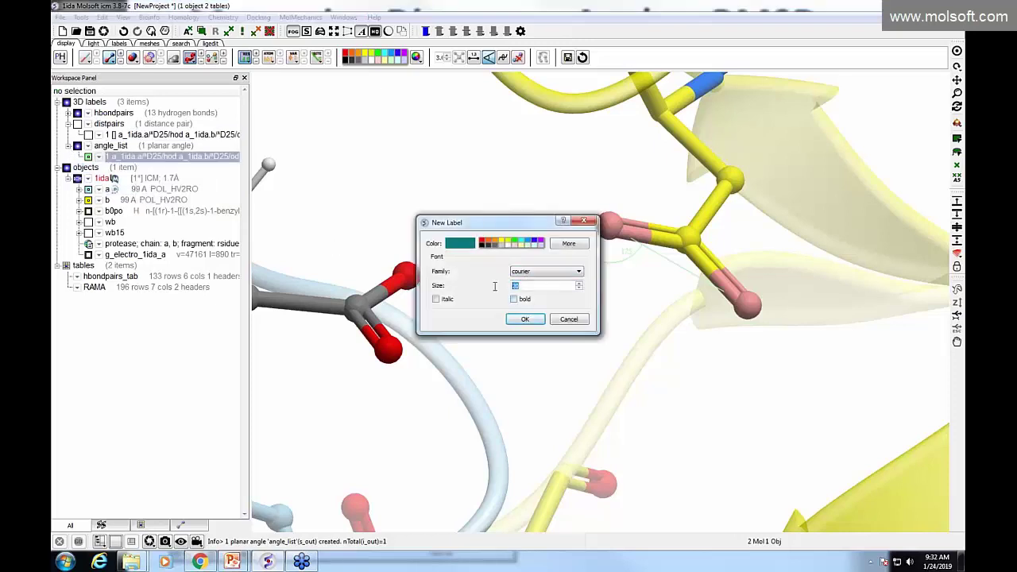
{"action": "type", "text": "4"}
{"action": "left_click", "coordinate": [522, 243]}
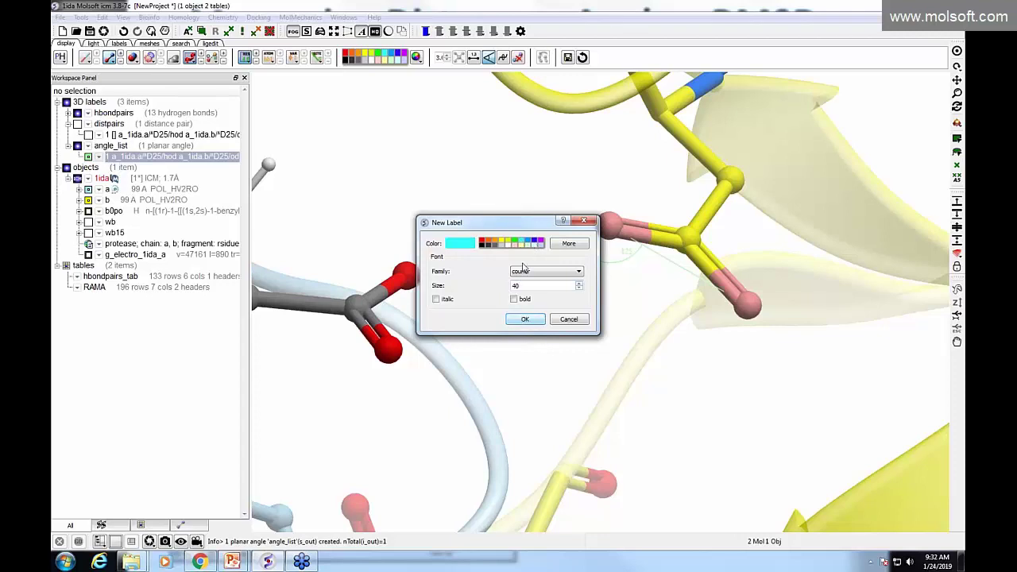
{"action": "left_click", "coordinate": [525, 319]}
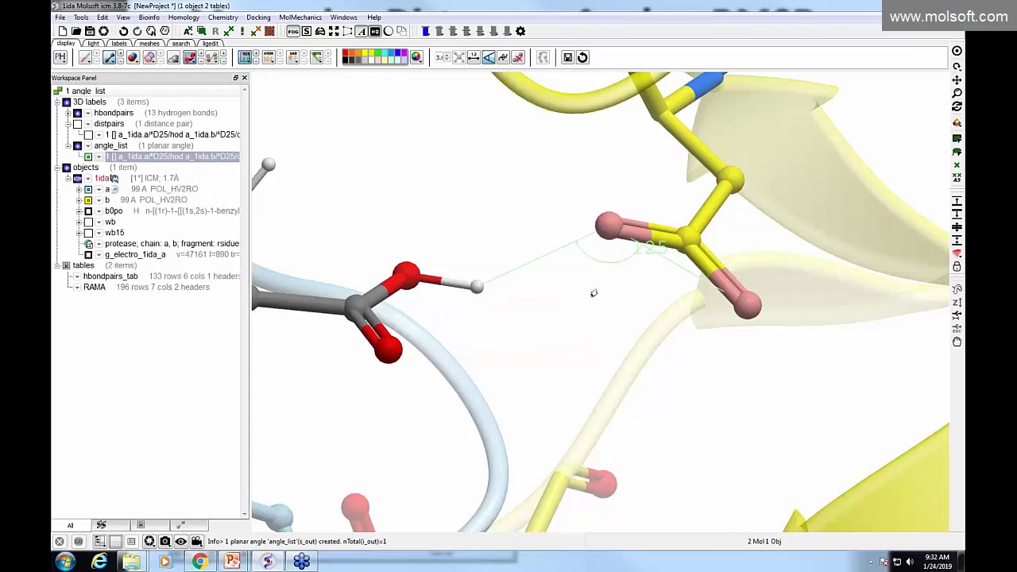
Measure a dihedral angle along the D25 side chain of chain b, starting from its od2 oxygen
{"action": "left_click", "coordinate": [503, 63]}
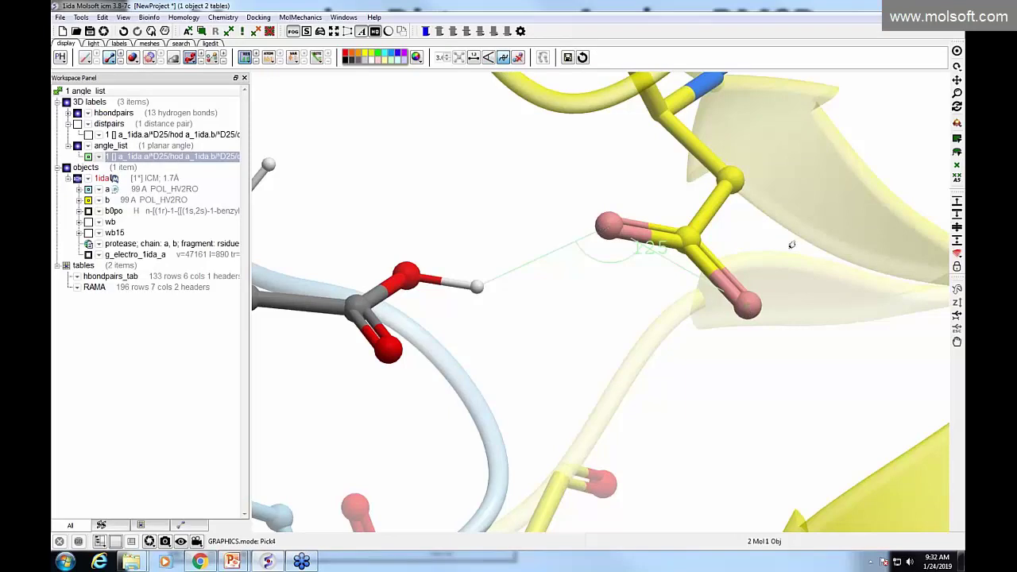
{"action": "left_click", "coordinate": [654, 120]}
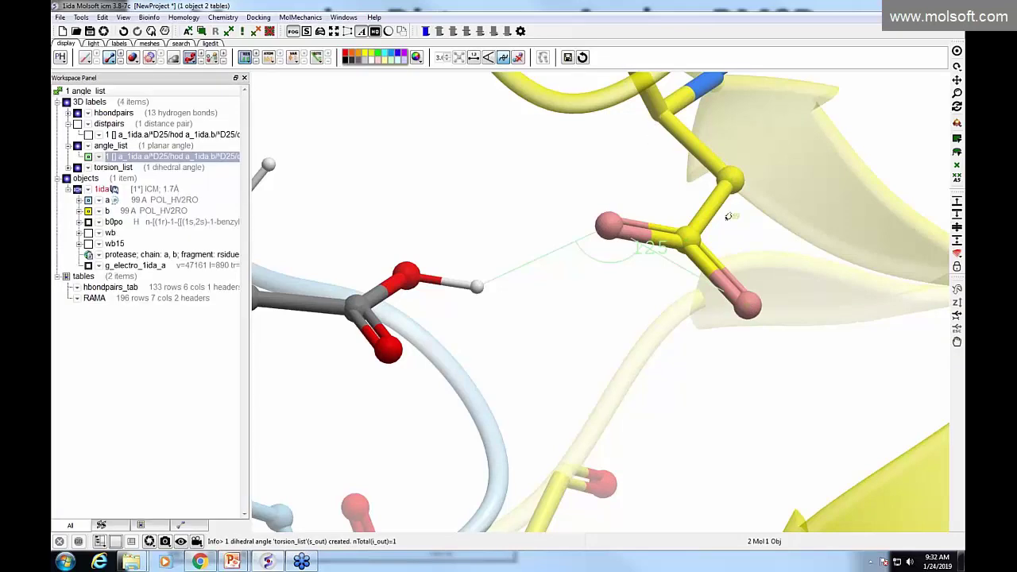
{"action": "middle_click_drag", "start_coordinate": [690, 229], "coordinate": [542, 280]}
{"action": "scroll", "coordinate": [577, 274], "scroll_direction": "up", "scroll_amount": 8}
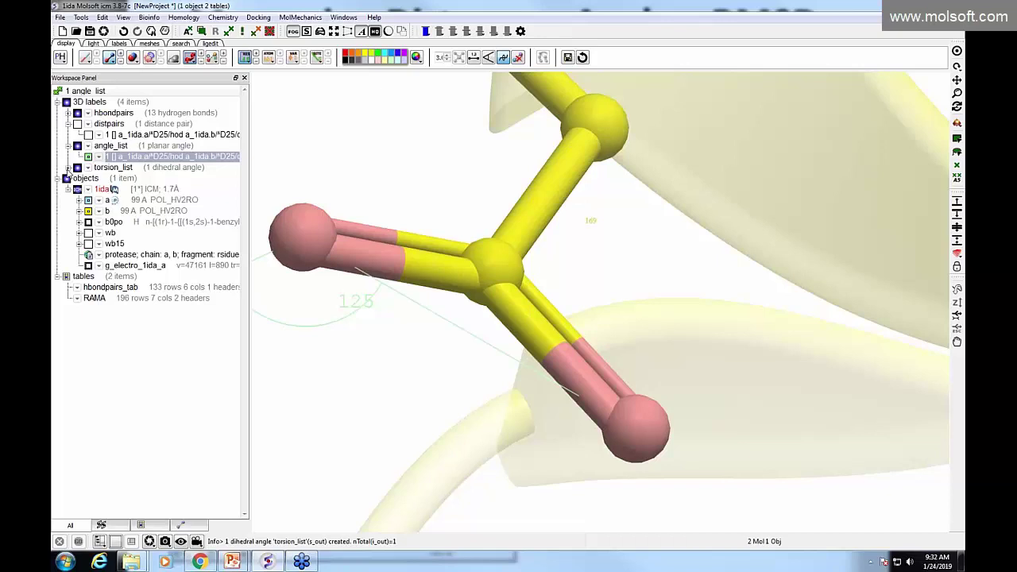
Expand the torsion_list entry and set the D25 dihedral angle label's font size to 40
{"action": "left_click", "coordinate": [67, 168]}
{"action": "right_click", "coordinate": [123, 180]}
{"action": "left_click", "coordinate": [149, 216]}
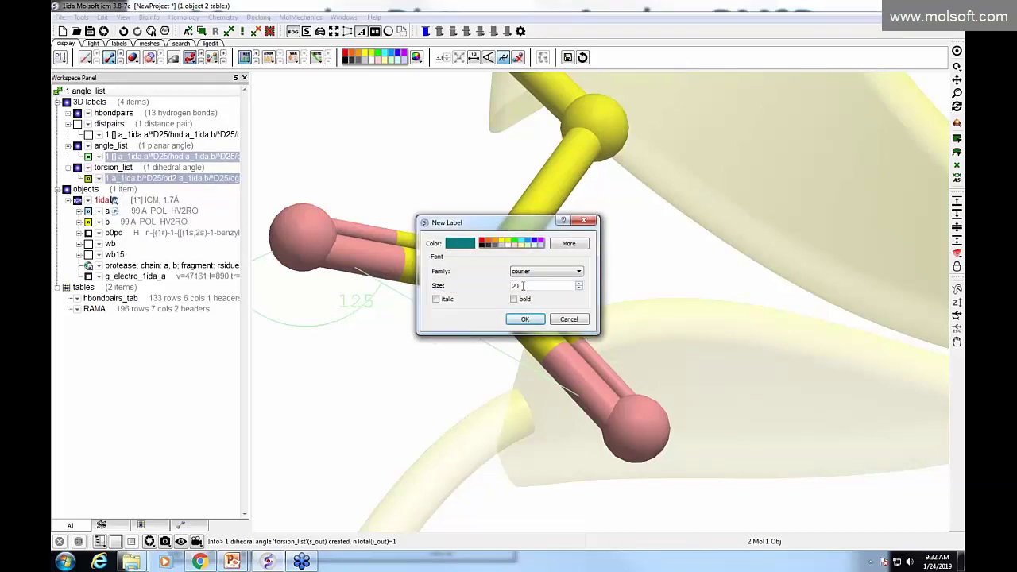
{"action": "double_click", "coordinate": [522, 286]}
{"action": "type", "text": "40"}
{"action": "left_click", "coordinate": [525, 319]}
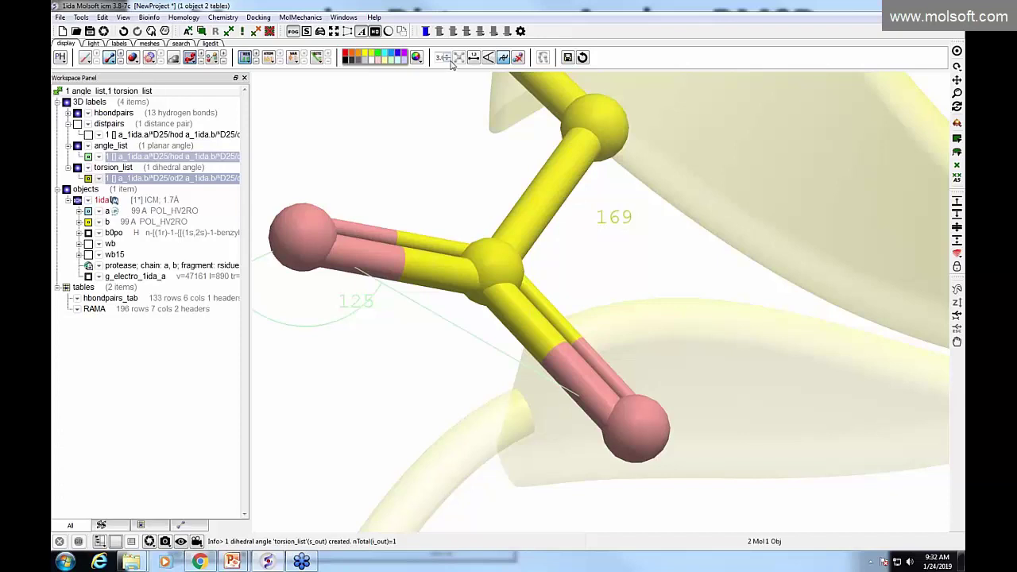
Select chain b's D25 od1 oxygen and display the distances to its surrounding atoms within a radius of 5 Å
{"action": "scroll", "coordinate": [484, 197], "scroll_direction": "down", "scroll_amount": 5}
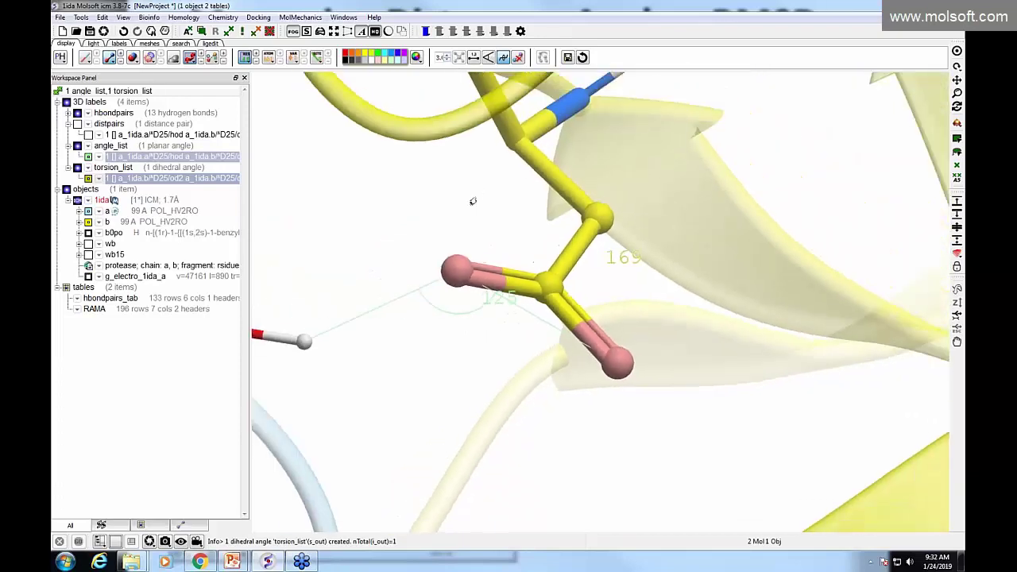
{"action": "left_click", "coordinate": [956, 167]}
{"action": "left_click", "coordinate": [467, 276]}
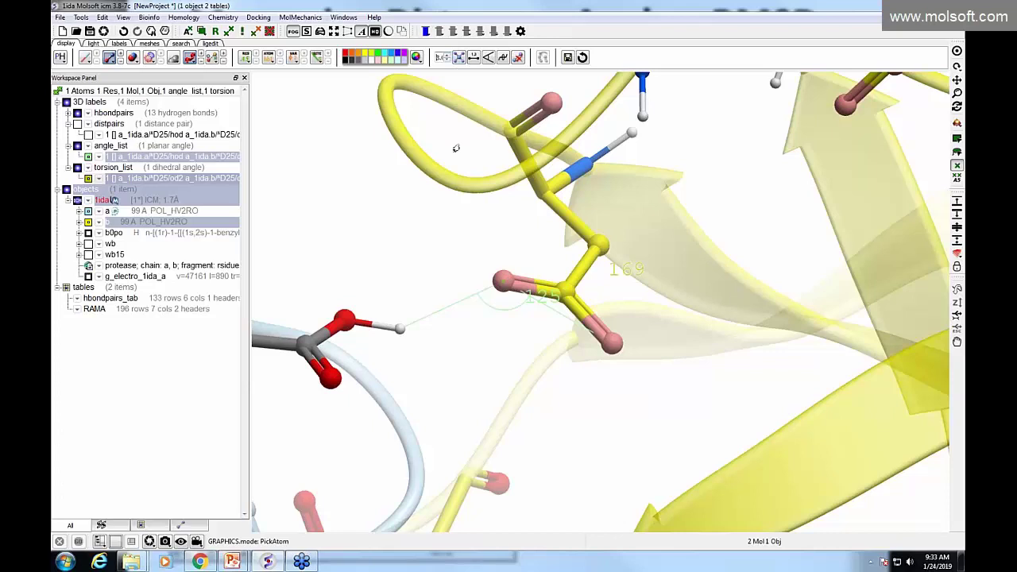
{"action": "left_click", "coordinate": [459, 57]}
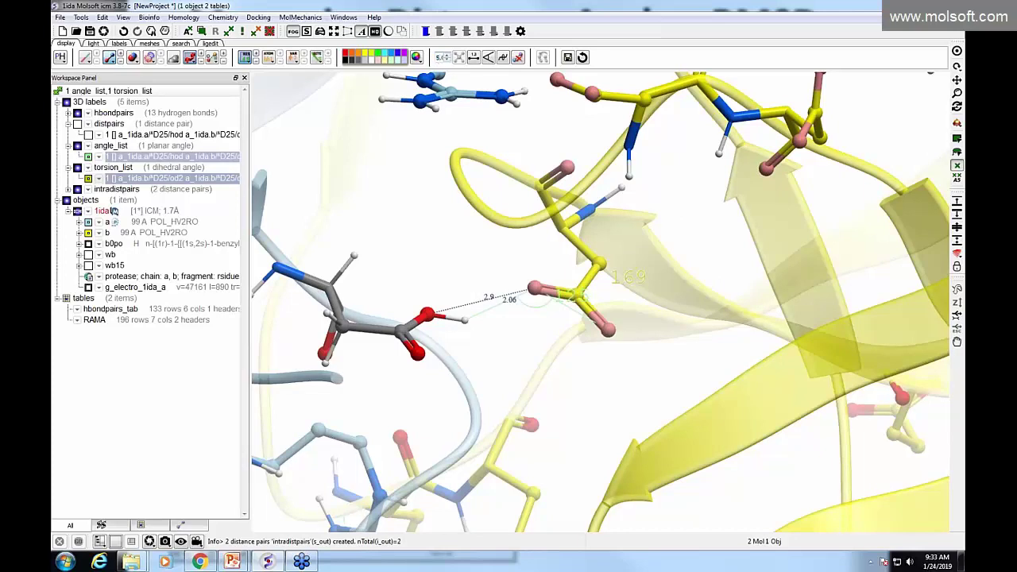
{"action": "left_click", "coordinate": [525, 305]}
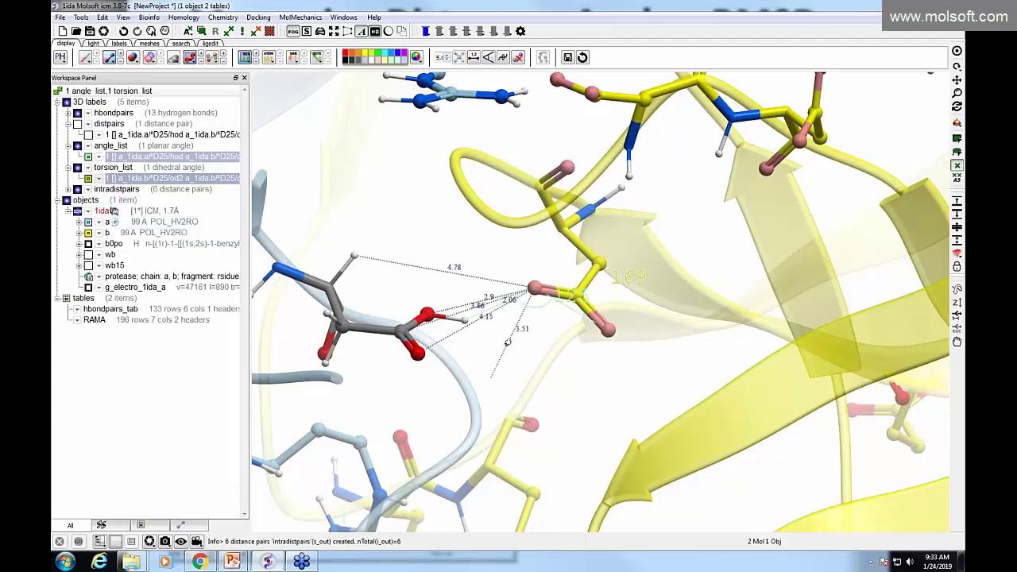
Collapse the torsion_list, angle_list and distpairs entries and display the b0po ligand
{"action": "left_click_drag", "start_coordinate": [543, 368], "coordinate": [464, 370]}
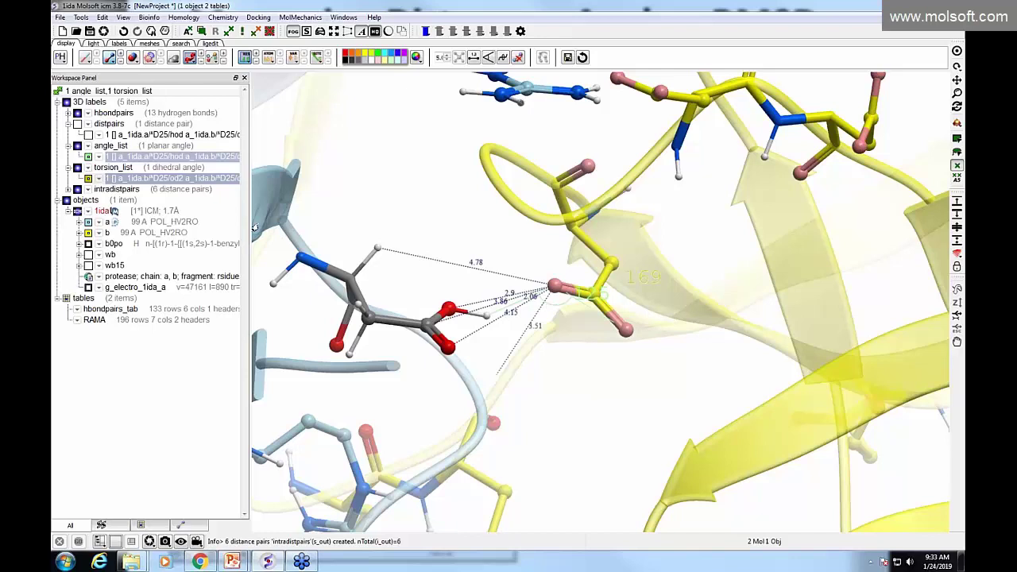
{"action": "scroll", "coordinate": [254, 229], "scroll_direction": "down", "scroll_amount": 5}
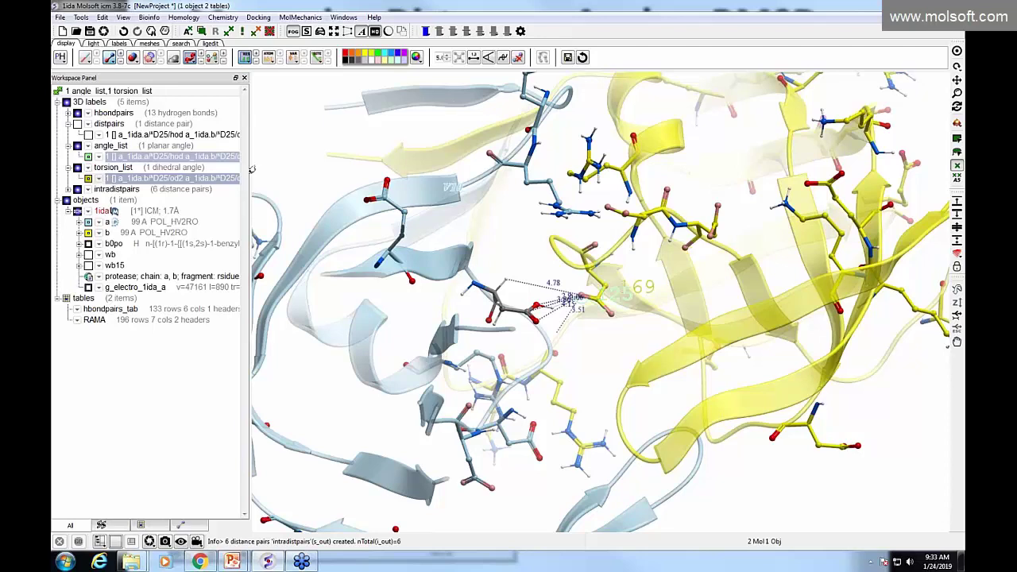
{"action": "left_click", "coordinate": [68, 168]}
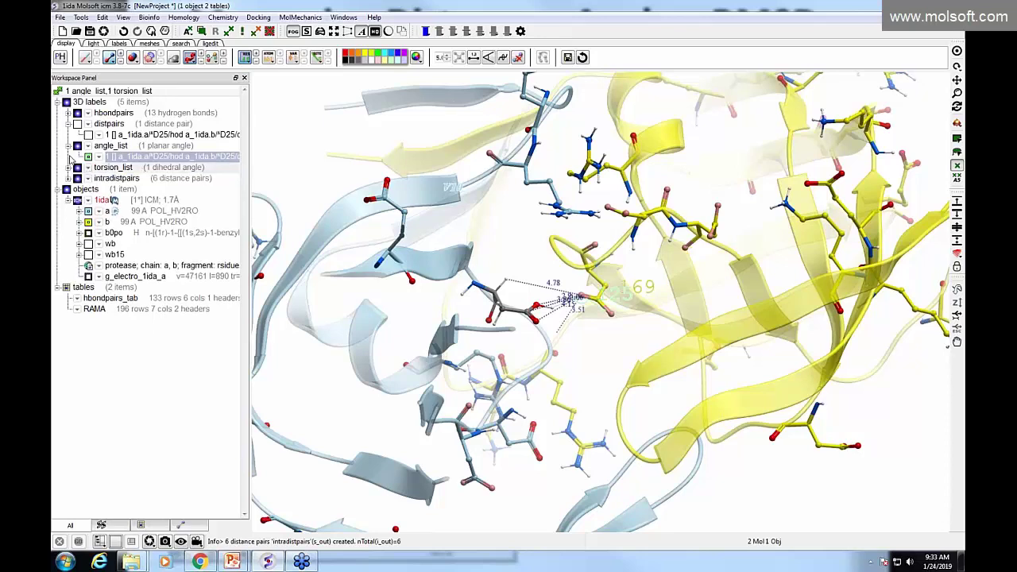
{"action": "left_click", "coordinate": [68, 146]}
{"action": "left_click", "coordinate": [68, 124]}
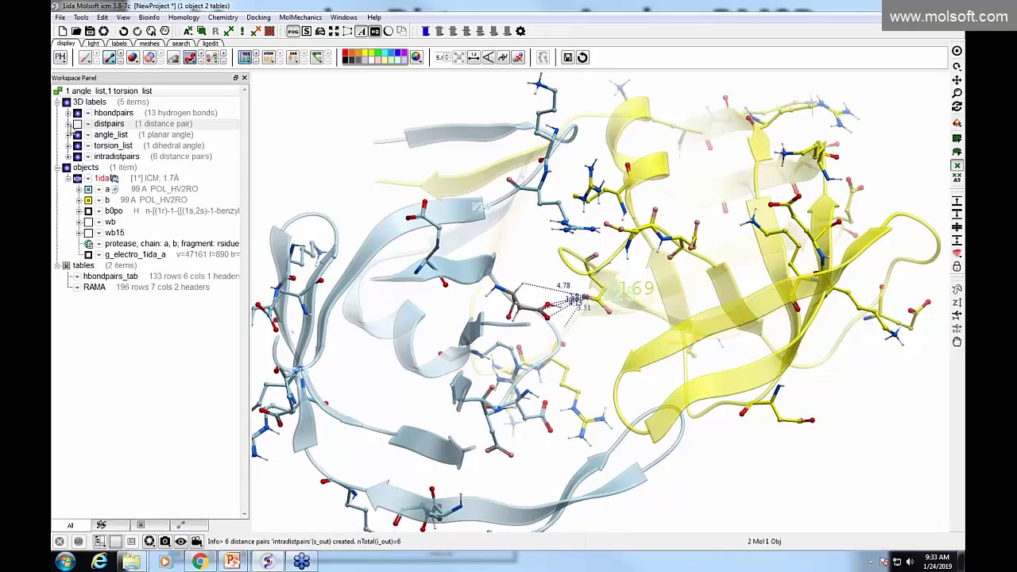
{"action": "left_click", "coordinate": [88, 211]}
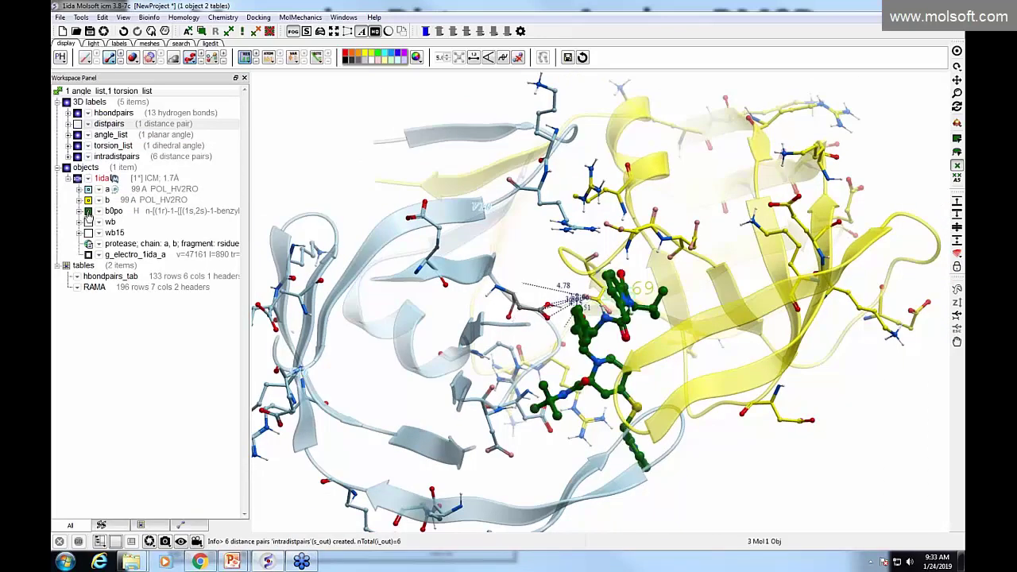
Delete all 3D labels, including the hydrogen bonds, distances and angles, and confirm the deletion
{"action": "left_click", "coordinate": [464, 296]}
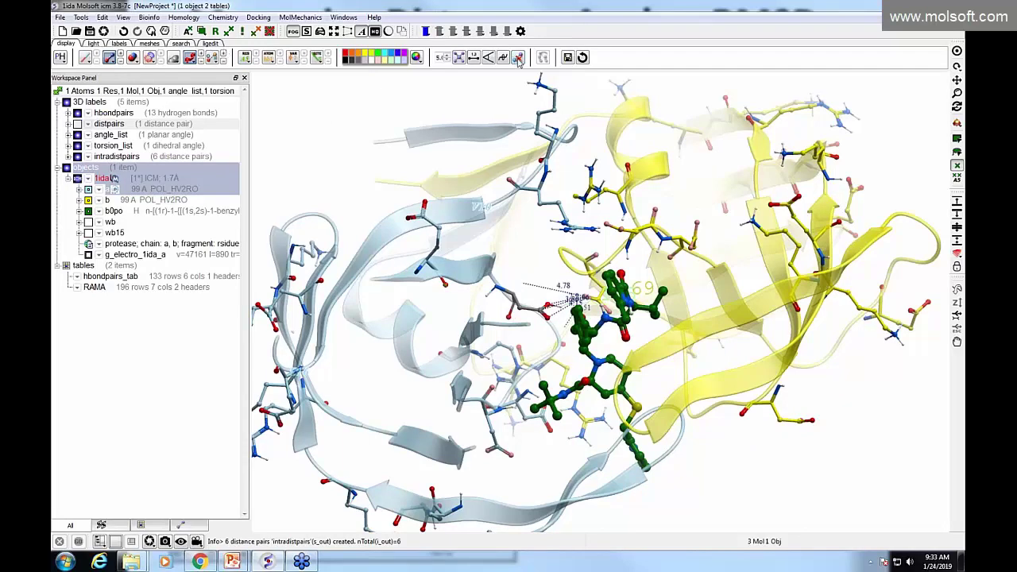
{"action": "right_click", "coordinate": [141, 104]}
{"action": "left_click", "coordinate": [161, 162]}
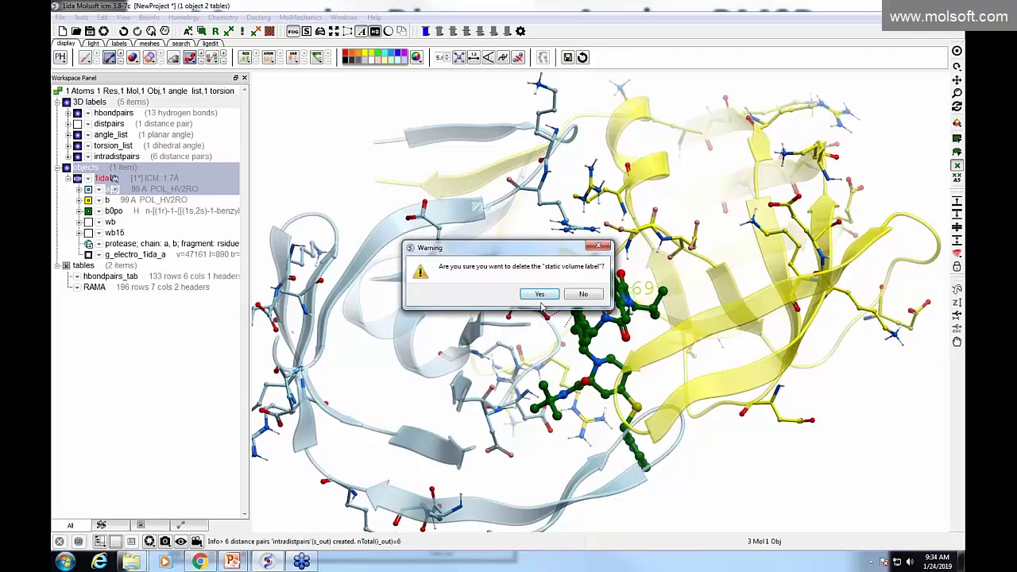
{"action": "left_click", "coordinate": [547, 302]}
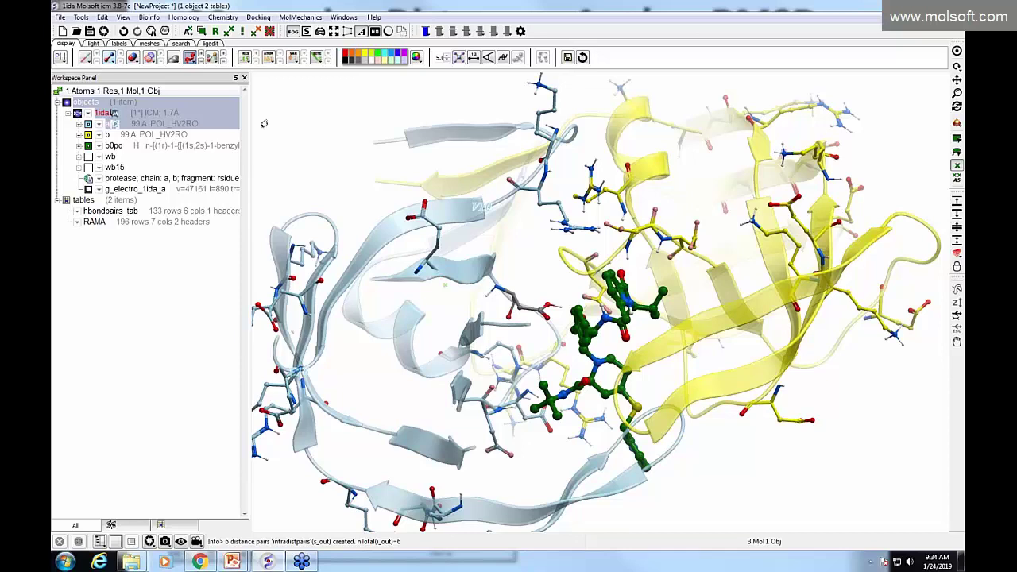
Clear the atom selection, hide the stick display of all residues, and display the b0po ligand again
{"action": "left_click_drag", "start_coordinate": [282, 118], "coordinate": [314, 141]}
{"action": "left_click", "coordinate": [112, 57]}
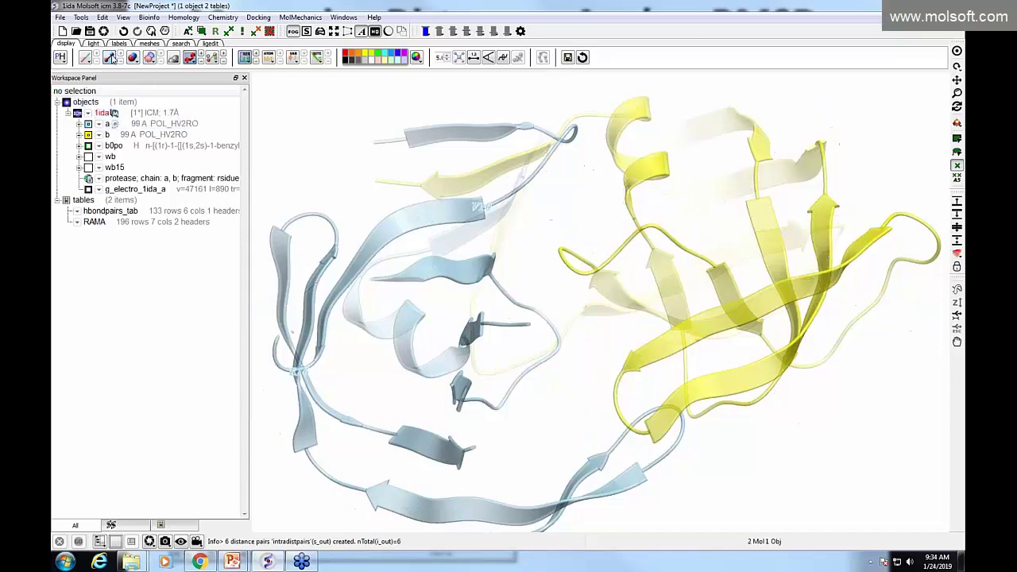
{"action": "left_click", "coordinate": [88, 145]}
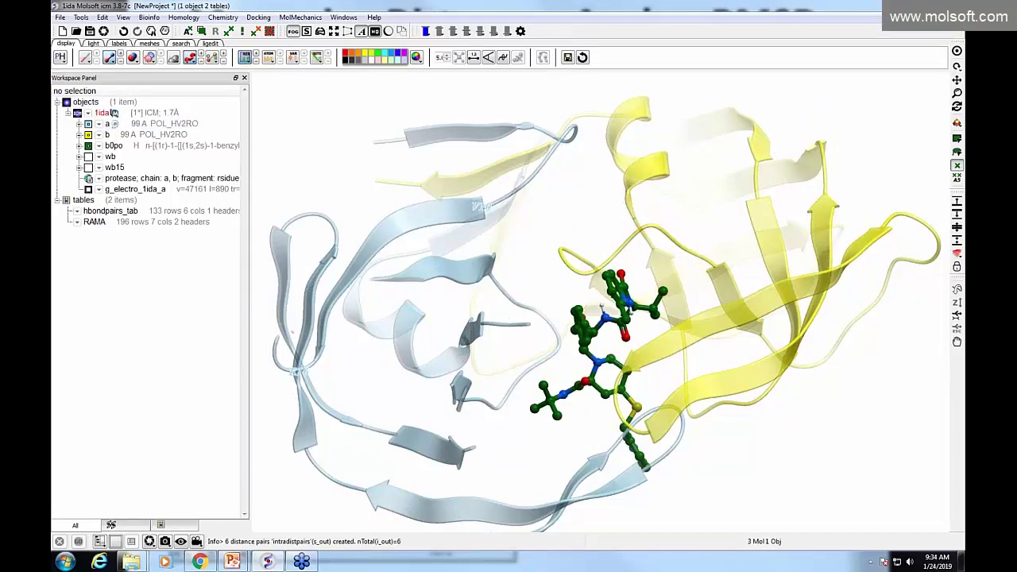
Measure an interatomic distance to the end carbon of the b0po ligand's isopropyl group and select the atoms around the measurement
{"action": "mouse_move", "coordinate": [753, 443]}
{"action": "left_mouse_down"}
{"action": "mouse_move", "coordinate": [737, 411]}
{"action": "mouse_move", "coordinate": [715, 402]}
{"action": "mouse_move", "coordinate": [753, 461]}
{"action": "left_mouse_up"}
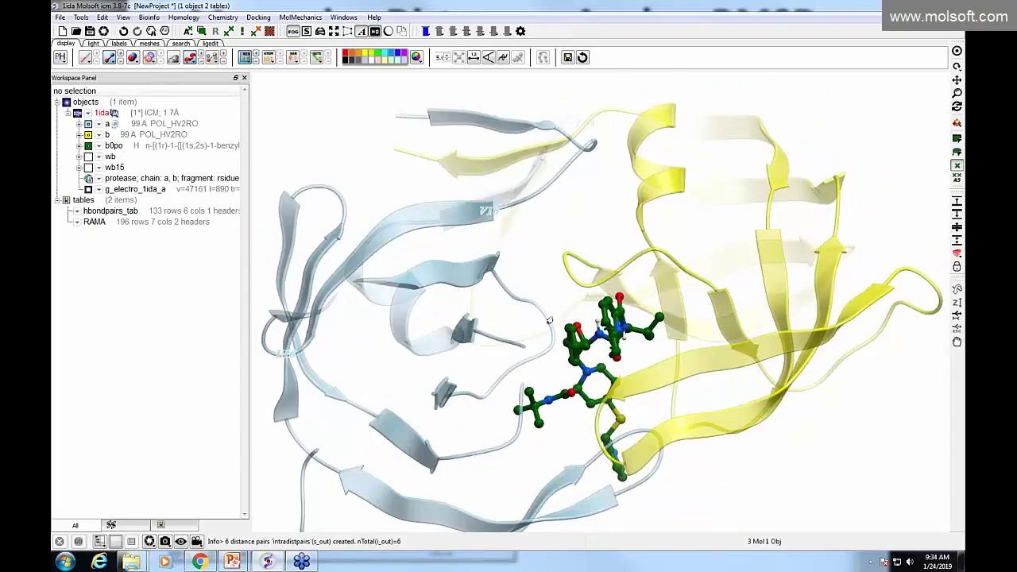
{"action": "middle_click_drag", "start_coordinate": [541, 295], "coordinate": [492, 212]}
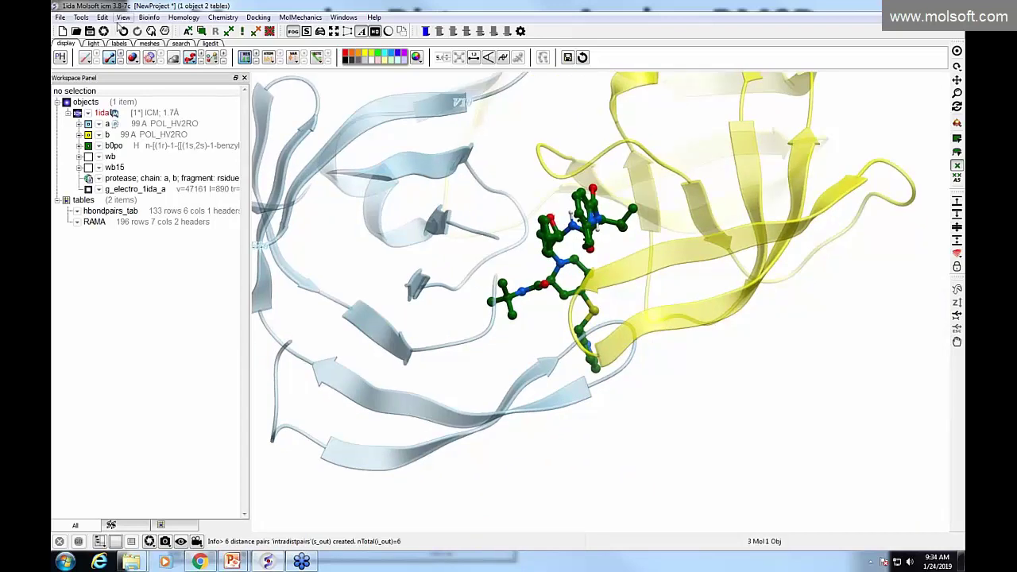
{"action": "left_click", "coordinate": [602, 259]}
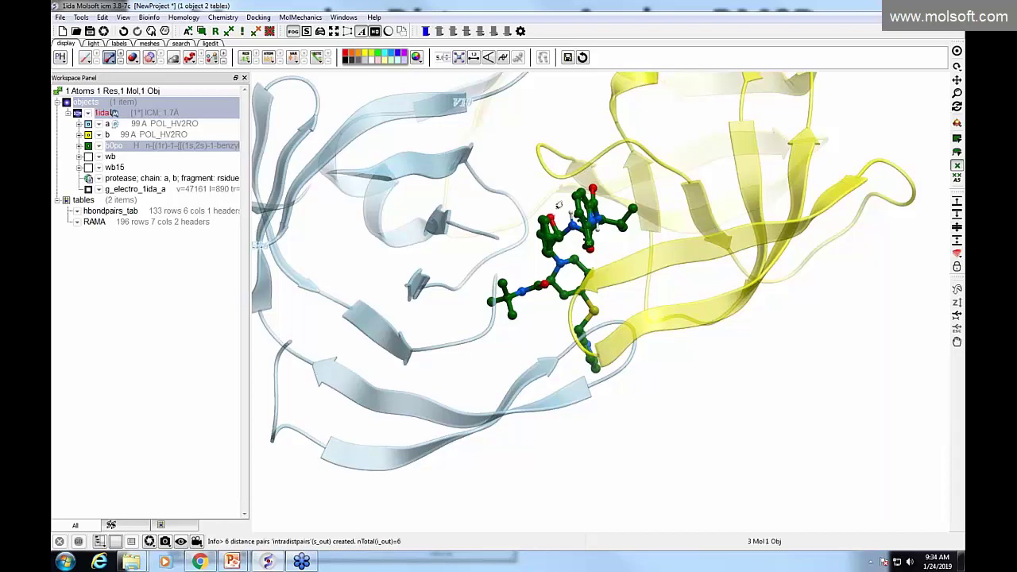
{"action": "left_click_drag", "start_coordinate": [544, 194], "coordinate": [457, 173]}
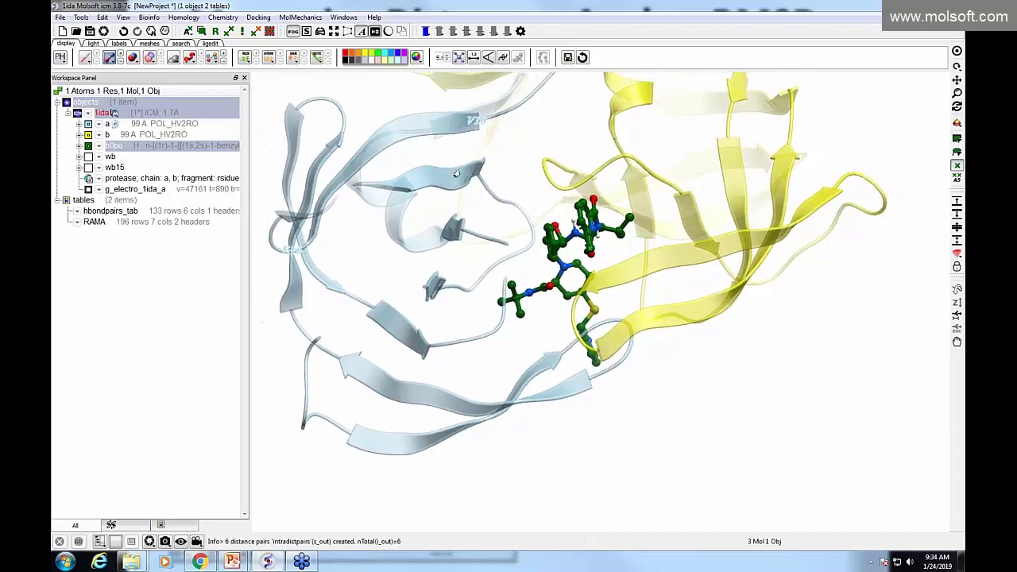
{"action": "left_click", "coordinate": [475, 60]}
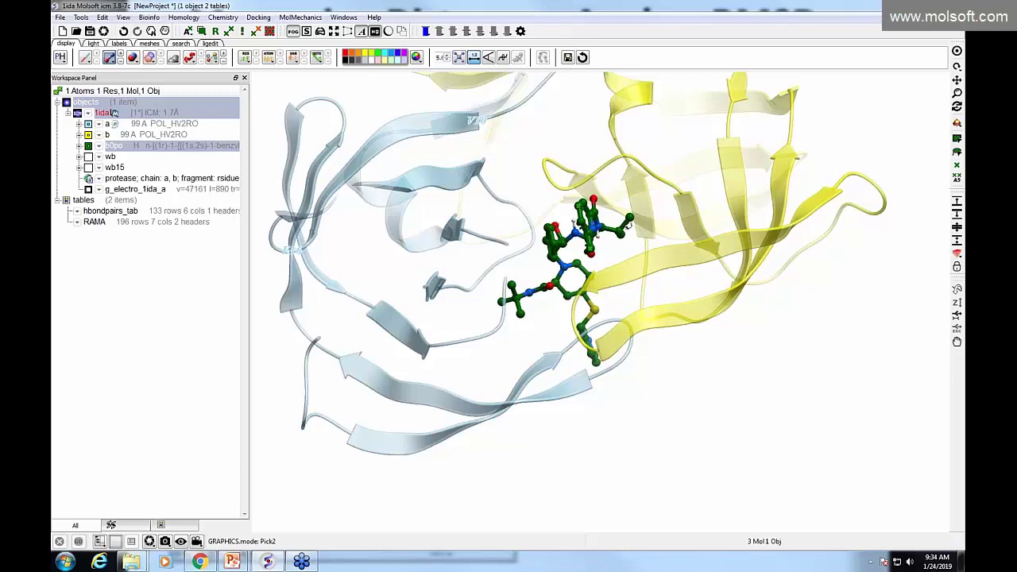
{"action": "left_click", "coordinate": [625, 224]}
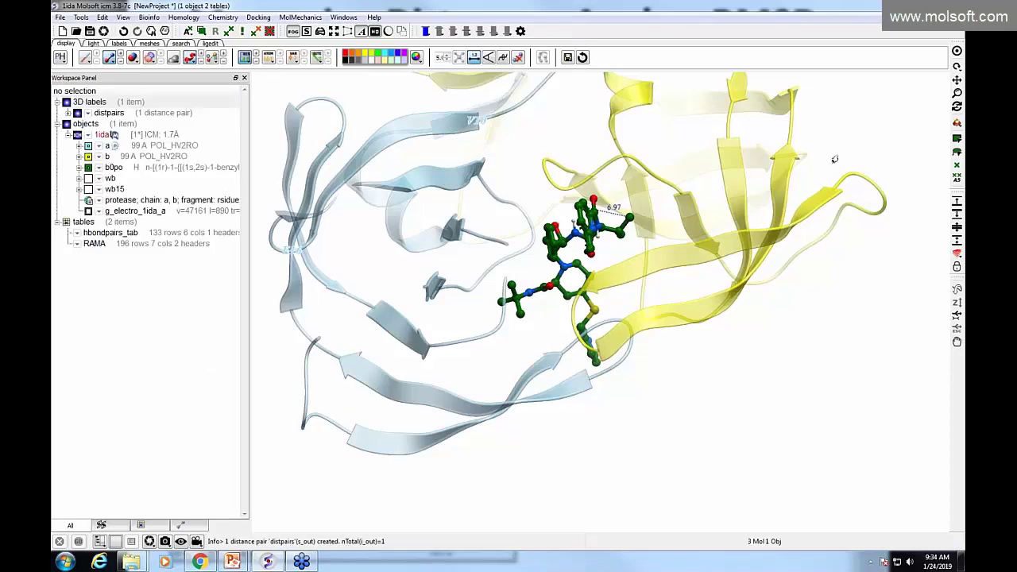
{"action": "left_click_drag", "start_coordinate": [605, 213], "coordinate": [631, 245]}
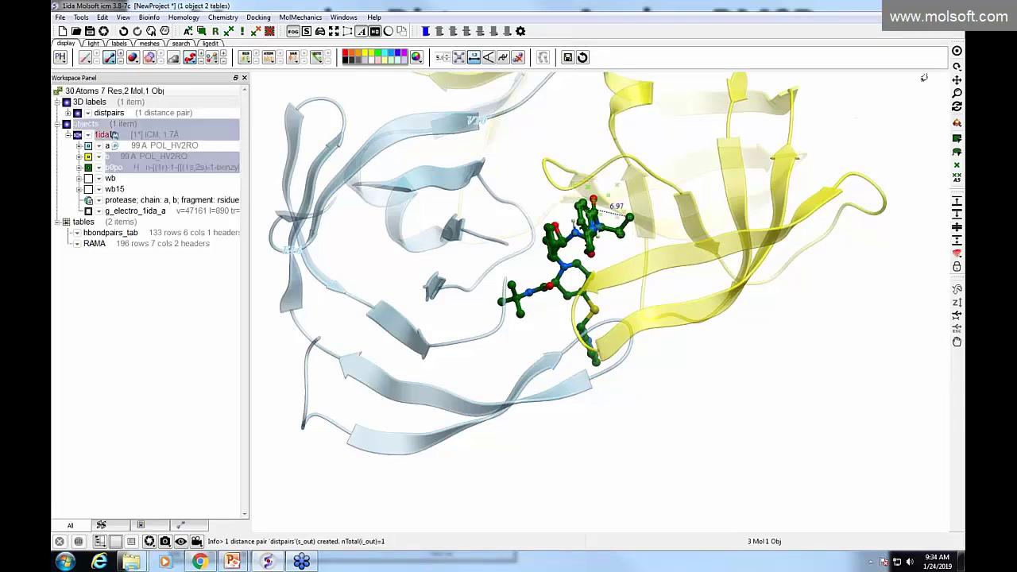
Clear the atom selection around the b0po measurement and move the distance label slightly away from its dotted line
{"action": "left_click", "coordinate": [956, 51]}
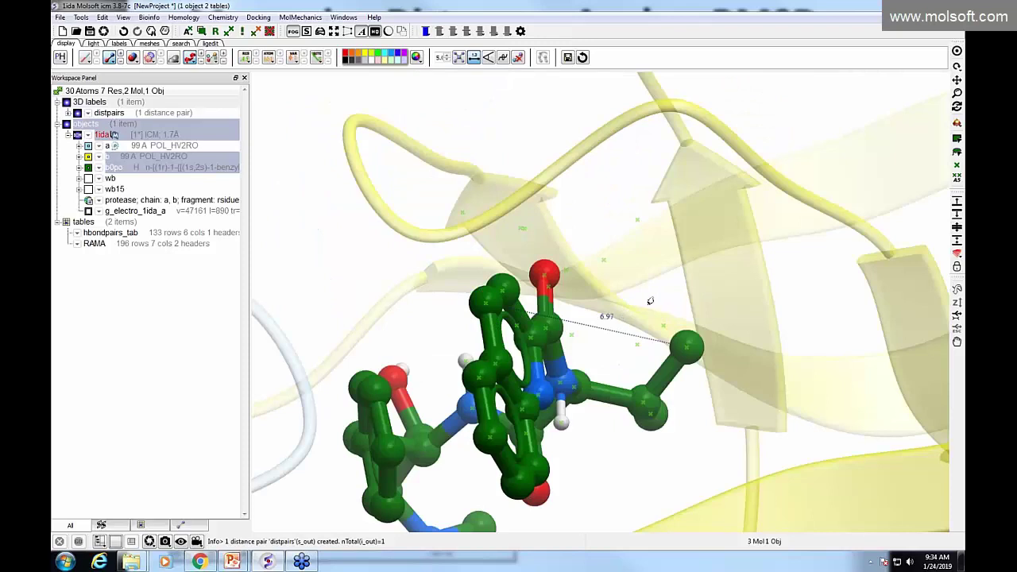
{"action": "left_click", "coordinate": [627, 324]}
{"action": "middle_click_drag", "start_coordinate": [600, 320], "coordinate": [597, 355]}
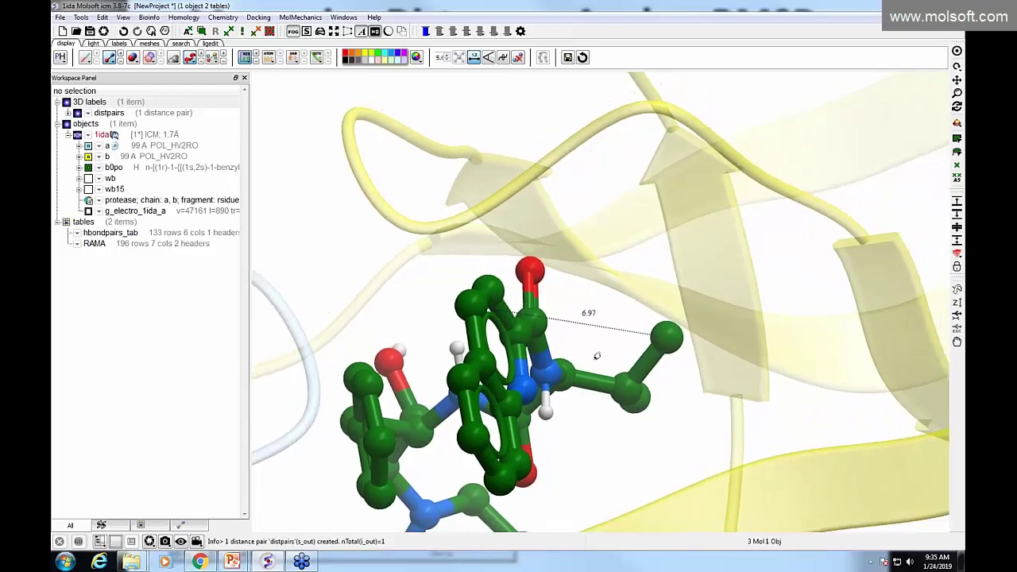
{"action": "scroll", "coordinate": [597, 355], "scroll_direction": "down", "scroll_amount": 5}
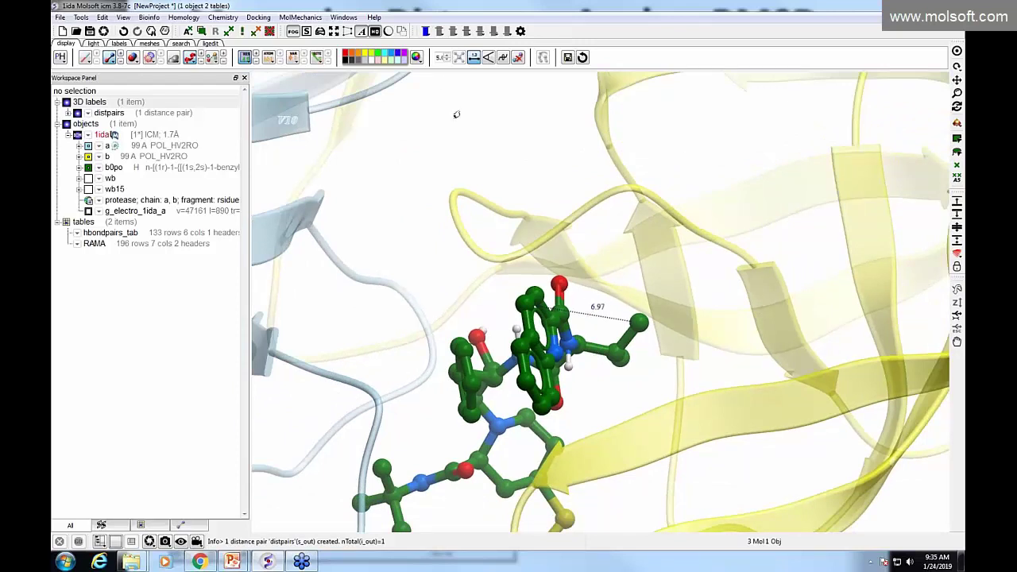
{"action": "left_click", "coordinate": [475, 57]}
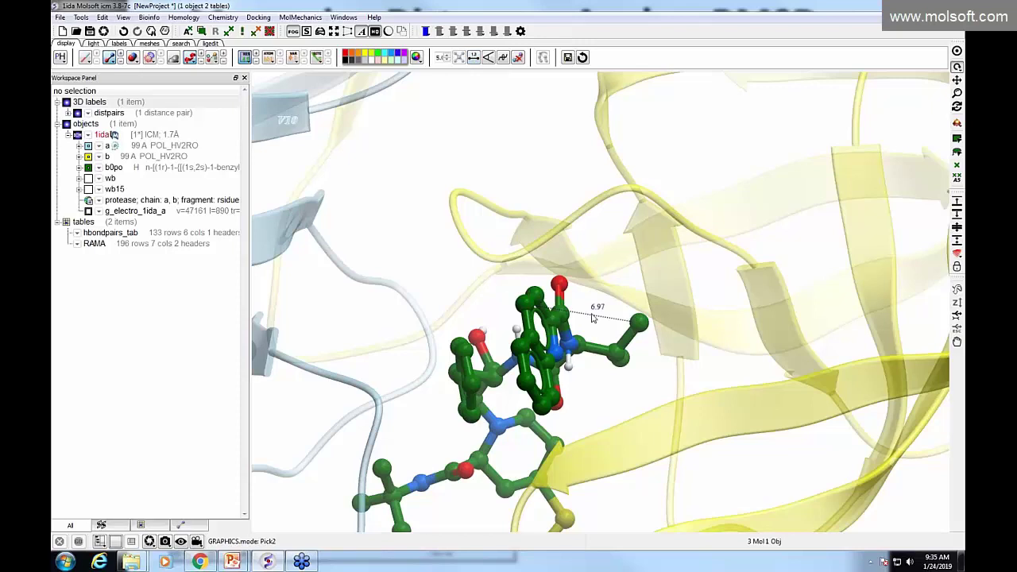
{"action": "mouse_move", "coordinate": [592, 311]}
{"action": "left_mouse_down"}
{"action": "mouse_move", "coordinate": [591, 275]}
{"action": "mouse_move", "coordinate": [591, 298]}
{"action": "left_mouse_up"}
Expand the distpairs entry and give its distance label a larger courier font
{"action": "right_click", "coordinate": [119, 117]}
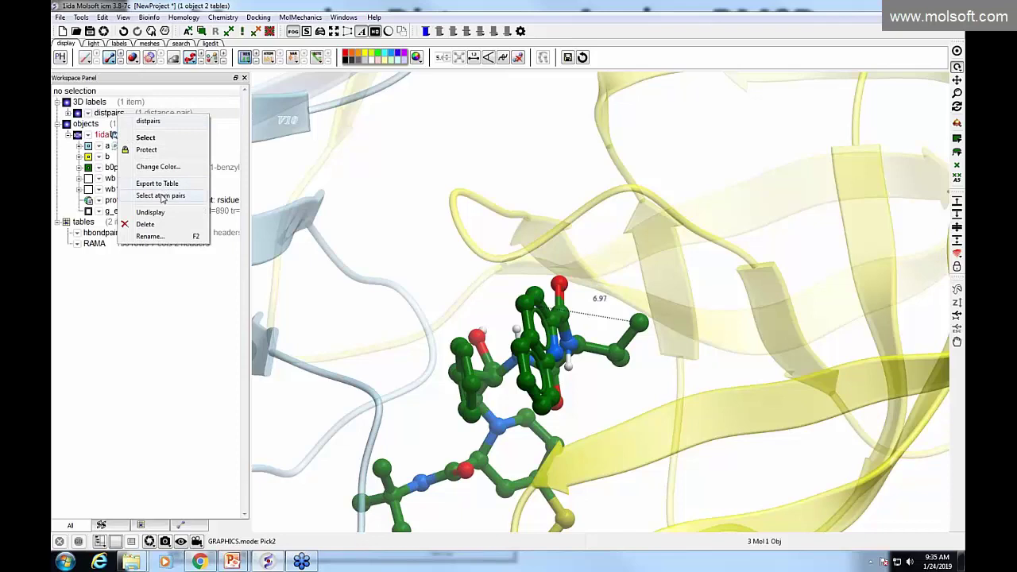
{"action": "left_click", "coordinate": [84, 318]}
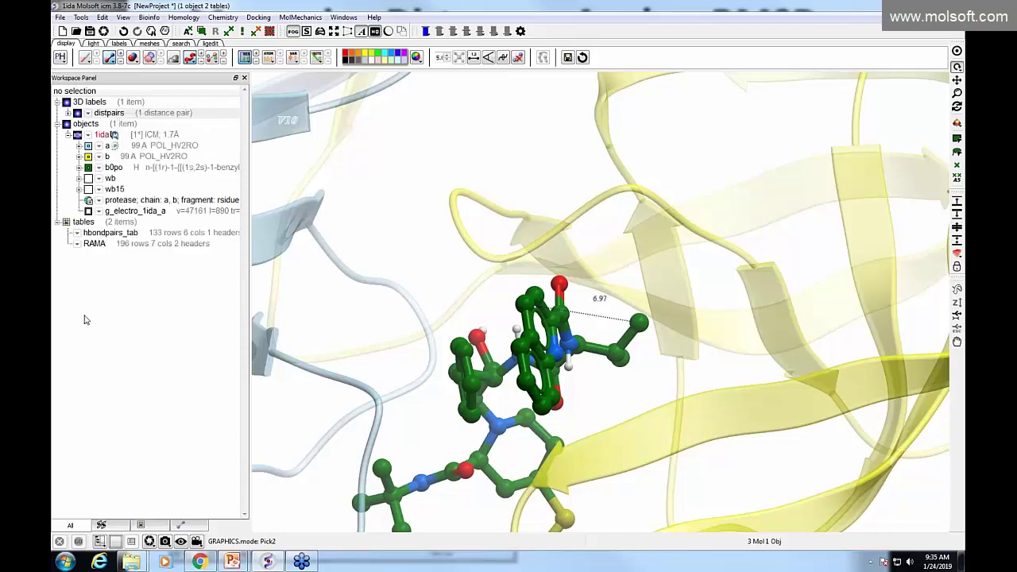
{"action": "left_click", "coordinate": [68, 113]}
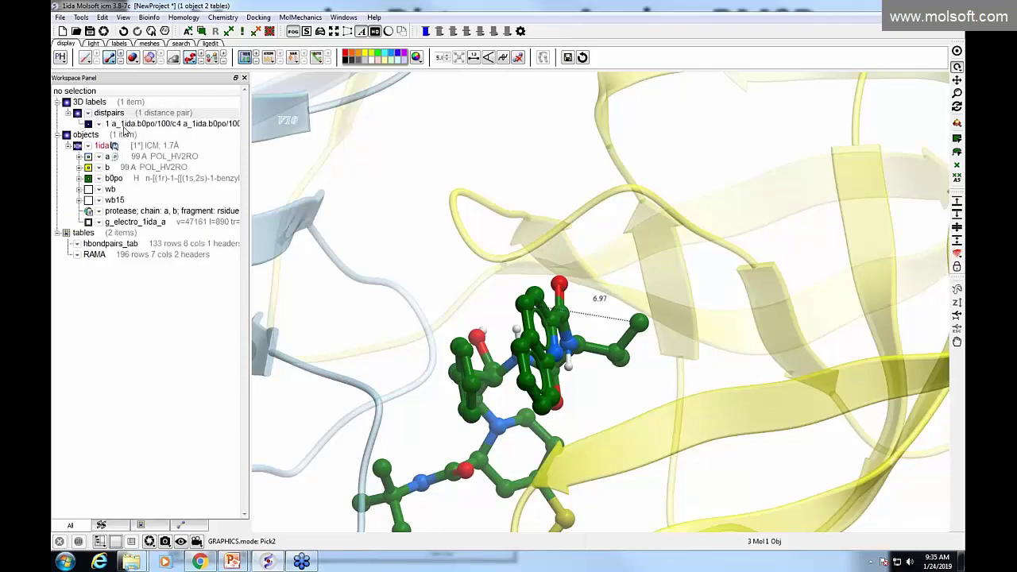
{"action": "right_click", "coordinate": [124, 127]}
{"action": "left_click", "coordinate": [169, 175]}
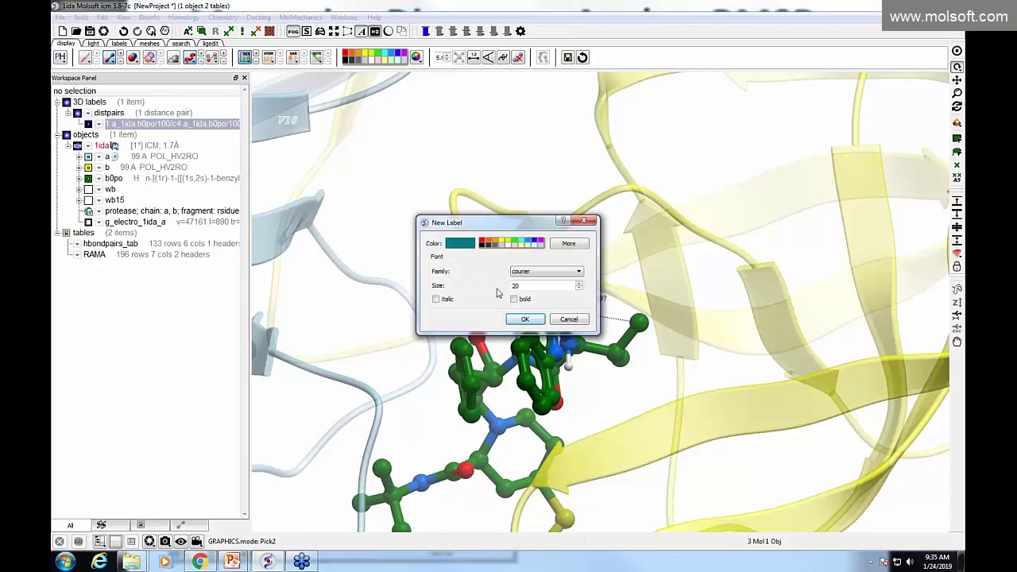
{"action": "key", "text": "Tab"}
{"action": "type", "text": "4"}
{"action": "left_click", "coordinate": [525, 319]}
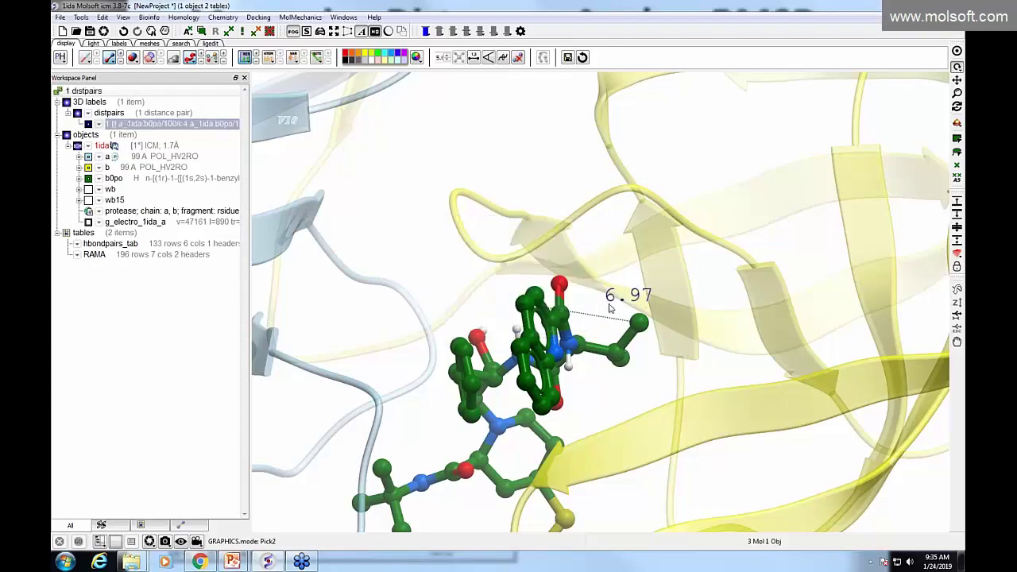
{"action": "mouse_move", "coordinate": [609, 307]}
{"action": "left_mouse_down"}
{"action": "mouse_move", "coordinate": [588, 300]}
{"action": "mouse_move", "coordinate": [597, 310]}
{"action": "left_mouse_up"}
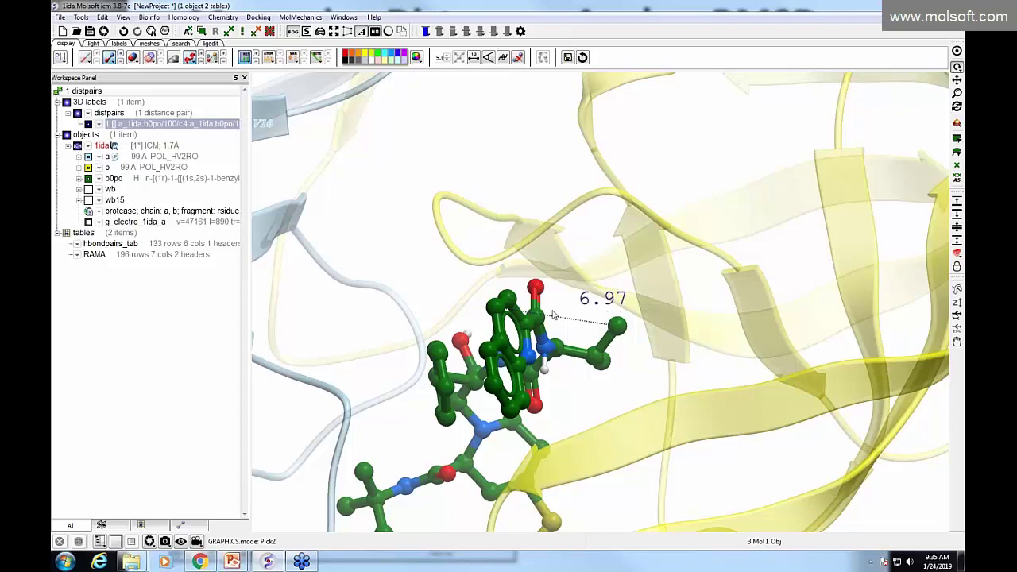
Delete the 3D distance label and confirm the deletion
{"action": "right_click", "coordinate": [122, 109]}
{"action": "left_click", "coordinate": [147, 166]}
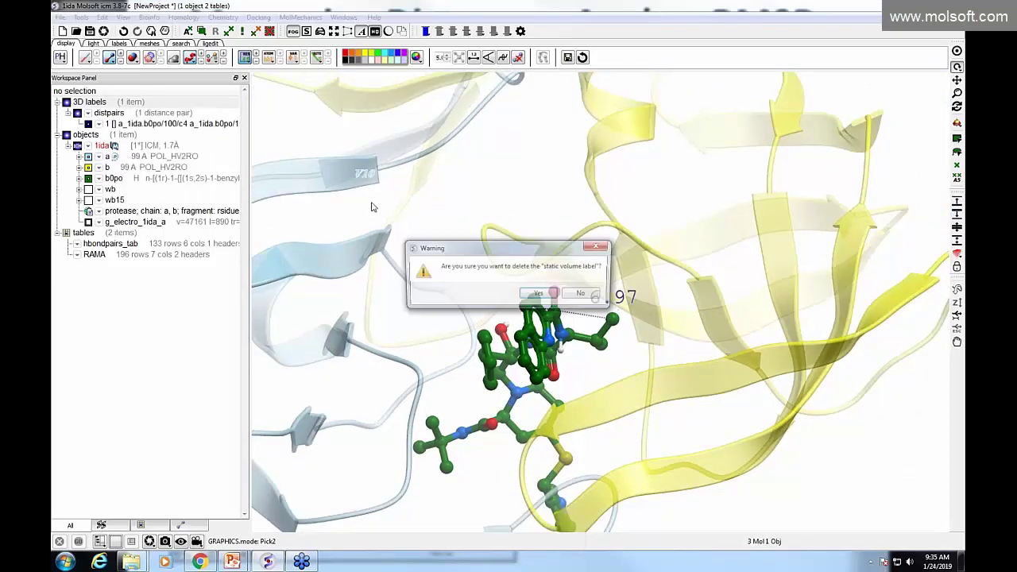
{"action": "left_click", "coordinate": [540, 296]}
{"action": "left_click_drag", "start_coordinate": [527, 280], "coordinate": [510, 373]}
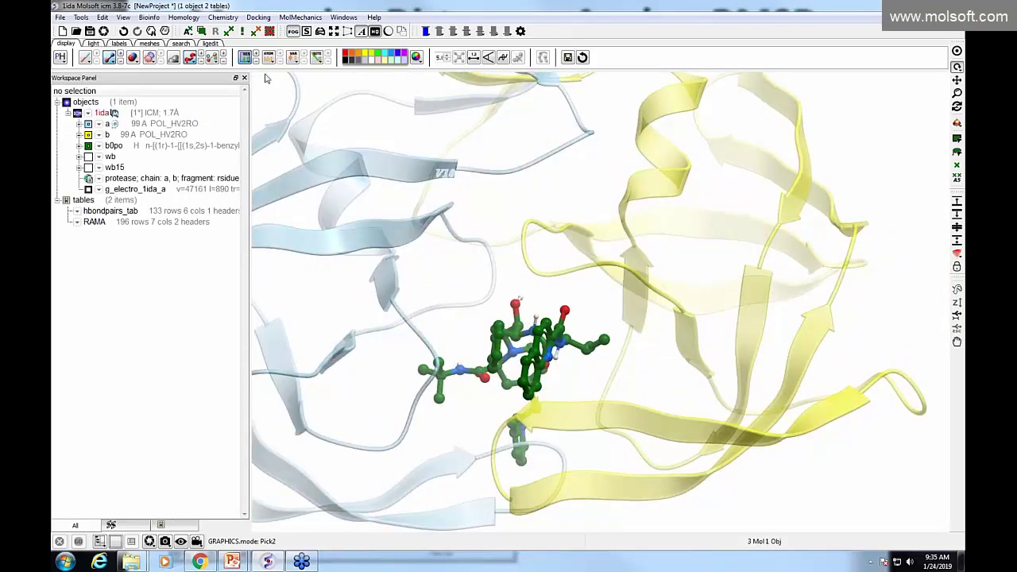
{"action": "left_click_drag", "start_coordinate": [318, 206], "coordinate": [346, 265]}
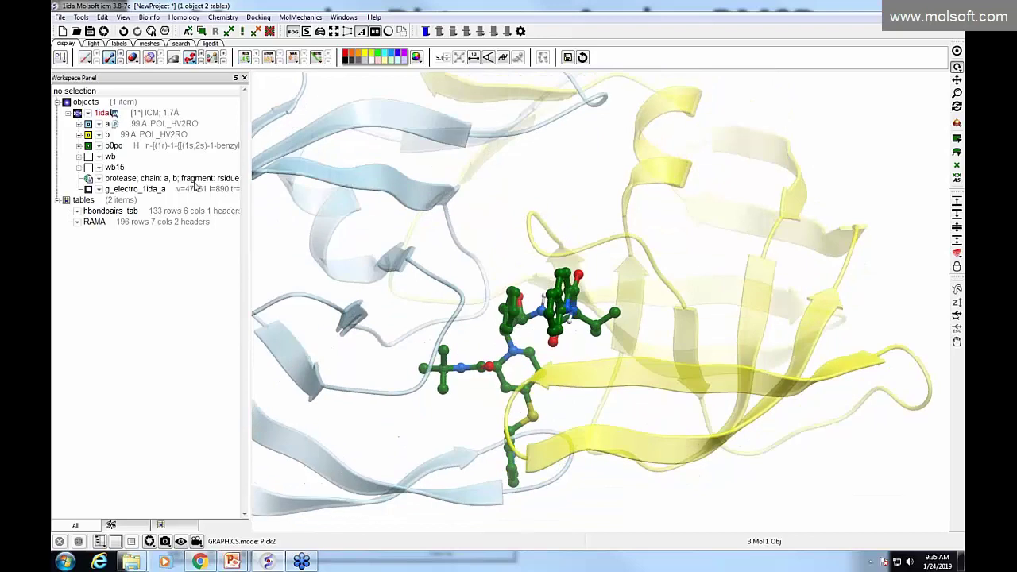
Calculate the contact areas of the selected b0po ligand with display enabled and an xsticks zoom scale of 100
{"action": "left_click", "coordinate": [126, 147]}
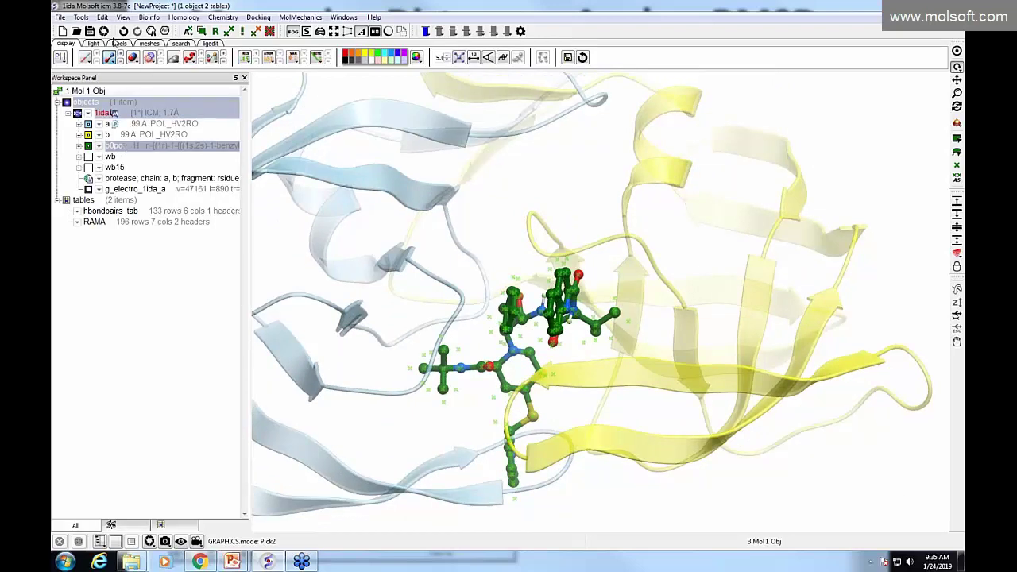
{"action": "left_click", "coordinate": [81, 17]}
{"action": "mouse_move", "coordinate": [89, 46]}
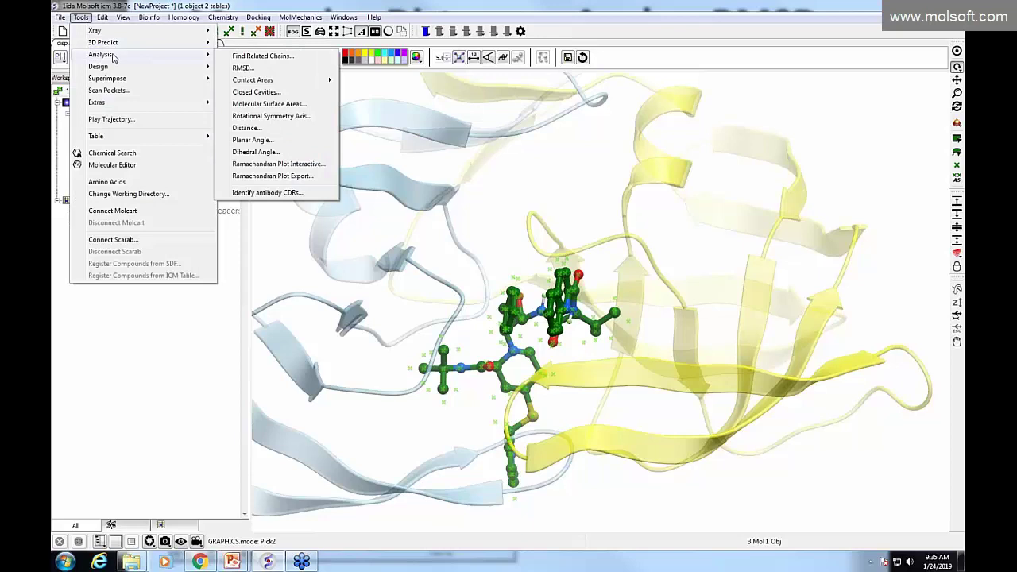
{"action": "mouse_move", "coordinate": [270, 82]}
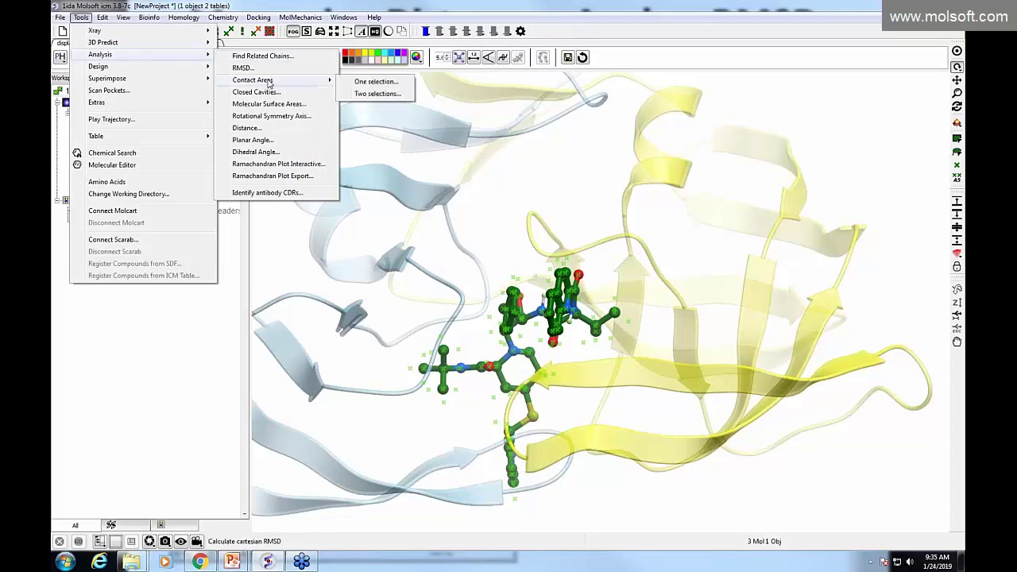
{"action": "left_click", "coordinate": [374, 83]}
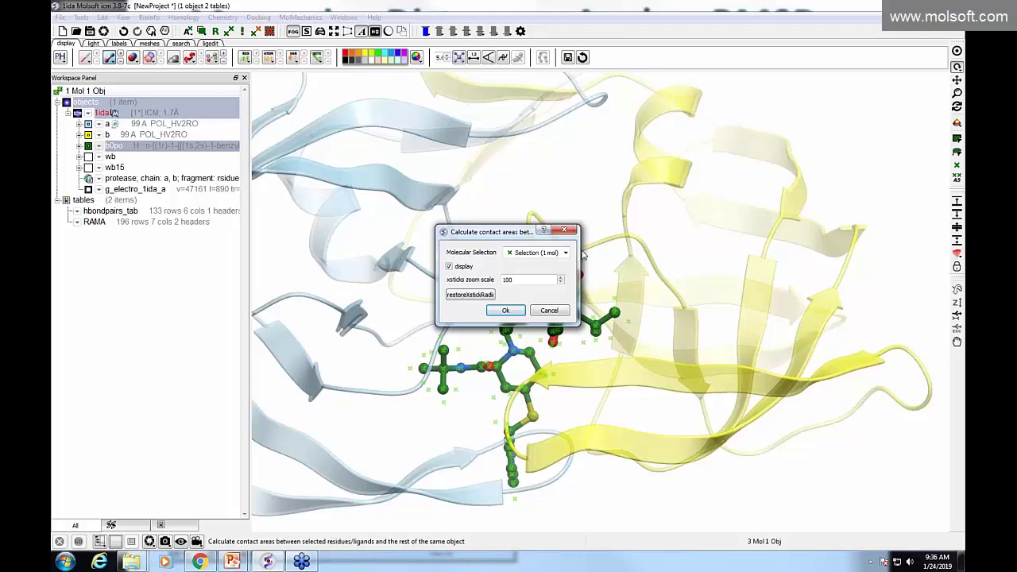
{"action": "left_click", "coordinate": [565, 253]}
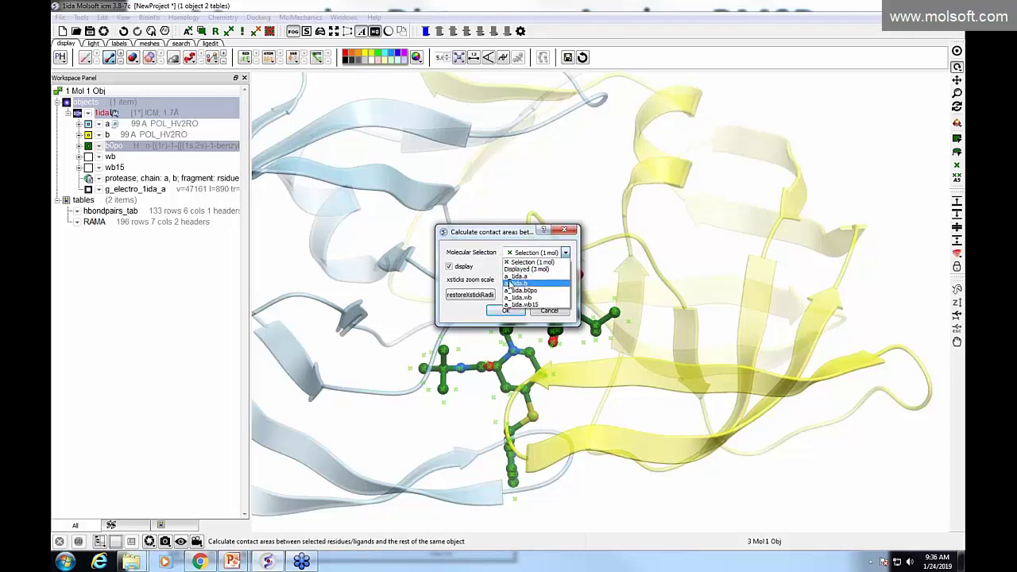
{"action": "left_click", "coordinate": [485, 272]}
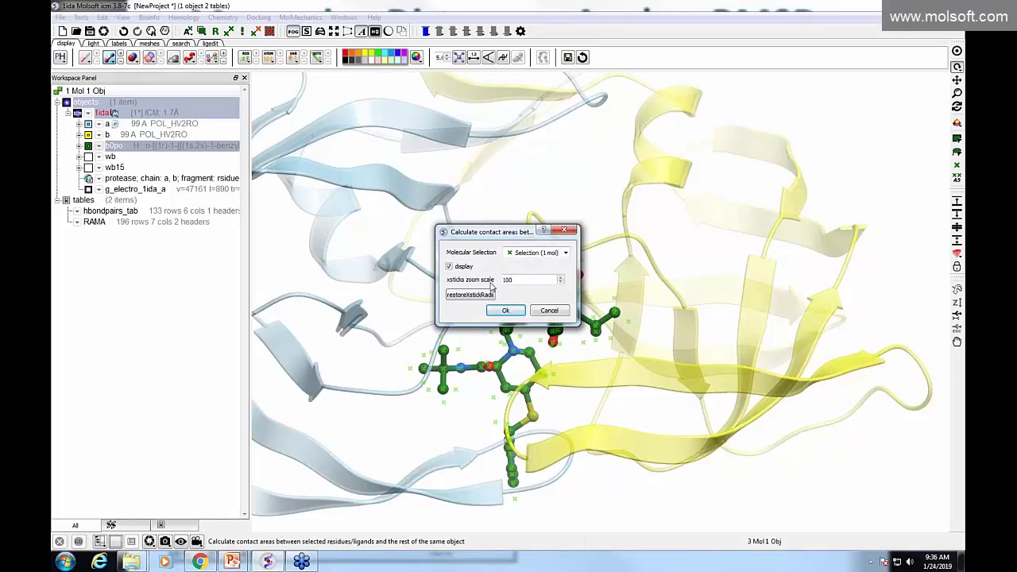
{"action": "left_click_drag", "start_coordinate": [486, 232], "coordinate": [383, 180]}
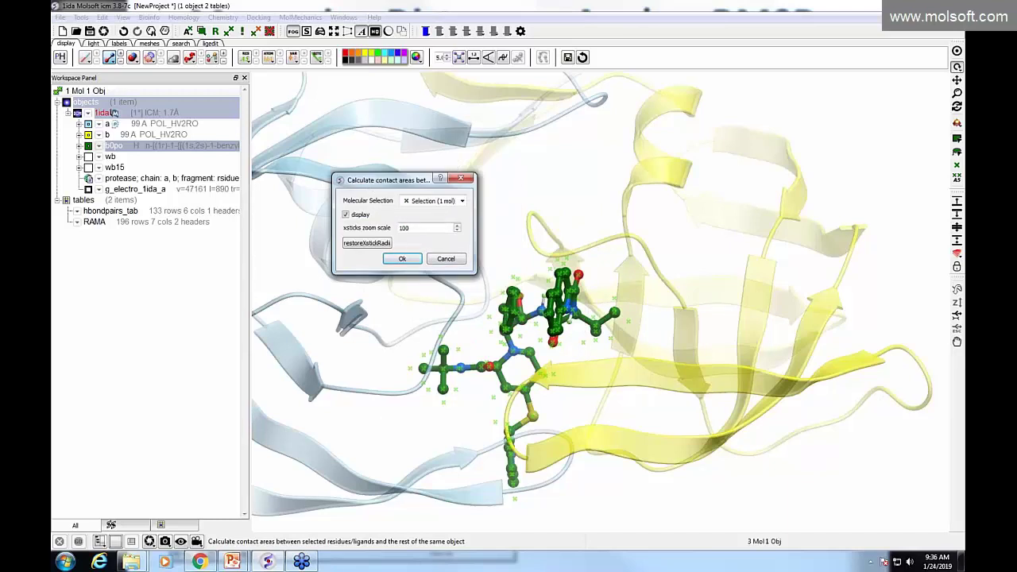
{"action": "left_click", "coordinate": [402, 259]}
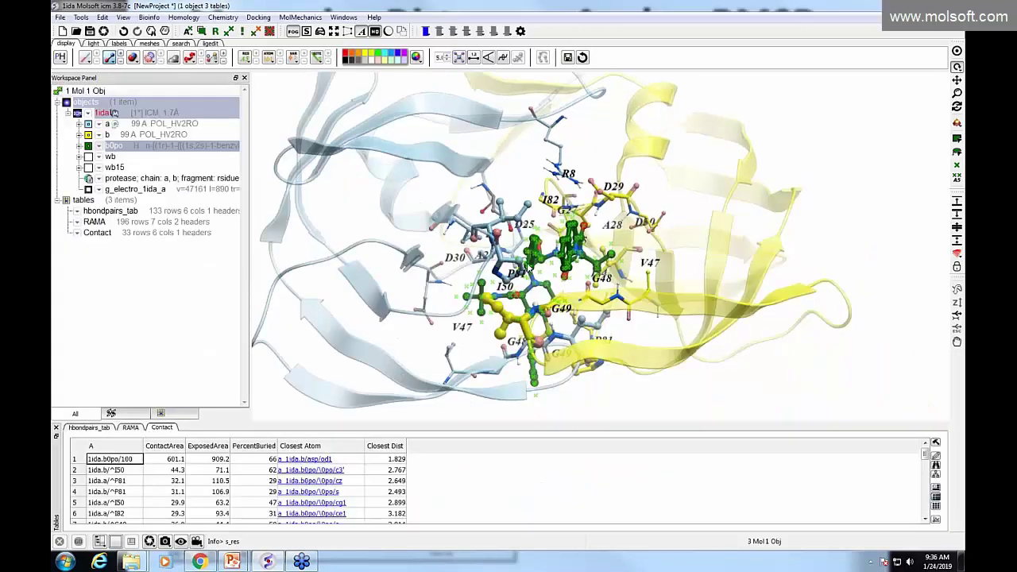
Clear the ligand selection, inspect the labelled contact residues in 3D, and enlarge the Contact table to show more rows
{"action": "left_click", "coordinate": [723, 372]}
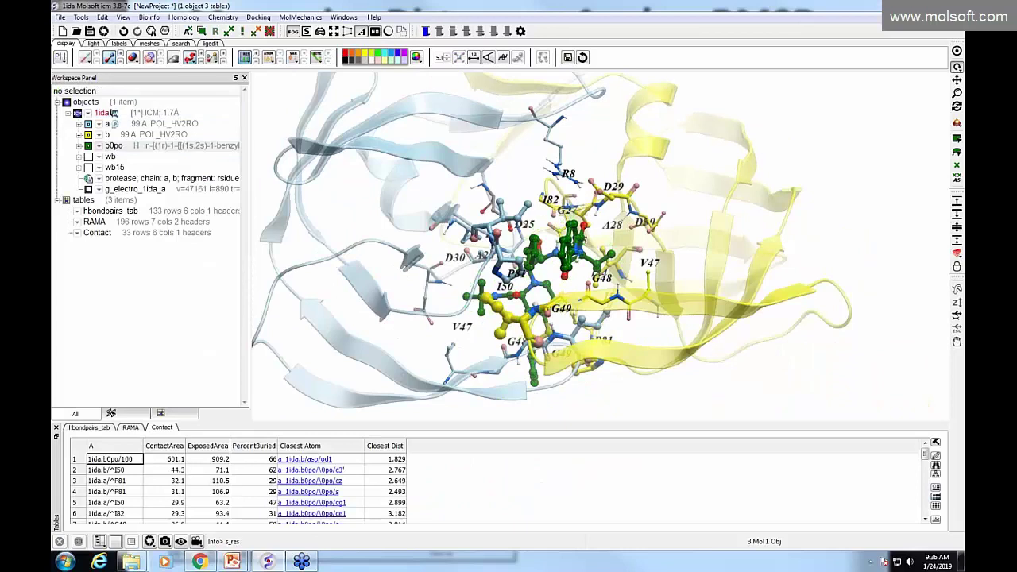
{"action": "mouse_move", "coordinate": [675, 388]}
{"action": "left_mouse_down"}
{"action": "mouse_move", "coordinate": [603, 389]}
{"action": "mouse_move", "coordinate": [647, 386]}
{"action": "mouse_move", "coordinate": [657, 405]}
{"action": "mouse_move", "coordinate": [654, 390]}
{"action": "mouse_move", "coordinate": [672, 392]}
{"action": "mouse_move", "coordinate": [682, 373]}
{"action": "left_mouse_up"}
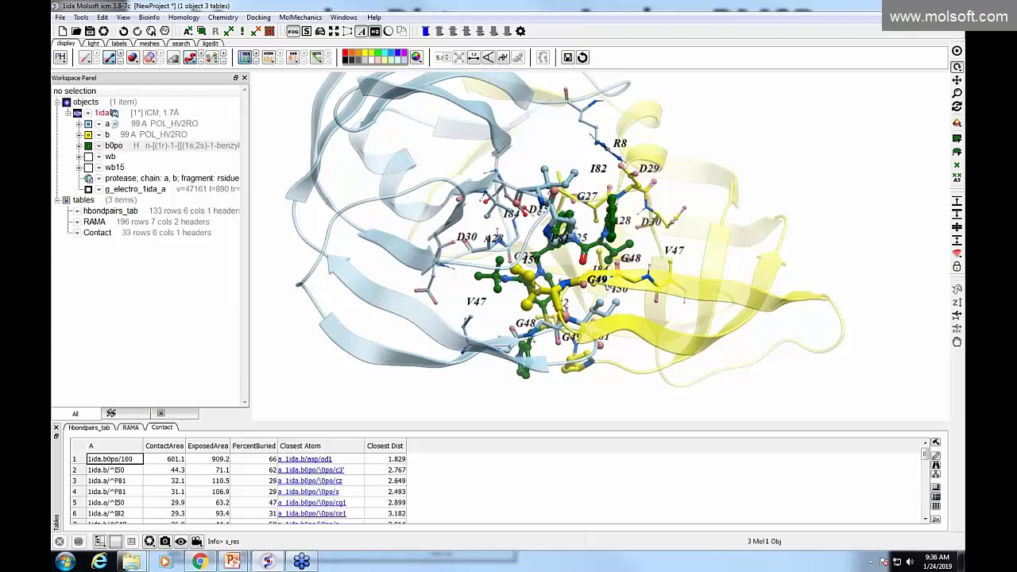
{"action": "left_click_drag", "start_coordinate": [530, 288], "coordinate": [525, 285]}
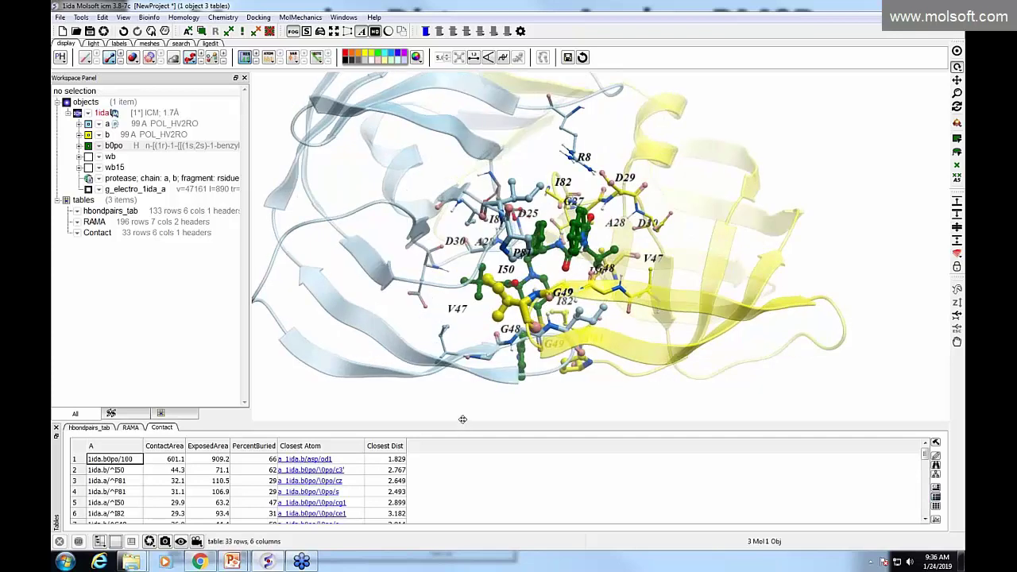
{"action": "left_click_drag", "start_coordinate": [463, 422], "coordinate": [463, 342]}
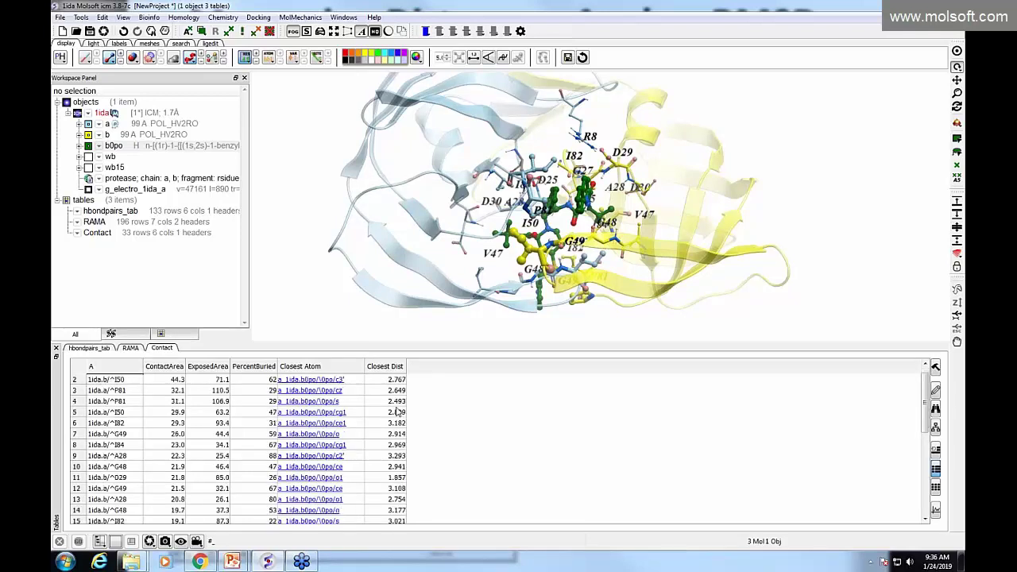
Sort the Contact table by closest distance in ascending order
{"action": "left_click", "coordinate": [378, 368]}
{"action": "left_click", "coordinate": [371, 373]}
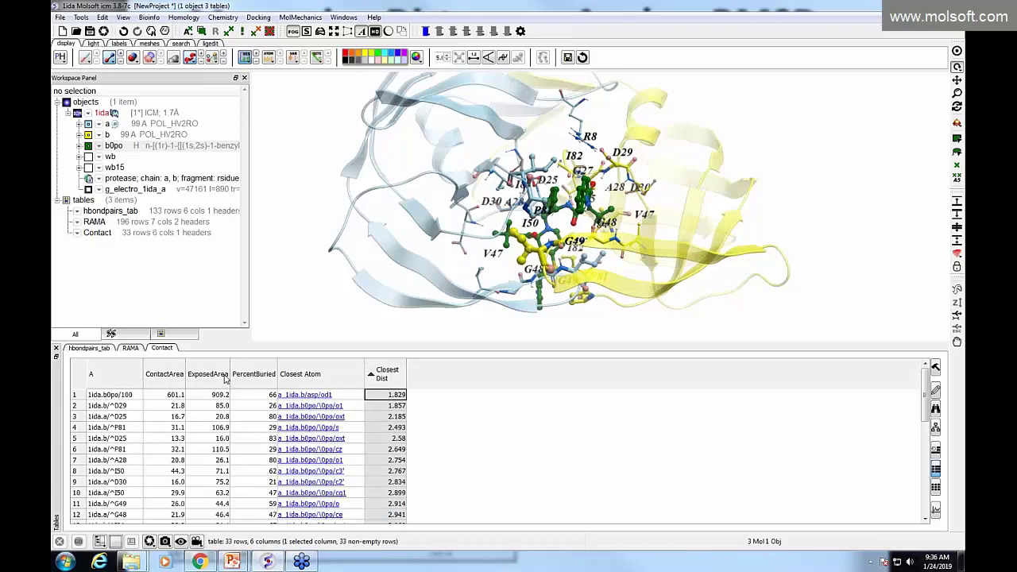
{"action": "right_click", "coordinate": [164, 354]}
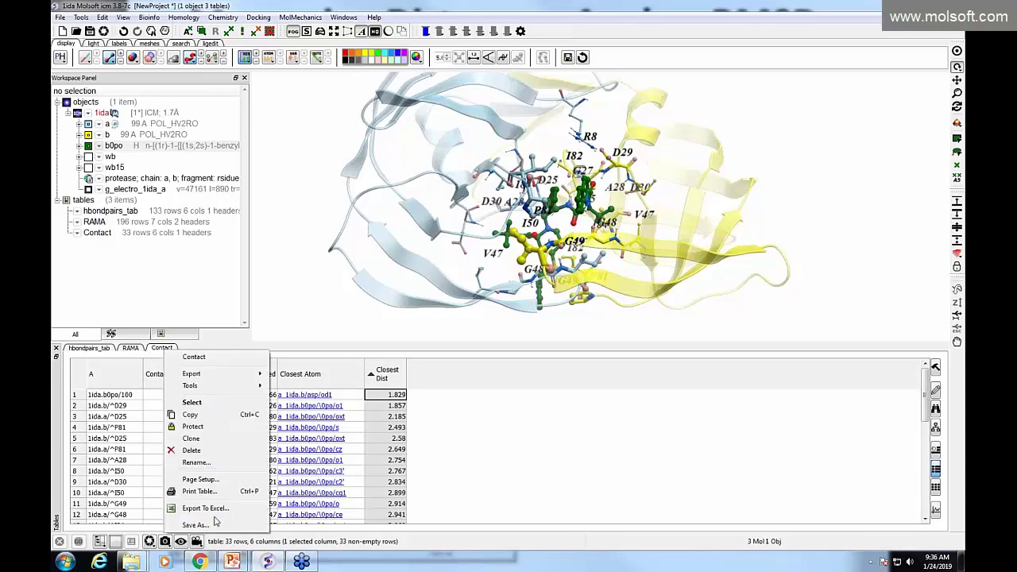
{"action": "left_click", "coordinate": [526, 445]}
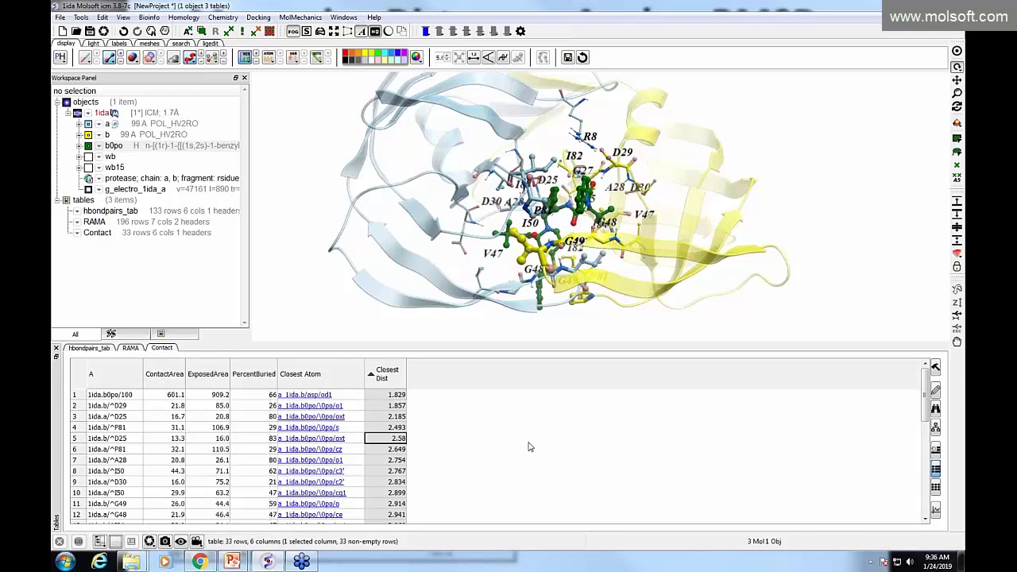
Select residues I32 and R8 of chain a from the Contact table and center the 3D view on them
{"action": "scroll", "coordinate": [388, 415], "scroll_direction": "down", "scroll_amount": 6}
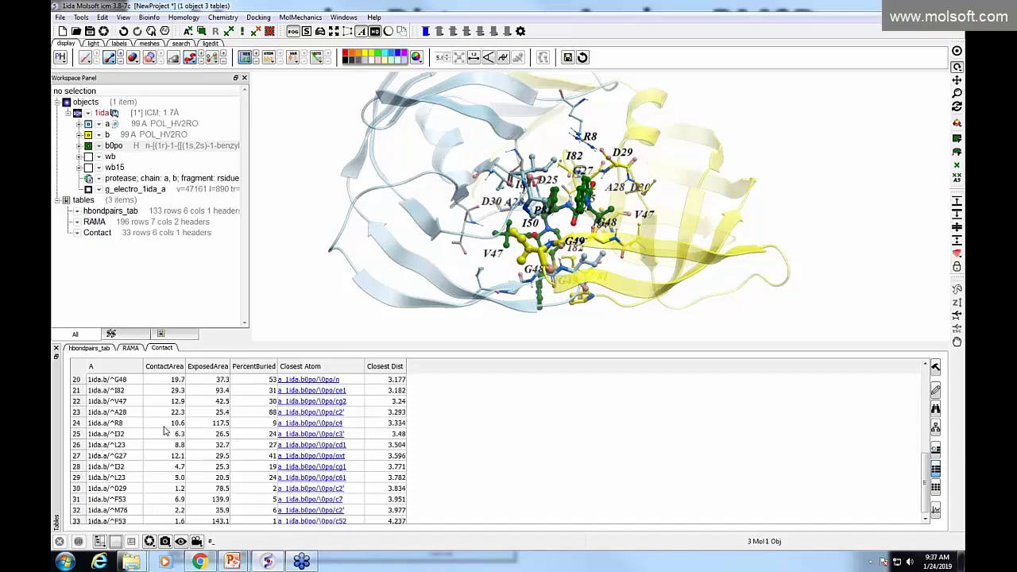
{"action": "left_click", "coordinate": [166, 433]}
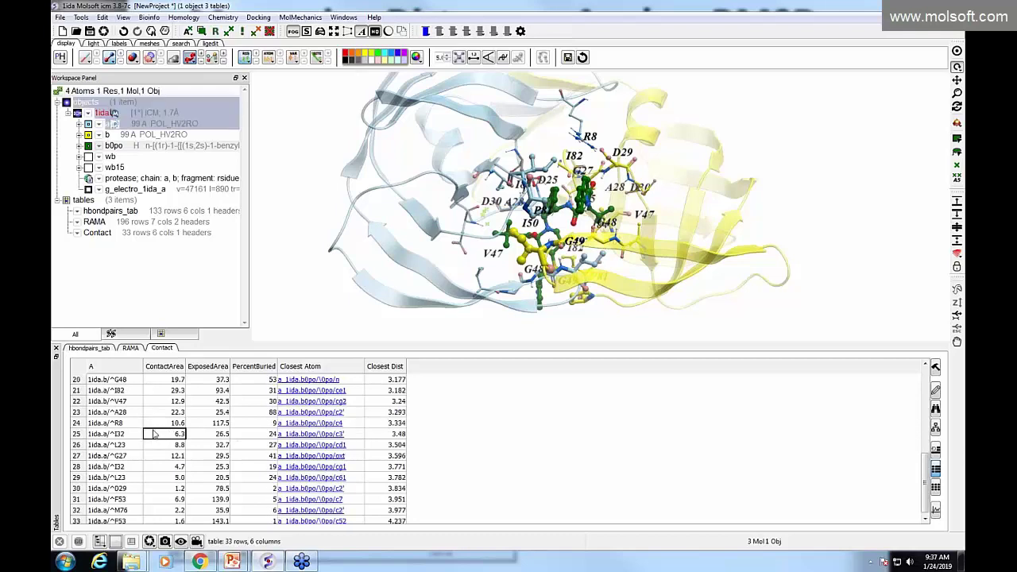
{"action": "left_click", "coordinate": [166, 423]}
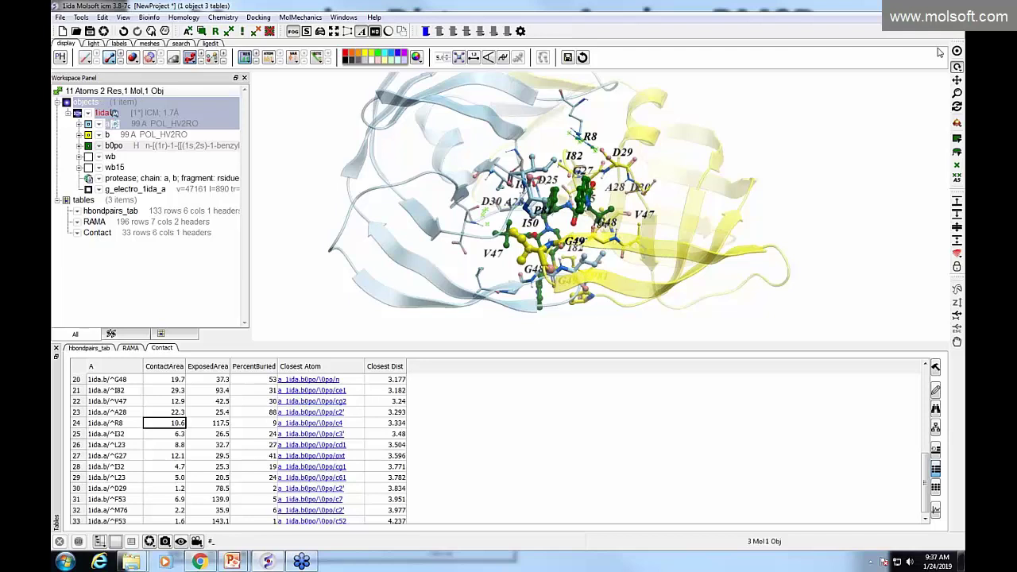
{"action": "left_click", "coordinate": [957, 51]}
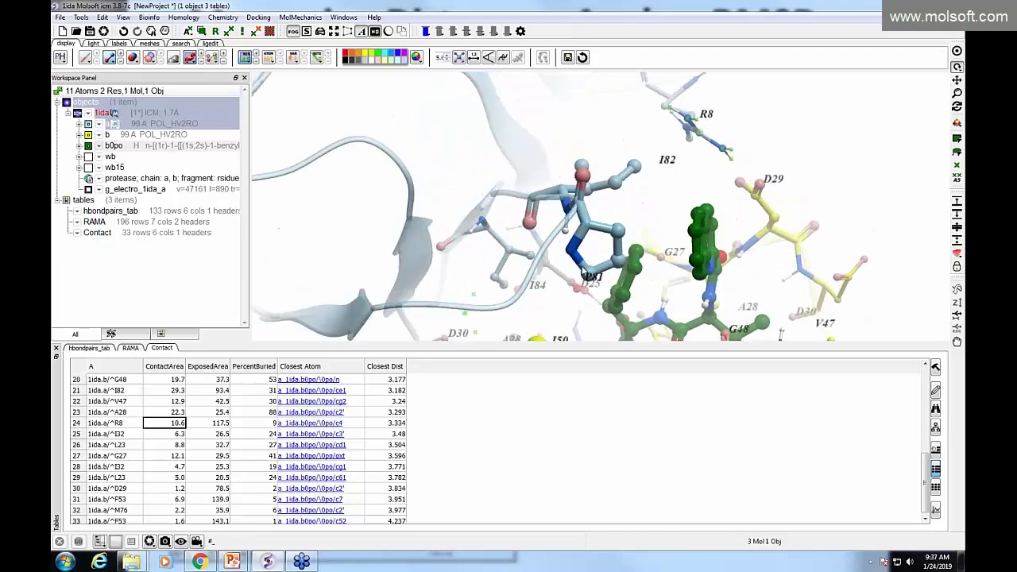
{"action": "middle_click_drag", "start_coordinate": [464, 270], "coordinate": [464, 198]}
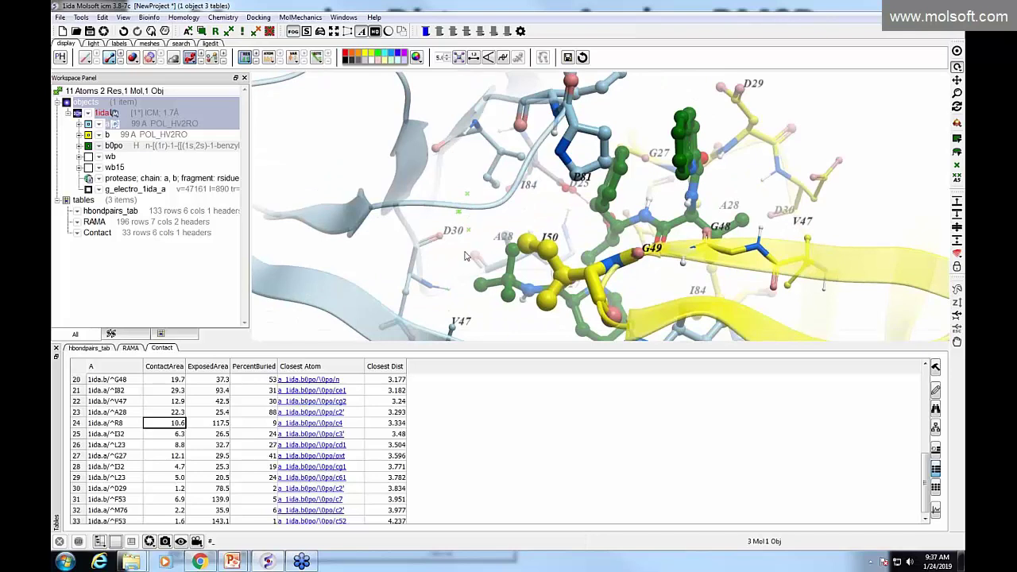
{"action": "left_click_drag", "start_coordinate": [468, 256], "coordinate": [460, 253]}
Add residue D29 of chain b to the selection from the Contact table
{"action": "scroll", "coordinate": [310, 485], "scroll_direction": "up", "scroll_amount": 1}
{"action": "scroll", "coordinate": [221, 435], "scroll_direction": "up", "scroll_amount": 6}
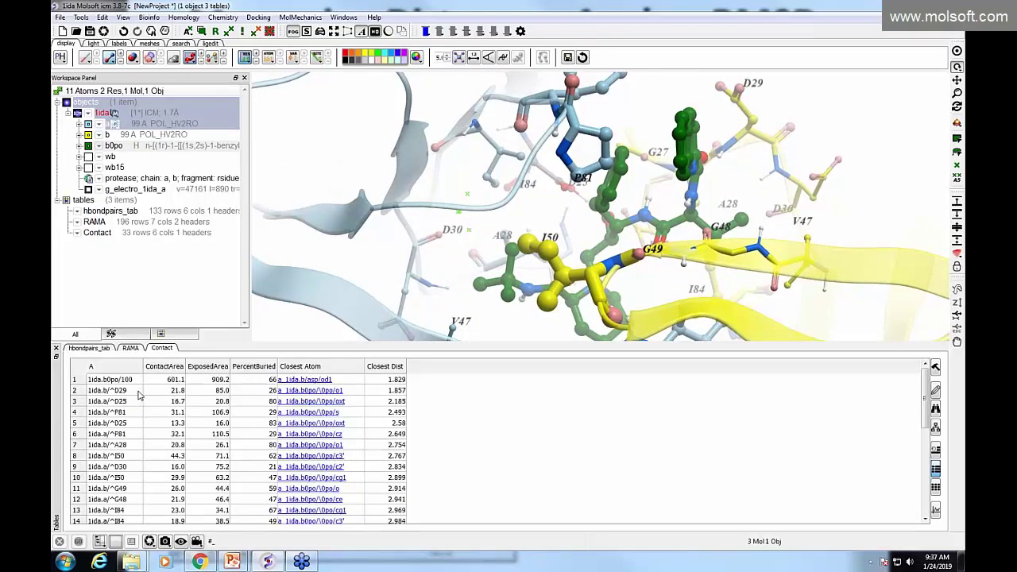
{"action": "left_click", "coordinate": [125, 395]}
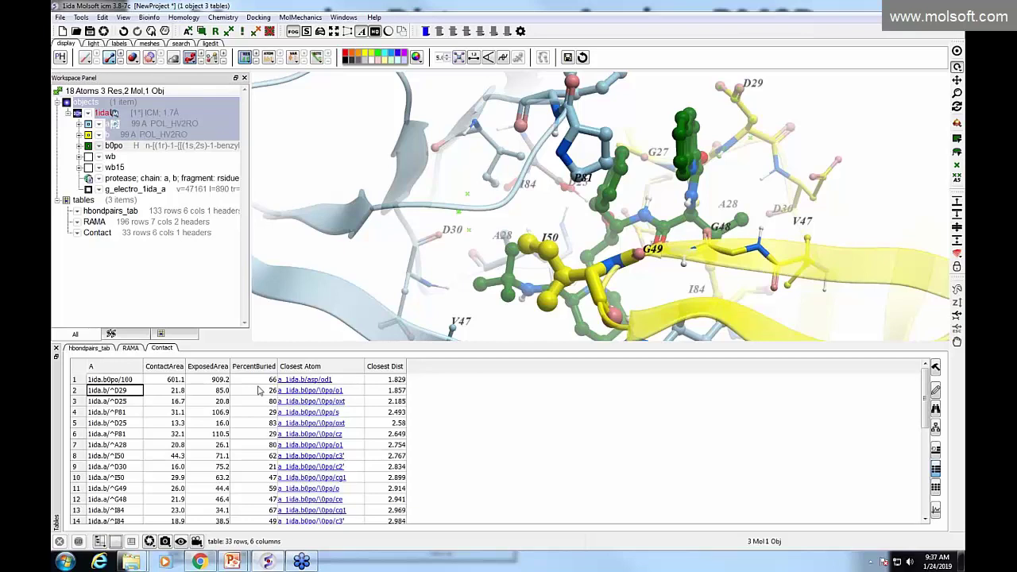
Display the selected contact residues around the b0po ligand as CPK spheres, and clear the selection
{"action": "left_click", "coordinate": [957, 51]}
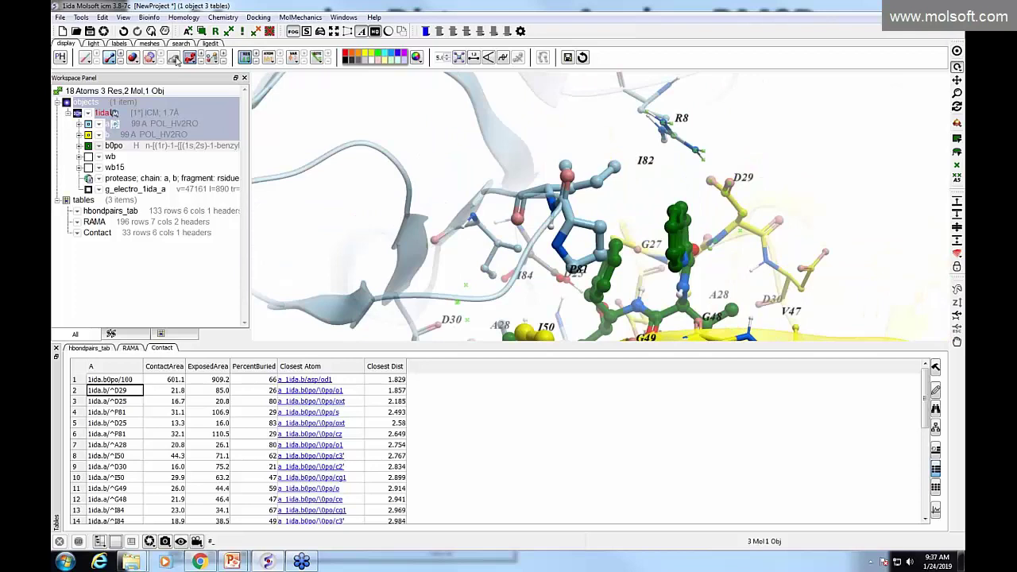
{"action": "left_click", "coordinate": [175, 59]}
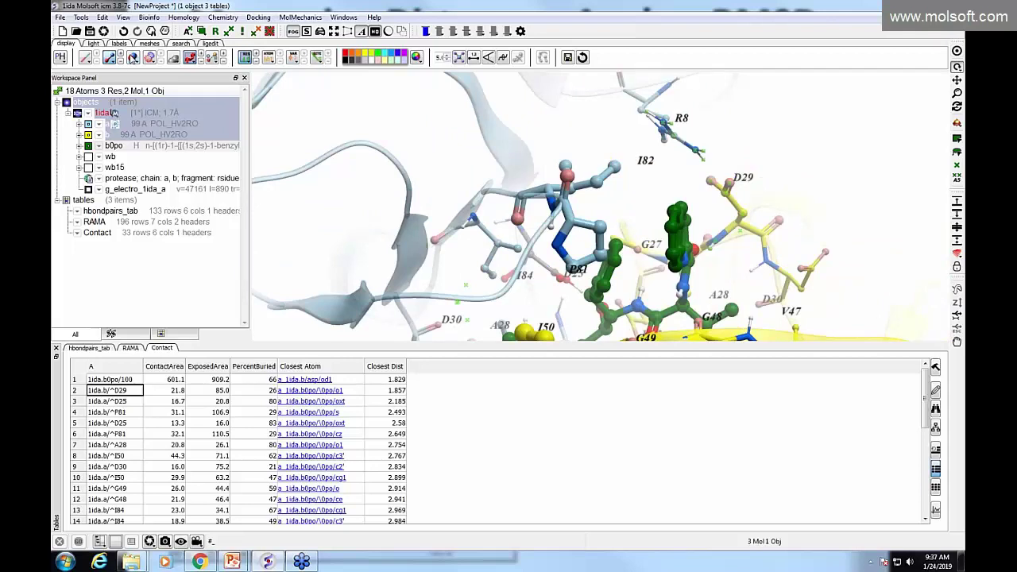
{"action": "left_click", "coordinate": [421, 135]}
{"action": "left_click_drag", "start_coordinate": [431, 141], "coordinate": [565, 212]}
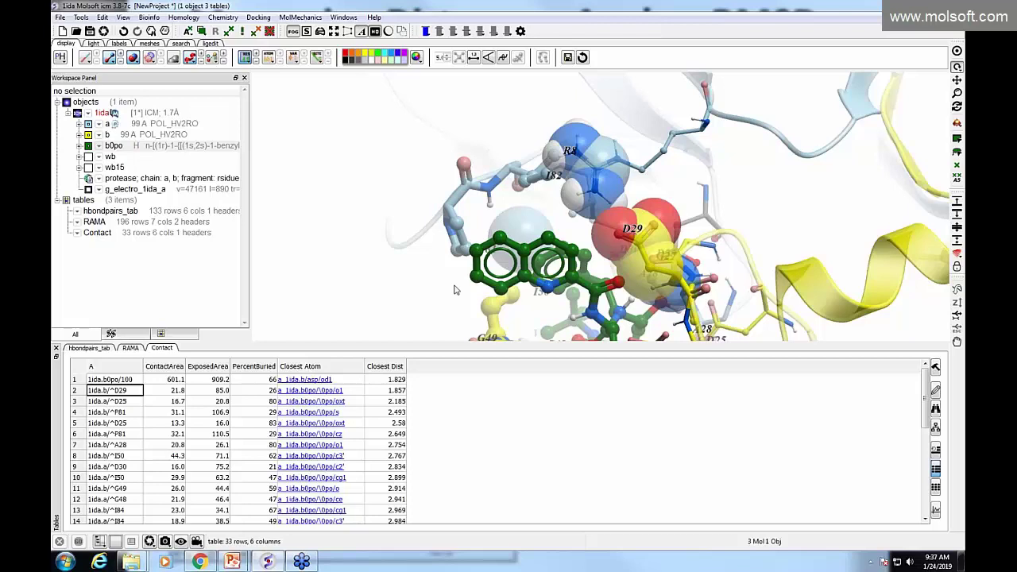
{"action": "left_click_drag", "start_coordinate": [457, 290], "coordinate": [477, 328]}
Switch to the PowerPoint slide on measuring distances, angles, RMSD and contact areas, and return to ICM
{"action": "key", "text": "alt+Tab"}
{"action": "key", "text": "Tab"}
{"action": "key", "text": "Tab"}
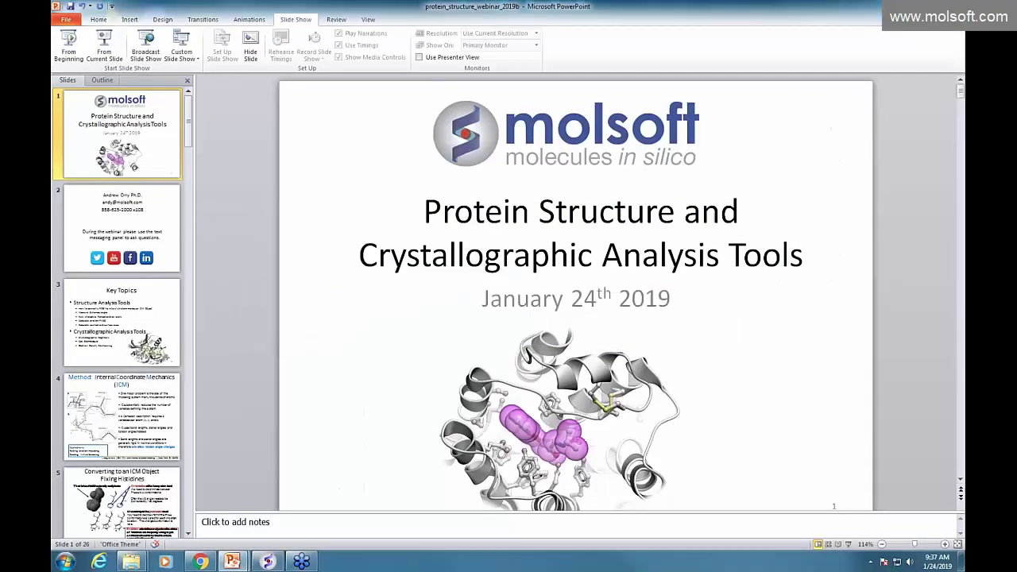
{"action": "key", "text": "alt+Tab"}
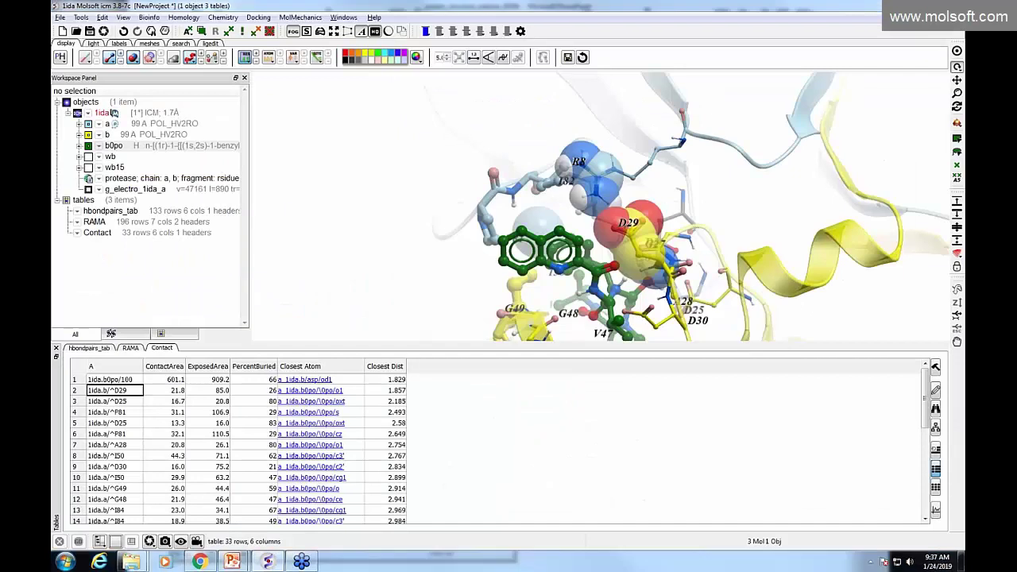
{"action": "key", "text": "alt+Tab"}
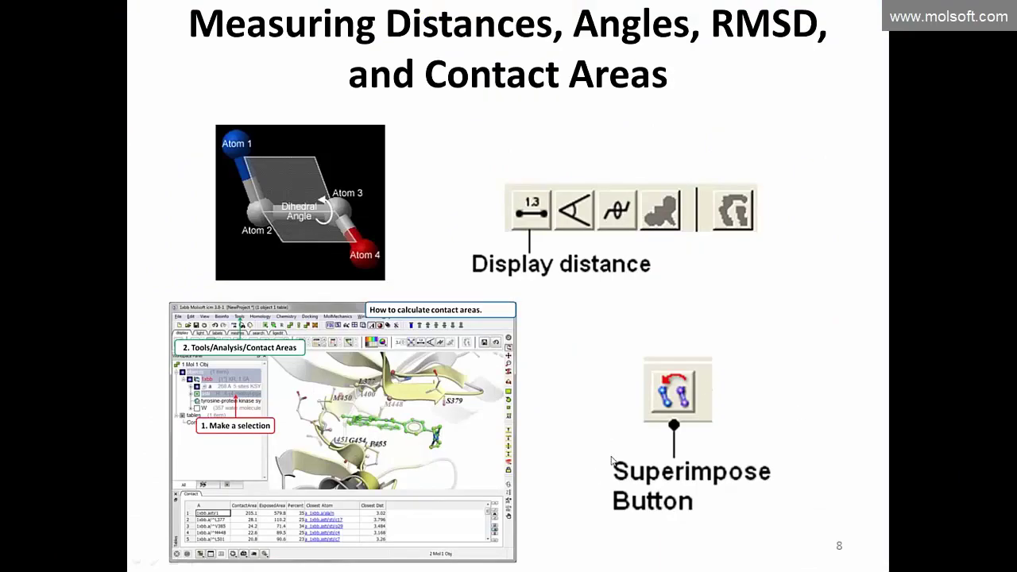
{"action": "key", "text": "alt+Tab"}
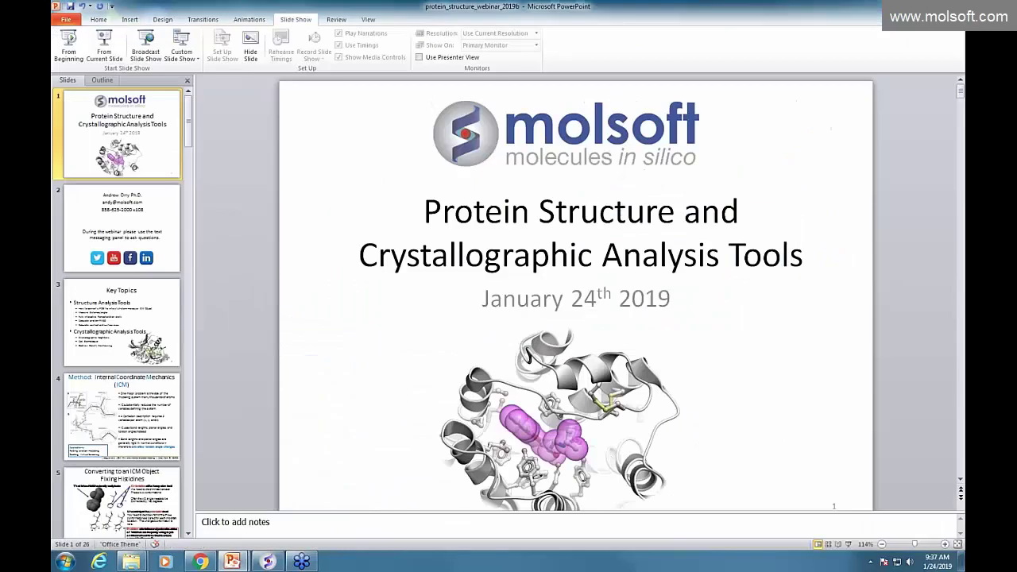
{"action": "key", "text": "alt+Tab"}
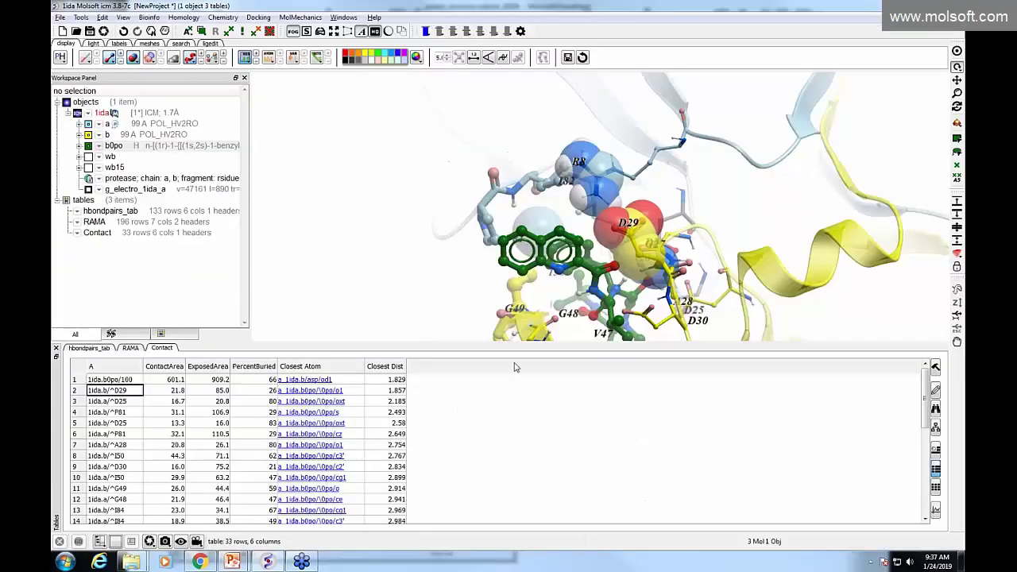
Delete all objects and tables from the current session and confirm the deletion
{"action": "left_click", "coordinate": [102, 17]}
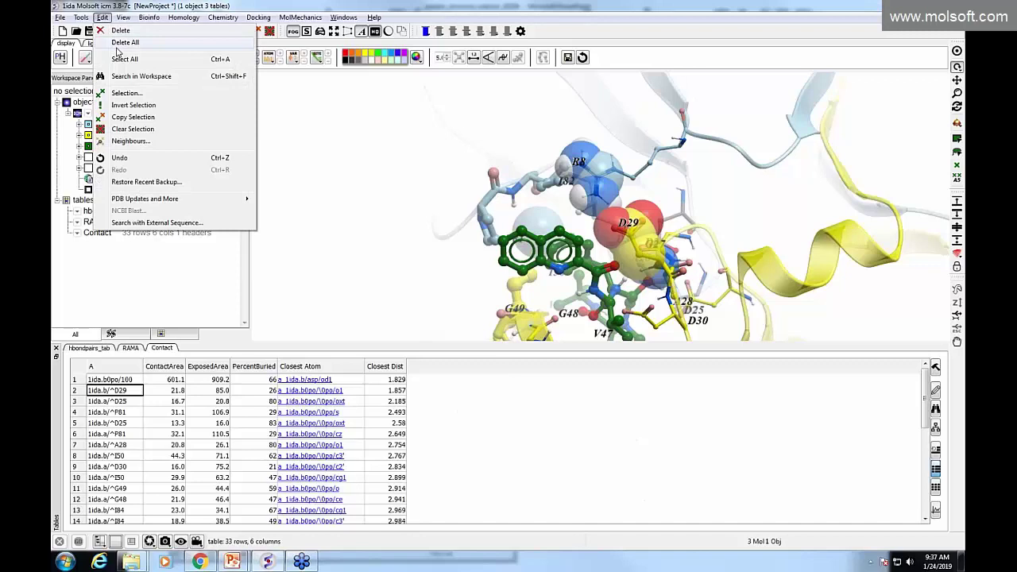
{"action": "left_click", "coordinate": [123, 42]}
{"action": "left_click", "coordinate": [521, 297]}
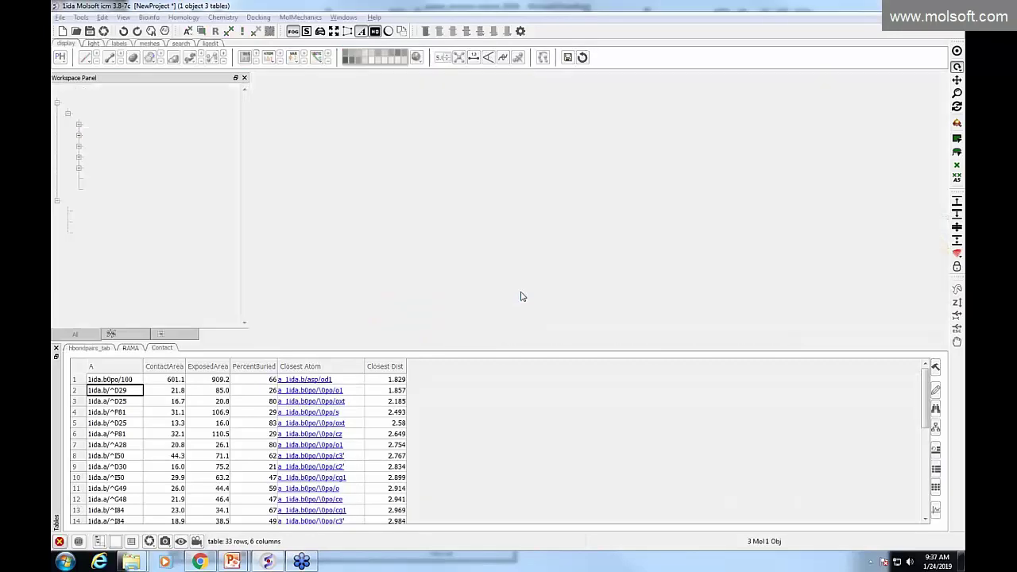
Open the example project example_alignment.icb, and close the terminal to enlarge the 3D view above the alignment
{"action": "left_click", "coordinate": [59, 16]}
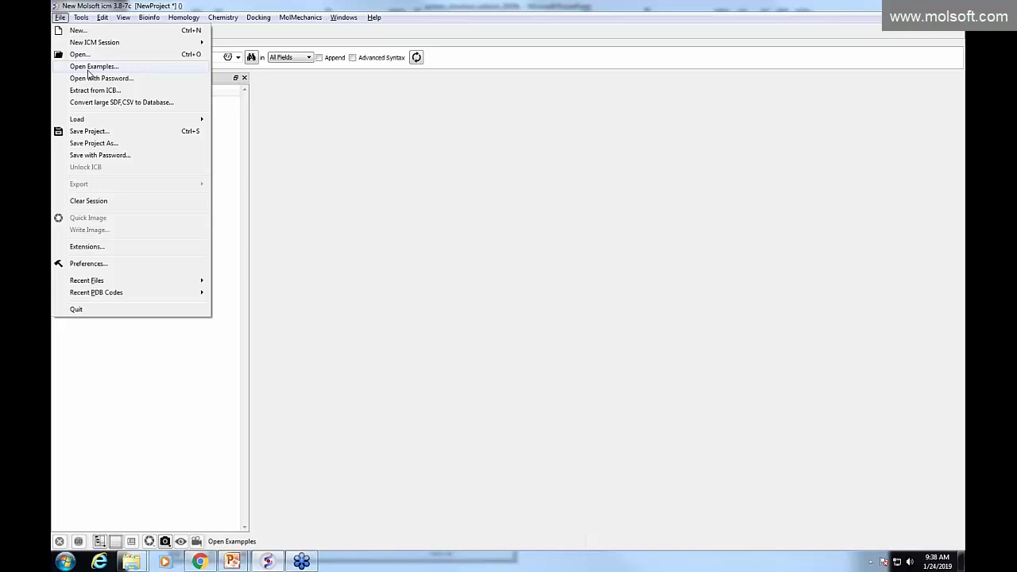
{"action": "left_click", "coordinate": [88, 69]}
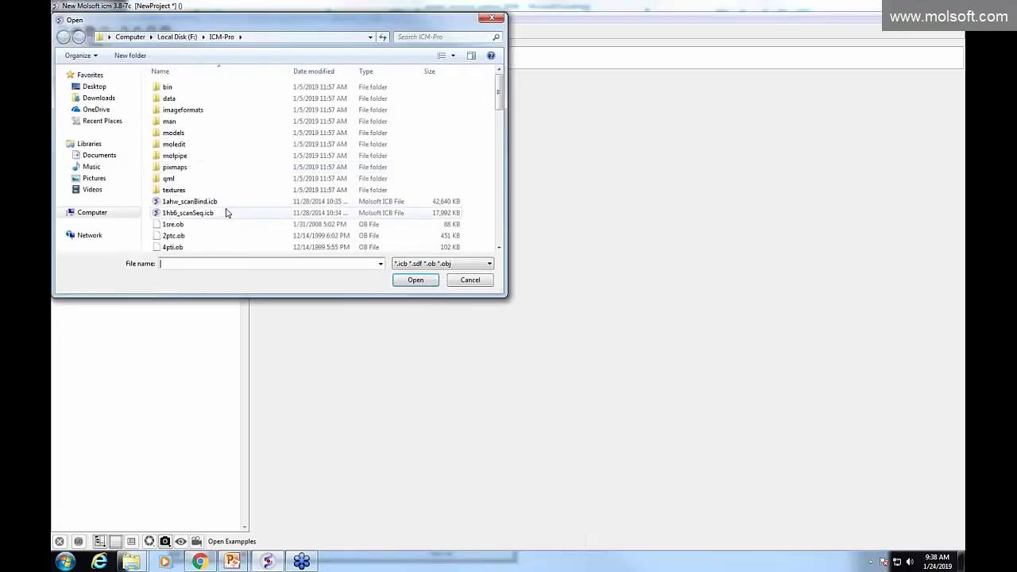
{"action": "left_click_drag", "start_coordinate": [499, 92], "coordinate": [508, 154]}
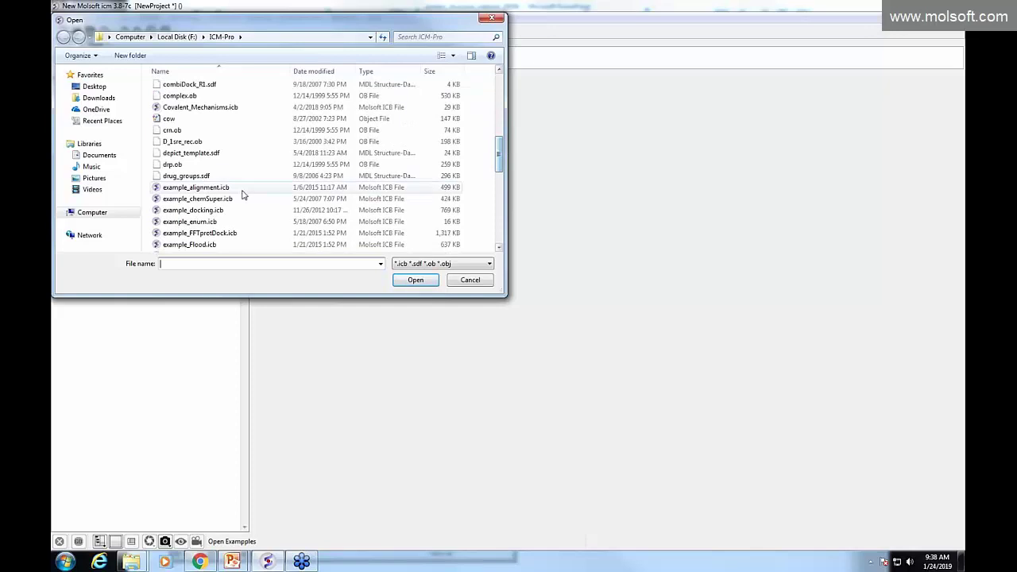
{"action": "double_click", "coordinate": [243, 194]}
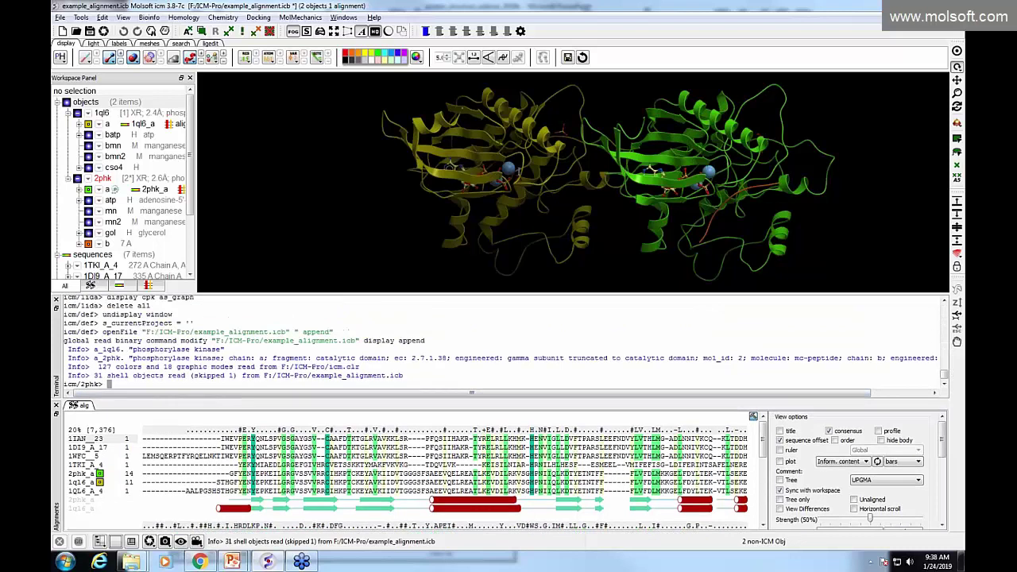
{"action": "left_click", "coordinate": [56, 300]}
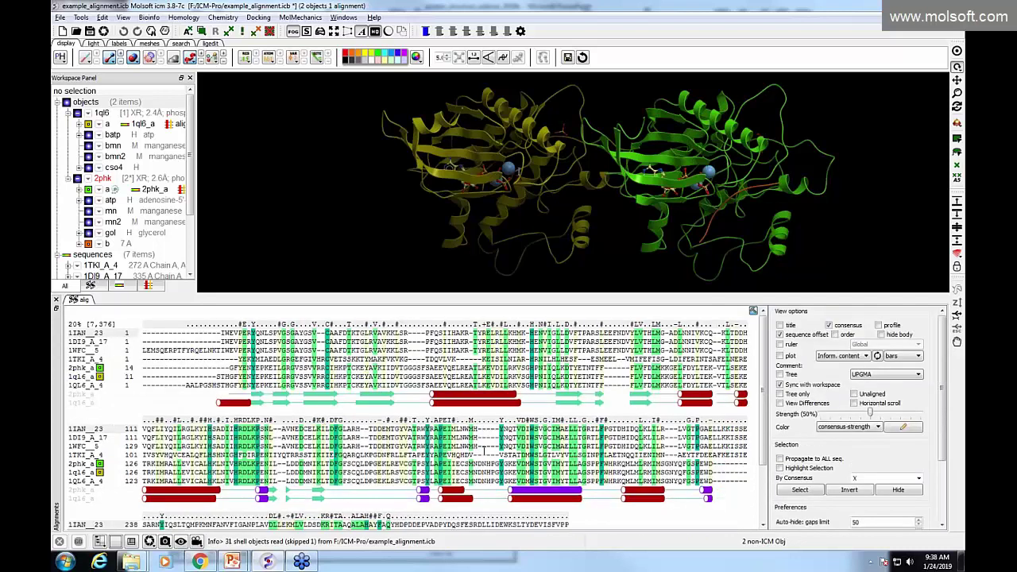
{"action": "left_click_drag", "start_coordinate": [428, 211], "coordinate": [467, 379]}
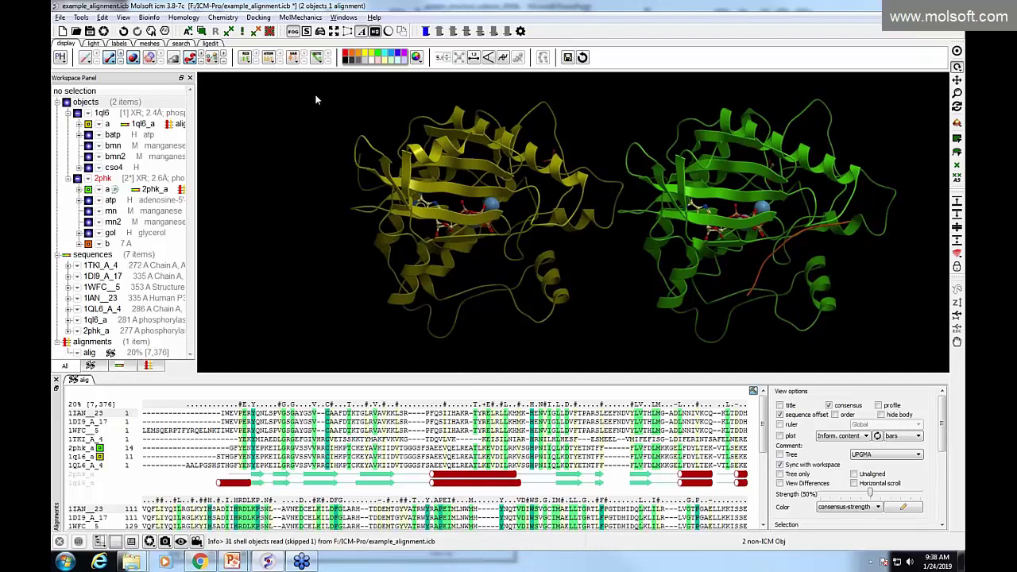
Select both the 1ql6 and 2phk structures in 3D and superimpose them with 1ql6 as the static object
{"action": "left_click_drag", "start_coordinate": [330, 115], "coordinate": [922, 353]}
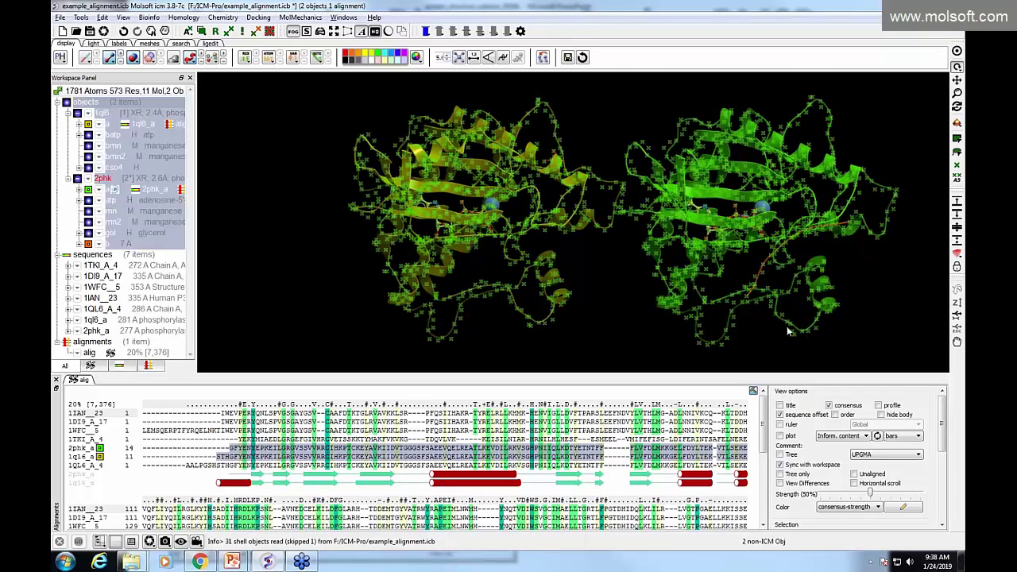
{"action": "left_click", "coordinate": [544, 59]}
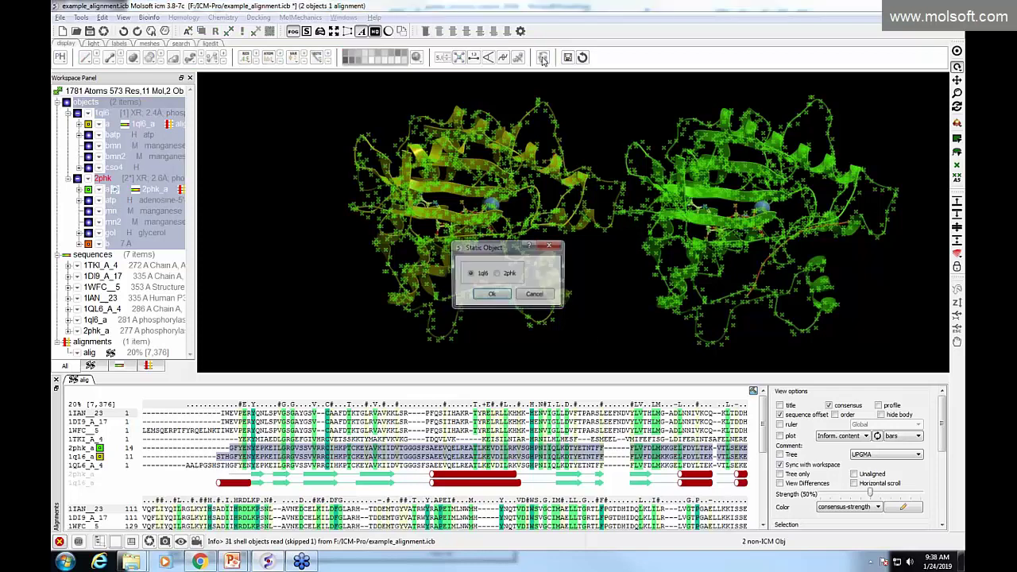
{"action": "left_click", "coordinate": [493, 295]}
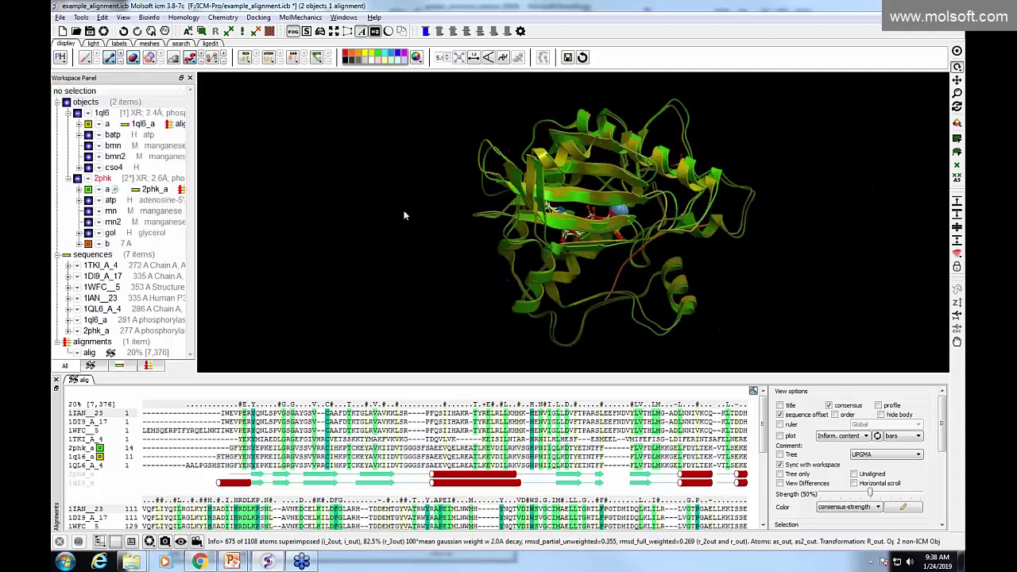
Change the 3D background to white and inspect the superimposed structures from other angles
{"action": "left_click", "coordinate": [373, 61]}
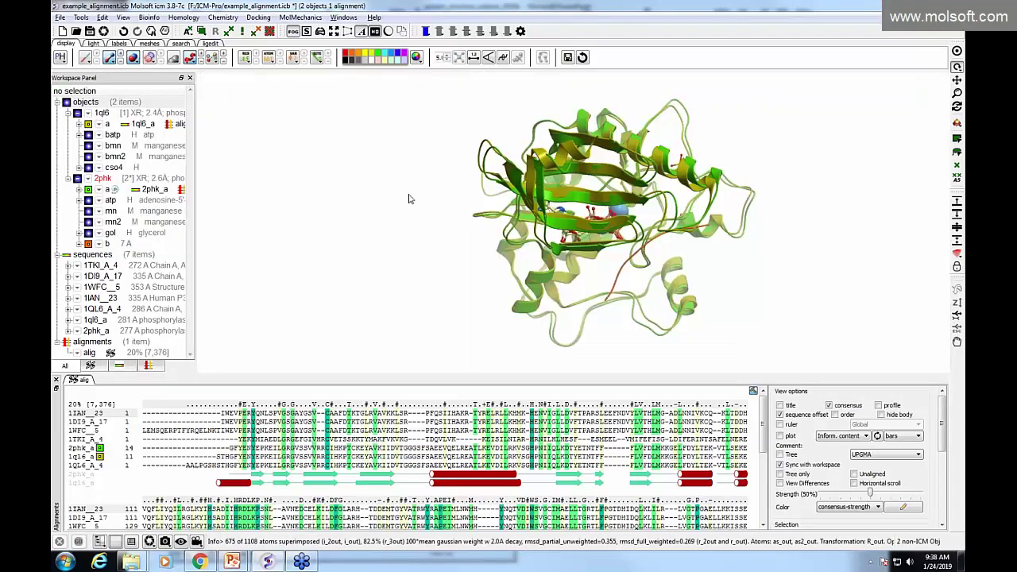
{"action": "left_click_drag", "start_coordinate": [408, 198], "coordinate": [379, 194]}
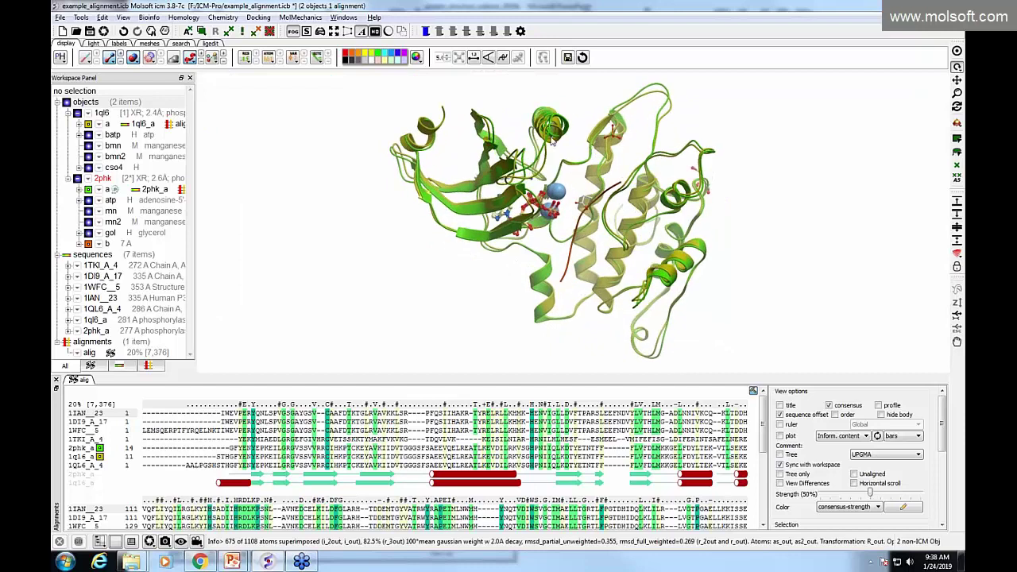
{"action": "left_click_drag", "start_coordinate": [565, 146], "coordinate": [529, 305]}
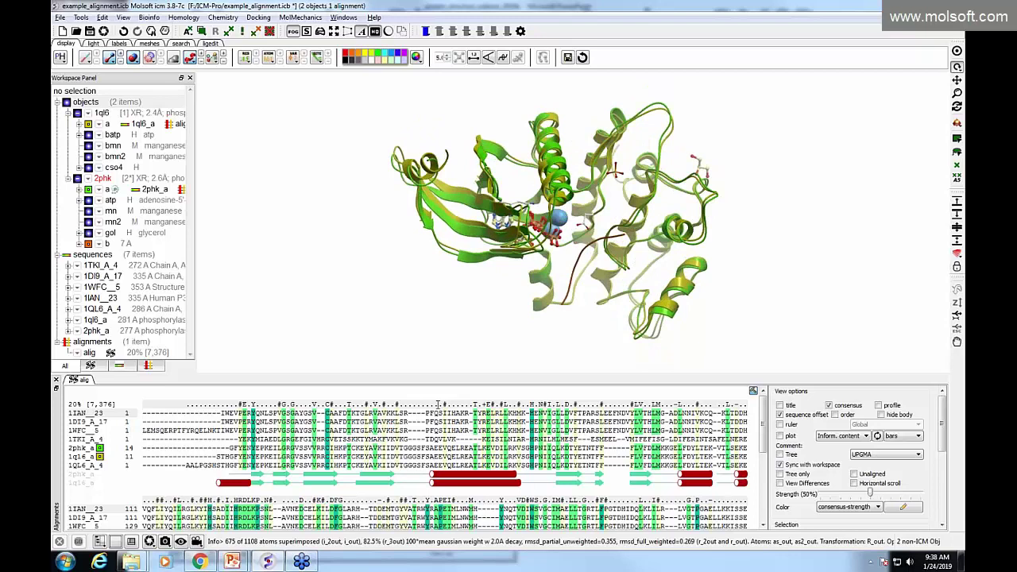
Select the first long helix in the alignment and superimpose the structures on it, keeping 1ql6 static
{"action": "left_click_drag", "start_coordinate": [433, 439], "coordinate": [520, 439]}
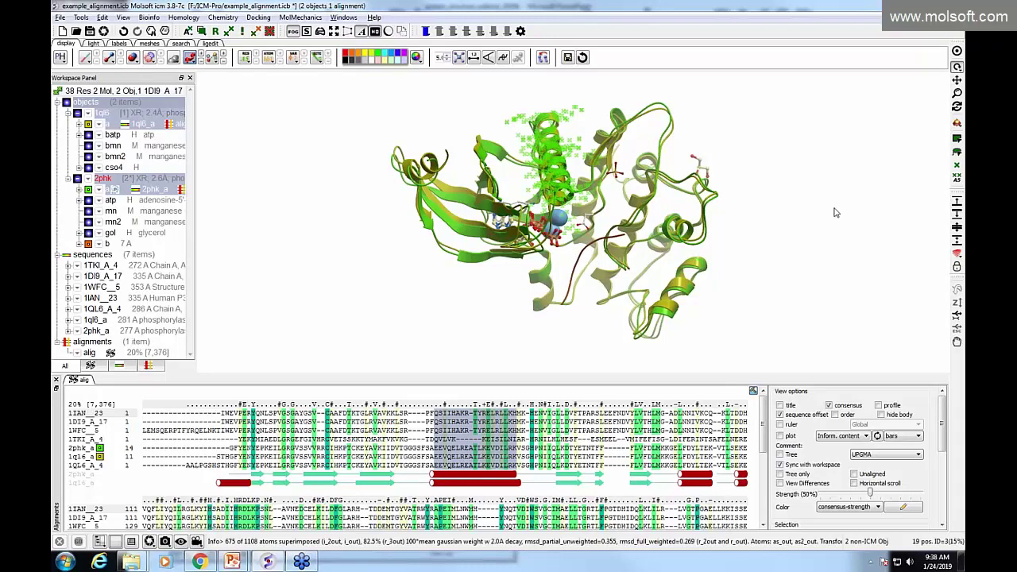
{"action": "left_click", "coordinate": [543, 59]}
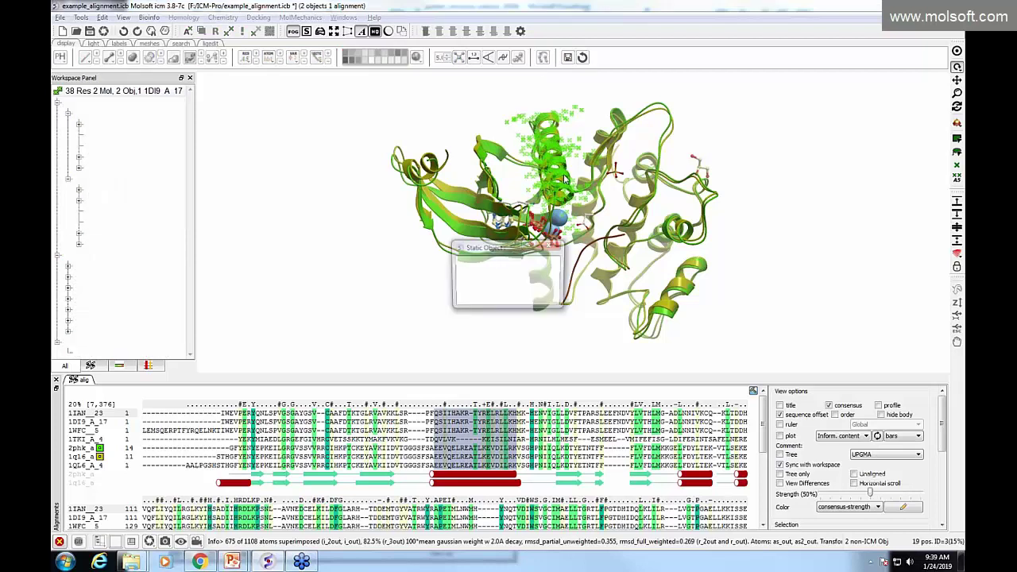
{"action": "left_click", "coordinate": [479, 298]}
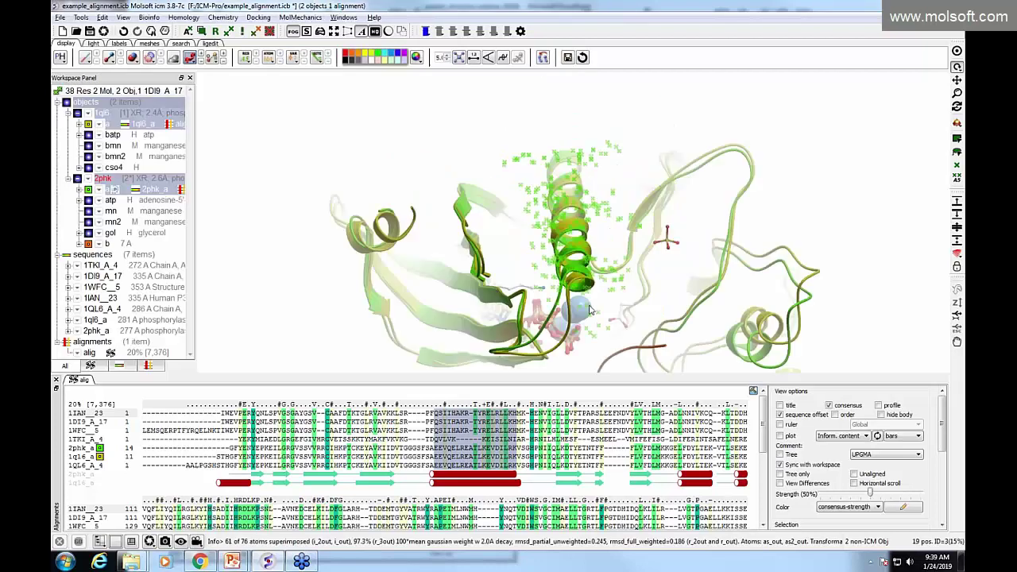
Select the region around the ATP binding site in 3D and superimpose the structures on it, keeping 1ql6 static
{"action": "left_click_drag", "start_coordinate": [589, 310], "coordinate": [645, 269]}
{"action": "left_click", "coordinate": [456, 193]}
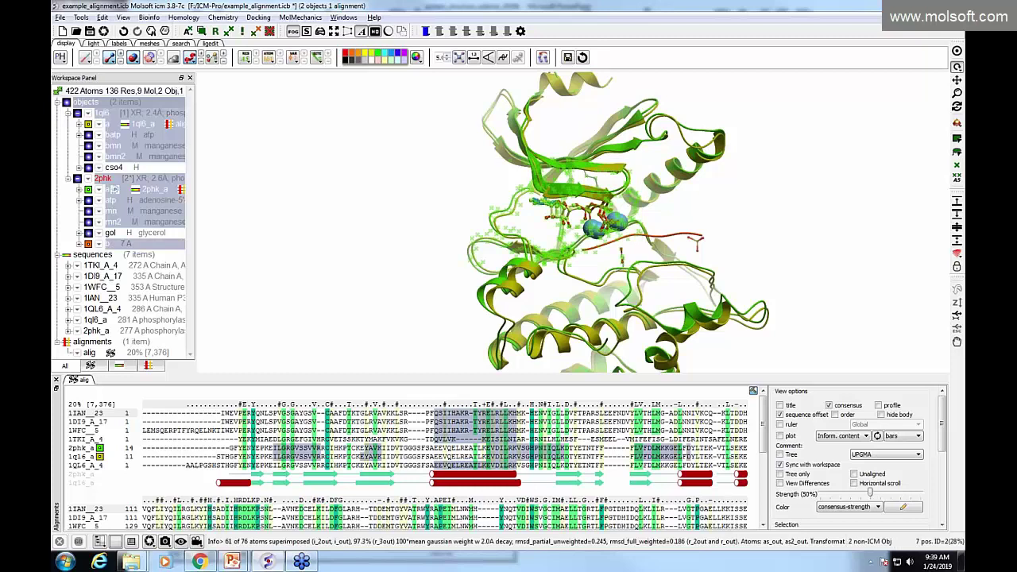
{"action": "left_click", "coordinate": [544, 58]}
{"action": "left_click", "coordinate": [486, 294]}
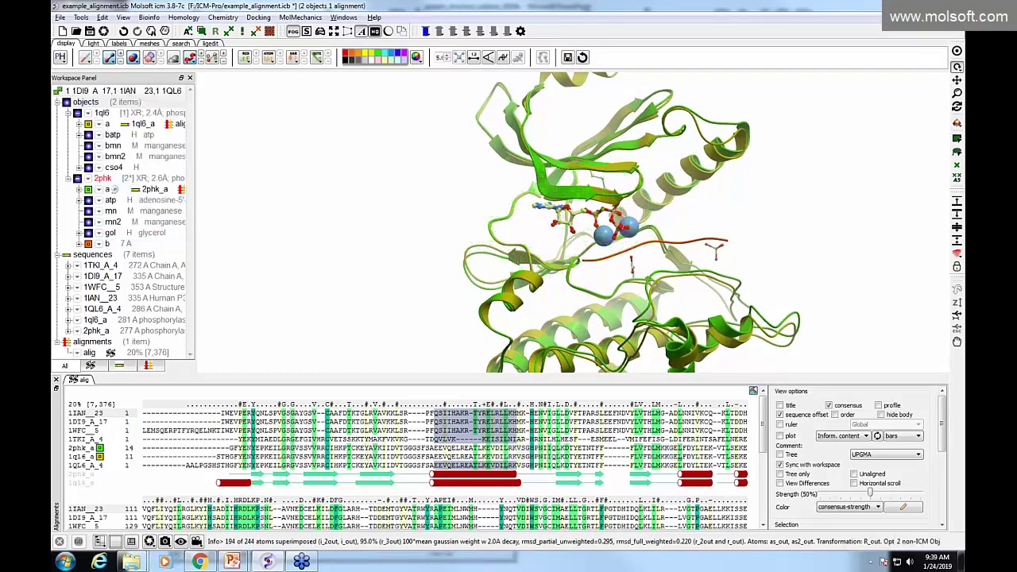
Superimpose the structures on the small loop below the binding site with 1ql6 static, and clear the selection
{"action": "left_click_drag", "start_coordinate": [444, 237], "coordinate": [491, 297]}
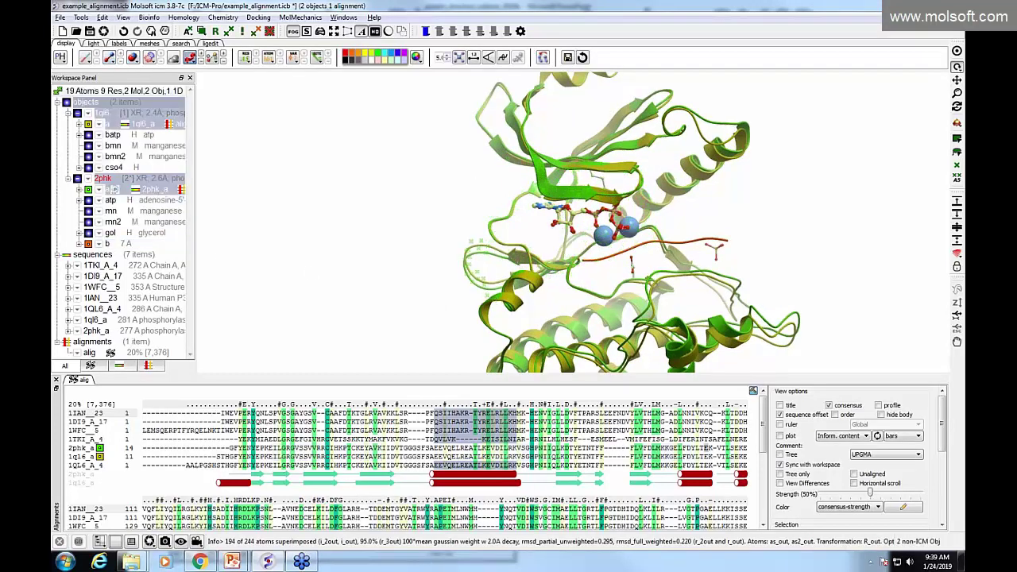
{"action": "left_click", "coordinate": [541, 59]}
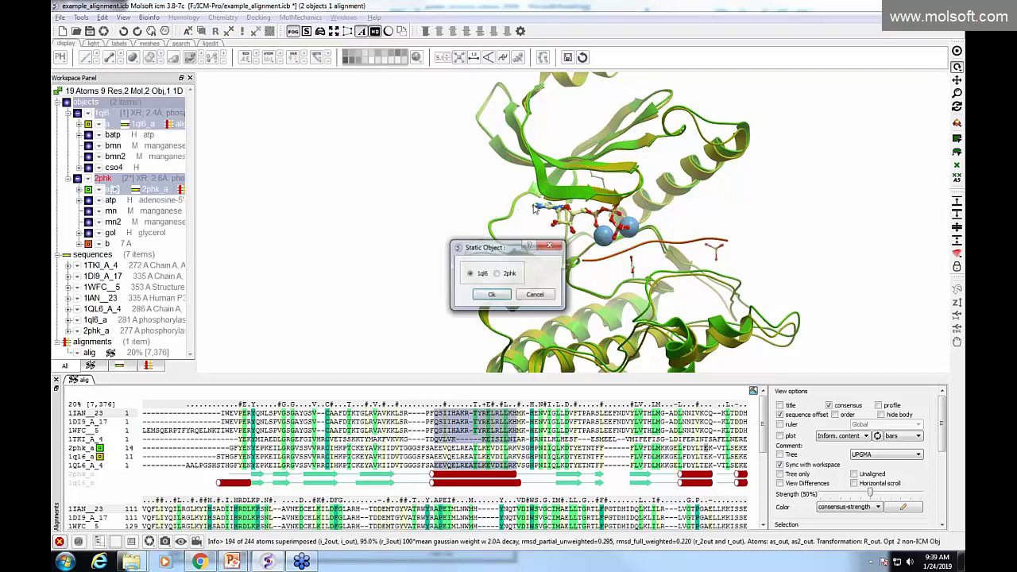
{"action": "left_click", "coordinate": [490, 296]}
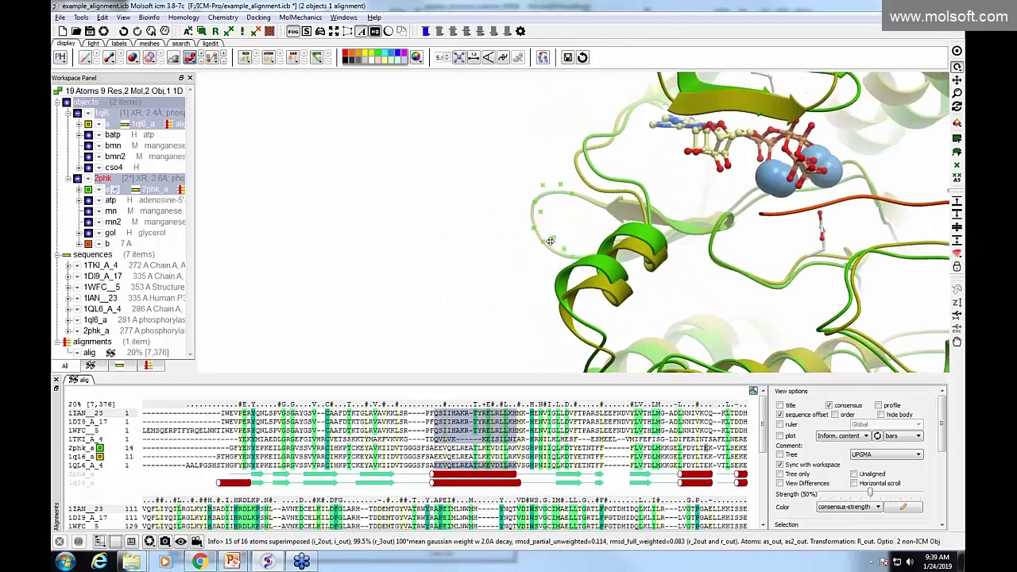
{"action": "left_click", "coordinate": [381, 198]}
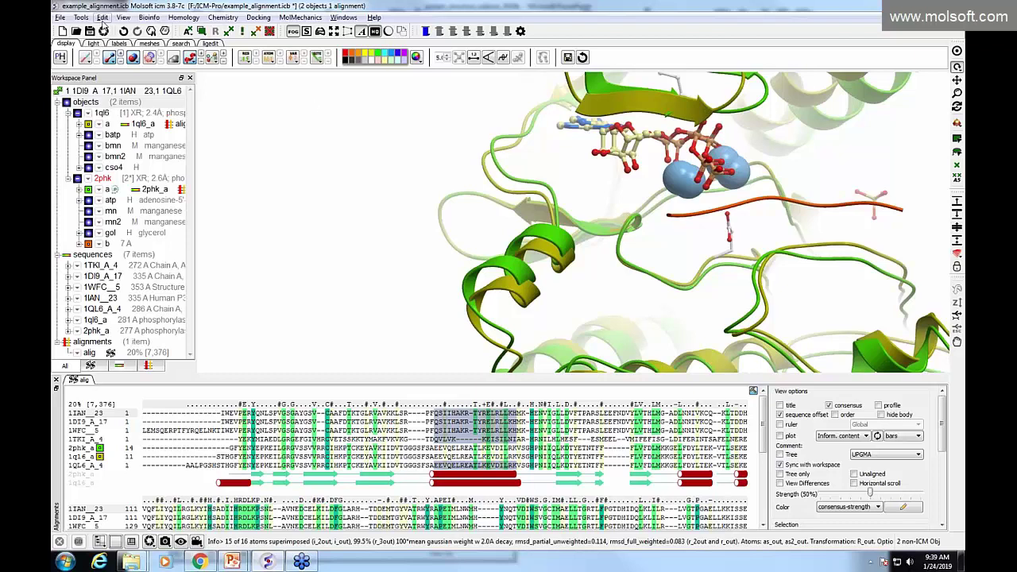
Show the terminal window and run as_out to list the superimposed atoms
{"action": "left_click", "coordinate": [346, 18]}
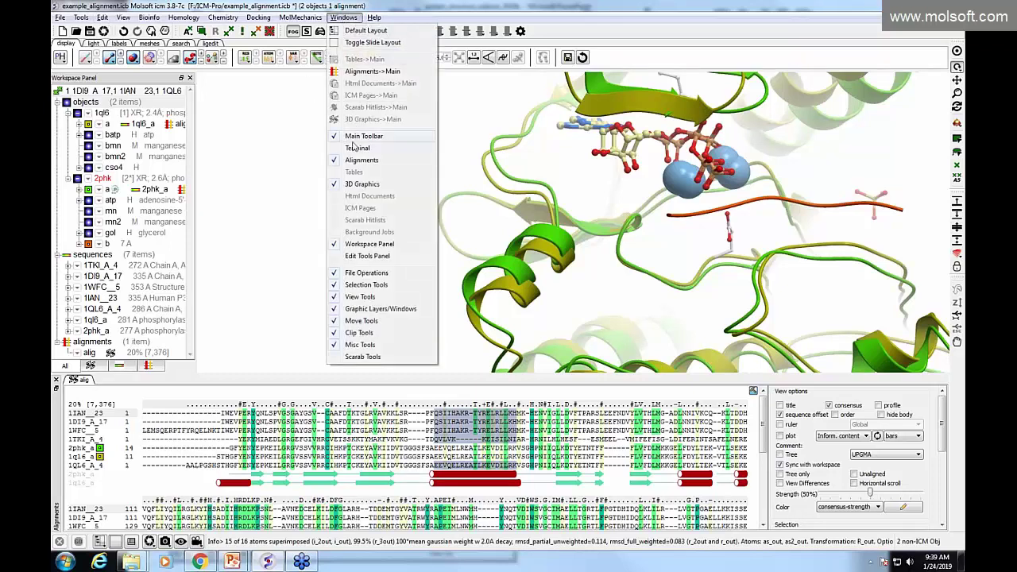
{"action": "left_click", "coordinate": [353, 148]}
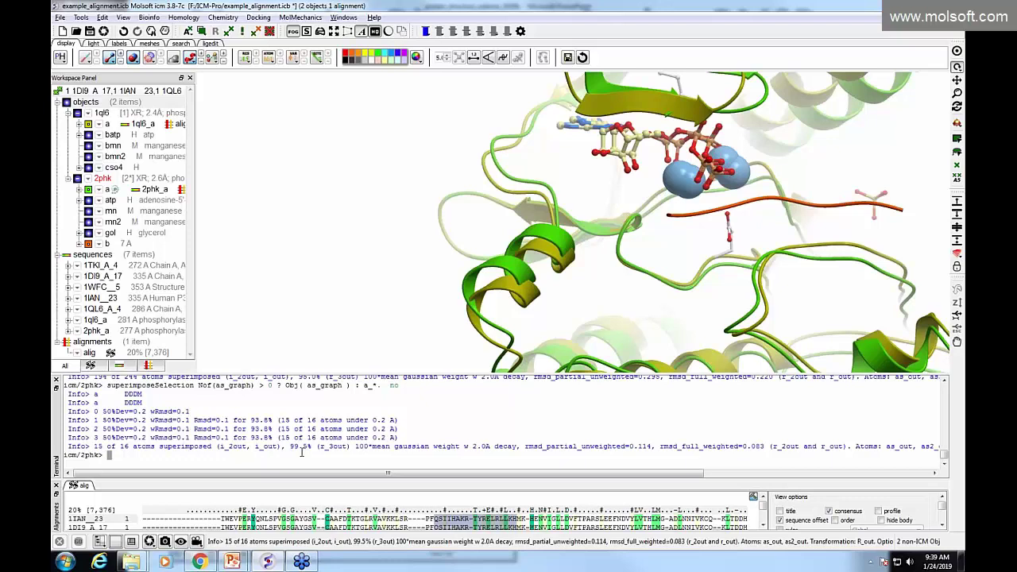
{"action": "mouse_move", "coordinate": [381, 474]}
{"action": "left_mouse_down"}
{"action": "mouse_move", "coordinate": [463, 483]}
{"action": "mouse_move", "coordinate": [377, 480]}
{"action": "left_mouse_up"}
{"action": "type", "text": "as_out"}
{"action": "key", "text": "Return"}
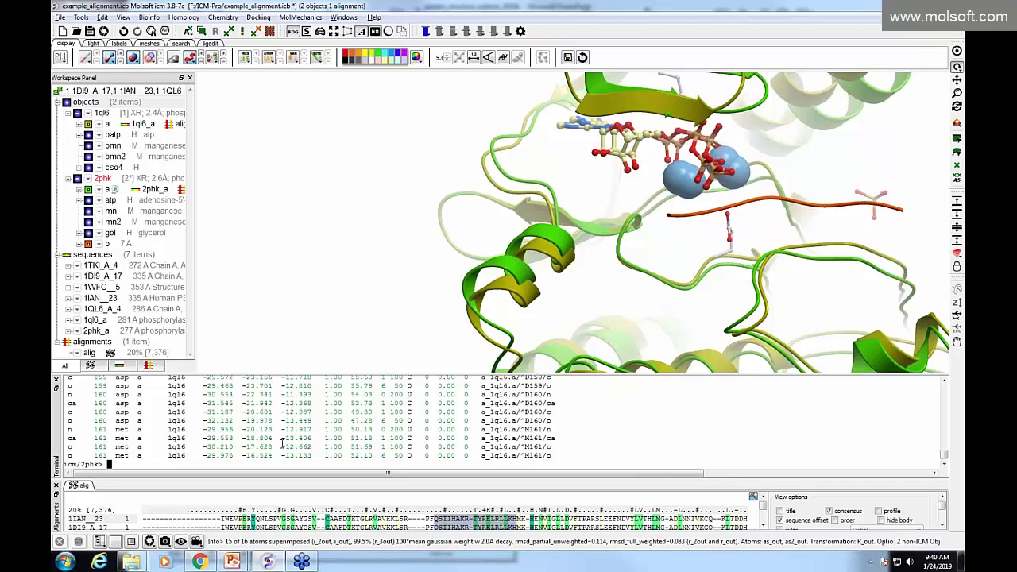
{"action": "key", "text": "Up"}
{"action": "key", "text": "BackSpace"}
{"action": "key", "text": "BackSpace"}
{"action": "key", "text": "BackSpace"}
{"action": "key", "text": "BackSpace"}
{"action": "key", "text": "BackSpace"}
{"action": "key", "text": "BackSpace"}
Display and select both proteins for superposition and superimpose them by residue alignment on C alpha atoms, weighted iterative, with a_1ql6. static
{"action": "left_click", "coordinate": [83, 18]}
{"action": "mouse_move", "coordinate": [202, 79]}
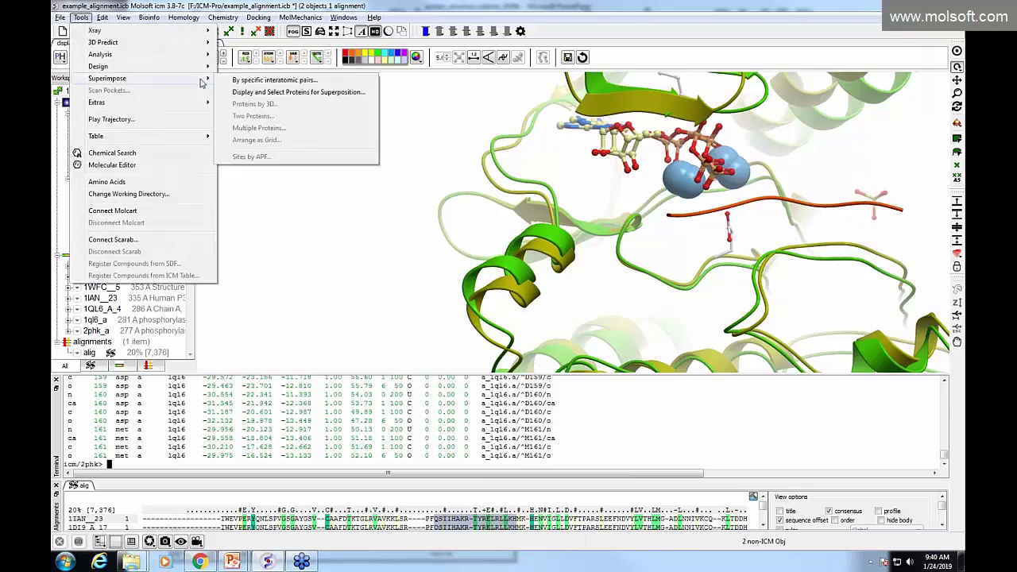
{"action": "left_click", "coordinate": [251, 94]}
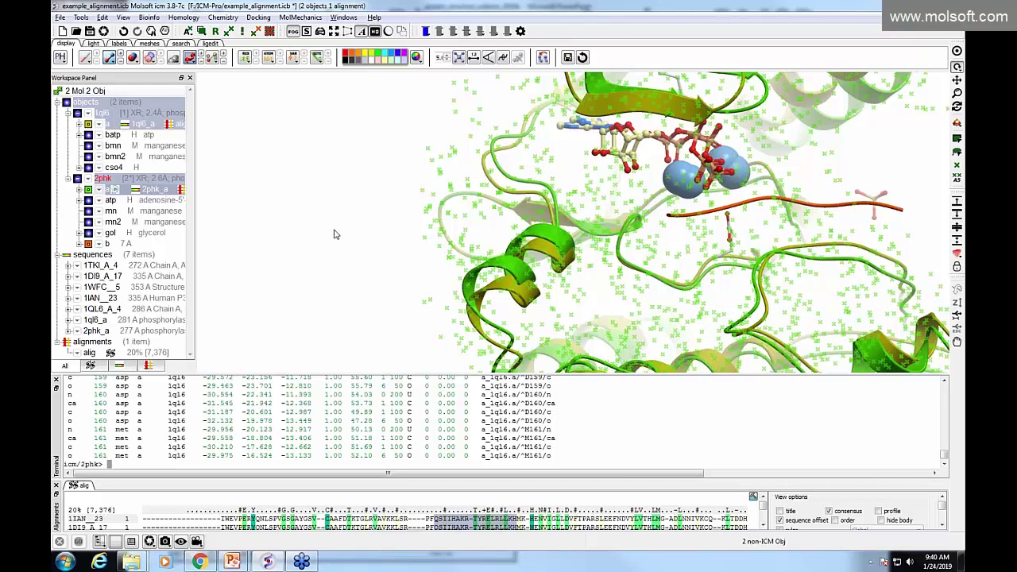
{"action": "left_click", "coordinate": [80, 17]}
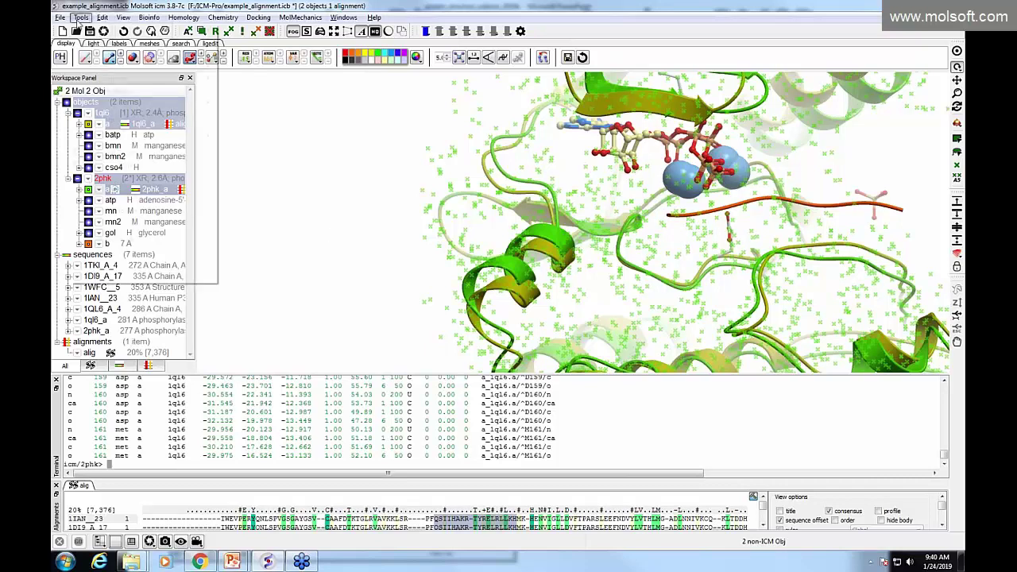
{"action": "mouse_move", "coordinate": [99, 79]}
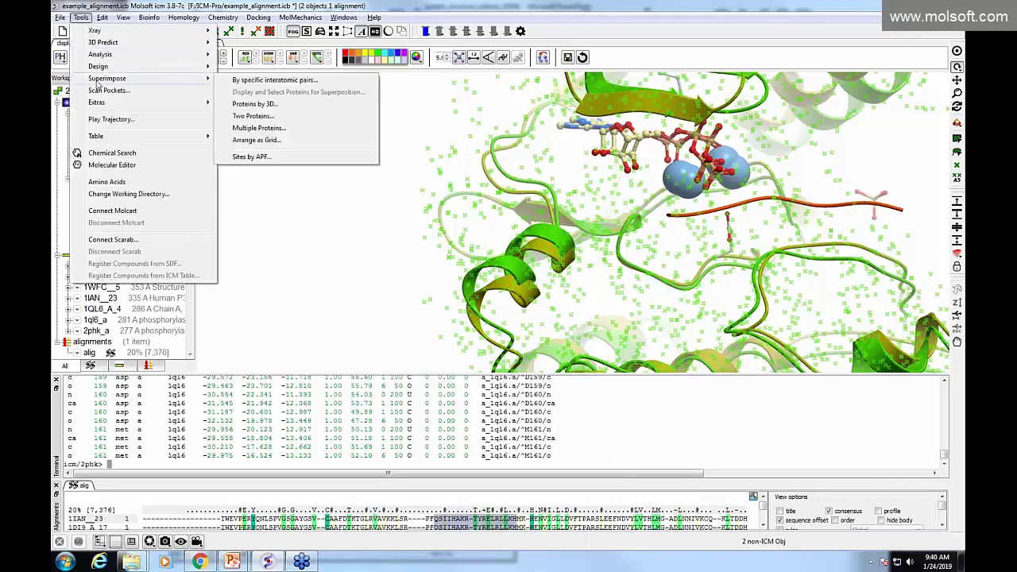
{"action": "left_click", "coordinate": [254, 116]}
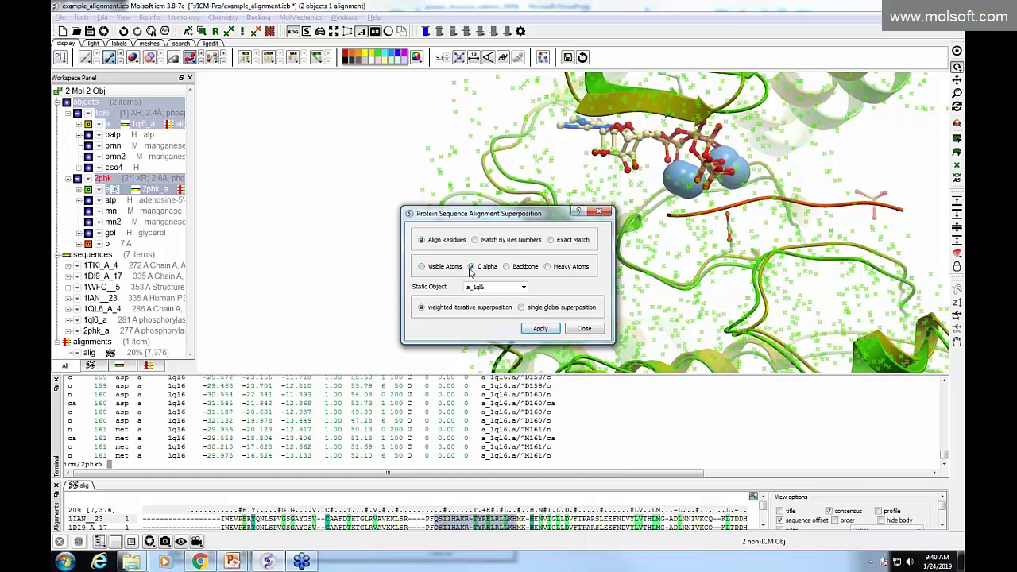
{"action": "left_click", "coordinate": [537, 331]}
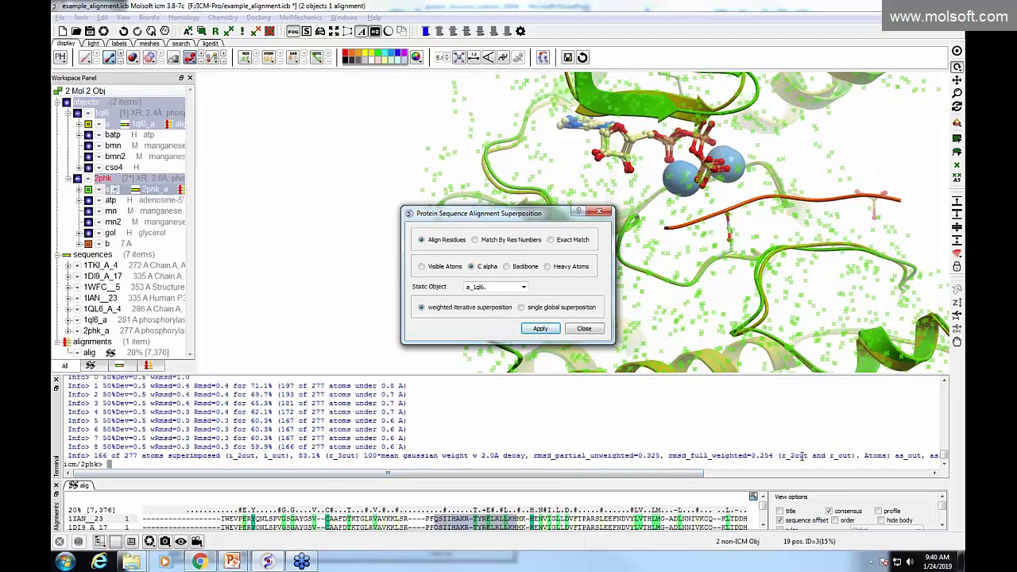
Run r_out in the terminal to read the RMSD of the superposition, and close the terminal and the superposition dialog
{"action": "left_click_drag", "start_coordinate": [831, 456], "coordinate": [852, 454]}
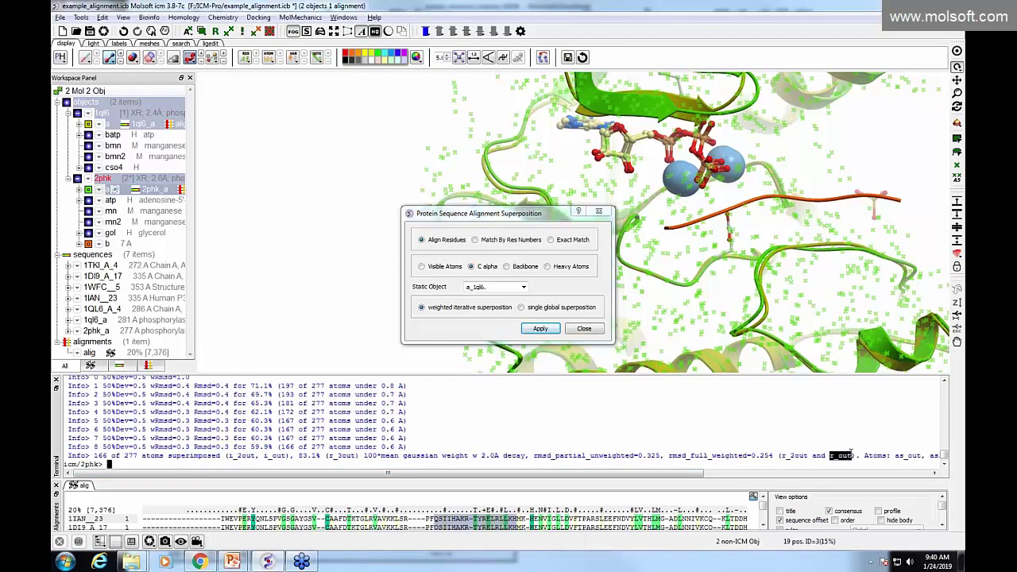
{"action": "middle_click", "coordinate": [666, 442]}
{"action": "key", "text": "Return"}
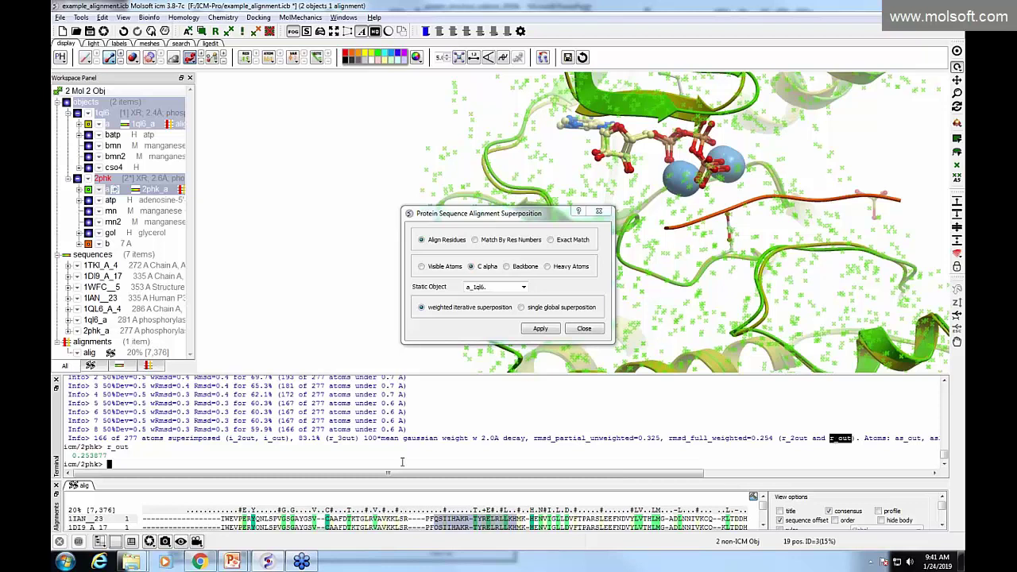
{"action": "left_click_drag", "start_coordinate": [73, 455], "coordinate": [125, 451]}
{"action": "type", "text": "for"}
{"action": "key", "text": "BackSpace"}
{"action": "key", "text": "BackSpace"}
{"action": "key", "text": "BackSpace"}
{"action": "key", "text": "BackSpace"}
{"action": "left_click", "coordinate": [57, 380]}
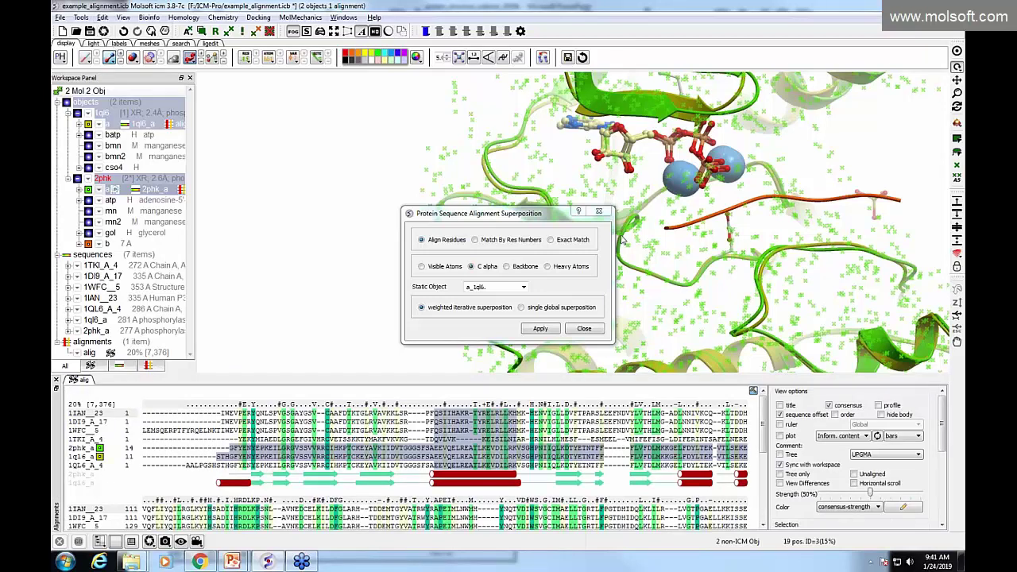
{"action": "left_click", "coordinate": [598, 211]}
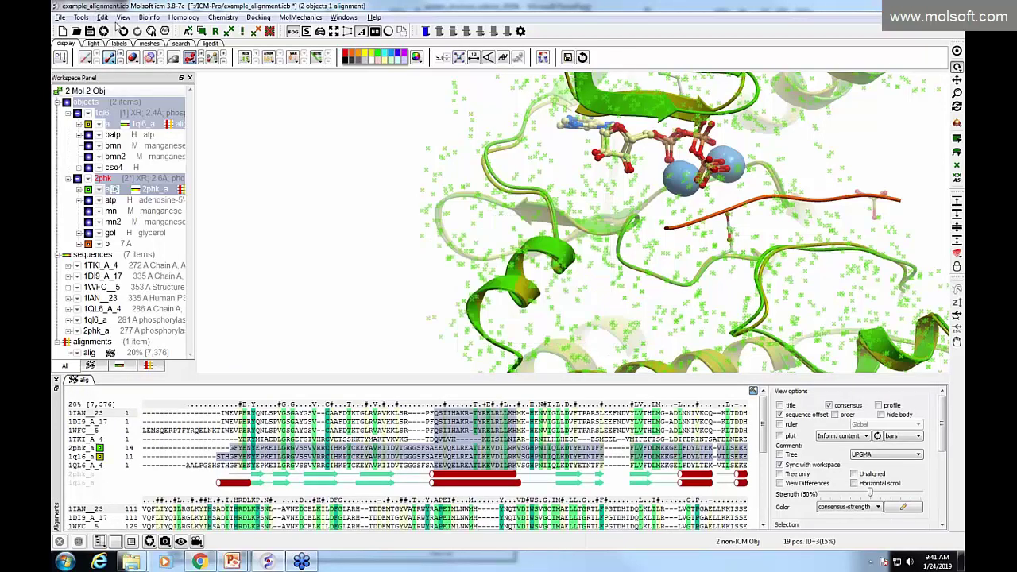
{"action": "left_click", "coordinate": [81, 17]}
{"action": "mouse_move", "coordinate": [93, 83]}
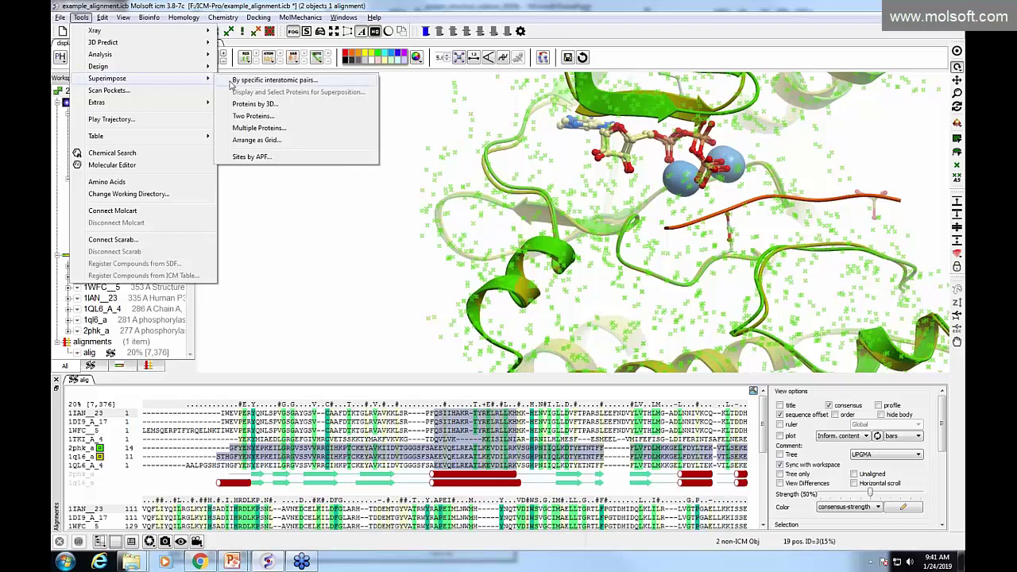
{"action": "left_click", "coordinate": [263, 109]}
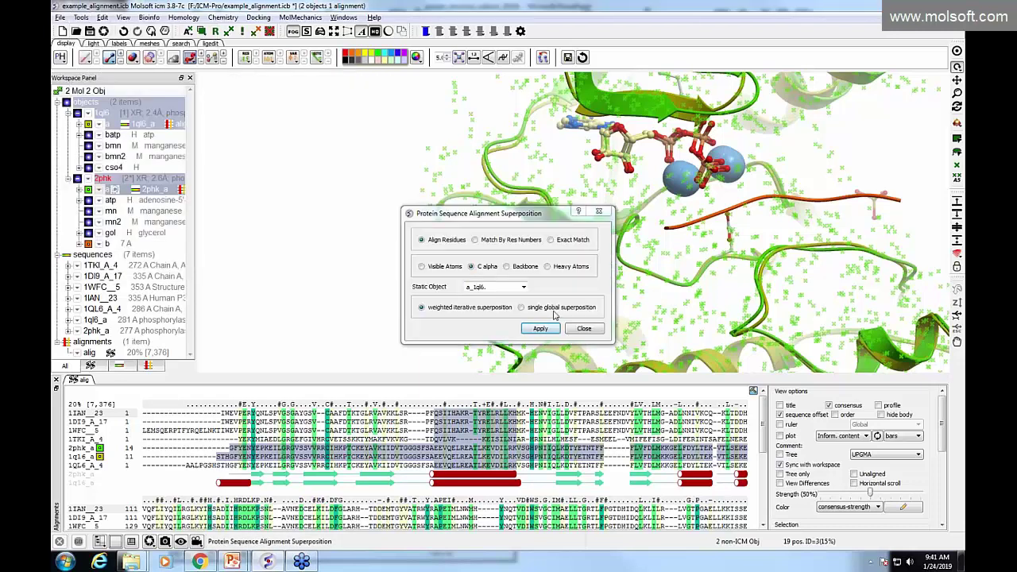
{"action": "left_click", "coordinate": [589, 328]}
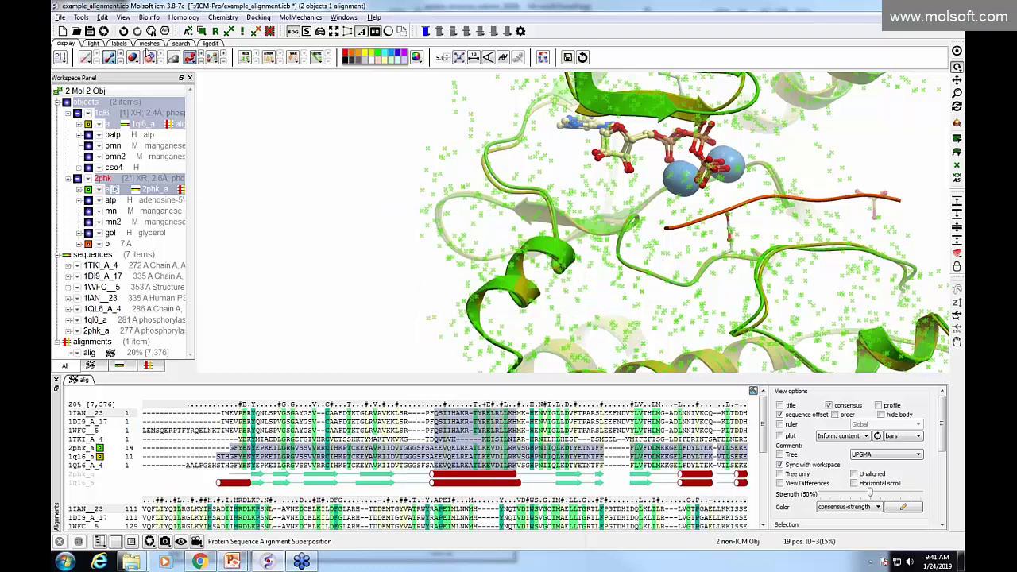
Examine the settings for superimposing the selected proteins by 3D structure, and dismiss them without applying
{"action": "left_click", "coordinate": [81, 17]}
{"action": "mouse_move", "coordinate": [191, 77]}
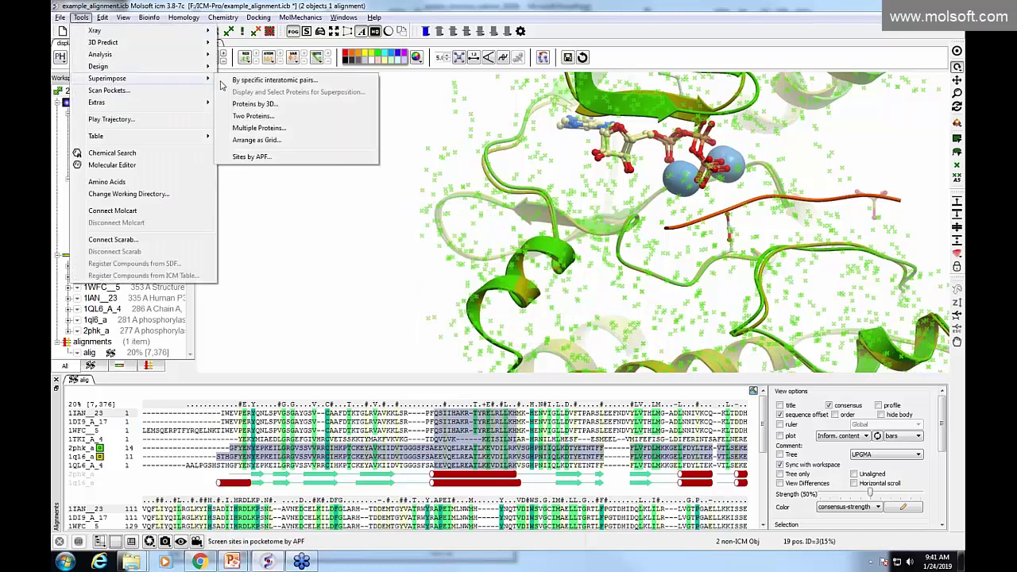
{"action": "left_click", "coordinate": [282, 102]}
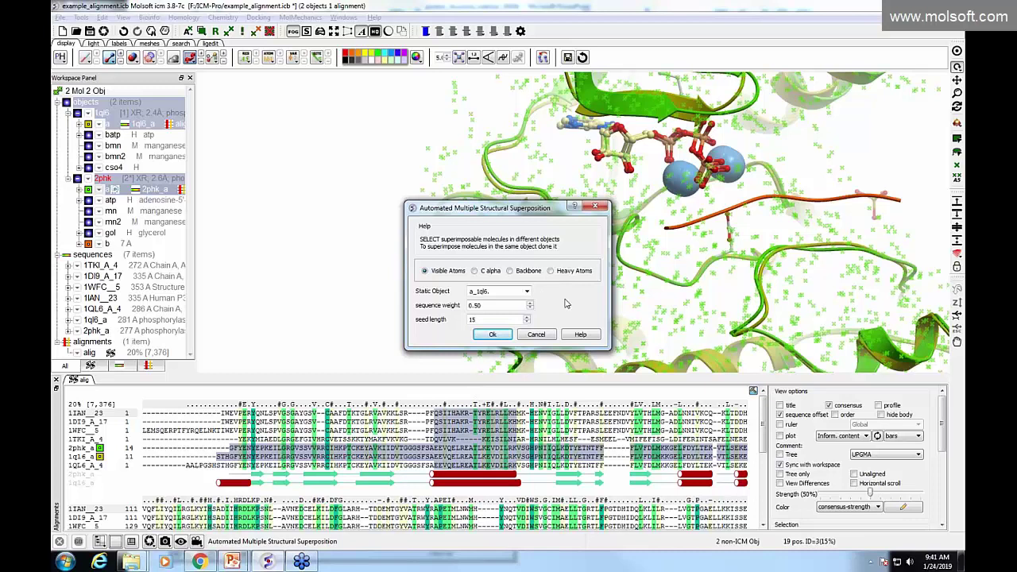
{"action": "left_click", "coordinate": [537, 334]}
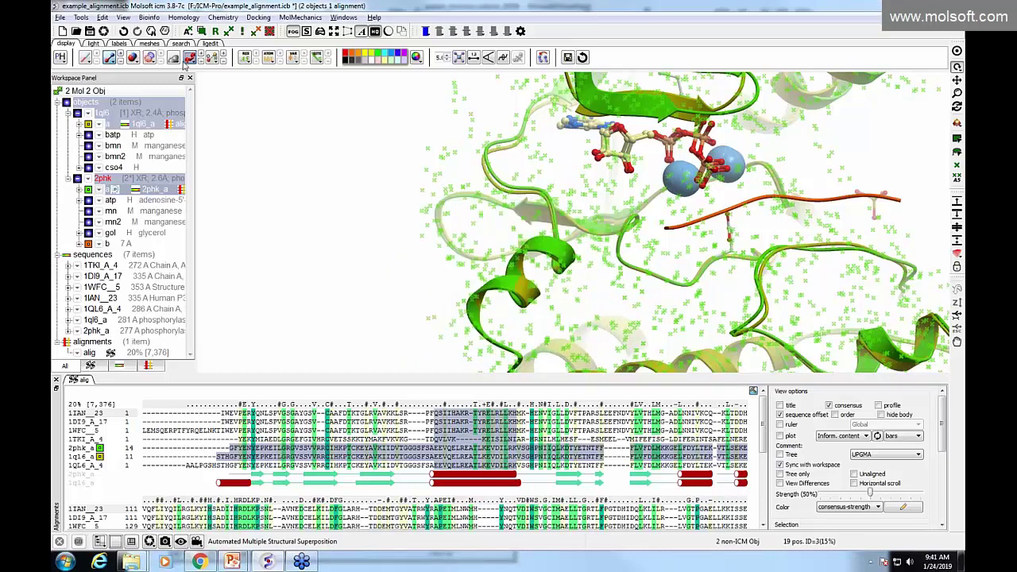
Check the static object choice for superimposing the selection, cancel it, and clear the selection
{"action": "left_click", "coordinate": [542, 57]}
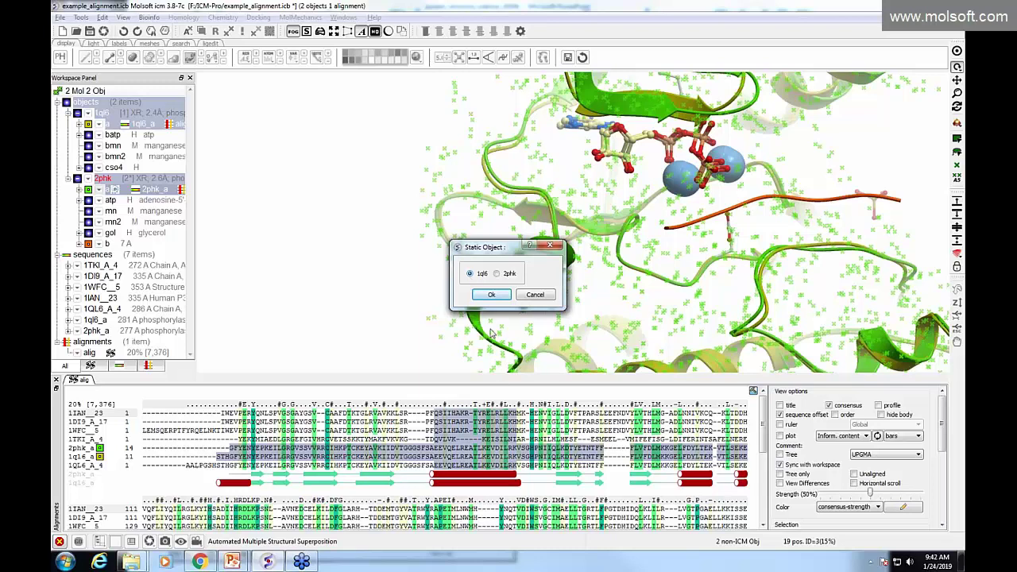
{"action": "left_click", "coordinate": [535, 295]}
{"action": "scroll", "coordinate": [445, 258], "scroll_direction": "down", "scroll_amount": 3}
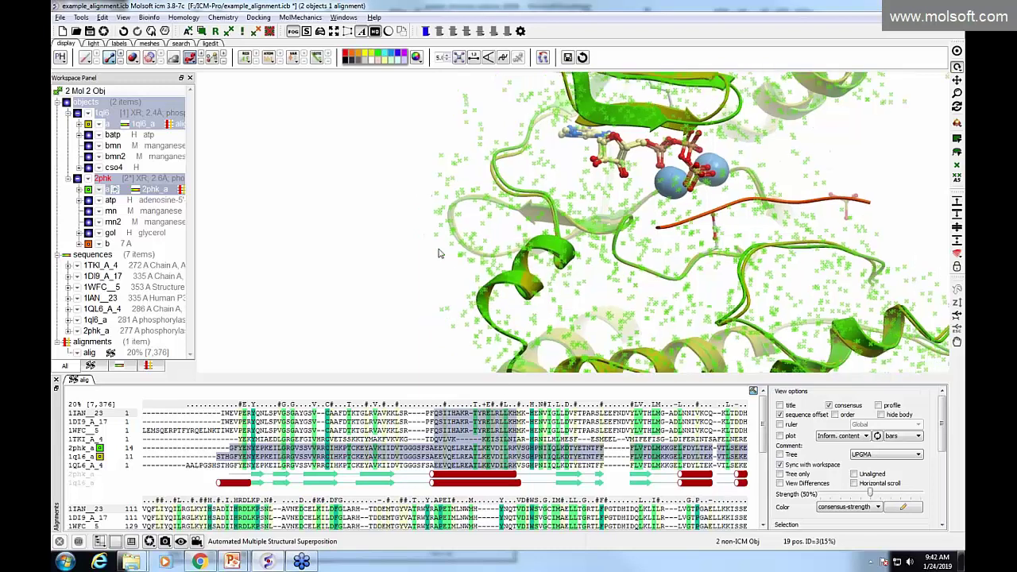
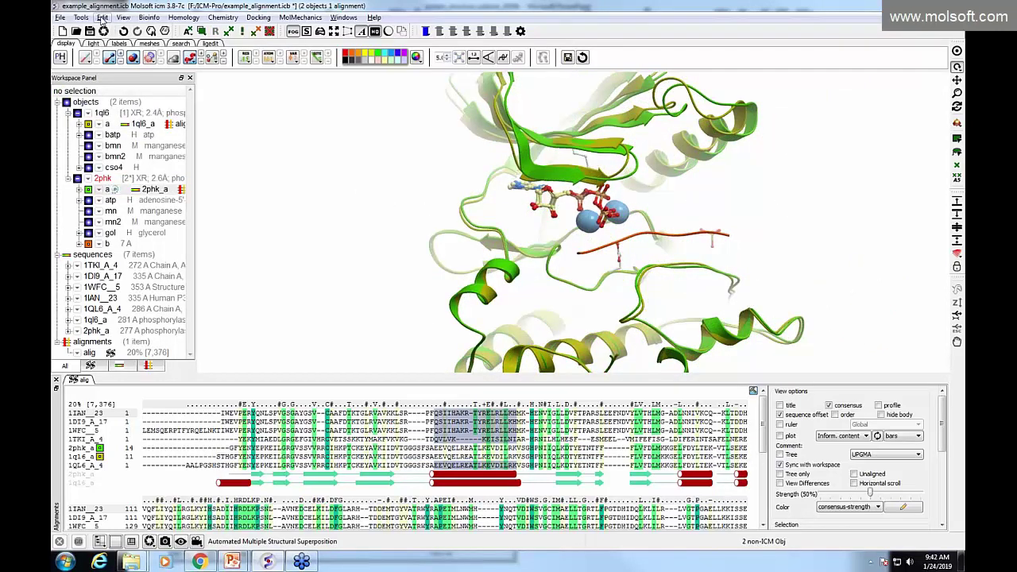
{"action": "left_click", "coordinate": [101, 18]}
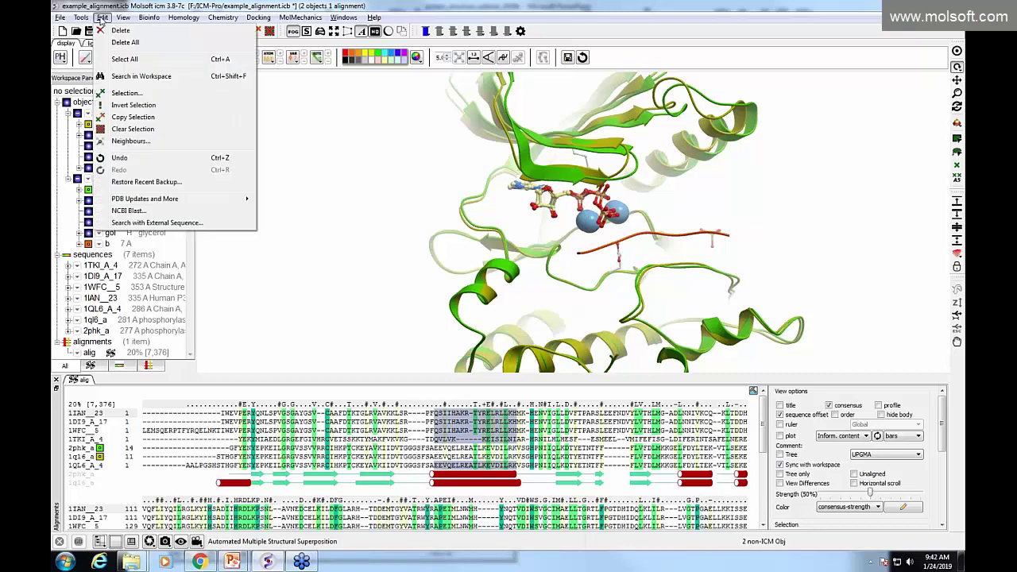
{"action": "mouse_move", "coordinate": [88, 20]}
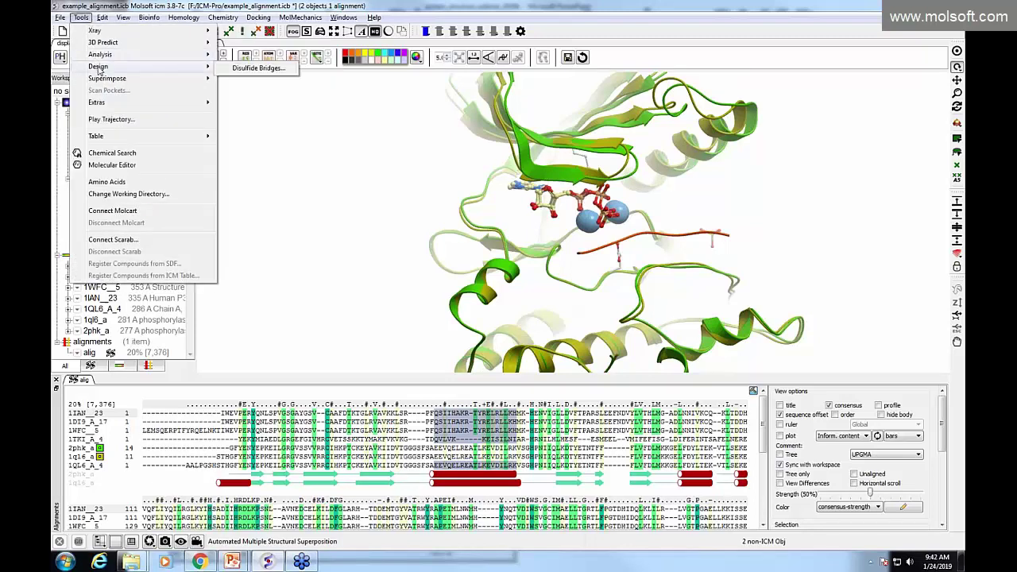
{"action": "mouse_move", "coordinate": [106, 79]}
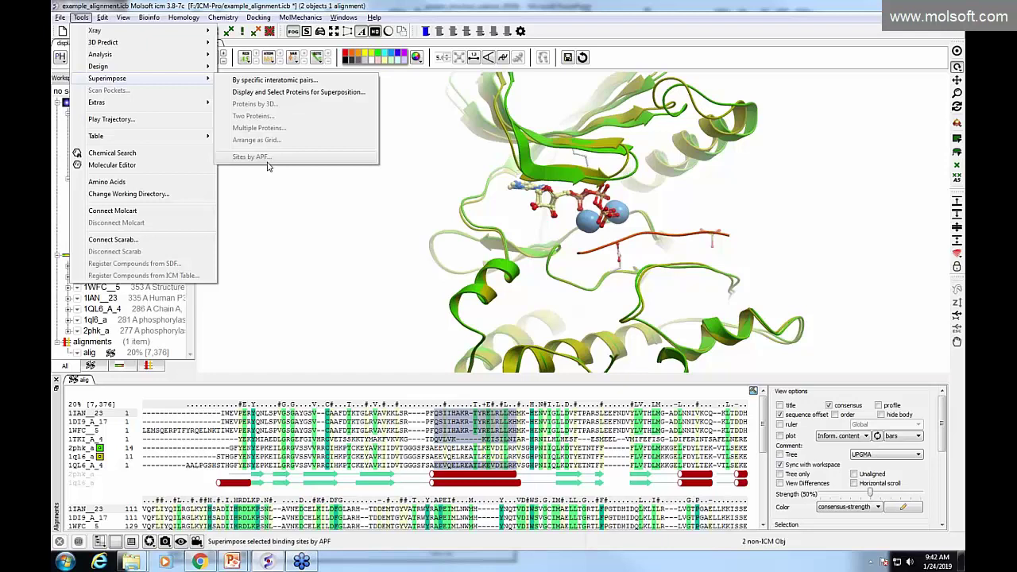
{"action": "left_click", "coordinate": [317, 217]}
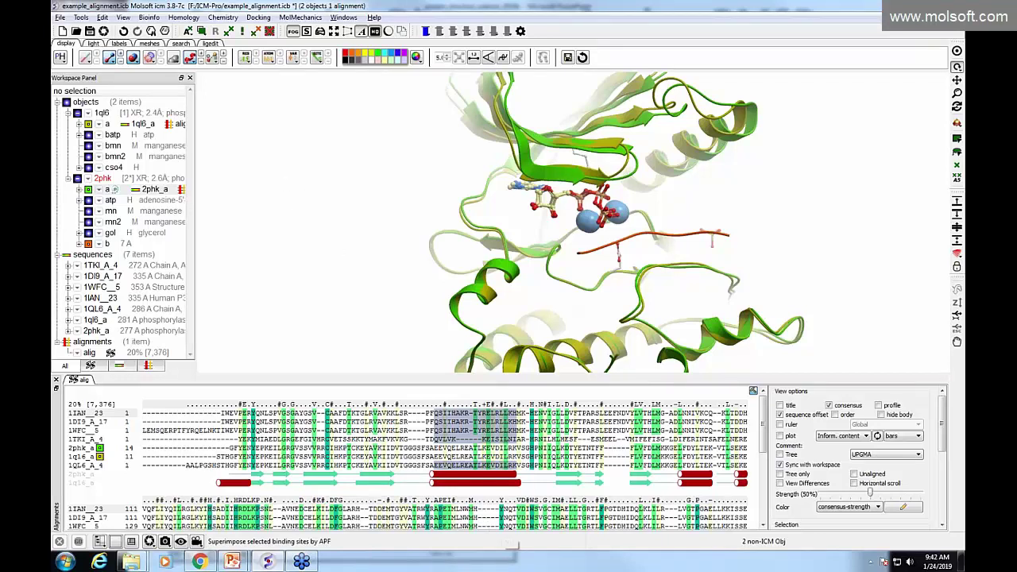
{"action": "key", "text": "alt+Tab"}
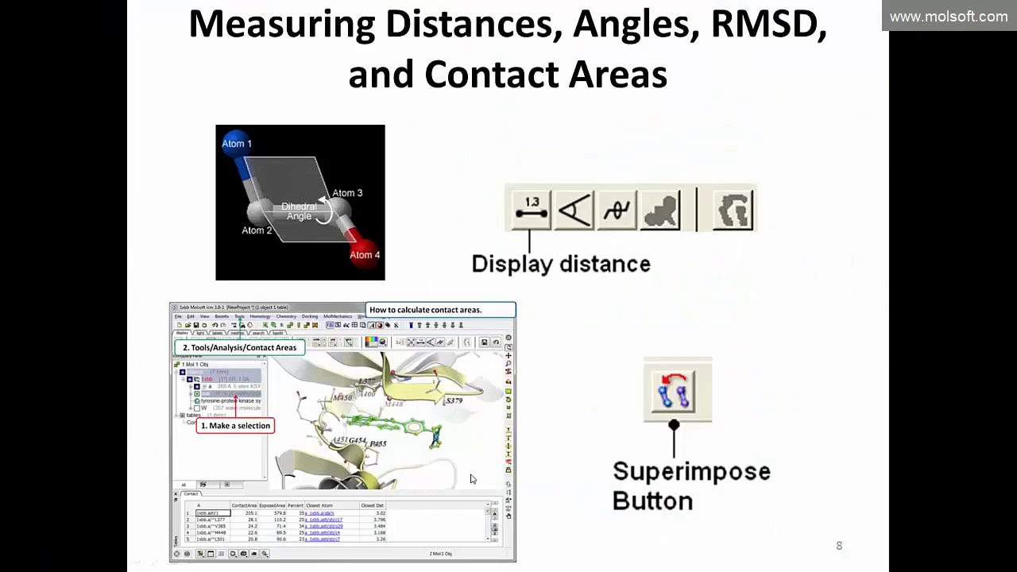
{"action": "left_click", "coordinate": [472, 479]}
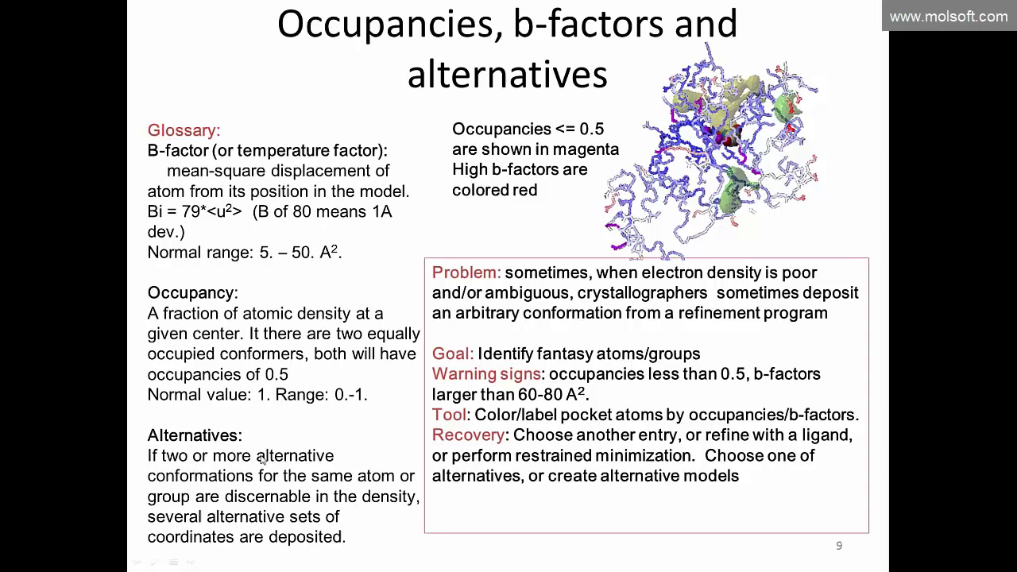
{"action": "key", "text": "alt+Tab"}
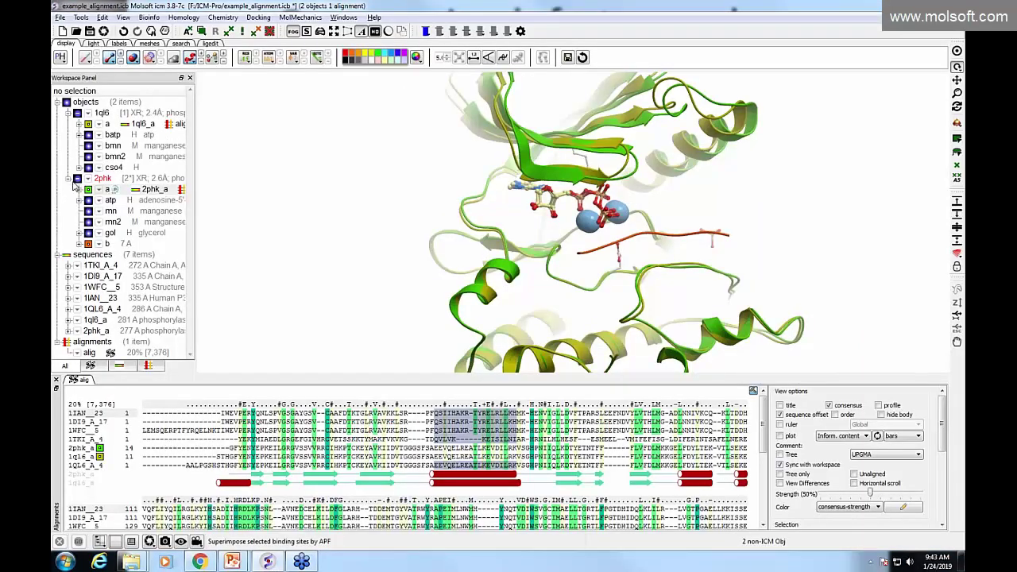
Hide the 1ql6 structure and color the remaining 2phk ribbon by bfactor
{"action": "left_click", "coordinate": [77, 113]}
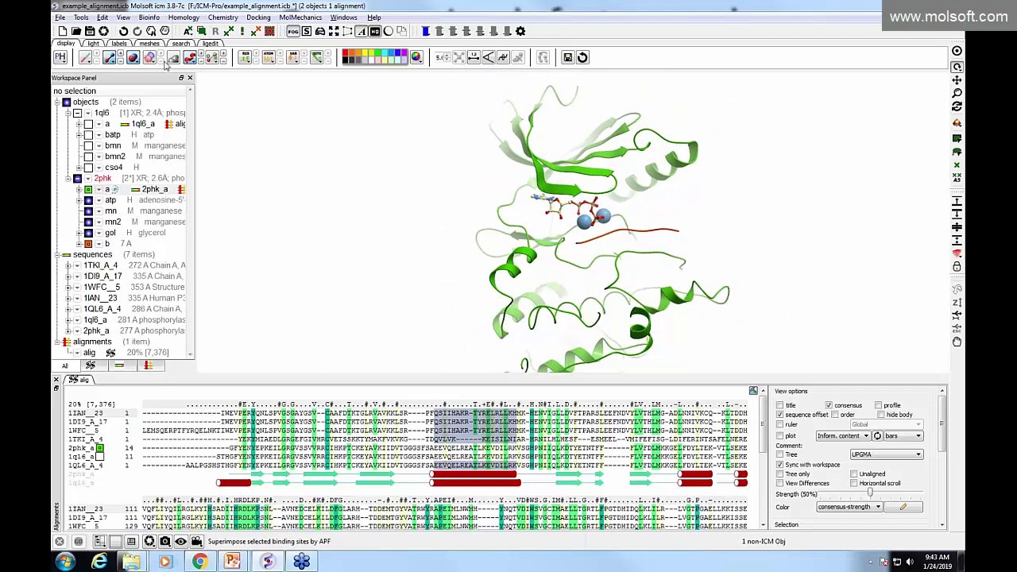
{"action": "left_click", "coordinate": [191, 59]}
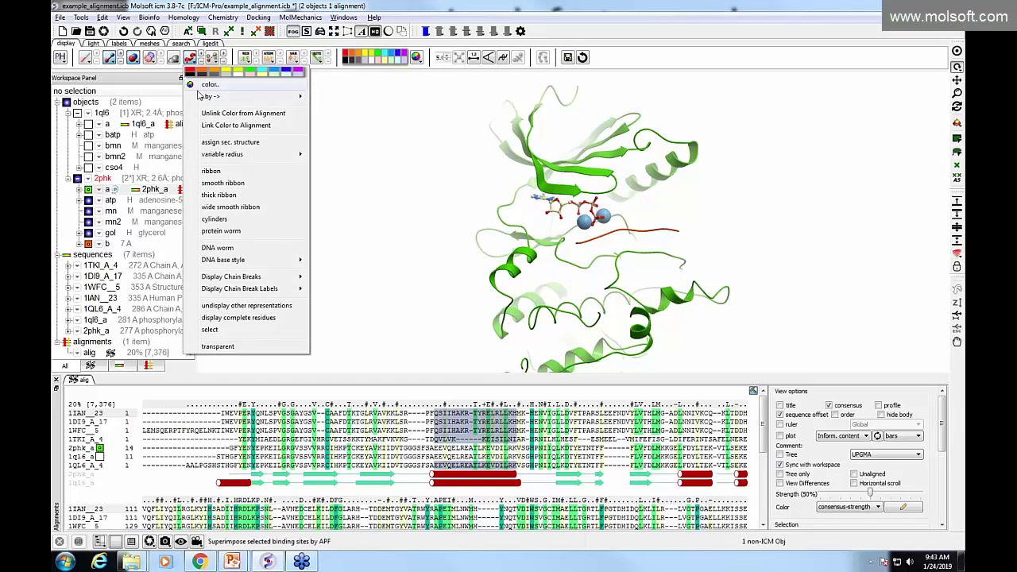
{"action": "mouse_move", "coordinate": [302, 99]}
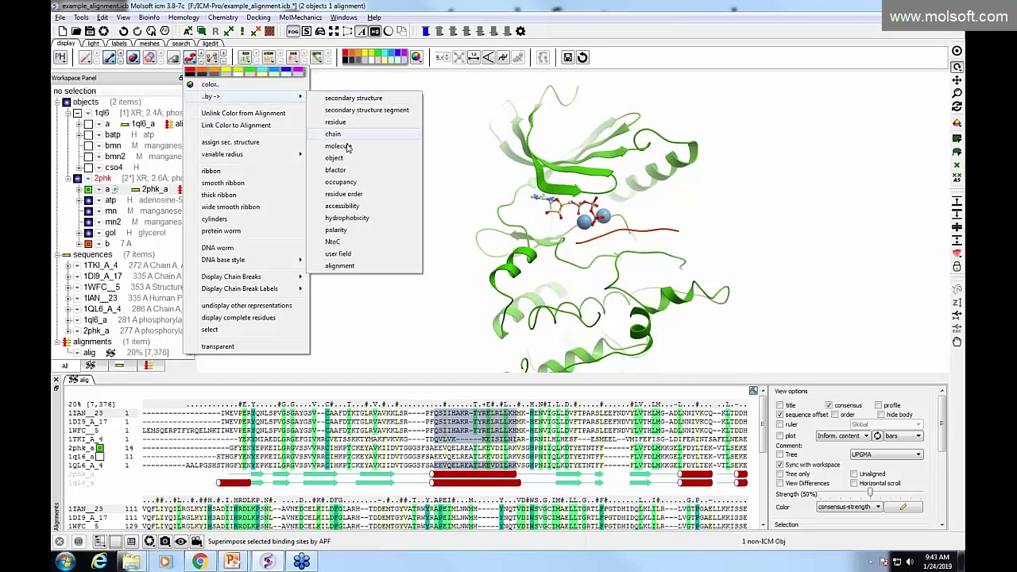
{"action": "left_click", "coordinate": [336, 170]}
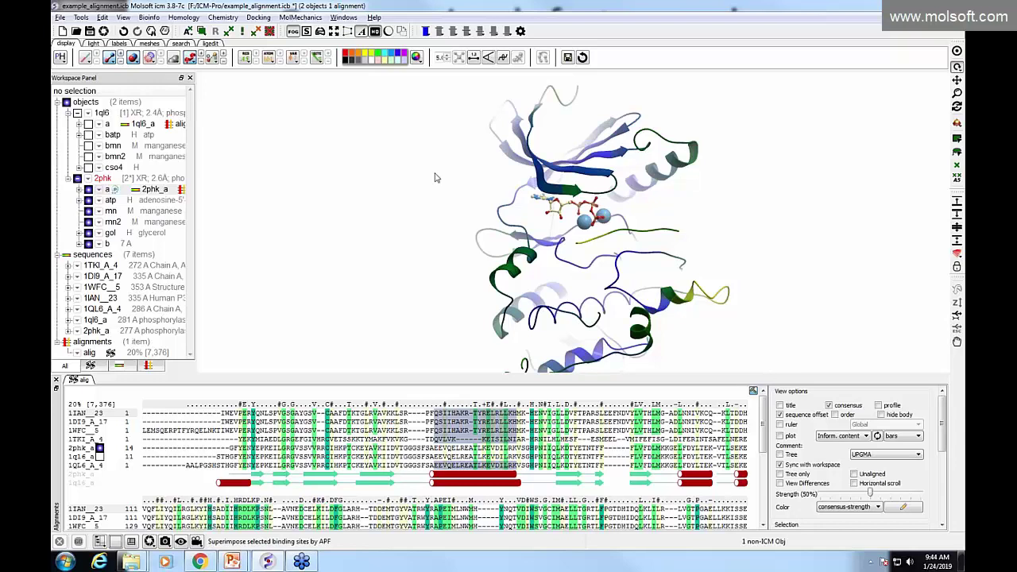
Display the color scale bar for the B-factor coloring and turn off the fog effect
{"action": "left_click", "coordinate": [123, 44]}
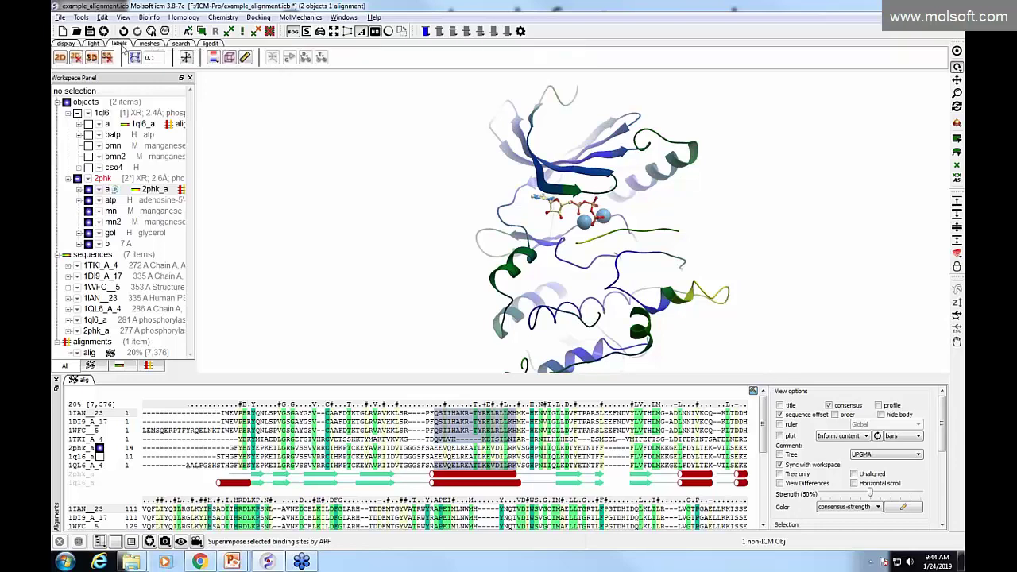
{"action": "left_click", "coordinate": [214, 60]}
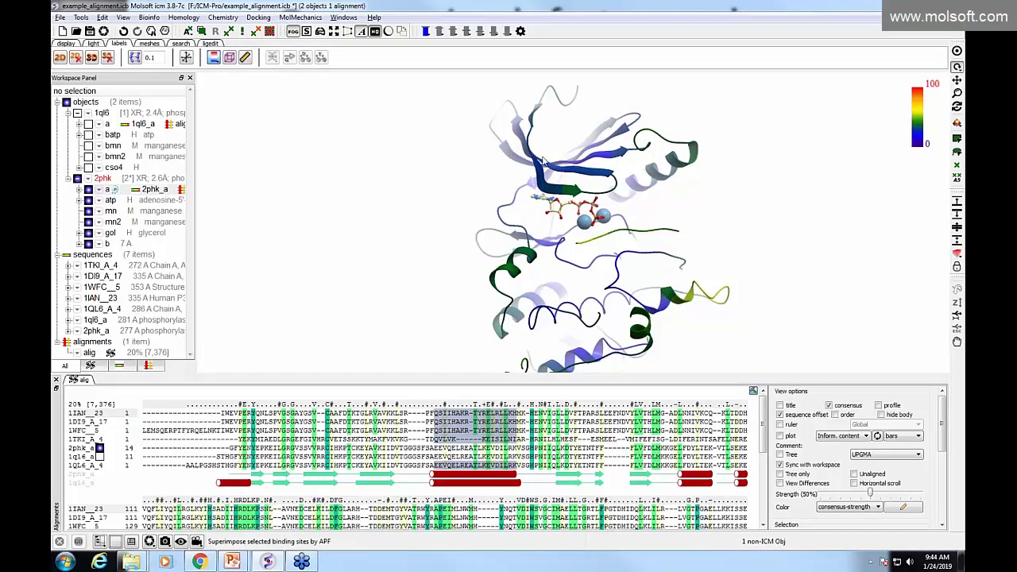
{"action": "left_click_drag", "start_coordinate": [576, 199], "coordinate": [593, 198]}
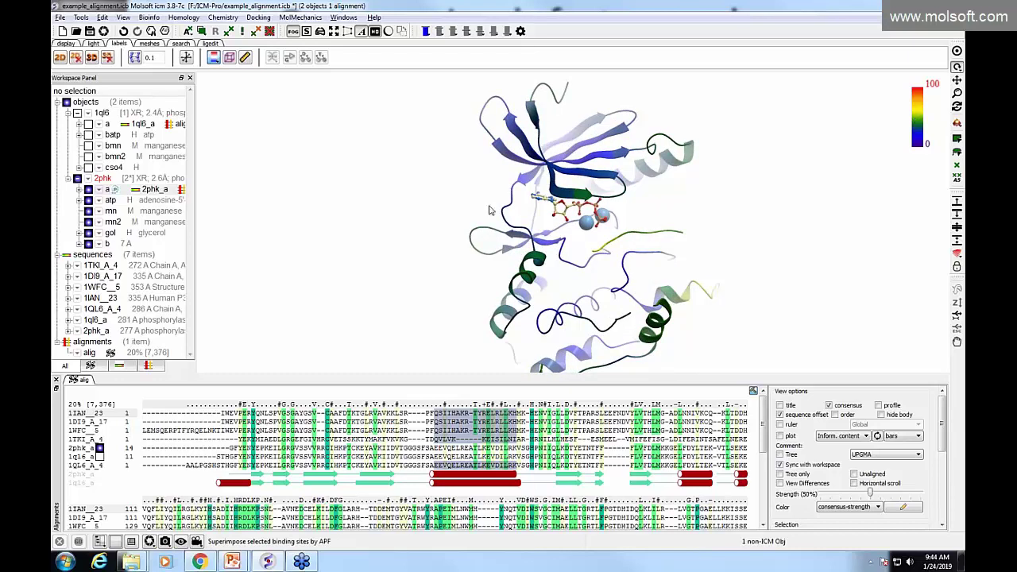
{"action": "left_click_drag", "start_coordinate": [589, 199], "coordinate": [541, 294]}
{"action": "mouse_move", "coordinate": [726, 254]}
{"action": "left_mouse_down"}
{"action": "mouse_move", "coordinate": [733, 267]}
{"action": "mouse_move", "coordinate": [744, 259]}
{"action": "left_mouse_up"}
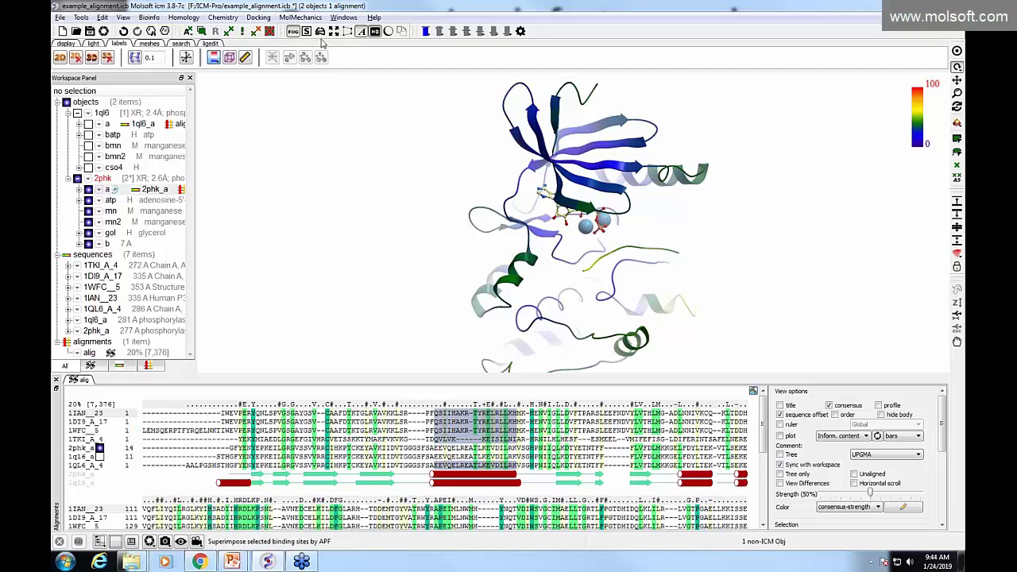
{"action": "left_click", "coordinate": [292, 33]}
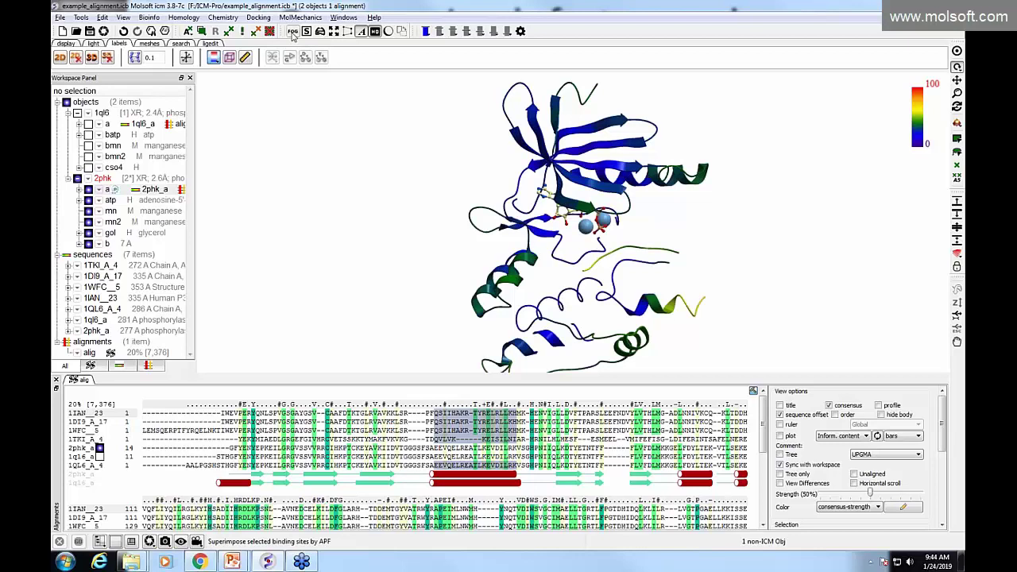
Turn the fog effect back on after comparing the view without it, and inspect the B-factor colored 2phk ribbon from several angles
{"action": "left_click", "coordinate": [293, 33]}
{"action": "left_click", "coordinate": [292, 32]}
{"action": "left_click", "coordinate": [292, 32]}
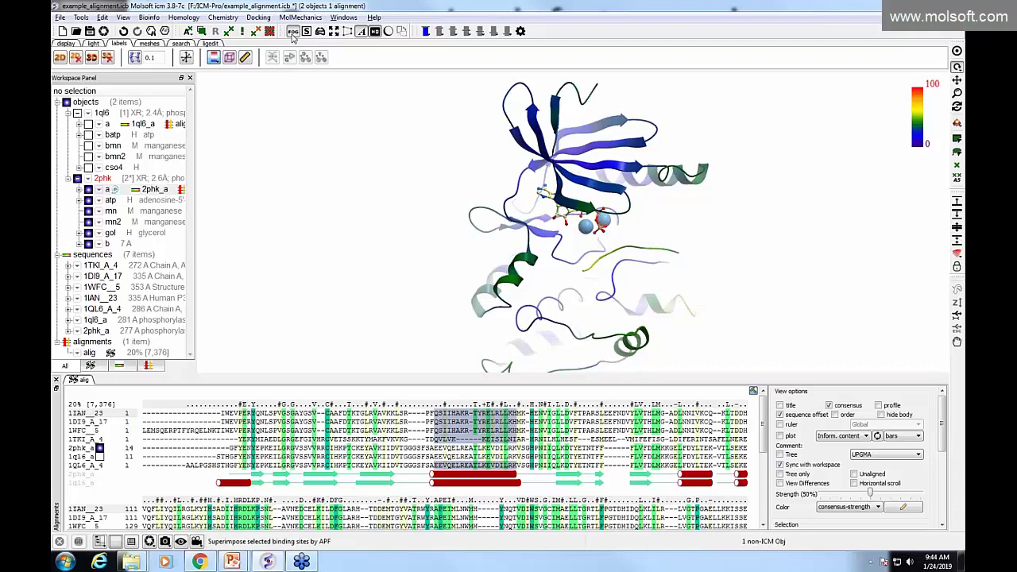
{"action": "left_click", "coordinate": [292, 33]}
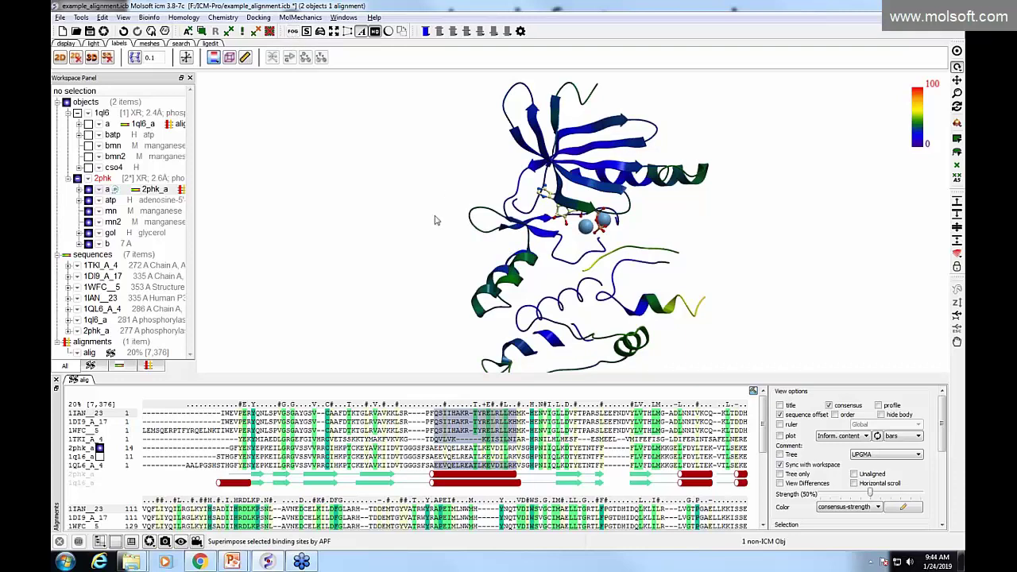
{"action": "left_click", "coordinate": [293, 32]}
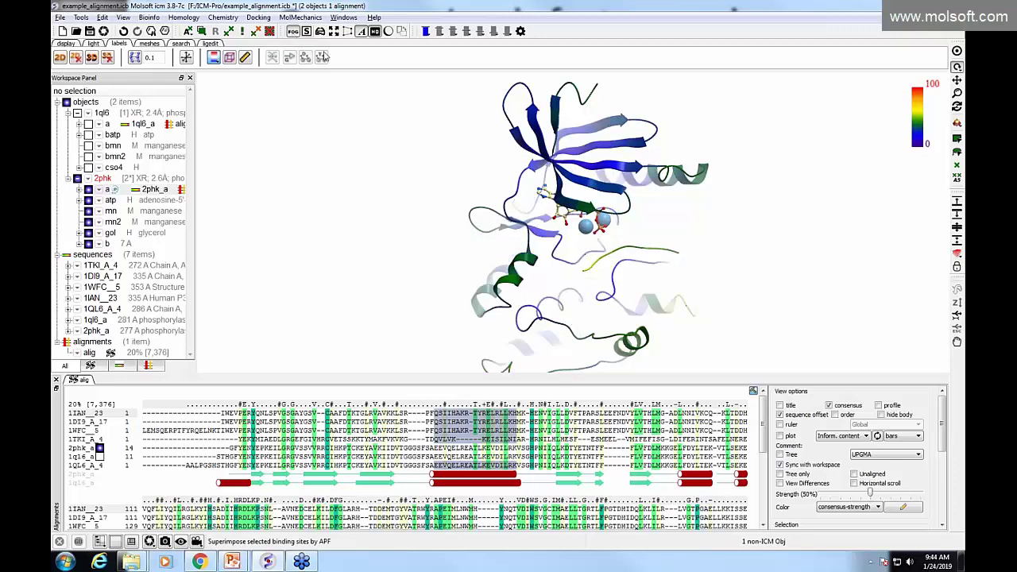
{"action": "left_click_drag", "start_coordinate": [697, 249], "coordinate": [656, 214]}
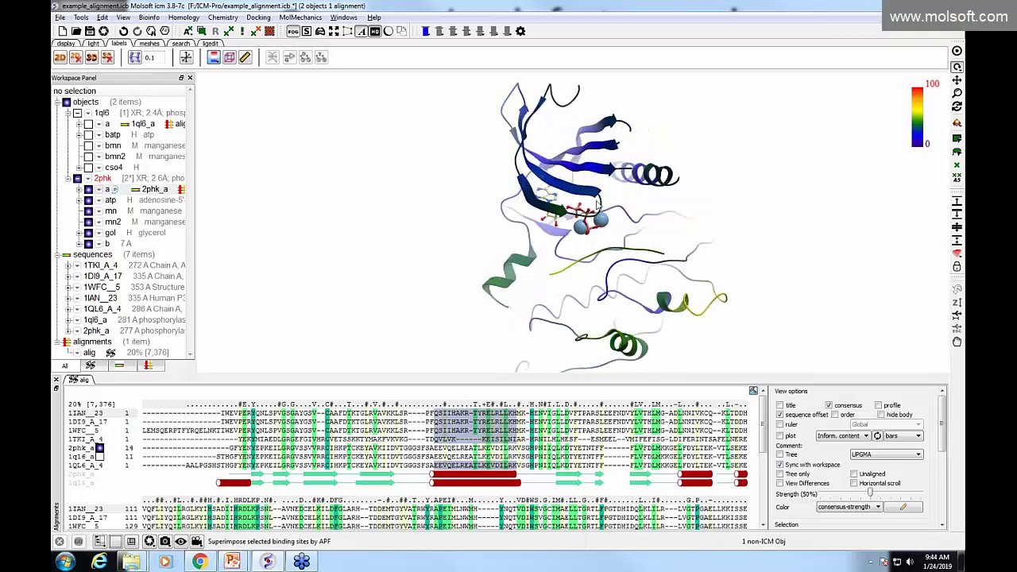
{"action": "left_click_drag", "start_coordinate": [413, 203], "coordinate": [491, 207]}
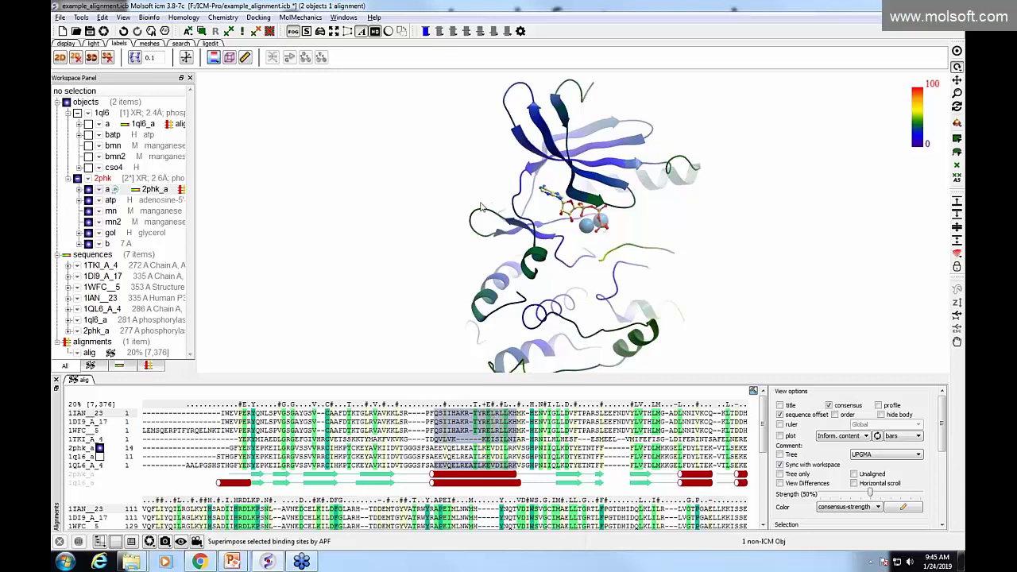
{"action": "left_click_drag", "start_coordinate": [464, 202], "coordinate": [452, 213]}
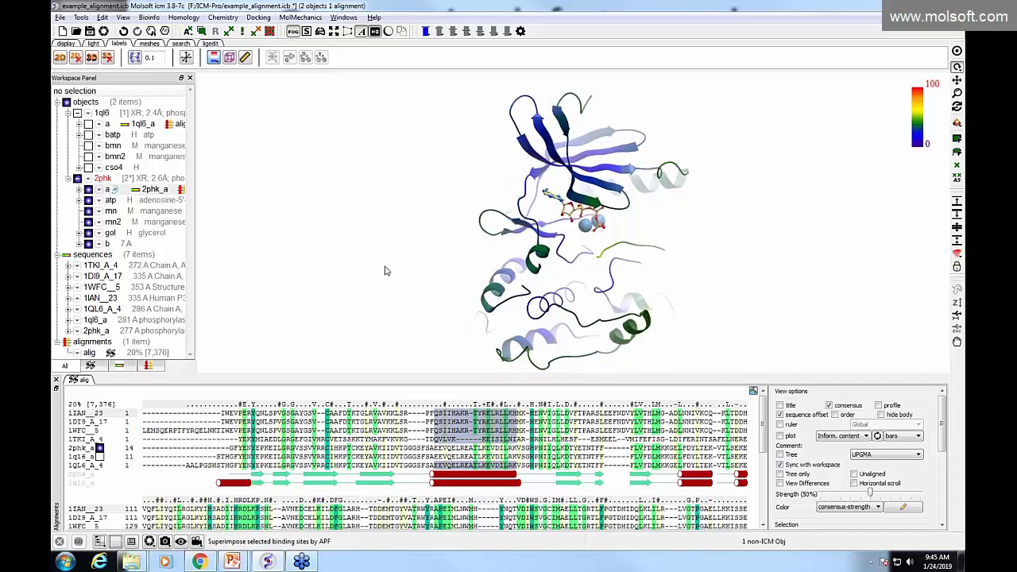
{"action": "left_click_drag", "start_coordinate": [425, 187], "coordinate": [383, 190]}
Check the color-by options for the wire representation, including bfactor and occupancy, and dismiss them without applying
{"action": "left_click", "coordinate": [65, 43]}
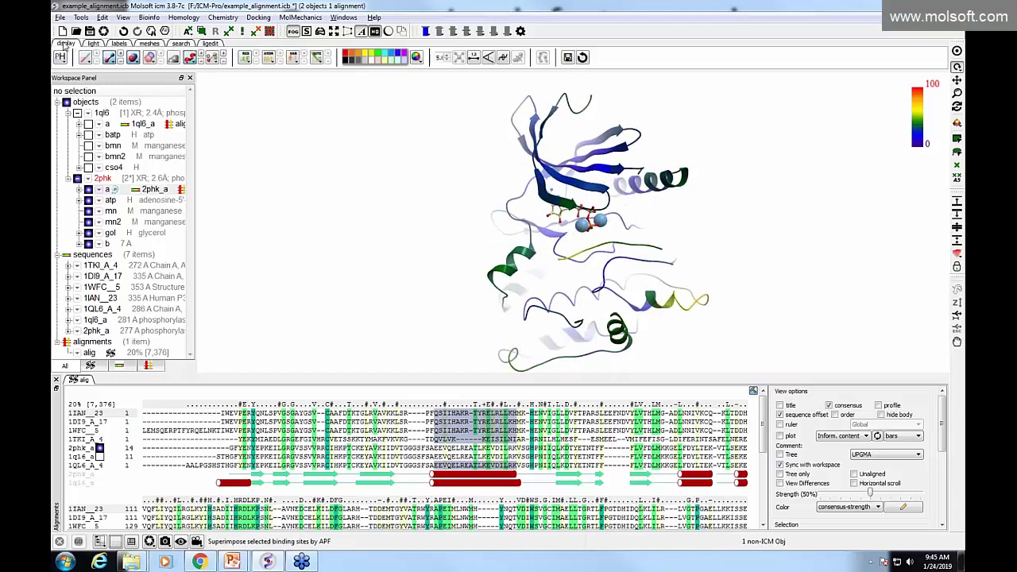
{"action": "left_click", "coordinate": [85, 58]}
{"action": "mouse_move", "coordinate": [112, 109]}
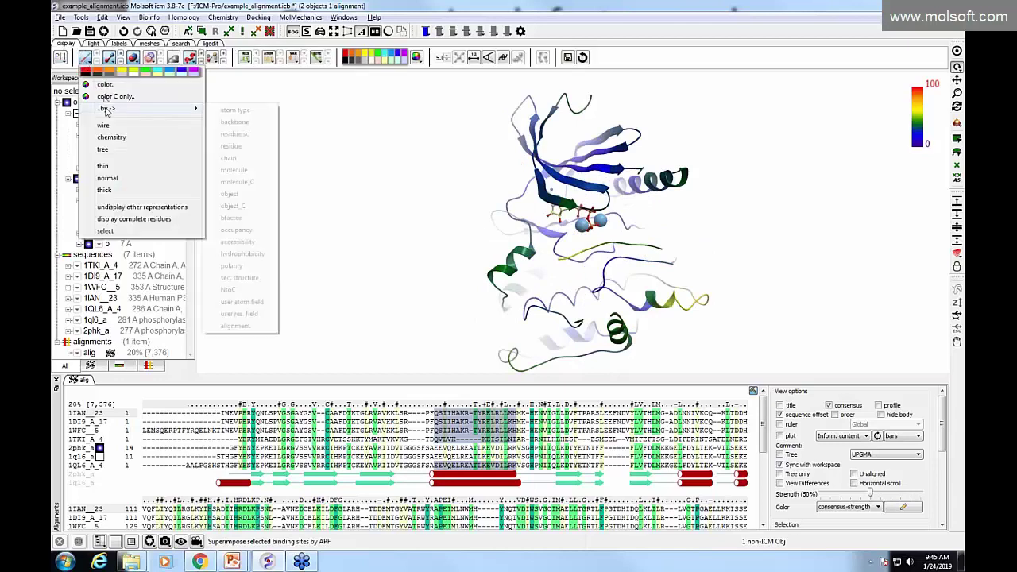
{"action": "left_click", "coordinate": [322, 150]}
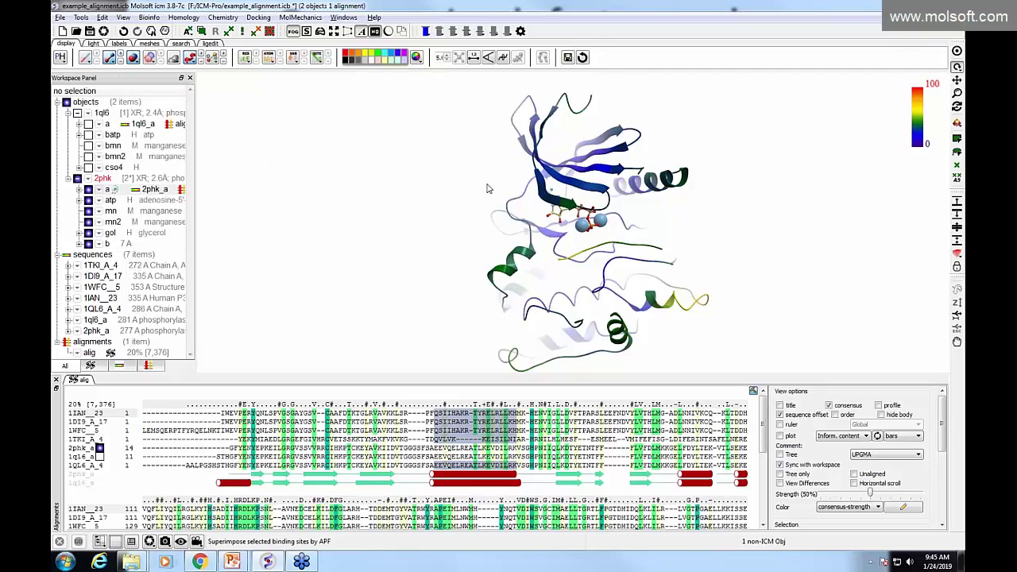
{"action": "left_click_drag", "start_coordinate": [487, 187], "coordinate": [513, 182]}
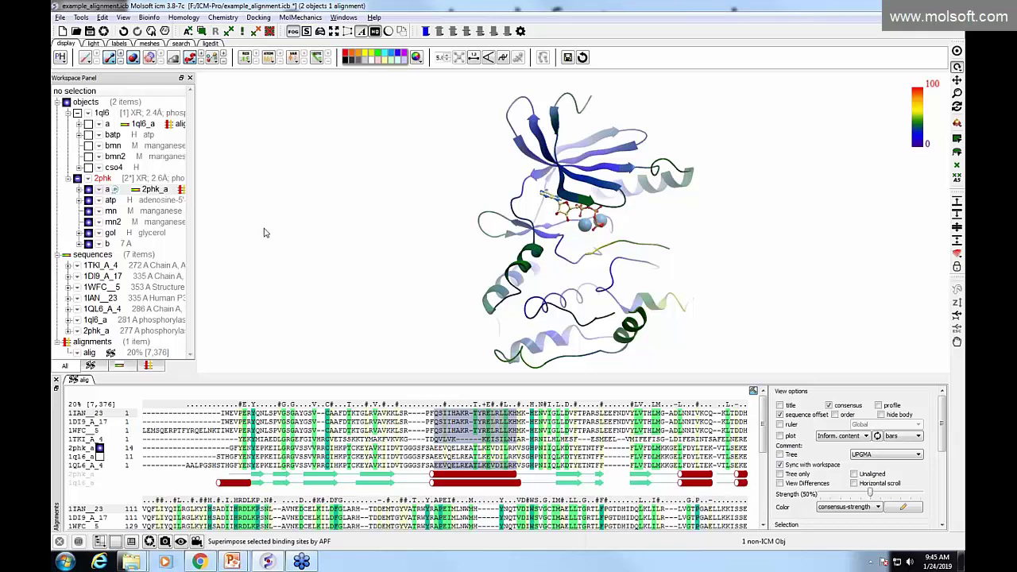
Switch to the PowerPoint slide show, view the example slide on alternative positions in entry 1hmt, and return to ICM
{"action": "key", "text": "alt+Tab"}
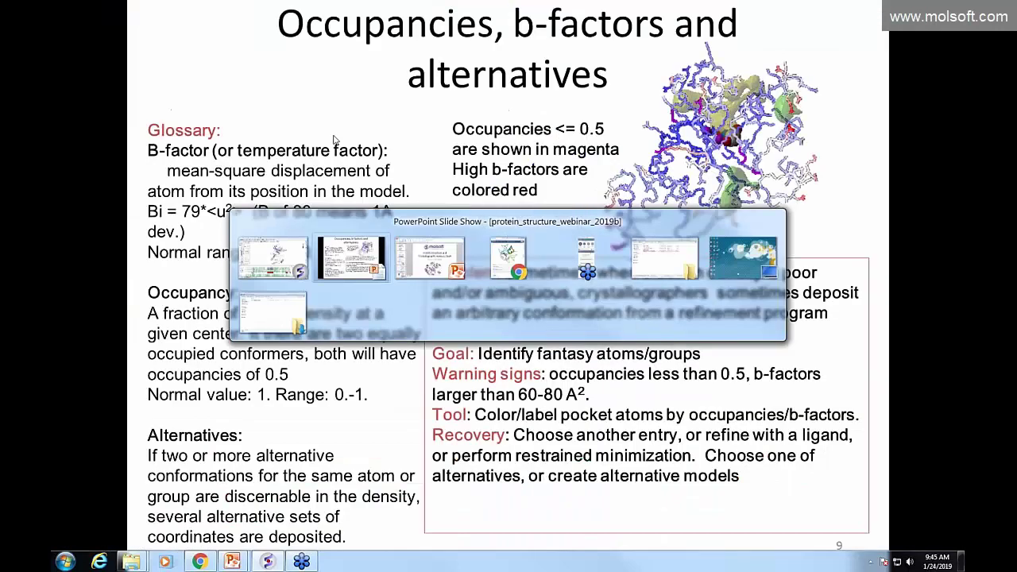
{"action": "left_click", "coordinate": [265, 263]}
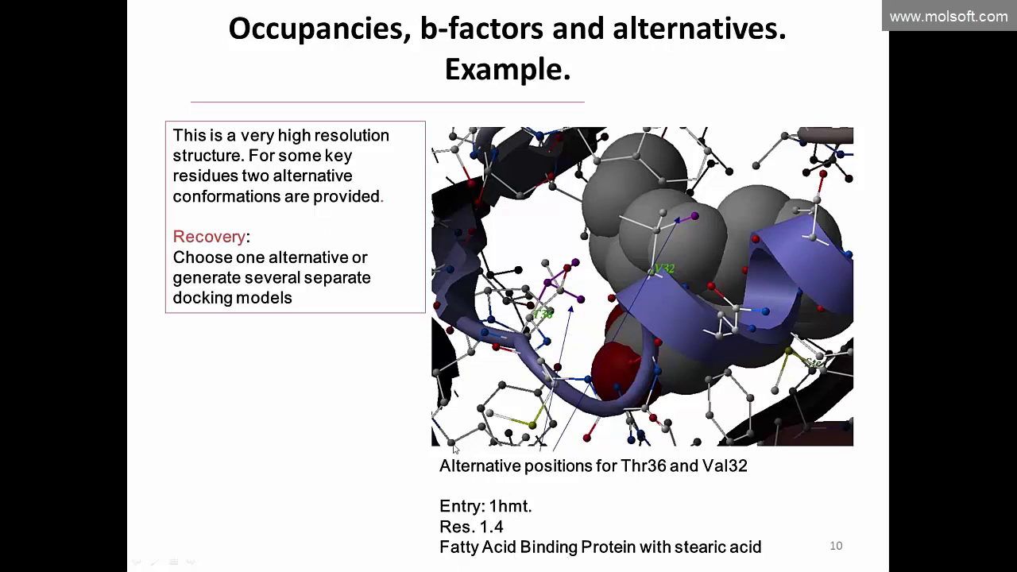
{"action": "key", "text": "alt+Tab"}
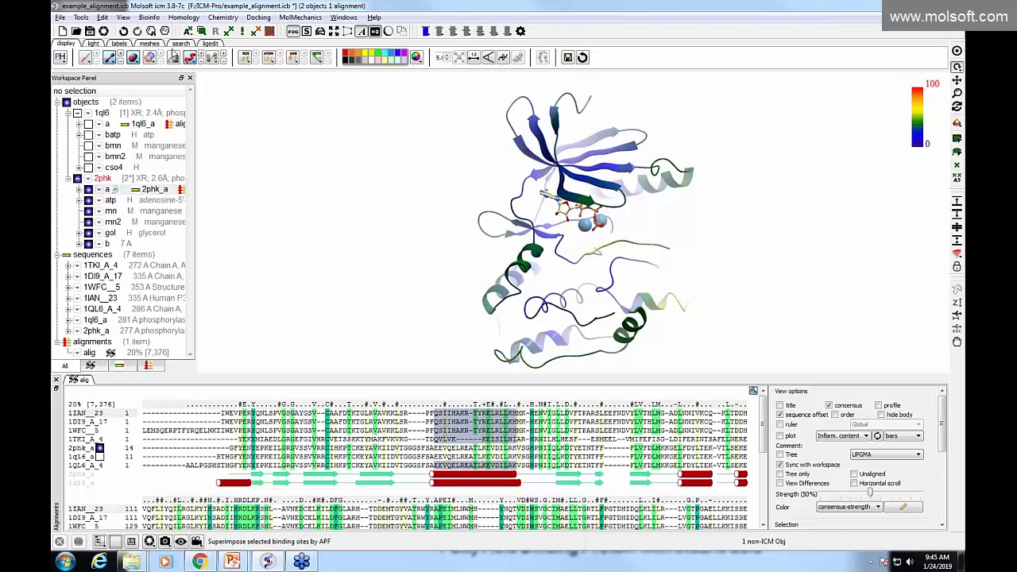
Delete all objects, sequences and alignments from the workspace
{"action": "left_click", "coordinate": [180, 43]}
{"action": "left_click", "coordinate": [102, 16]}
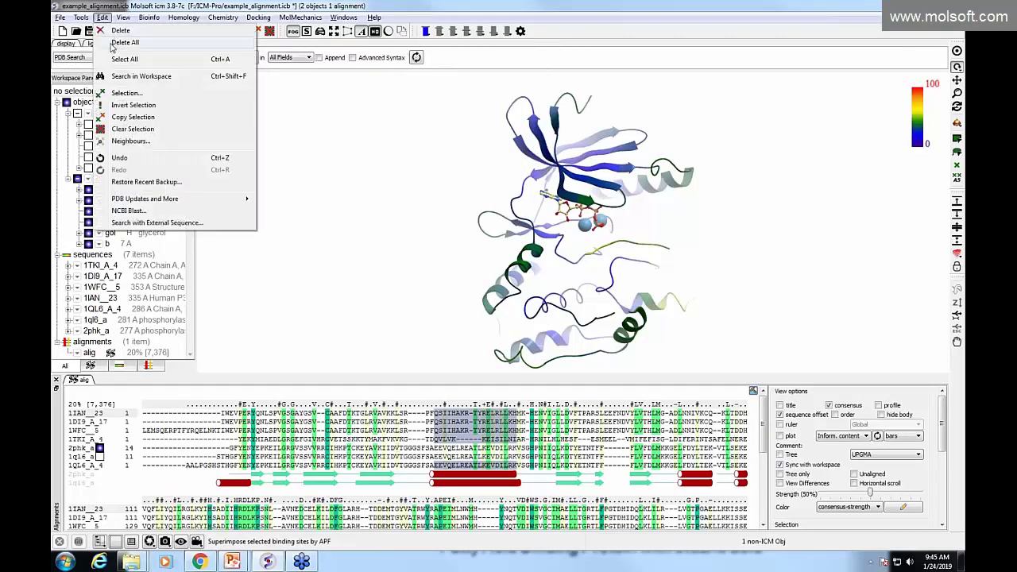
{"action": "left_click", "coordinate": [127, 158]}
{"action": "left_click", "coordinate": [522, 291]}
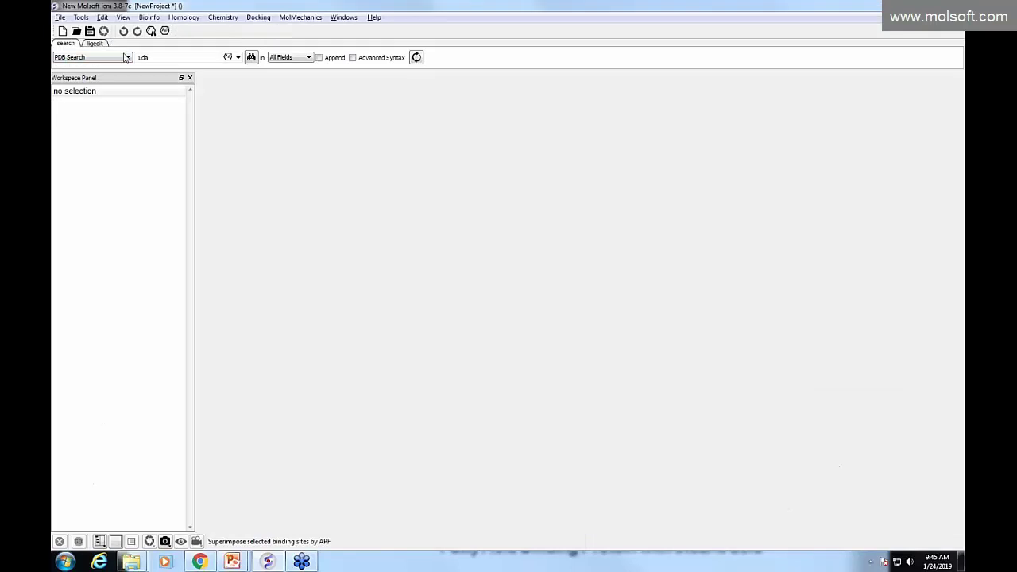
Load the PDB entry 1hmt through the PDB search, declining the PDB index update
{"action": "left_click", "coordinate": [145, 57]}
{"action": "type", "text": "1hmt"}
{"action": "key", "text": "Return"}
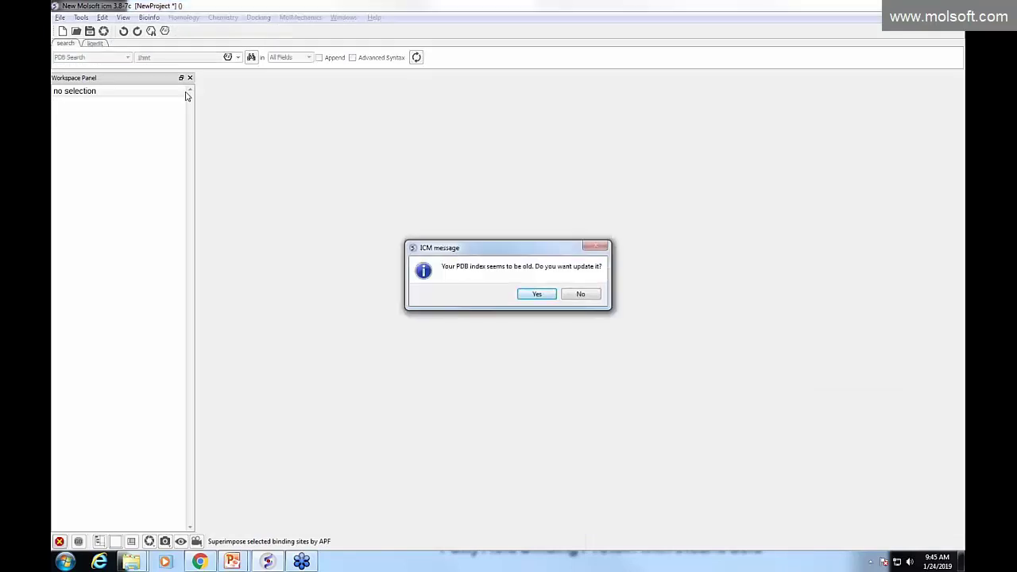
{"action": "left_click", "coordinate": [581, 294]}
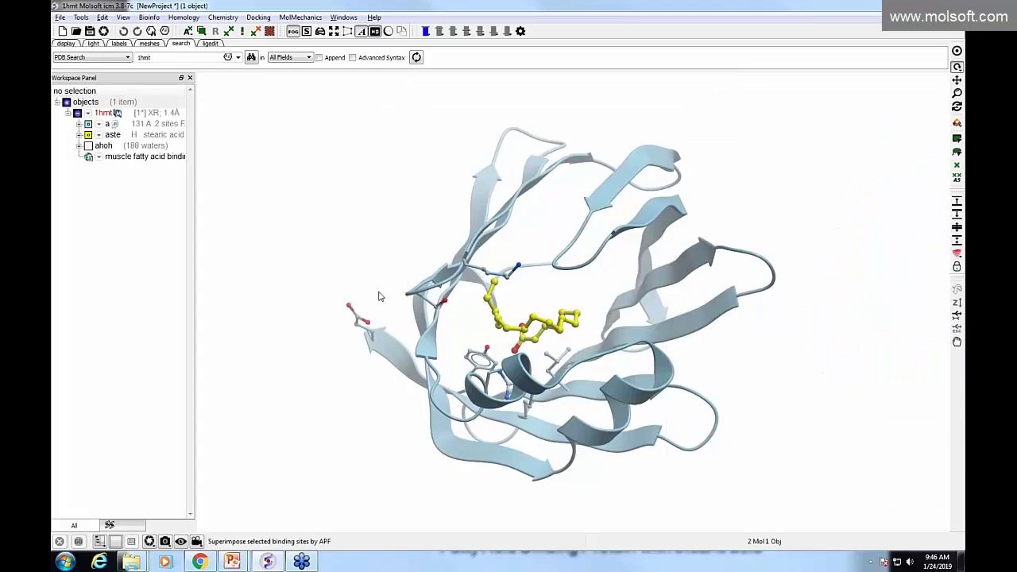
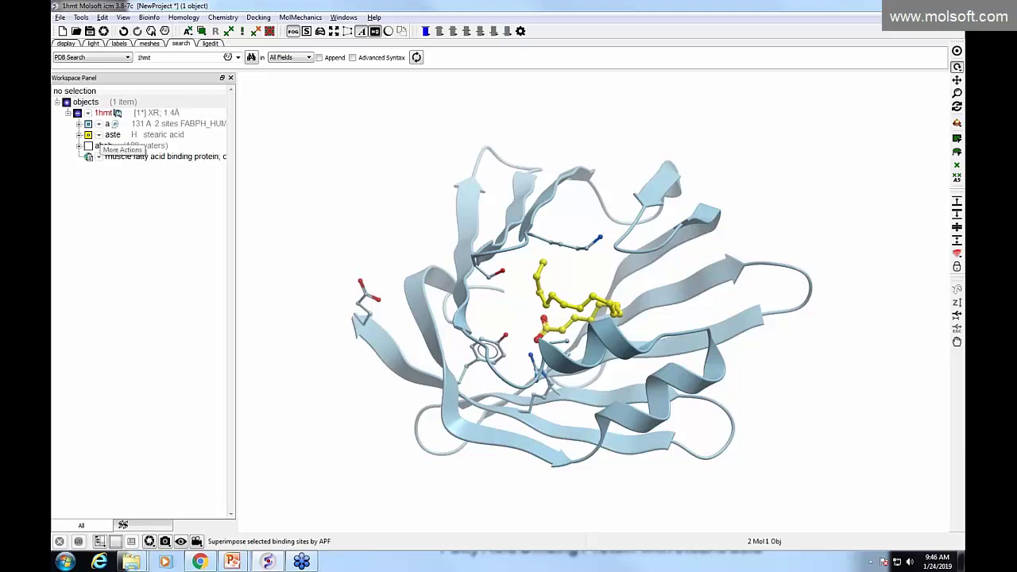
Select residue V32 in the sequence of 1hmt chain a and center the view on it
{"action": "left_click", "coordinate": [78, 125]}
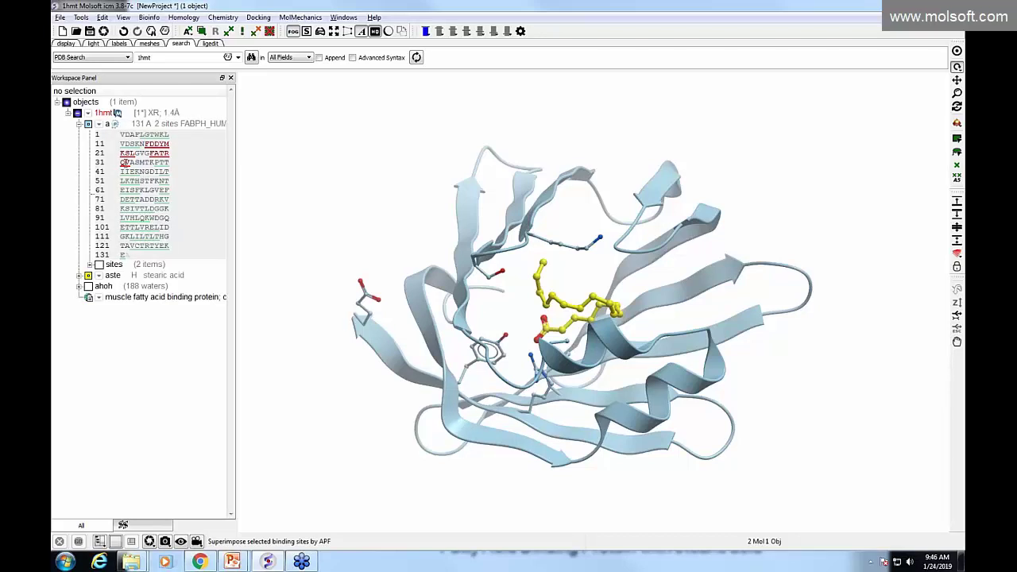
{"action": "left_click", "coordinate": [125, 163]}
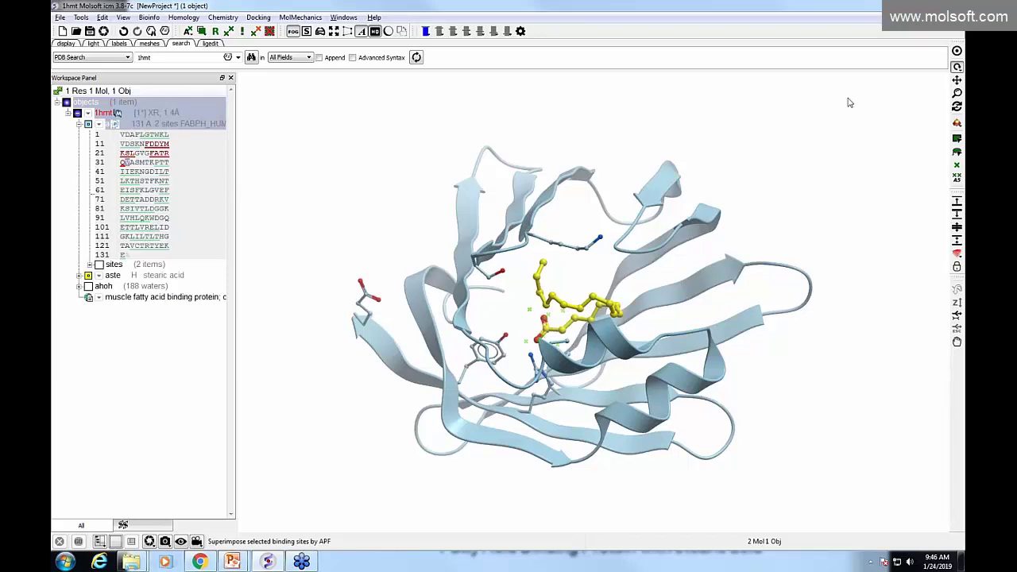
{"action": "left_click", "coordinate": [957, 53]}
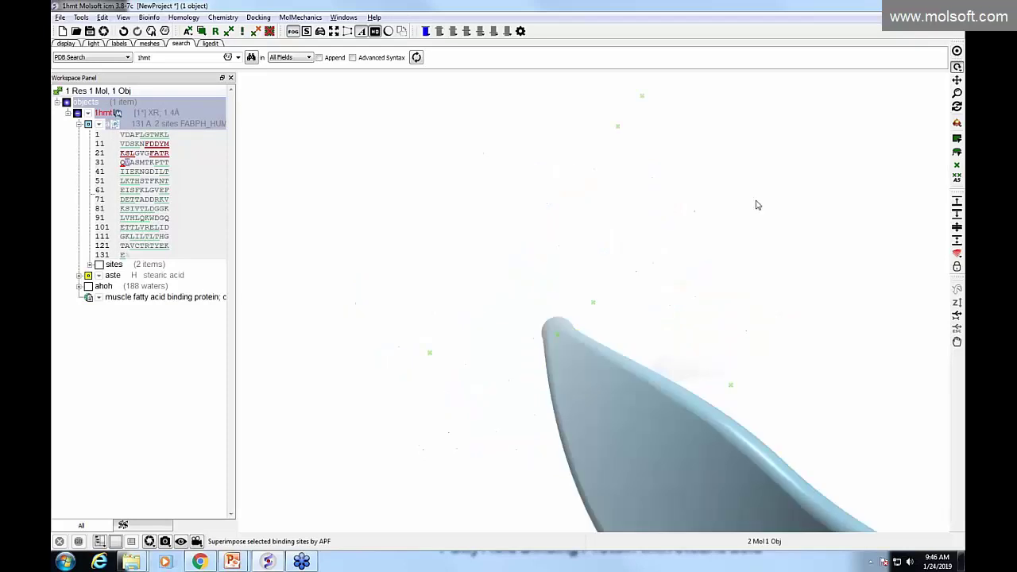
Display the selected valine 32 in wire and ball-and-stick representations, and clear the selection
{"action": "left_click", "coordinate": [70, 44]}
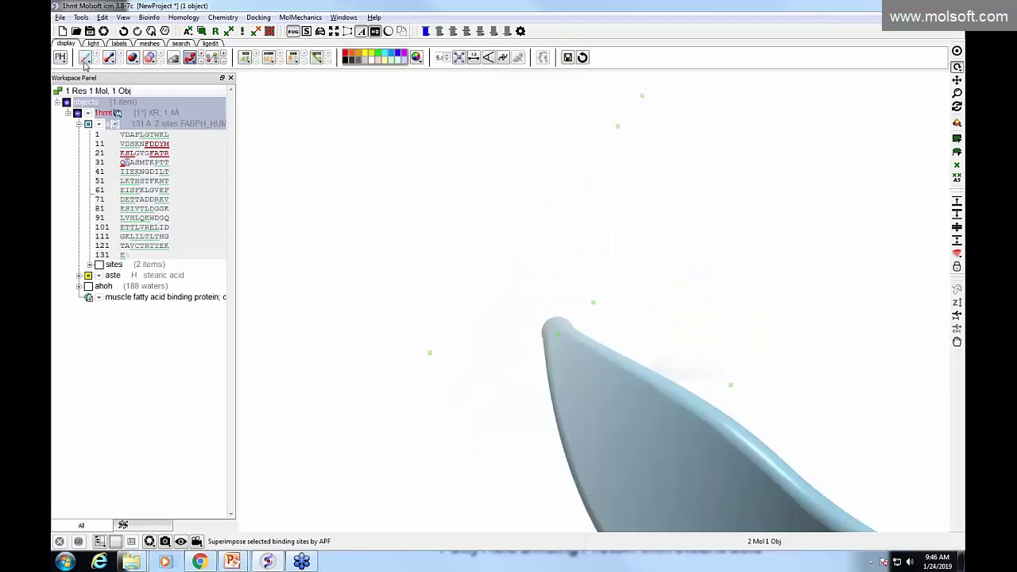
{"action": "left_click", "coordinate": [85, 57]}
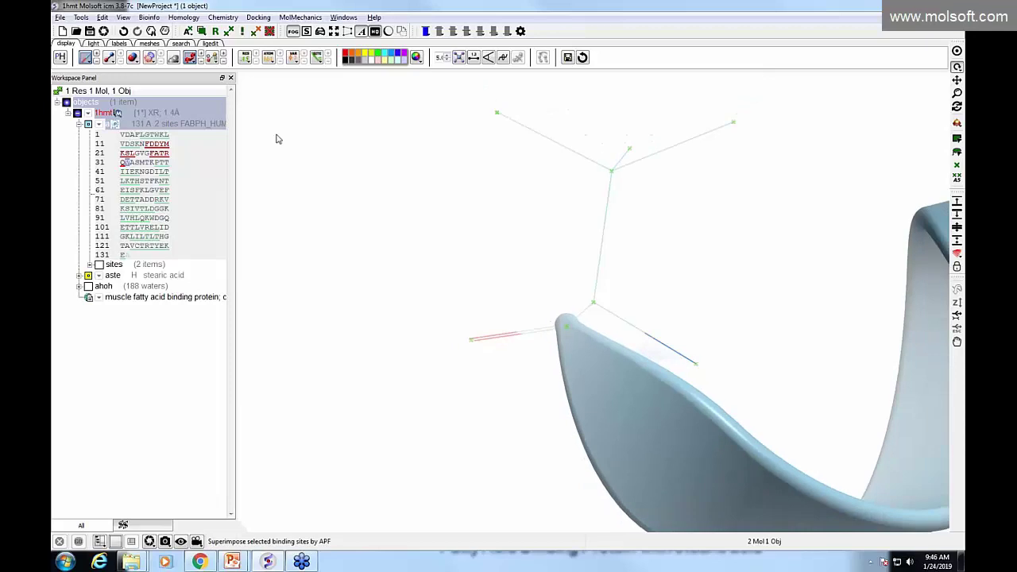
{"action": "left_click", "coordinate": [109, 58]}
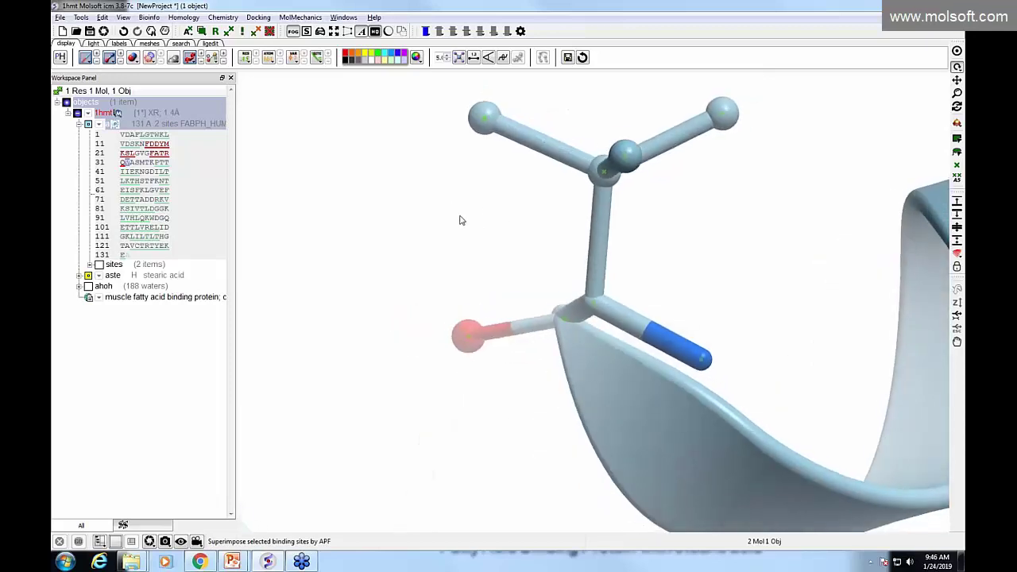
{"action": "left_click", "coordinate": [429, 203]}
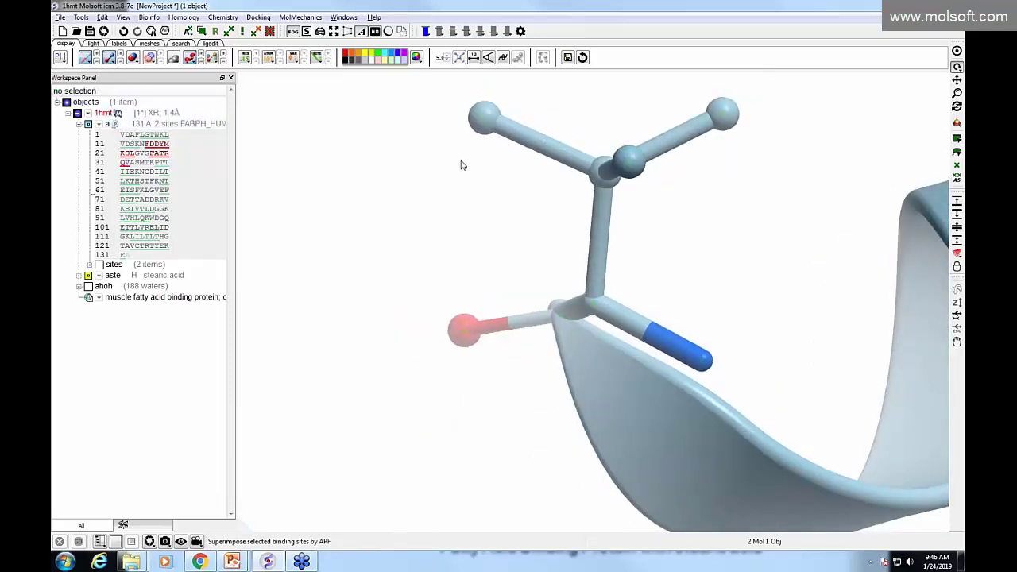
Examine the identifiers of the two alternative cg1 atoms on the valine 32 side chain
{"action": "right_click", "coordinate": [487, 120]}
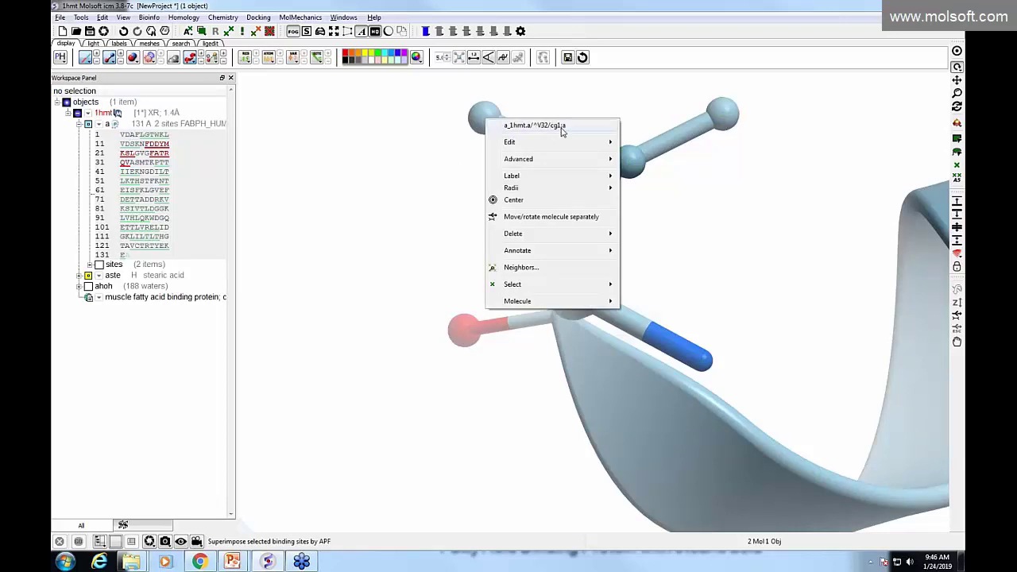
{"action": "left_click", "coordinate": [734, 116]}
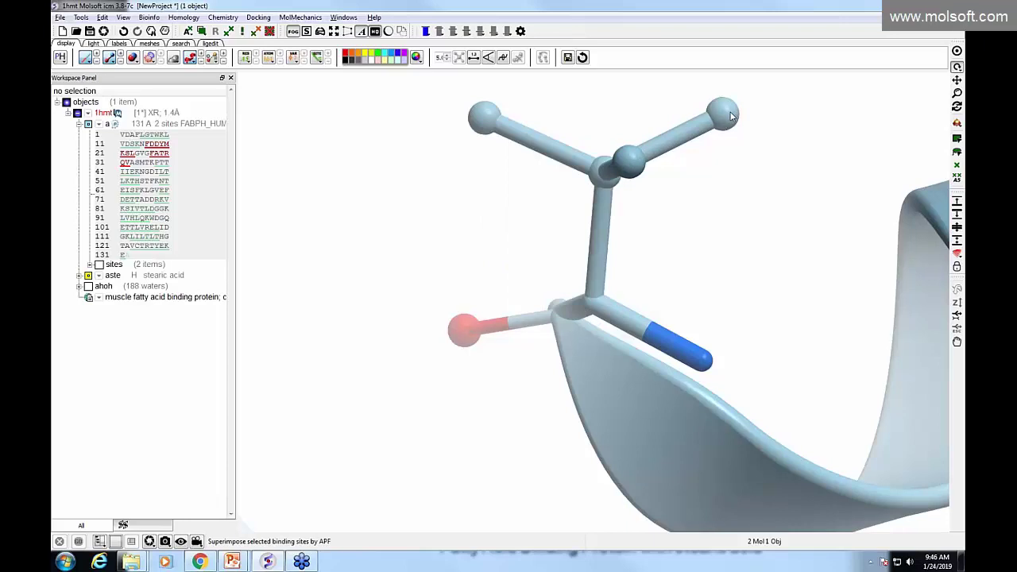
{"action": "right_click", "coordinate": [732, 116]}
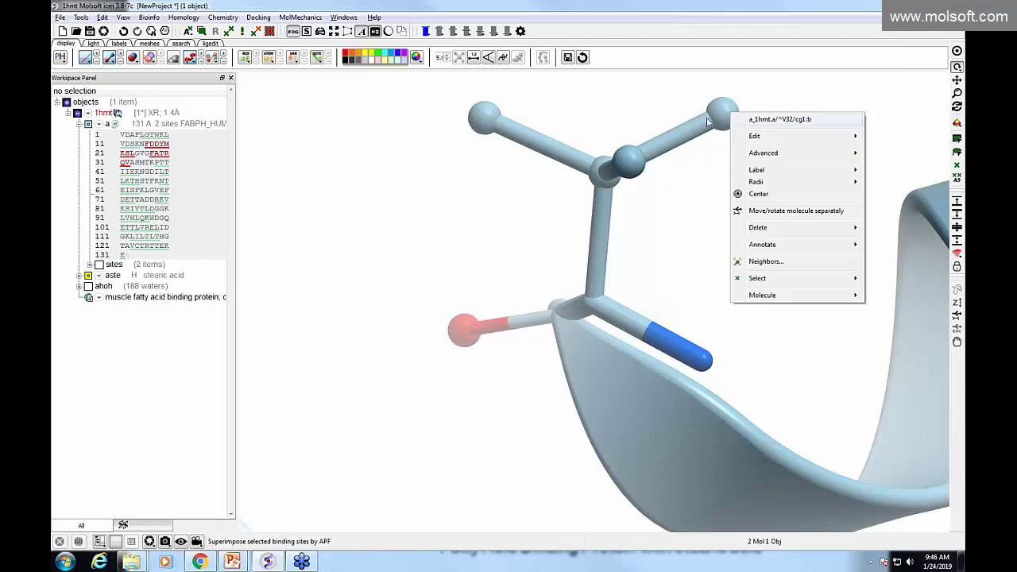
{"action": "left_click", "coordinate": [493, 126]}
{"action": "right_click", "coordinate": [491, 123]}
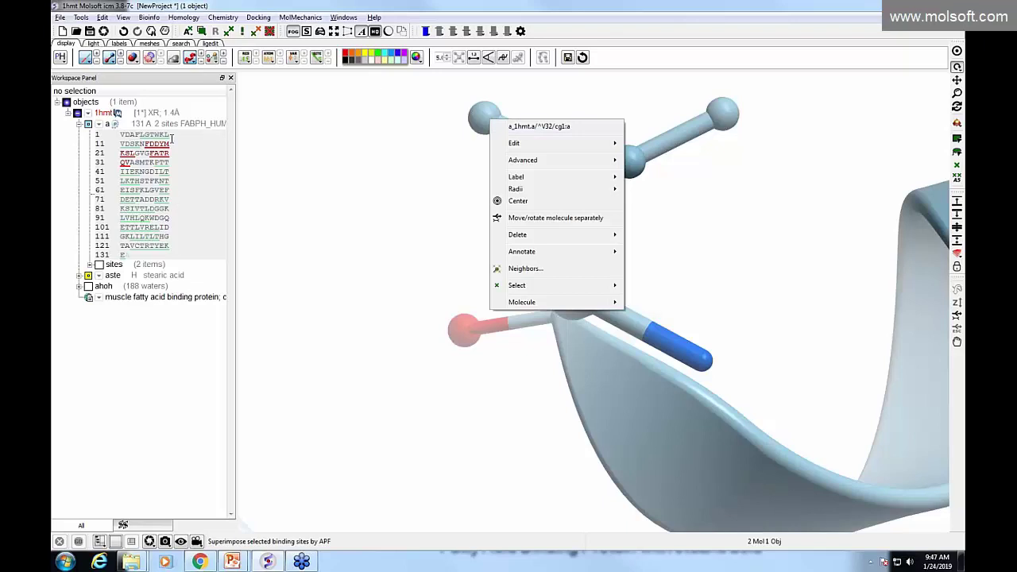
Clone the 1hmt object with the default duplication options and name the copy 1hmt_v32b
{"action": "left_click", "coordinate": [165, 112]}
{"action": "right_click", "coordinate": [159, 114]}
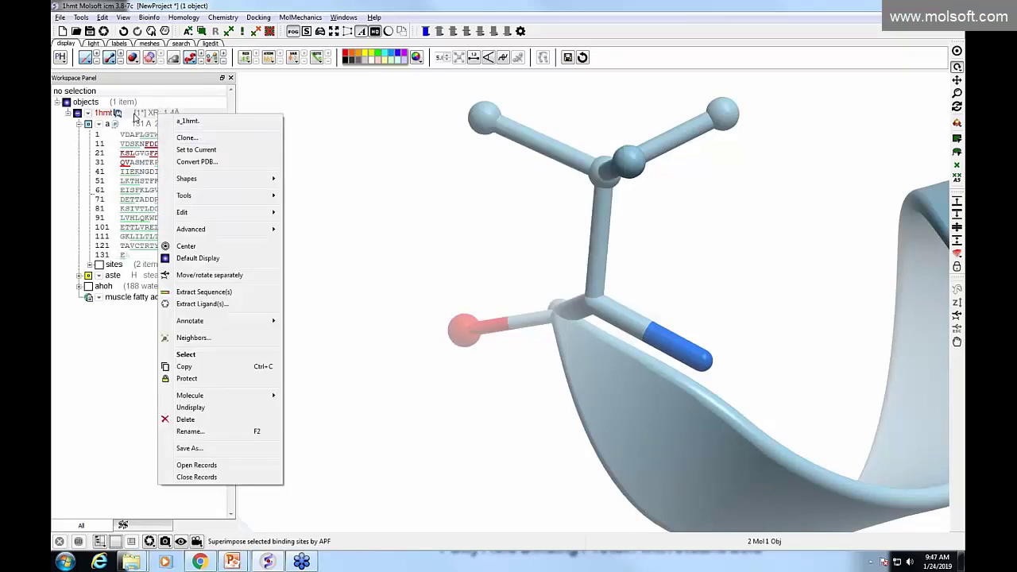
{"action": "left_click", "coordinate": [180, 140]}
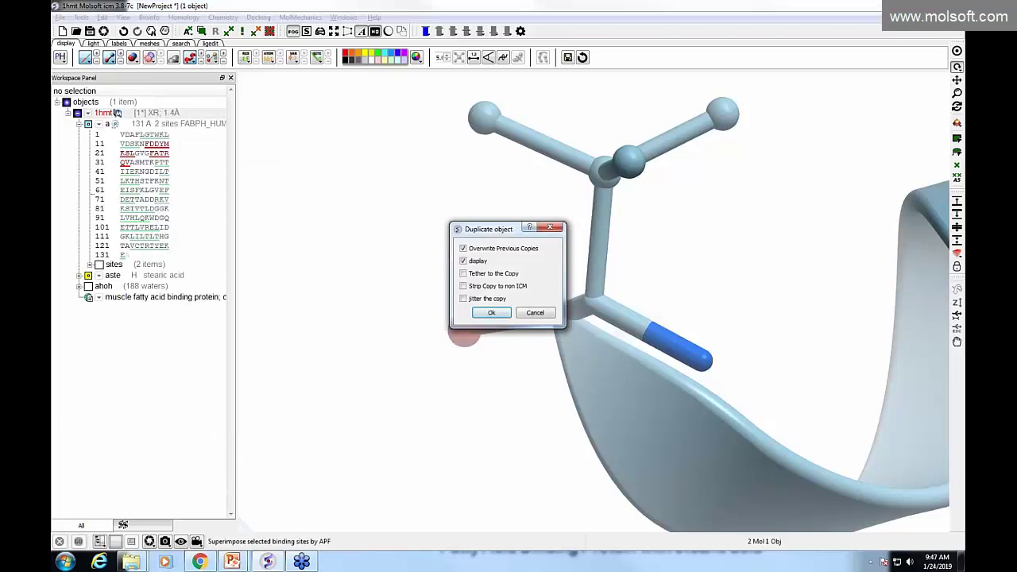
{"action": "left_click", "coordinate": [491, 313]}
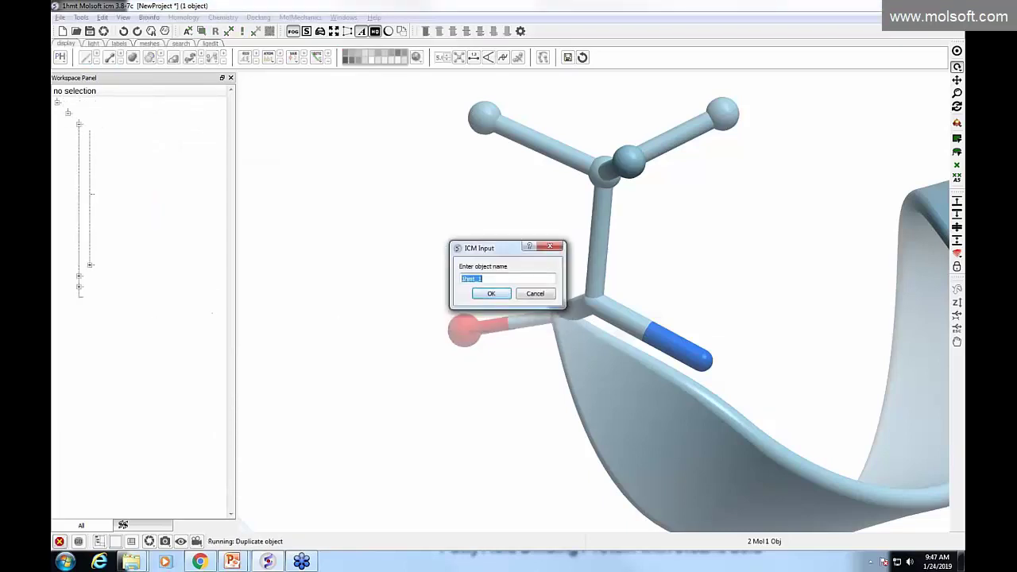
{"action": "left_click", "coordinate": [487, 278]}
{"action": "type", "text": "v32b"}
{"action": "key", "text": "Return"}
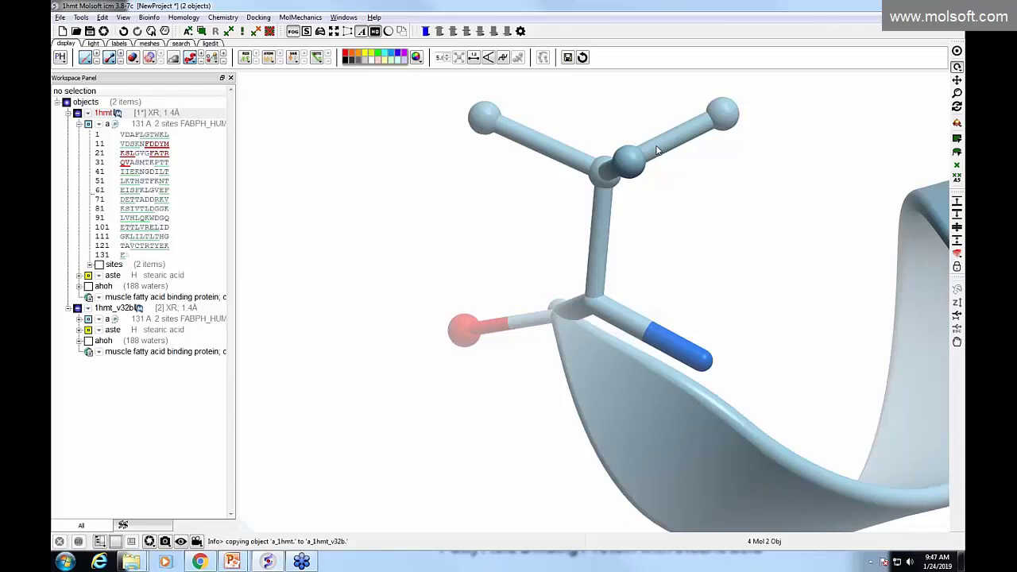
{"action": "right_click", "coordinate": [723, 119]}
{"action": "mouse_move", "coordinate": [778, 284]}
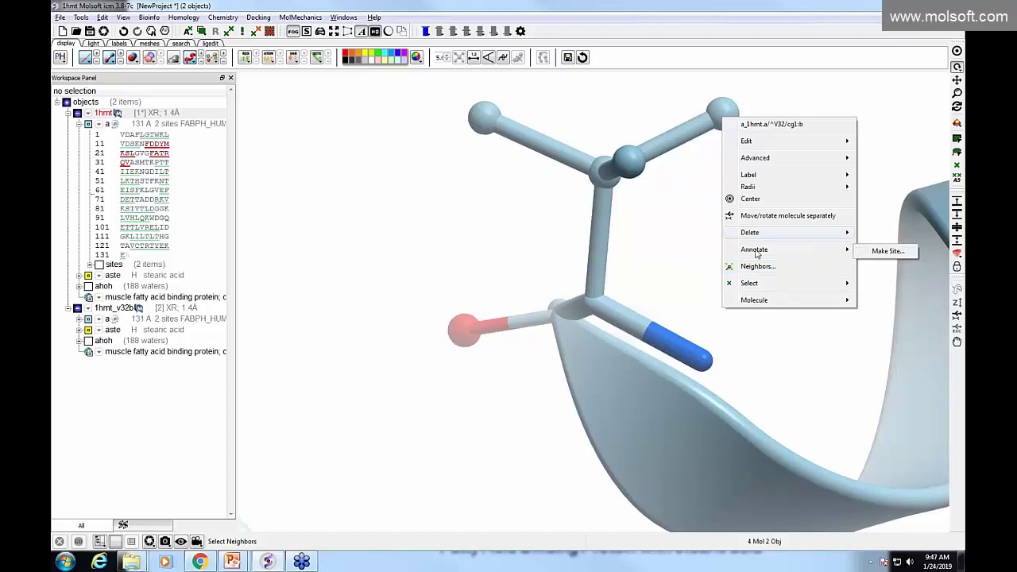
{"action": "mouse_move", "coordinate": [755, 233]}
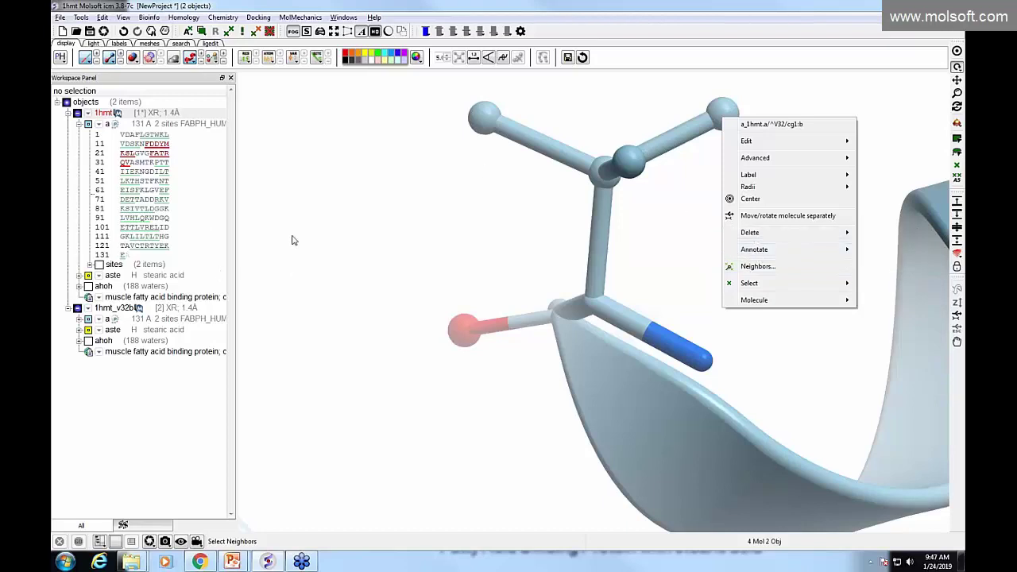
{"action": "left_click", "coordinate": [267, 225]}
{"action": "middle_click_drag", "start_coordinate": [265, 220], "coordinate": [264, 267]}
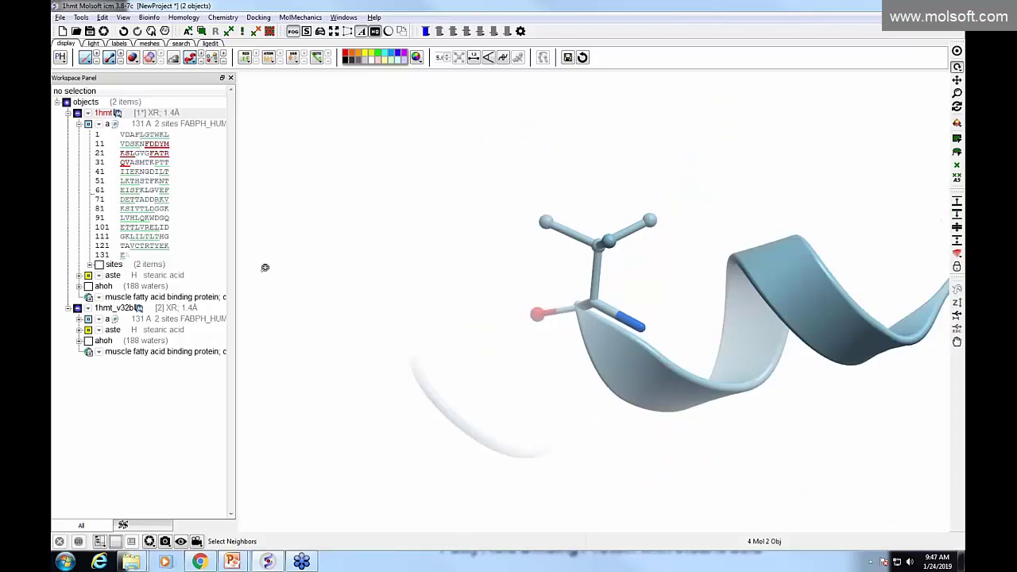
Switch to the running PowerPoint slide show protein_structure_webinar_2019b to view the Crystallographic Symmetry slide
{"action": "key", "text": "alt+Tab"}
{"action": "key", "text": "alt+Tab"}
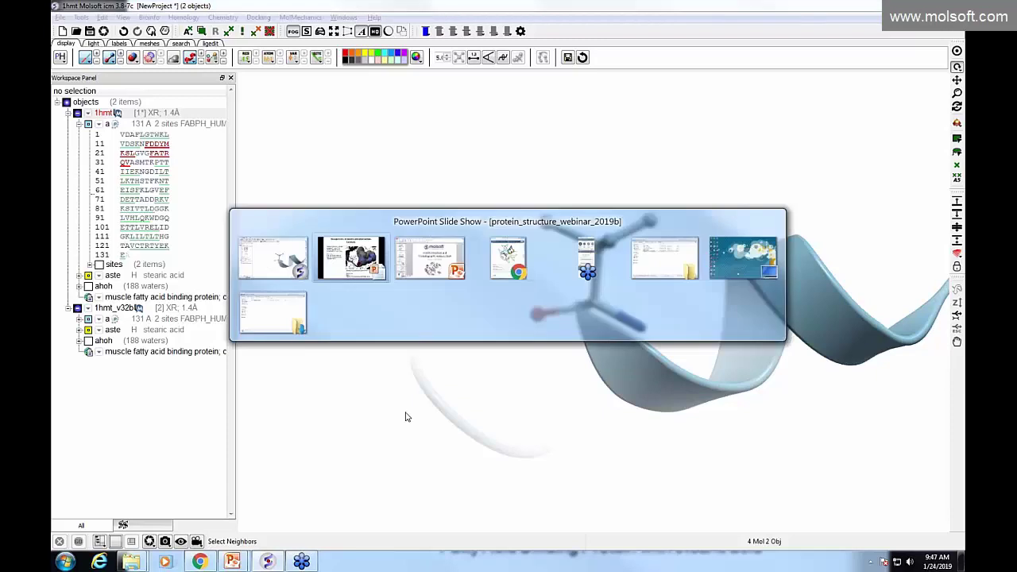
{"action": "key", "text": "alt+Tab"}
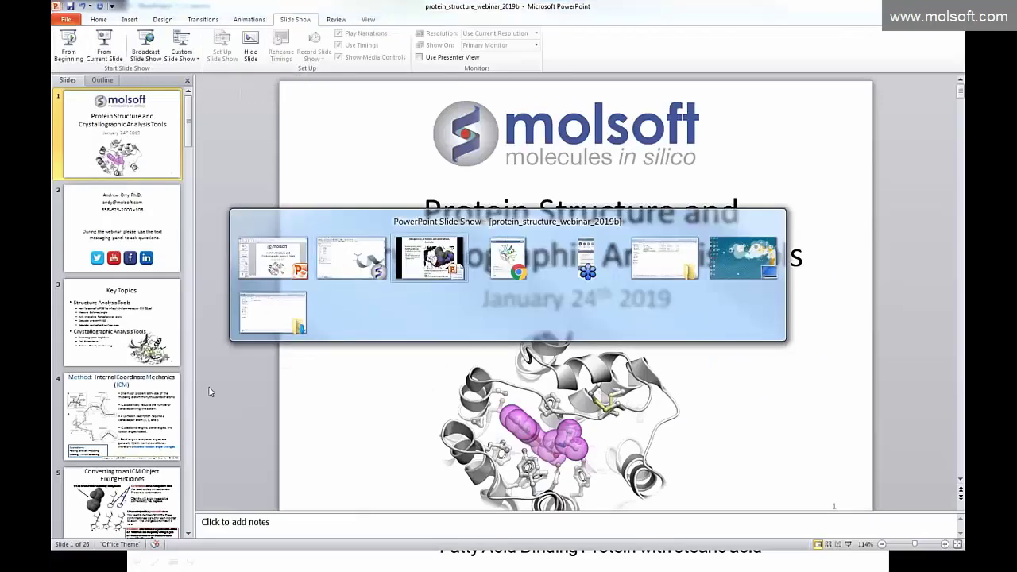
{"action": "left_click", "coordinate": [239, 385]}
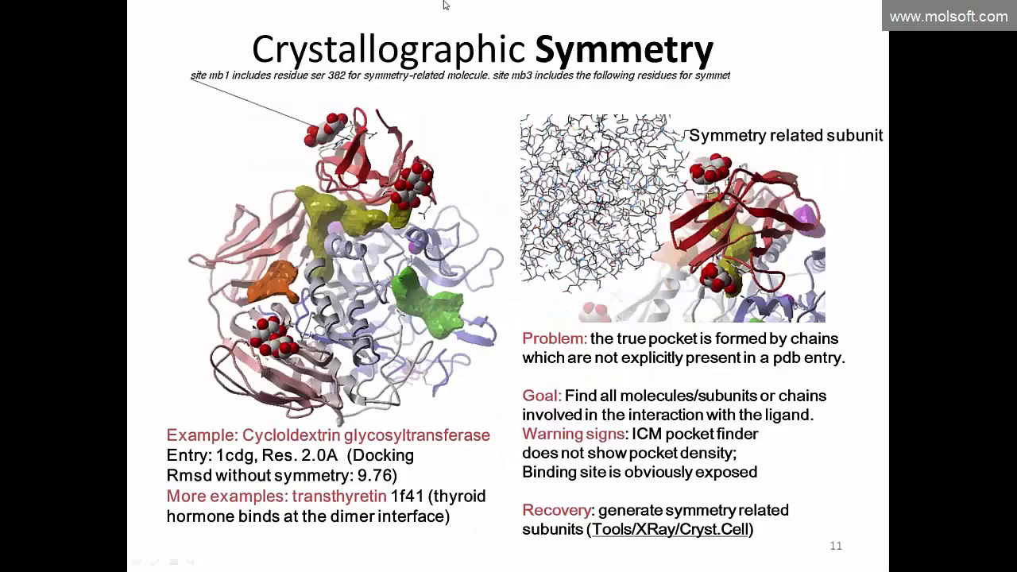
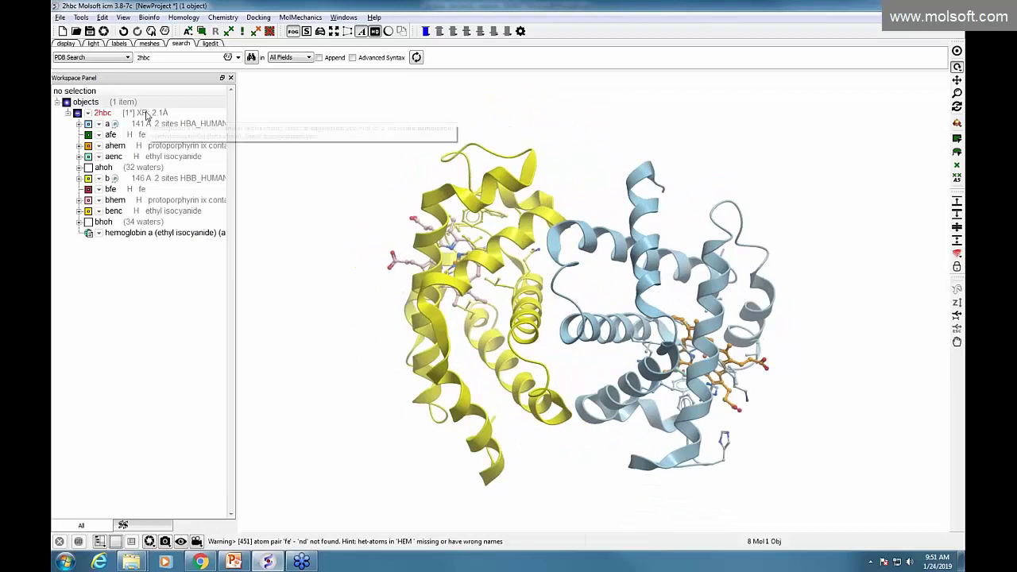
Select the 2hbc object and generate its biological unit with the BioMolecule Generator
{"action": "left_click", "coordinate": [147, 114]}
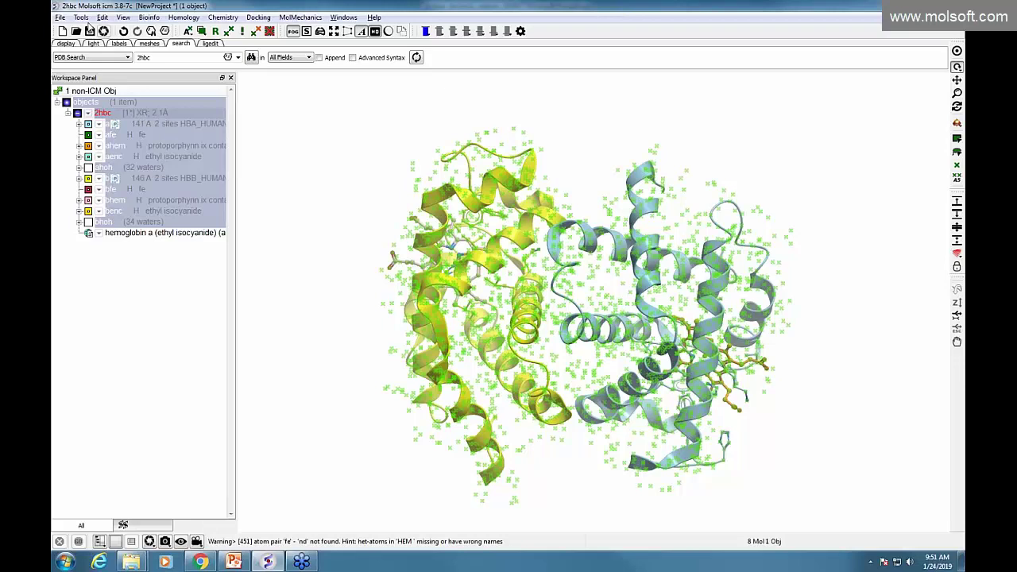
{"action": "left_click", "coordinate": [81, 17]}
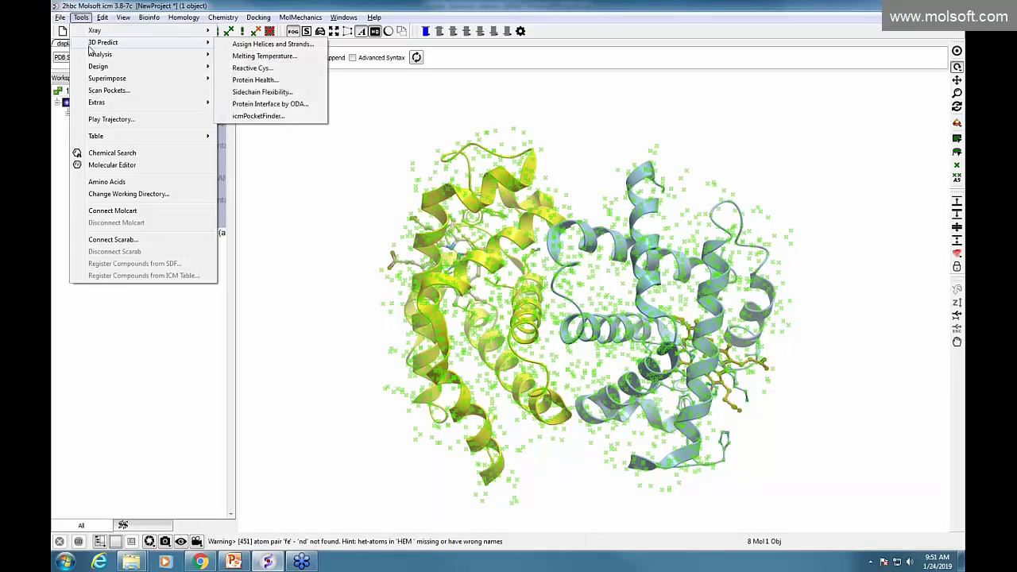
{"action": "mouse_move", "coordinate": [99, 31]}
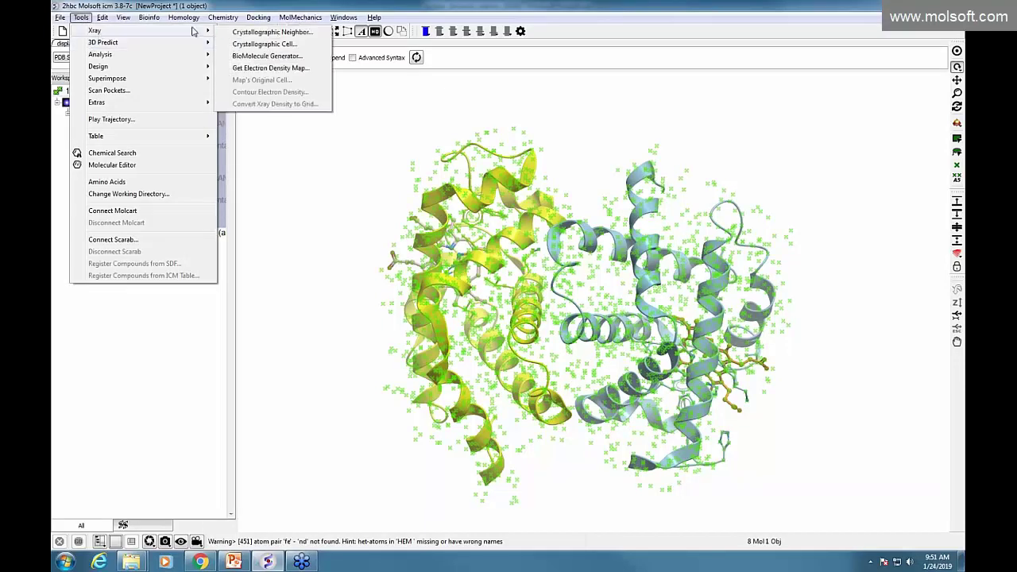
{"action": "left_click", "coordinate": [265, 57]}
{"action": "left_click", "coordinate": [466, 295]}
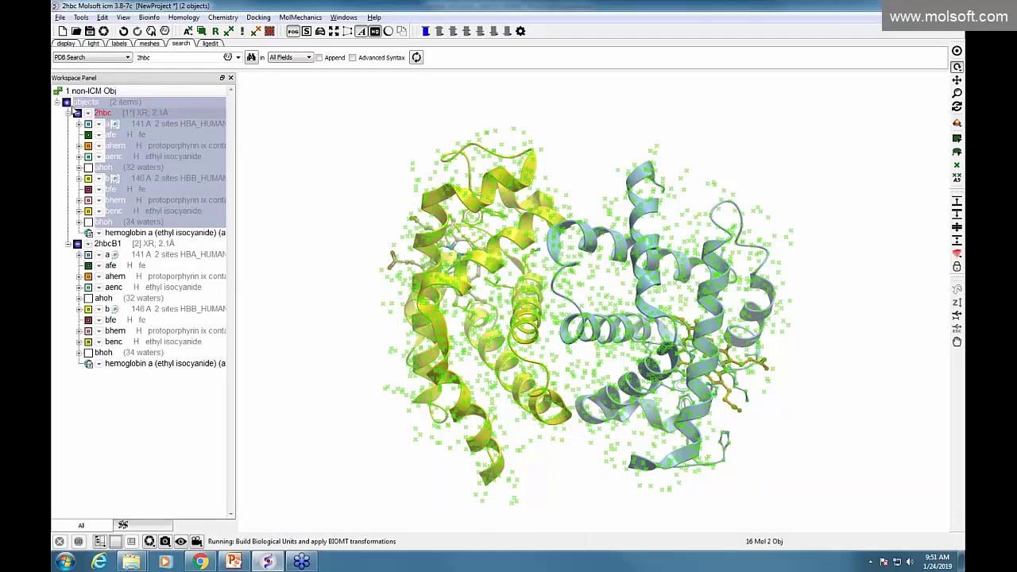
Hide the original 2hbc object to examine the generated biomolecule on its own, and display 2hbc again
{"action": "left_click", "coordinate": [74, 112]}
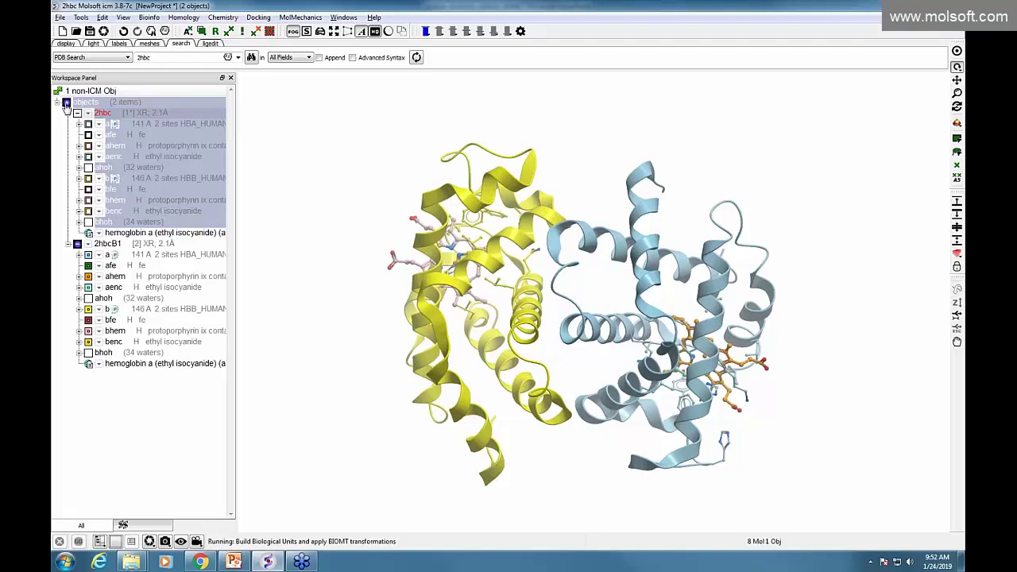
{"action": "left_click", "coordinate": [74, 115]}
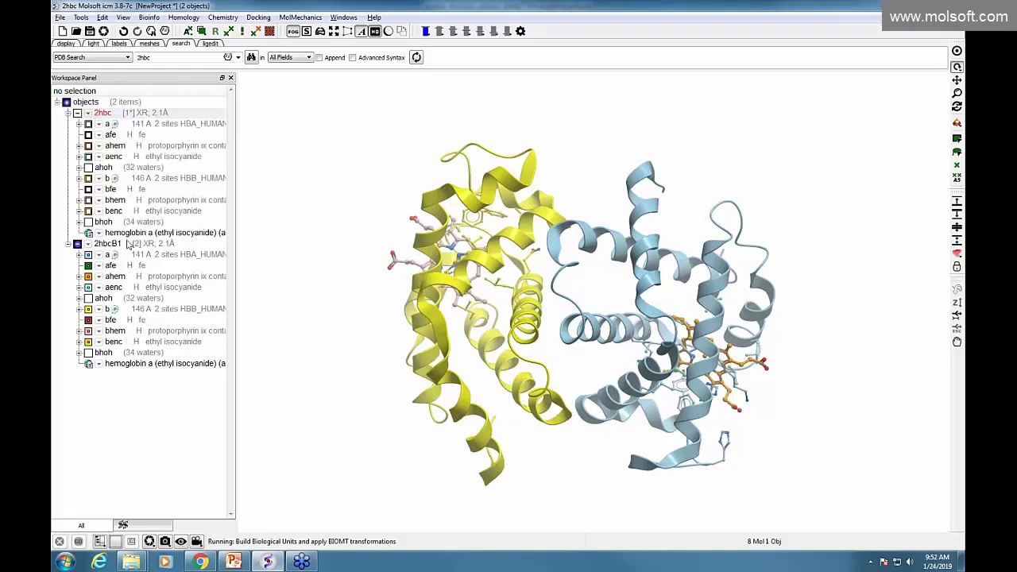
{"action": "left_click_drag", "start_coordinate": [254, 286], "coordinate": [185, 379]}
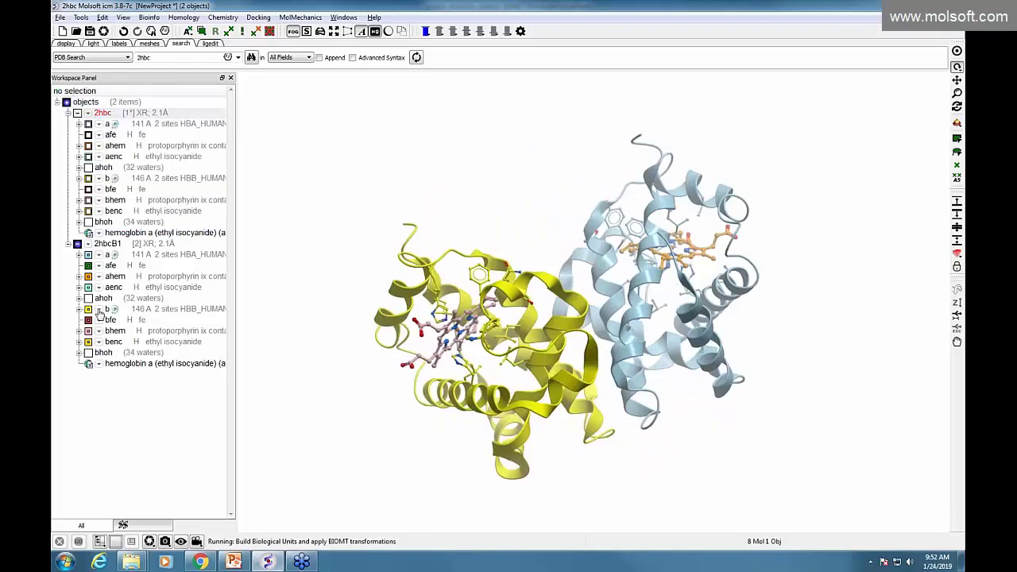
{"action": "left_click", "coordinate": [69, 243]}
{"action": "left_click", "coordinate": [69, 243]}
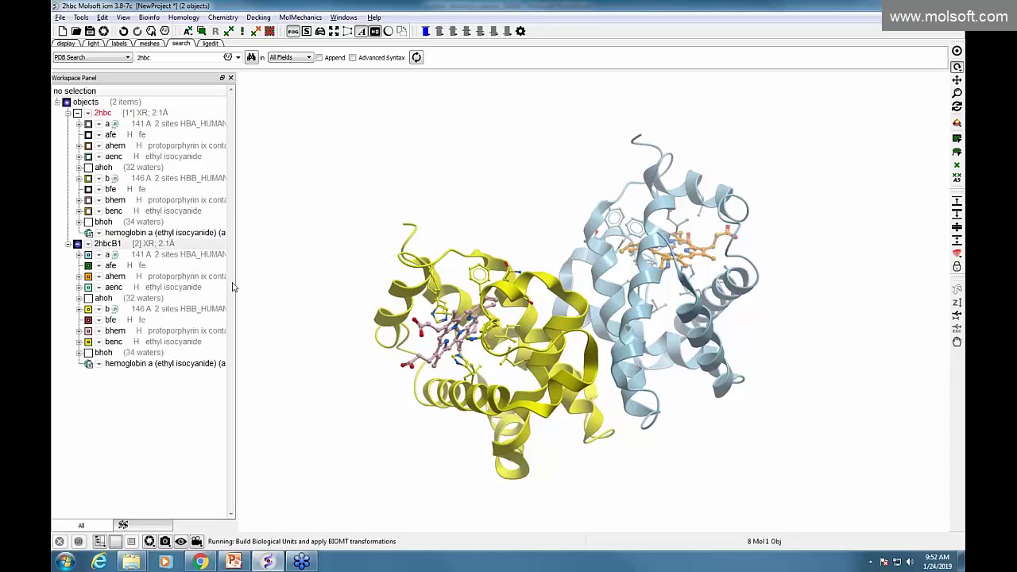
{"action": "left_click", "coordinate": [77, 113]}
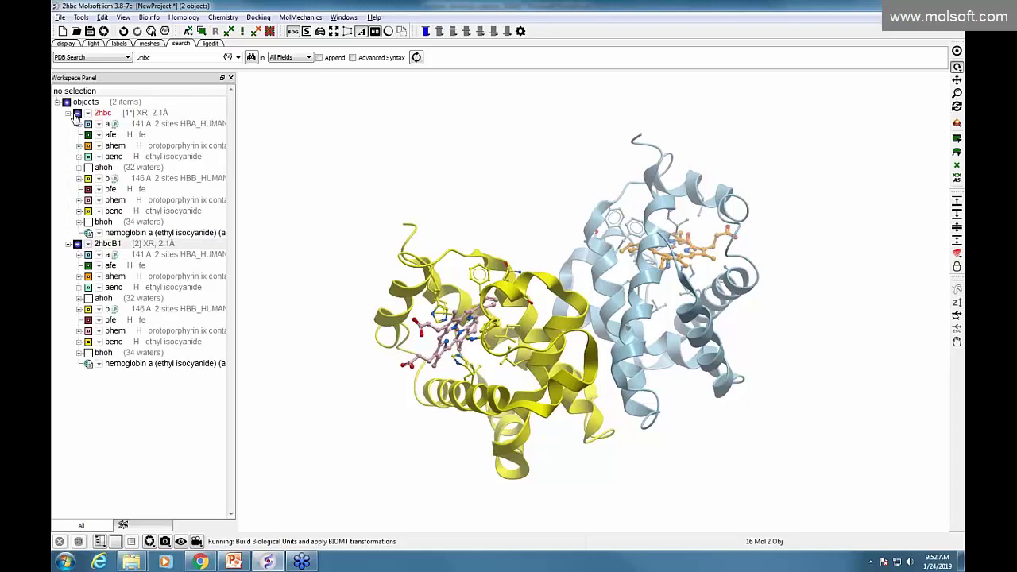
{"action": "right_click", "coordinate": [127, 251]}
{"action": "left_click", "coordinate": [119, 246]}
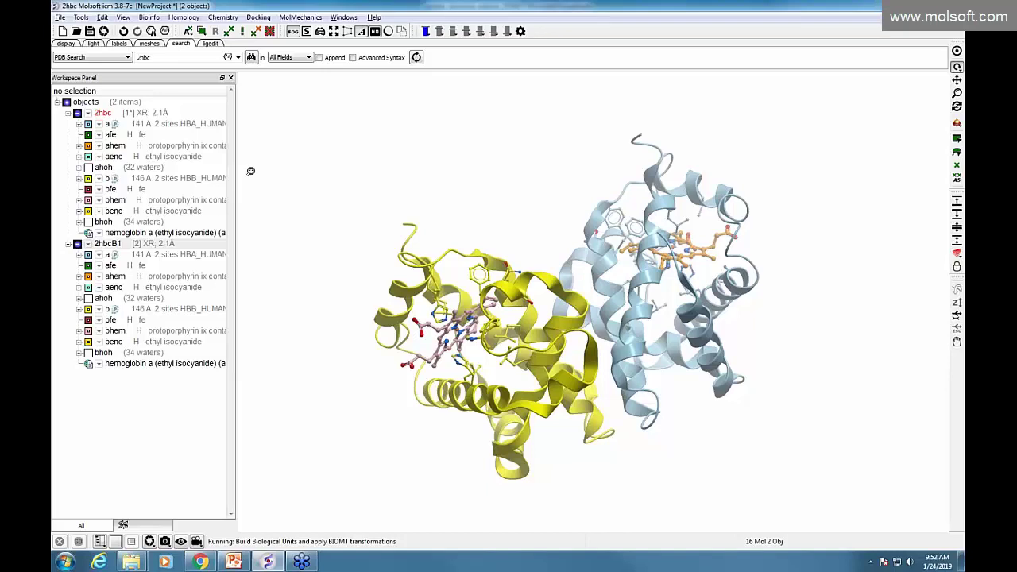
Check the Crystallographic Biomolecule slide in PowerPoint, return to ICM and collapse both hemoglobin objects in the object tree
{"action": "key", "text": "alt+Tab"}
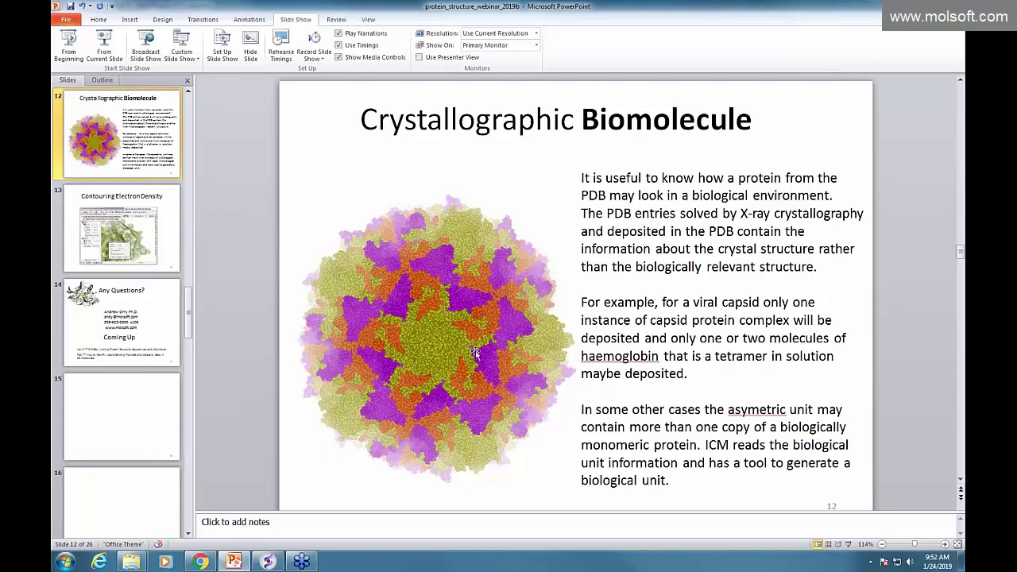
{"action": "key", "text": "alt+Tab"}
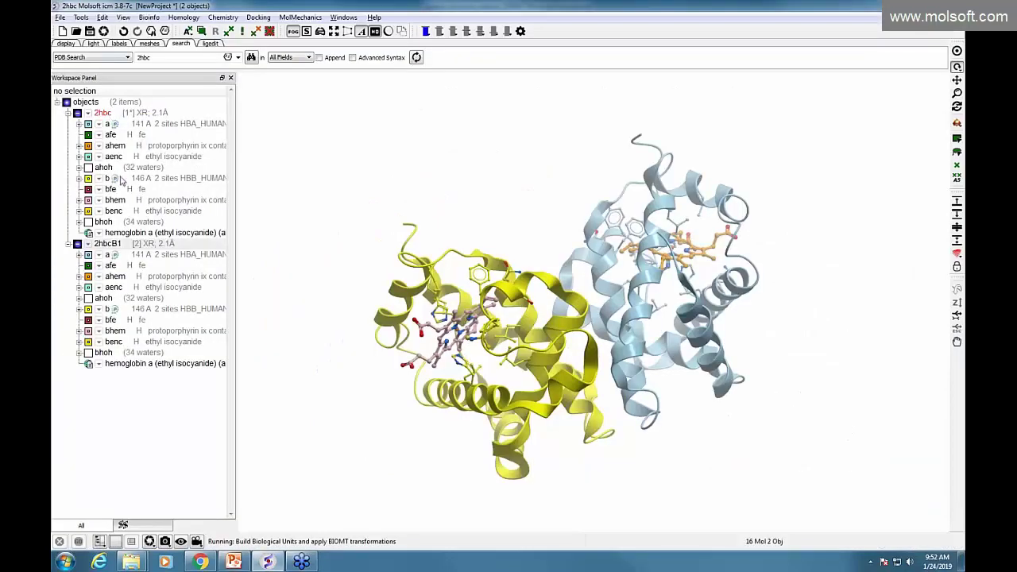
{"action": "left_click", "coordinate": [69, 114]}
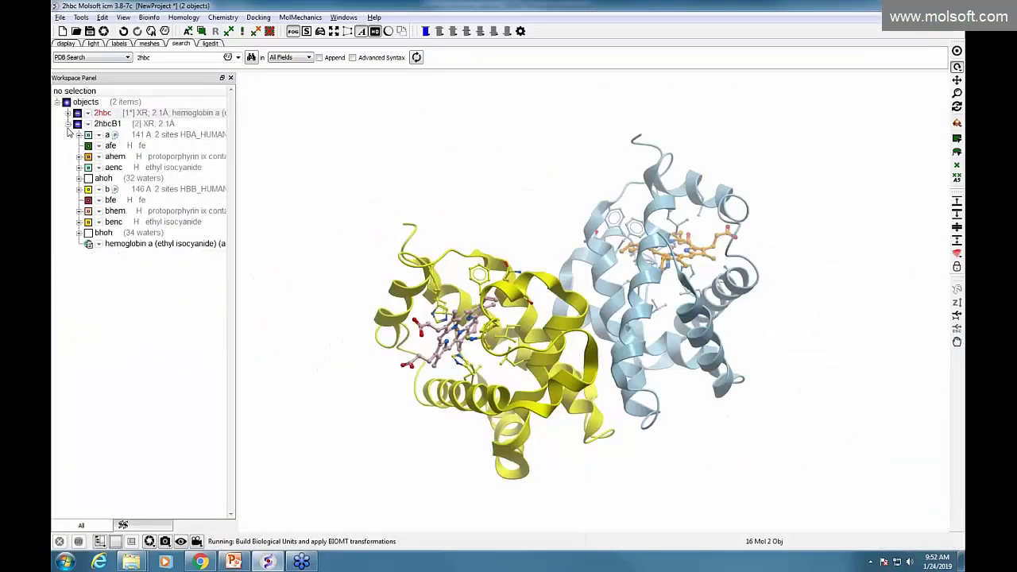
{"action": "left_click", "coordinate": [68, 124]}
{"action": "left_click", "coordinate": [81, 18]}
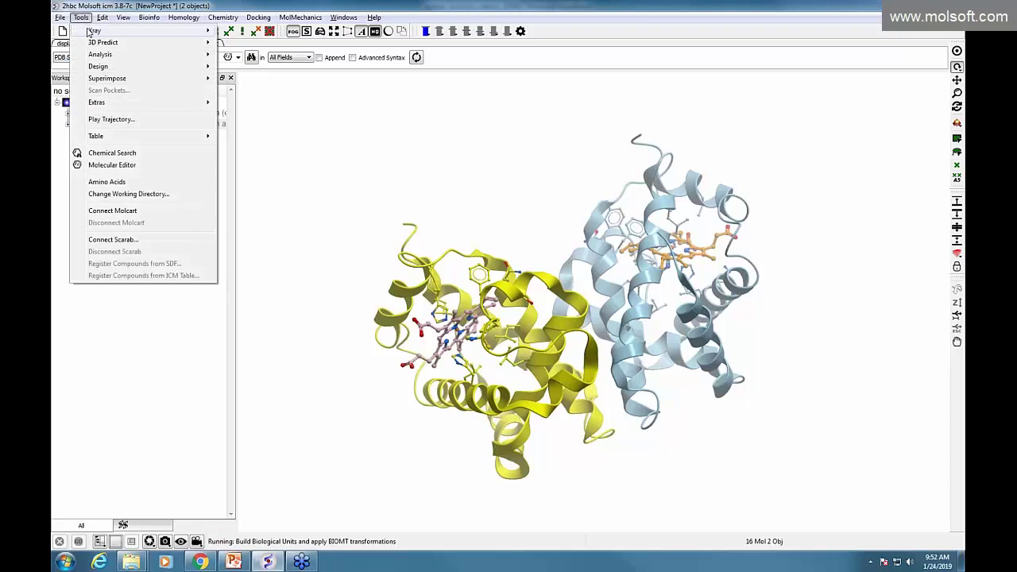
{"action": "mouse_move", "coordinate": [90, 30]}
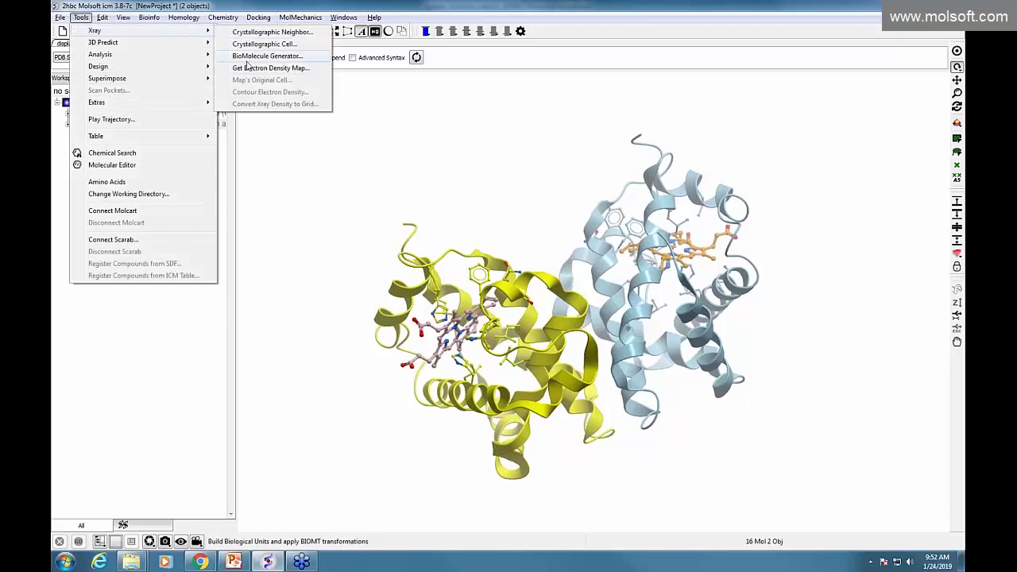
{"action": "left_click", "coordinate": [437, 255]}
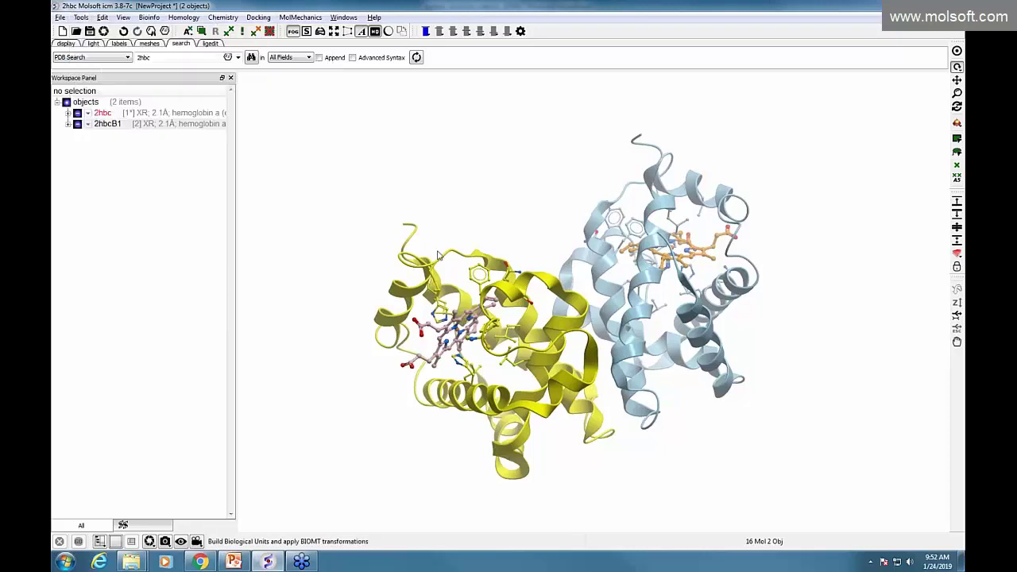
Switch to PowerPoint, view slide 13 on Contouring Electron Density, and return to ICM
{"action": "key", "text": "alt+Tab"}
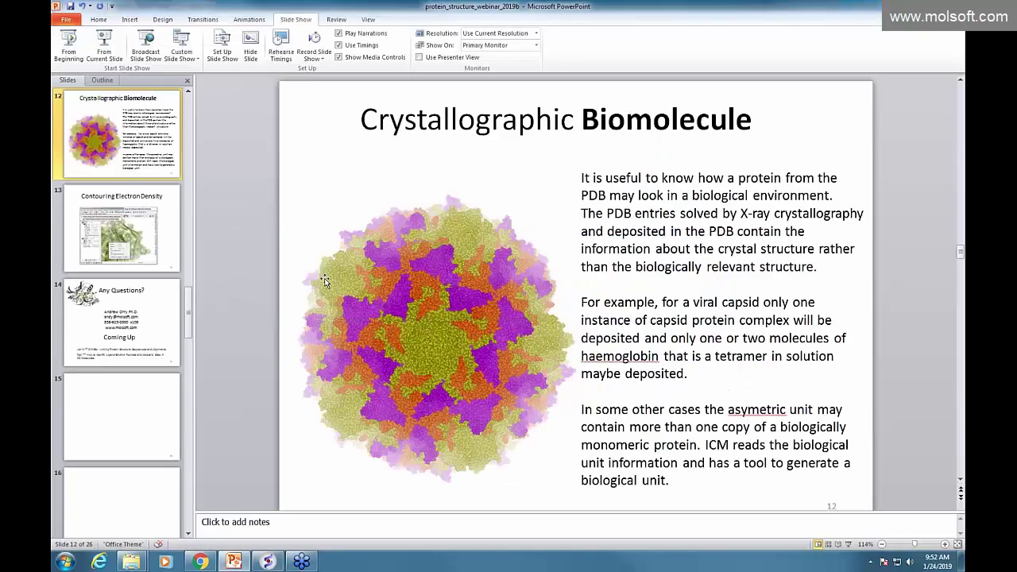
{"action": "left_click", "coordinate": [105, 263]}
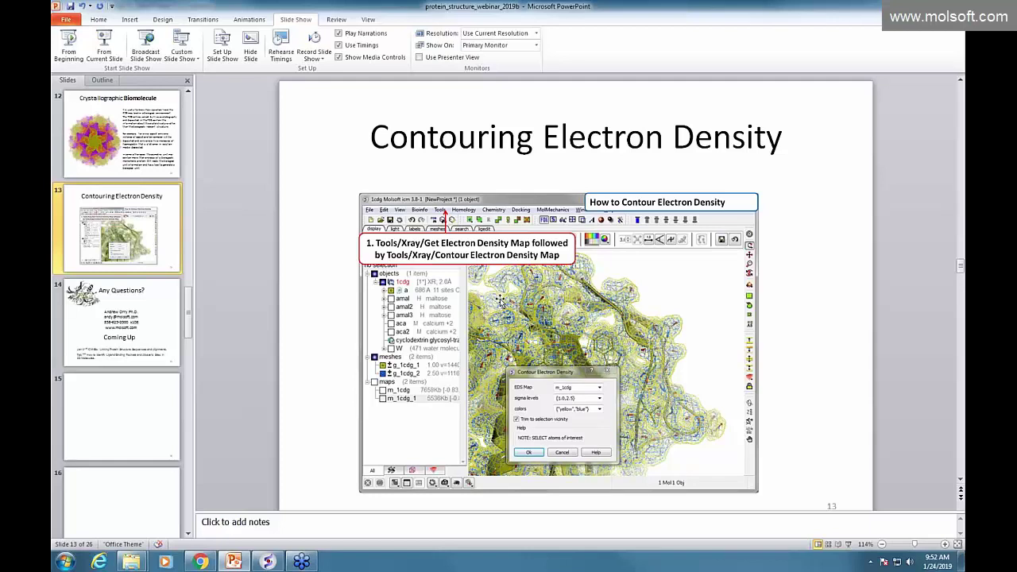
{"action": "key", "text": "alt+Tab"}
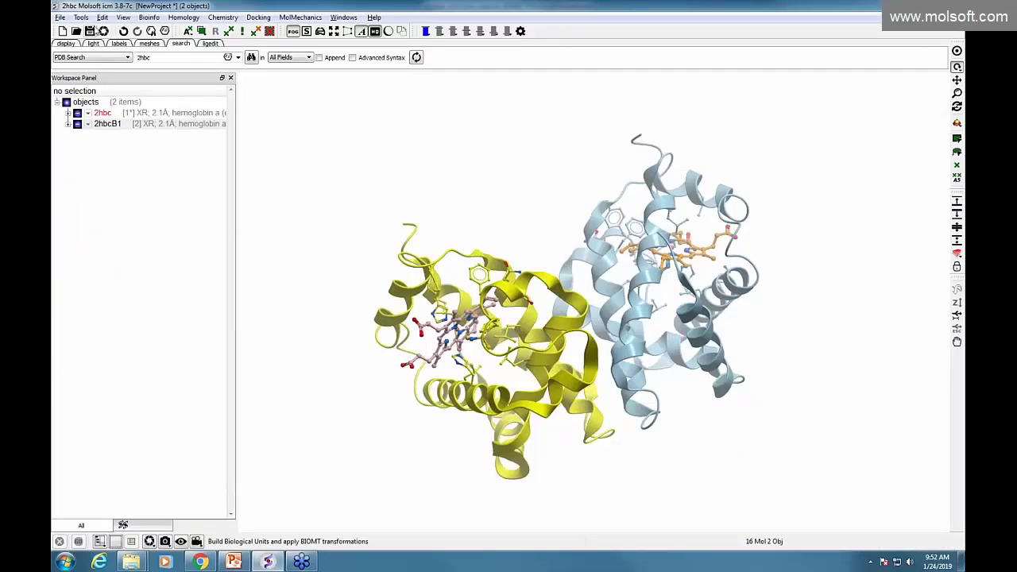
Delete all objects from the workspace and confirm the deletion
{"action": "left_click", "coordinate": [102, 16]}
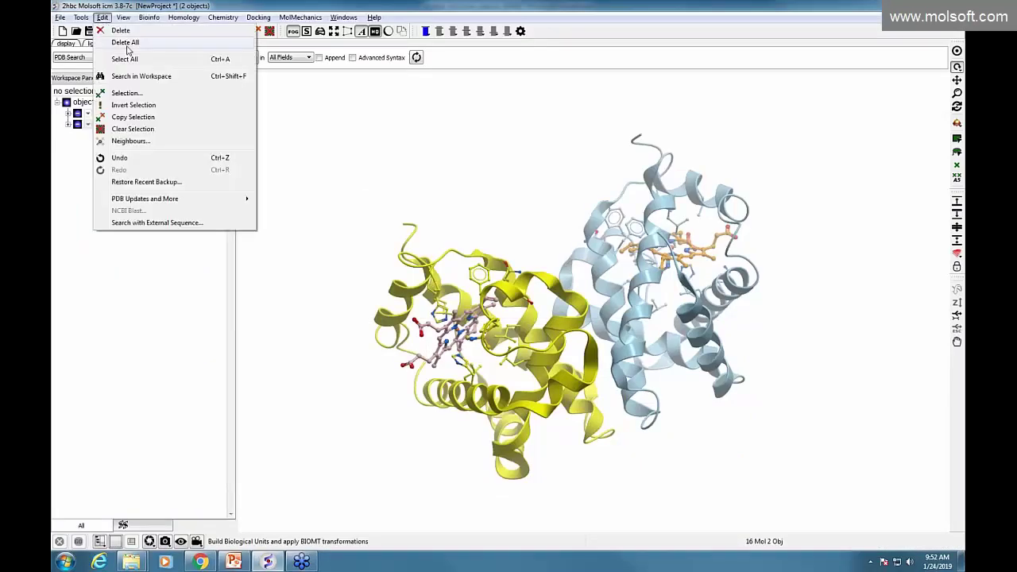
{"action": "left_click", "coordinate": [127, 48]}
{"action": "key", "text": "Return"}
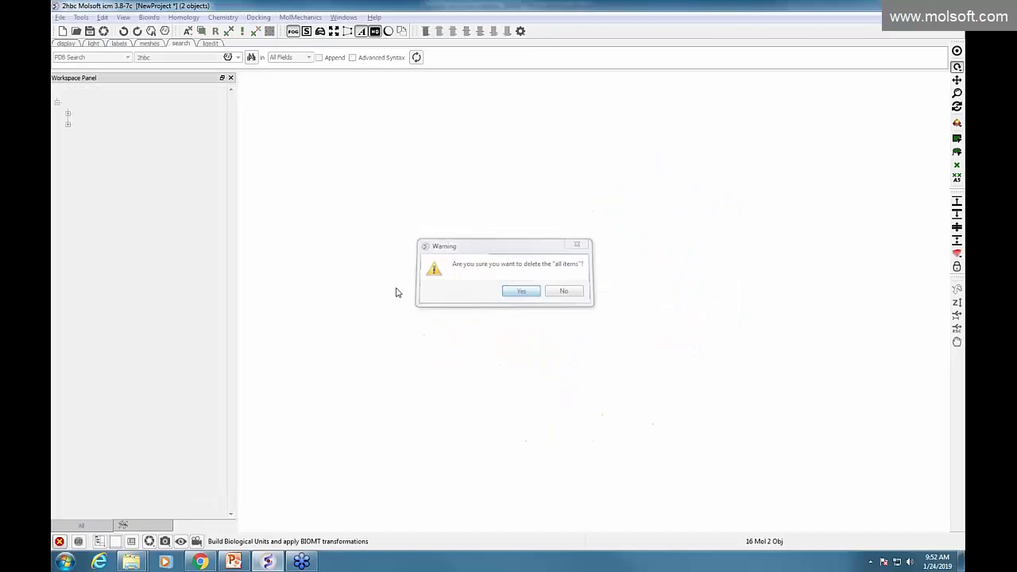
Load PDB entry 1xbb through the PDB search, declining the PDB index update
{"action": "double_click", "coordinate": [143, 58]}
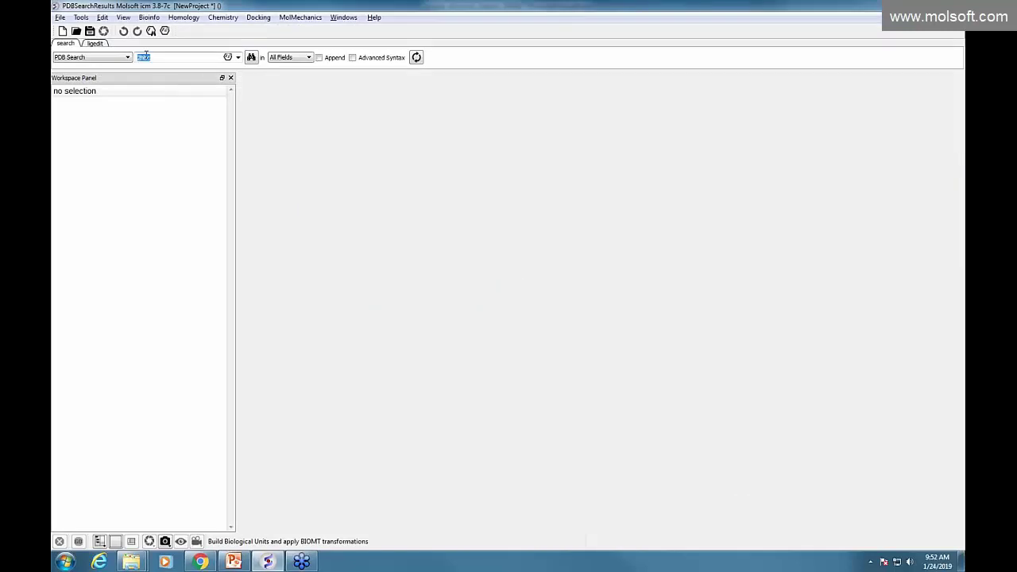
{"action": "type", "text": "1xbb"}
{"action": "key", "text": "Return"}
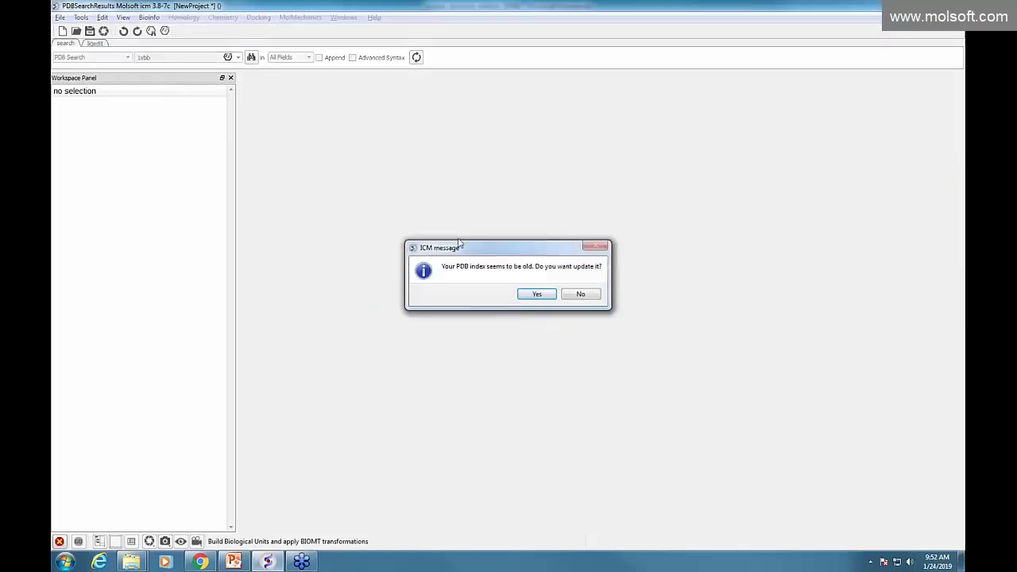
{"action": "left_click", "coordinate": [580, 295]}
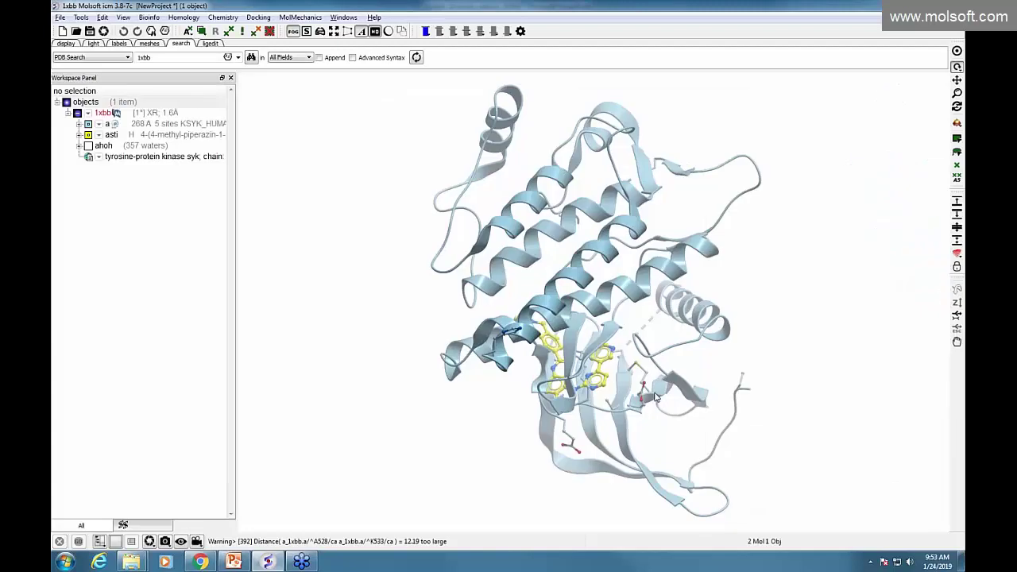
Get the electron density map for 1xbb, leaving the Fo Fc difference map option off
{"action": "left_click_drag", "start_coordinate": [656, 397], "coordinate": [608, 270]}
{"action": "left_click_drag", "start_coordinate": [630, 318], "coordinate": [534, 343]}
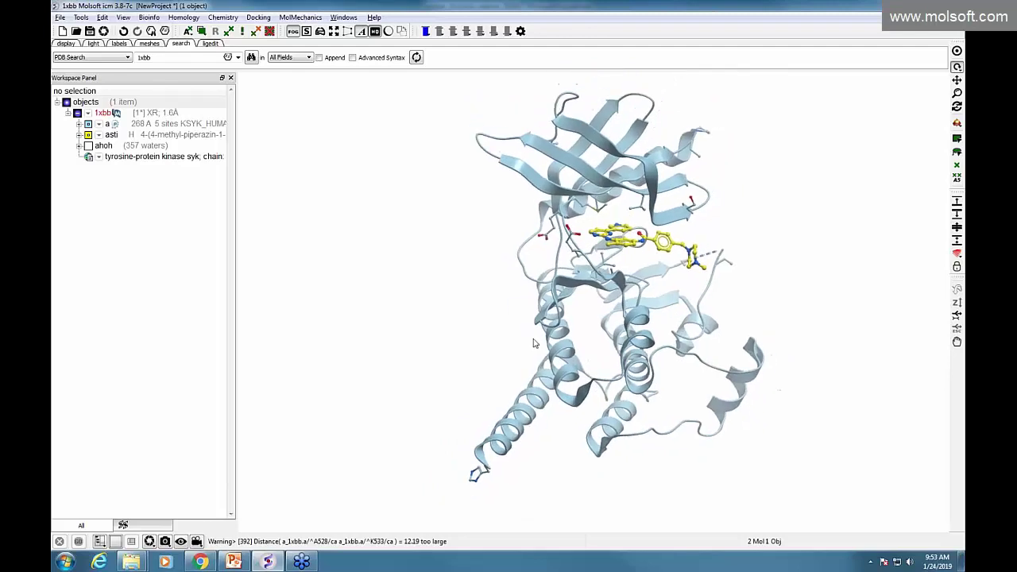
{"action": "left_click", "coordinate": [80, 18]}
{"action": "mouse_move", "coordinate": [159, 30]}
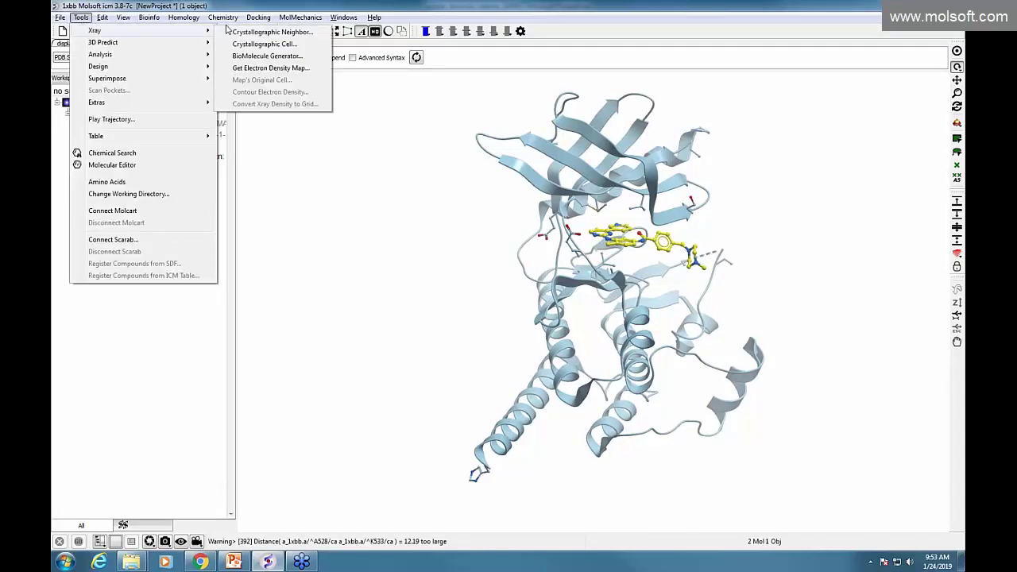
{"action": "left_click", "coordinate": [263, 69]}
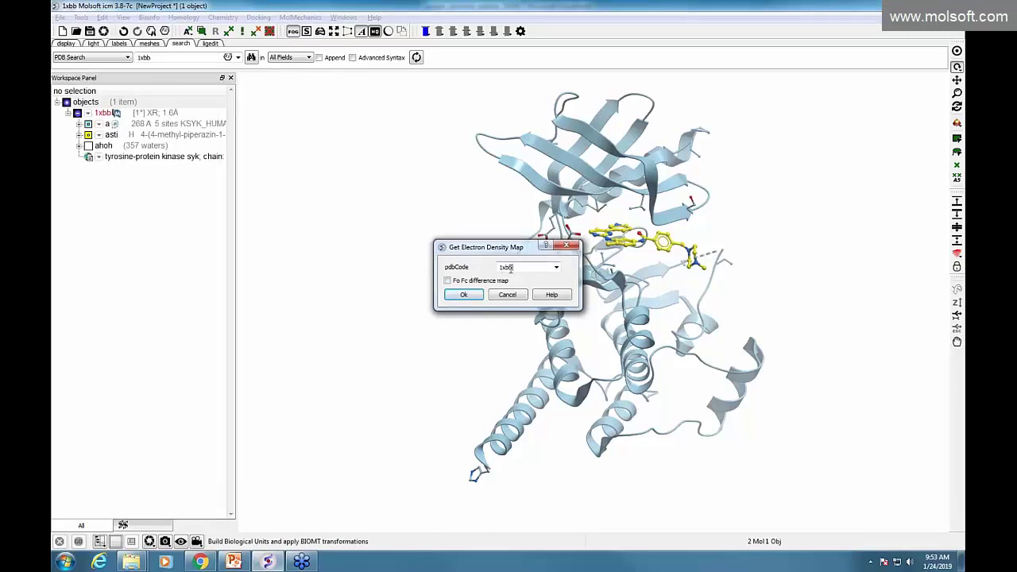
{"action": "left_click", "coordinate": [465, 295]}
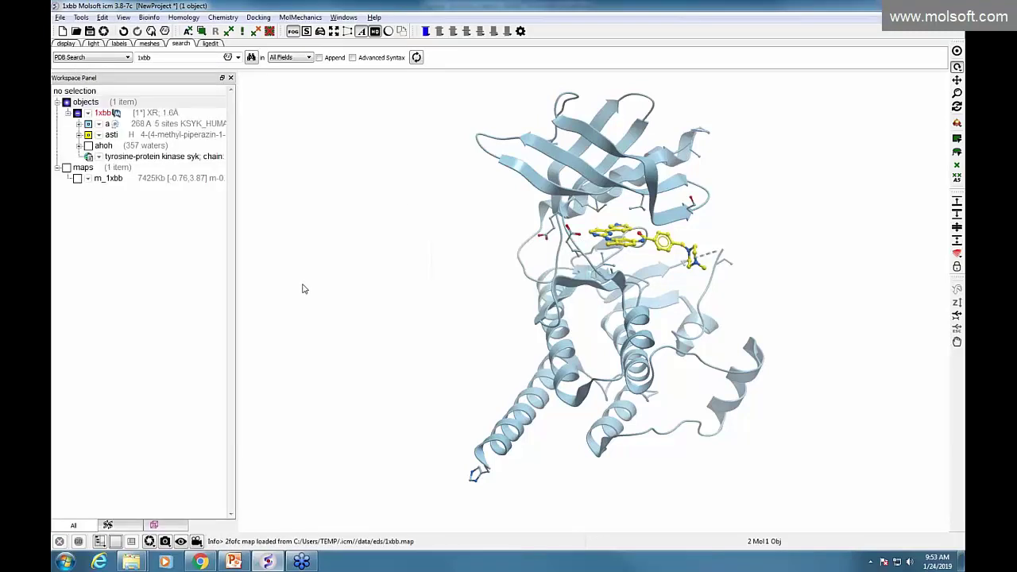
Display the m_1xbb electron density map and change the graphics background to black
{"action": "left_click", "coordinate": [77, 178]}
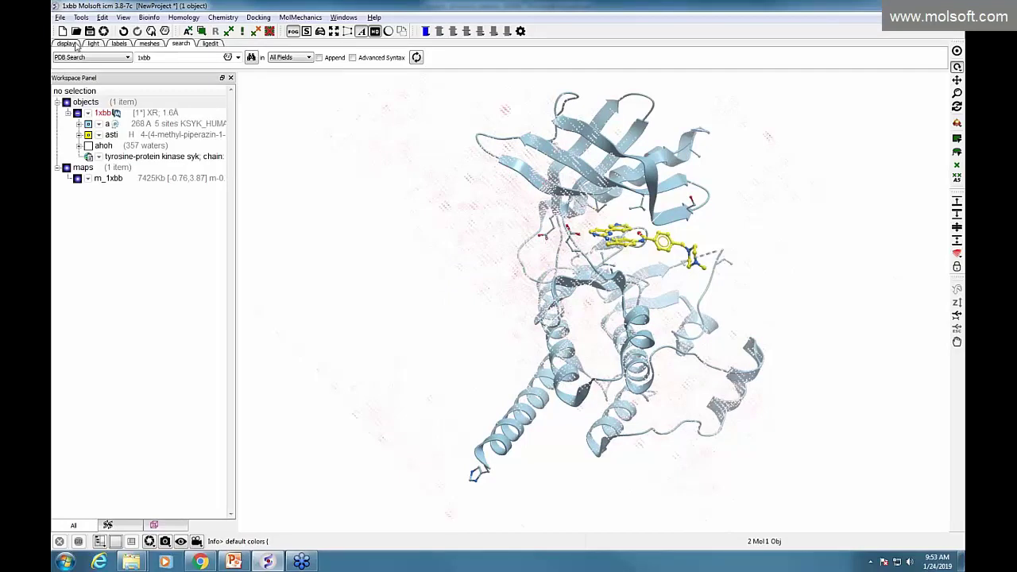
{"action": "left_click", "coordinate": [70, 44]}
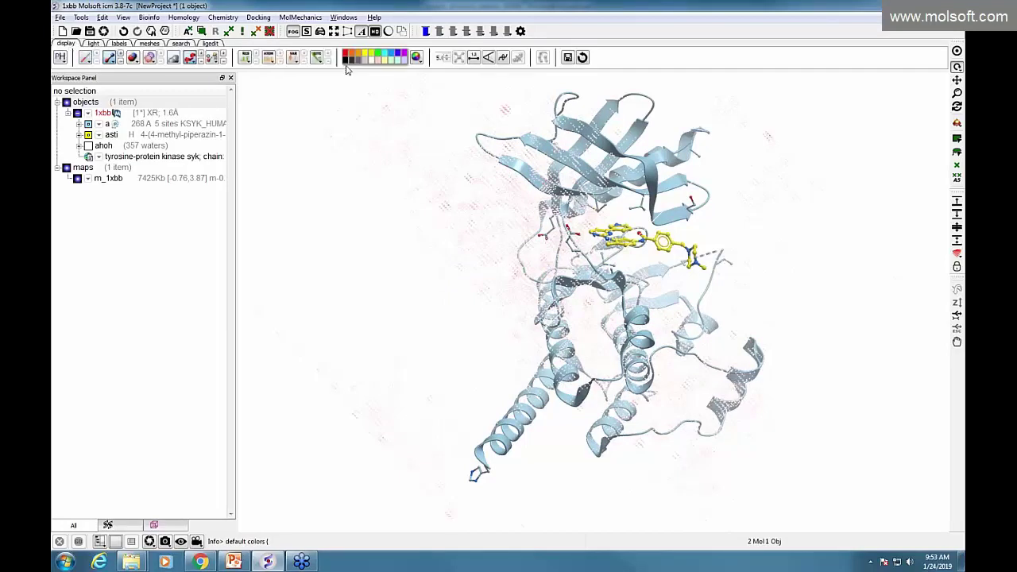
{"action": "left_click", "coordinate": [346, 61]}
{"action": "left_click_drag", "start_coordinate": [482, 216], "coordinate": [479, 276]}
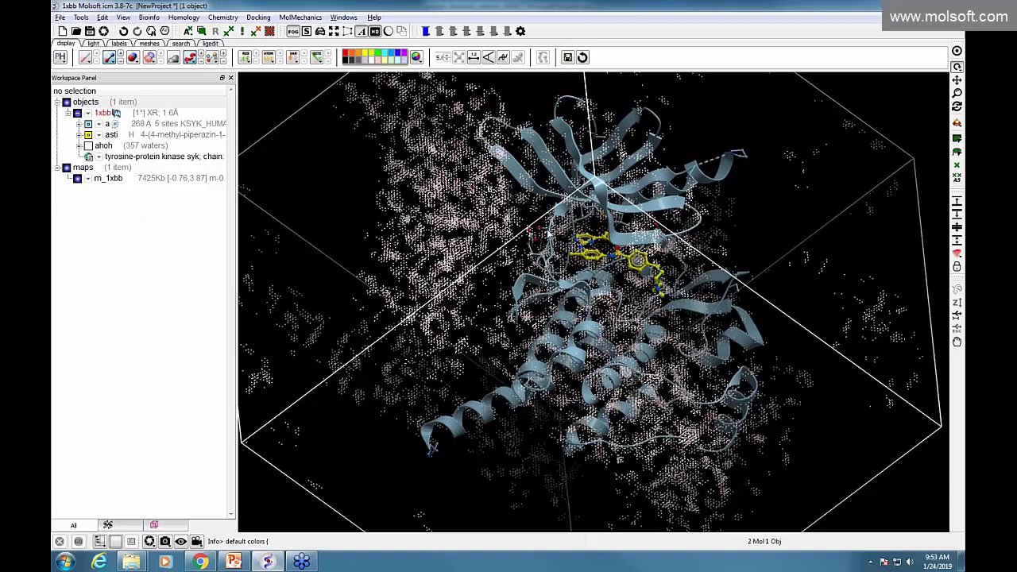
Contour the m_1xbb map around the asti ligand at sigma levels 1.0 and 2.5, coloured yellow and blue
{"action": "left_click", "coordinate": [131, 137]}
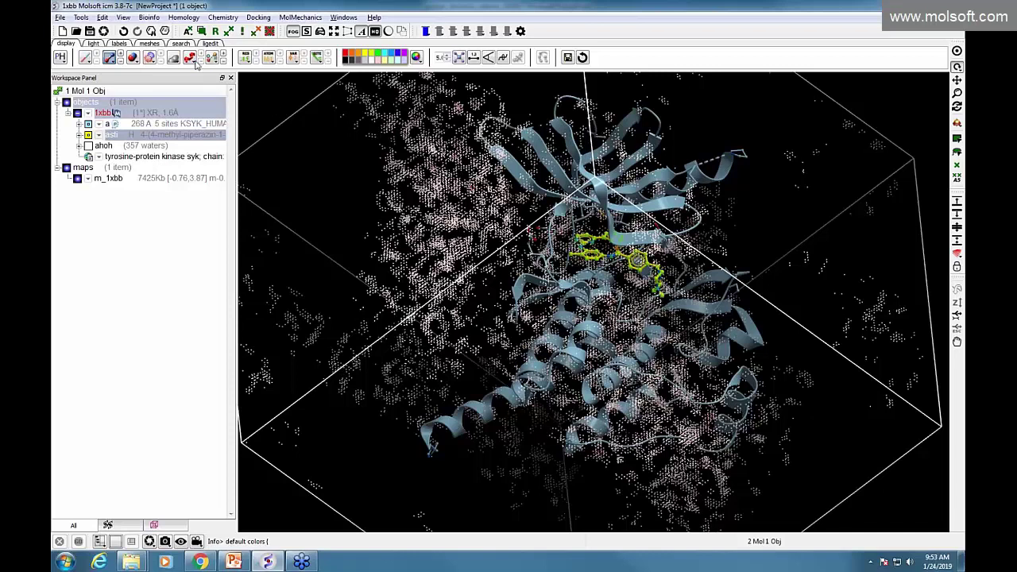
{"action": "left_click", "coordinate": [81, 17]}
{"action": "mouse_move", "coordinate": [90, 29]}
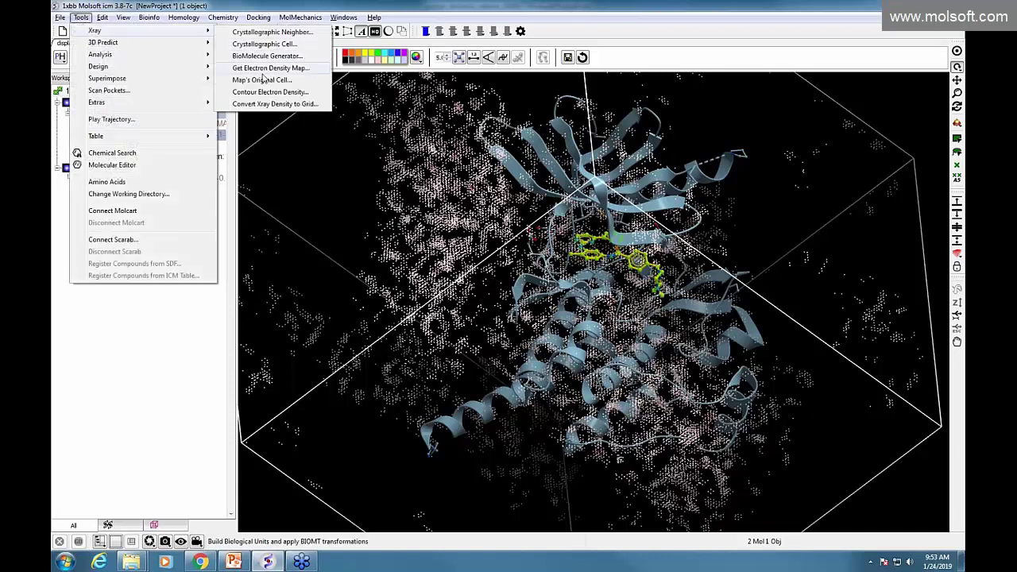
{"action": "left_click", "coordinate": [259, 93]}
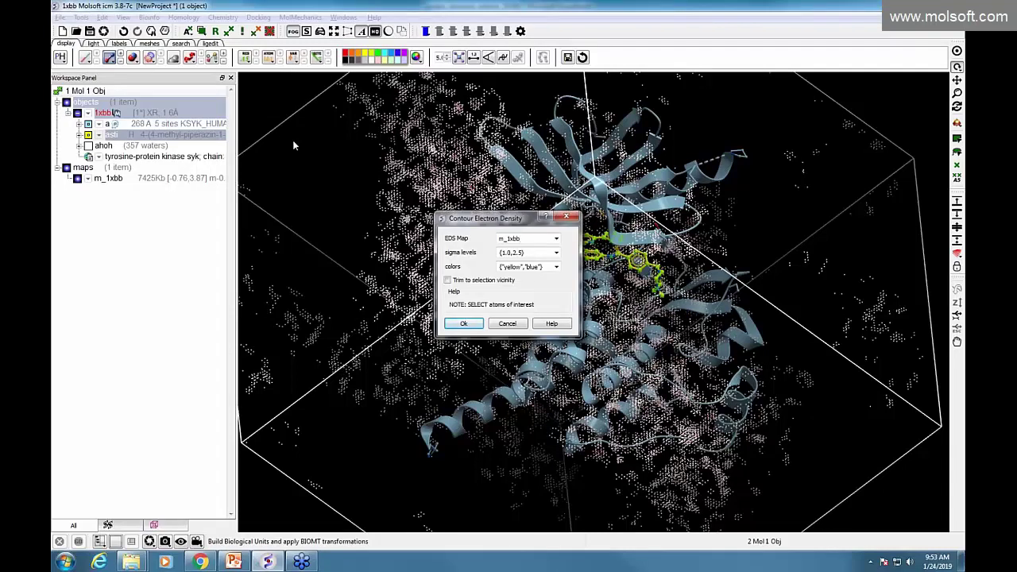
{"action": "left_click", "coordinate": [467, 325]}
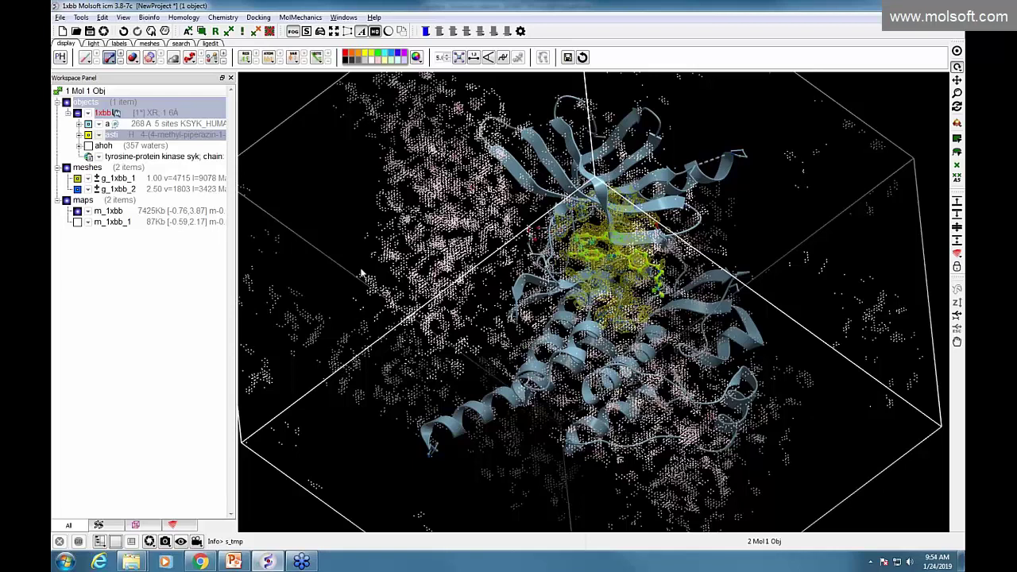
Centre on the asti ligand and examine from several angles how the contoured density fits its atoms, clearing the selection
{"action": "left_click", "coordinate": [957, 66]}
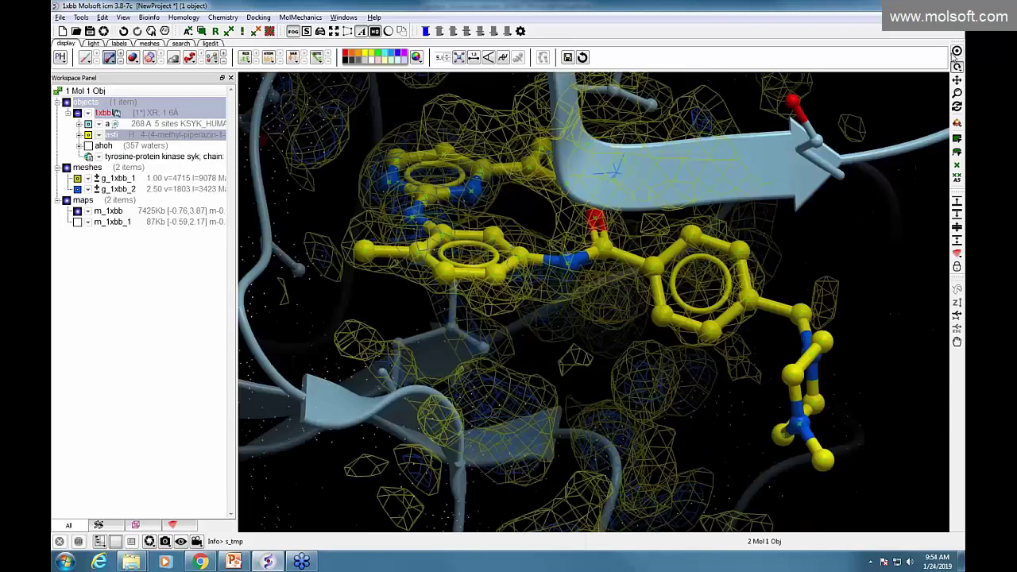
{"action": "left_click_drag", "start_coordinate": [561, 321], "coordinate": [550, 327]}
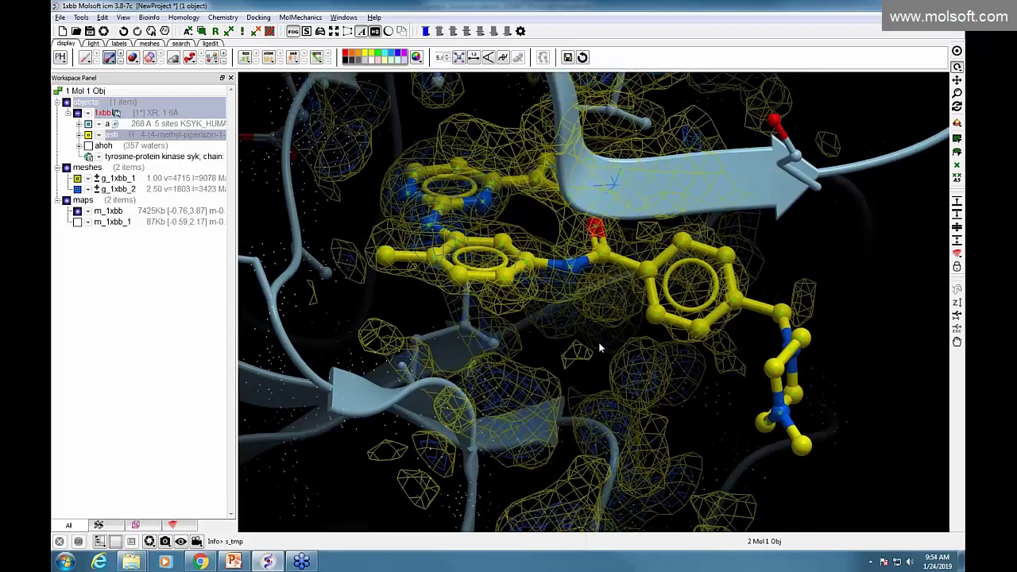
{"action": "left_click_drag", "start_coordinate": [600, 347], "coordinate": [651, 351]}
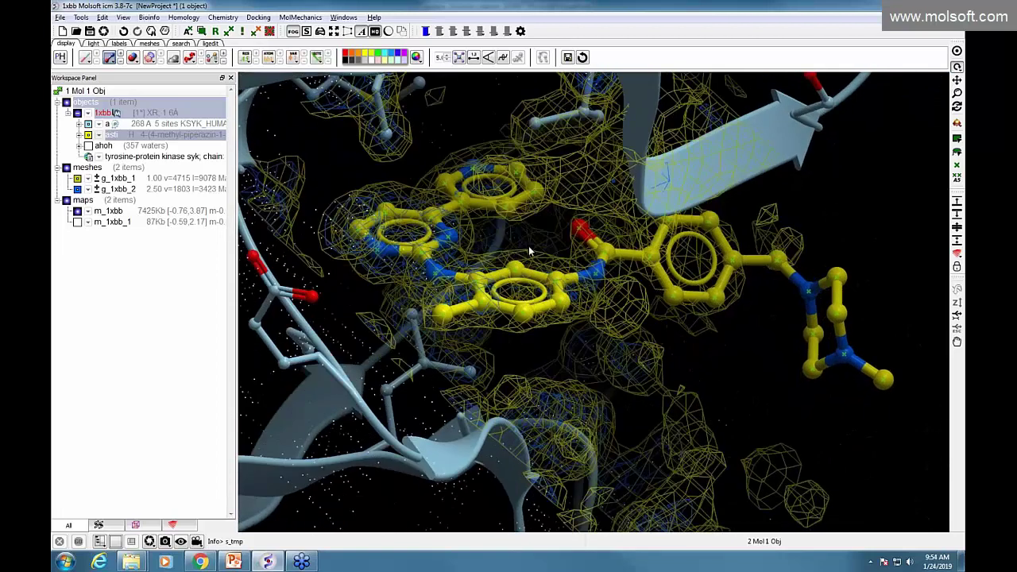
{"action": "left_click_drag", "start_coordinate": [530, 251], "coordinate": [501, 208]}
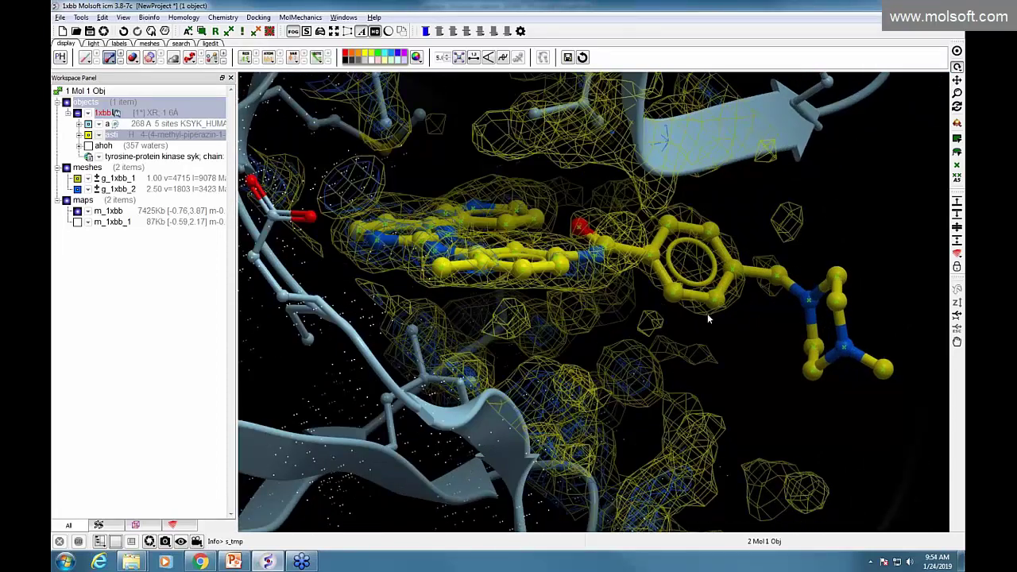
{"action": "left_click_drag", "start_coordinate": [707, 315], "coordinate": [785, 312]}
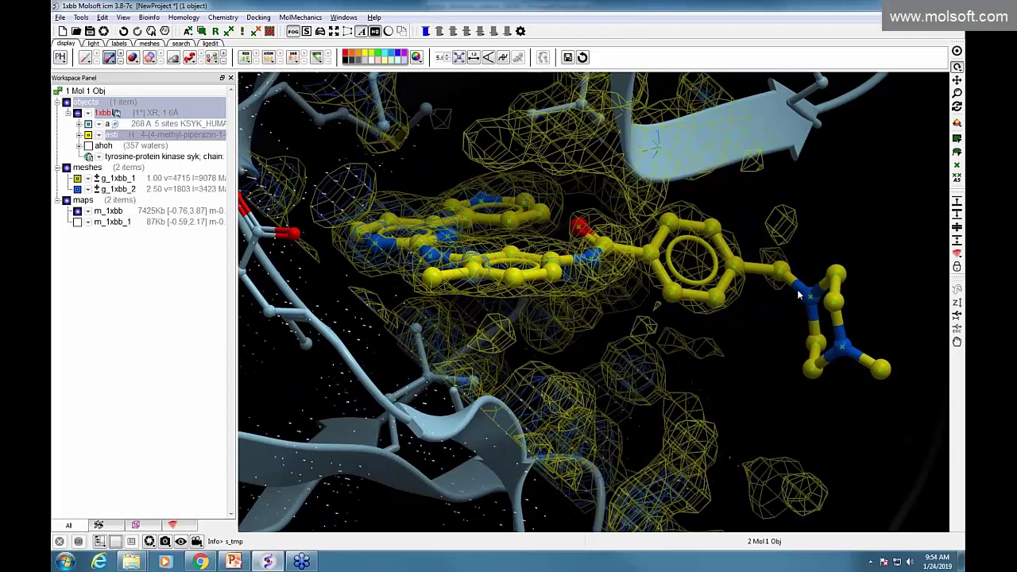
{"action": "left_click_drag", "start_coordinate": [849, 415], "coordinate": [761, 291]}
{"action": "left_click", "coordinate": [711, 313]}
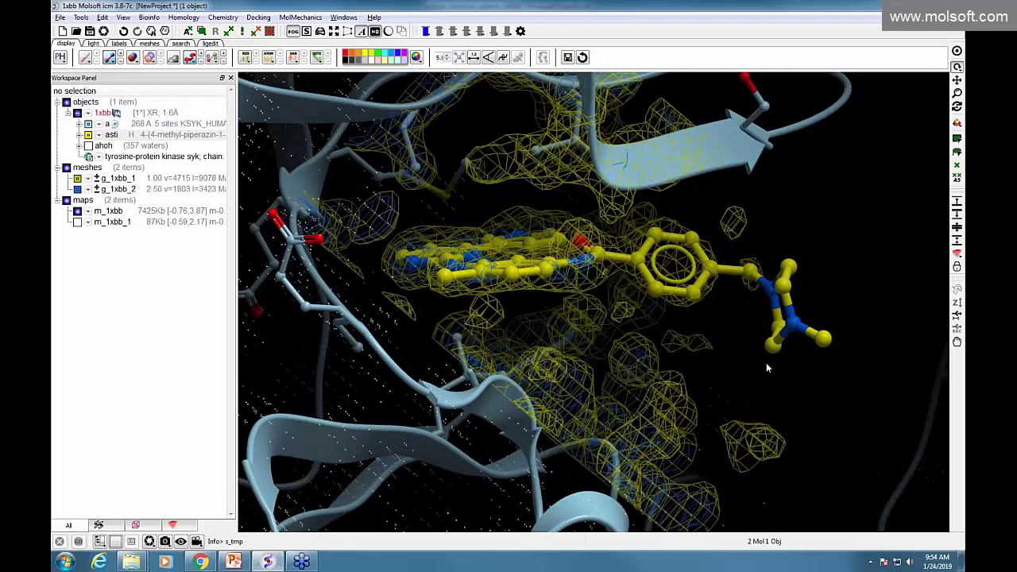
{"action": "left_click_drag", "start_coordinate": [767, 367], "coordinate": [730, 354]}
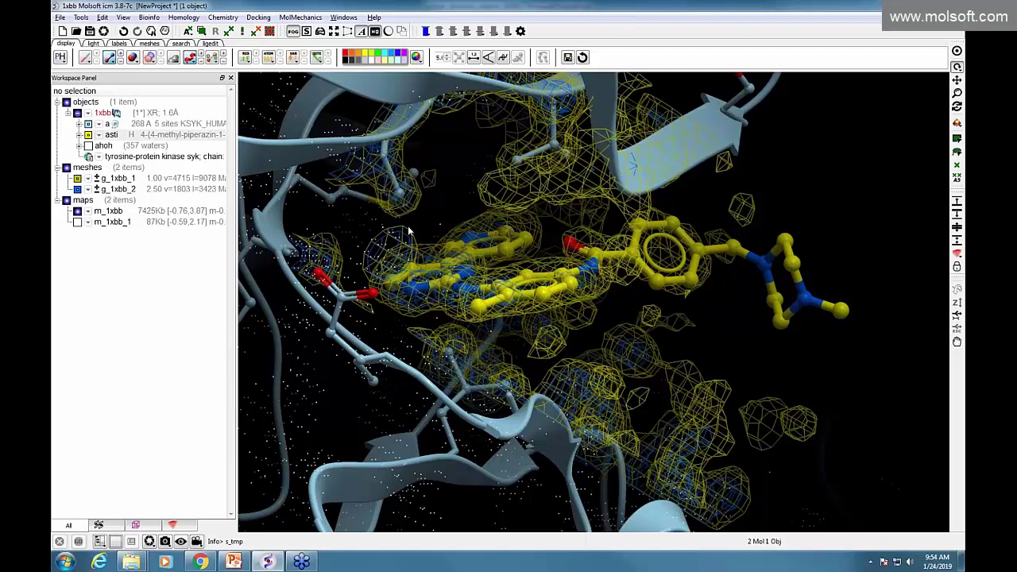
{"action": "left_click_drag", "start_coordinate": [409, 231], "coordinate": [371, 240]}
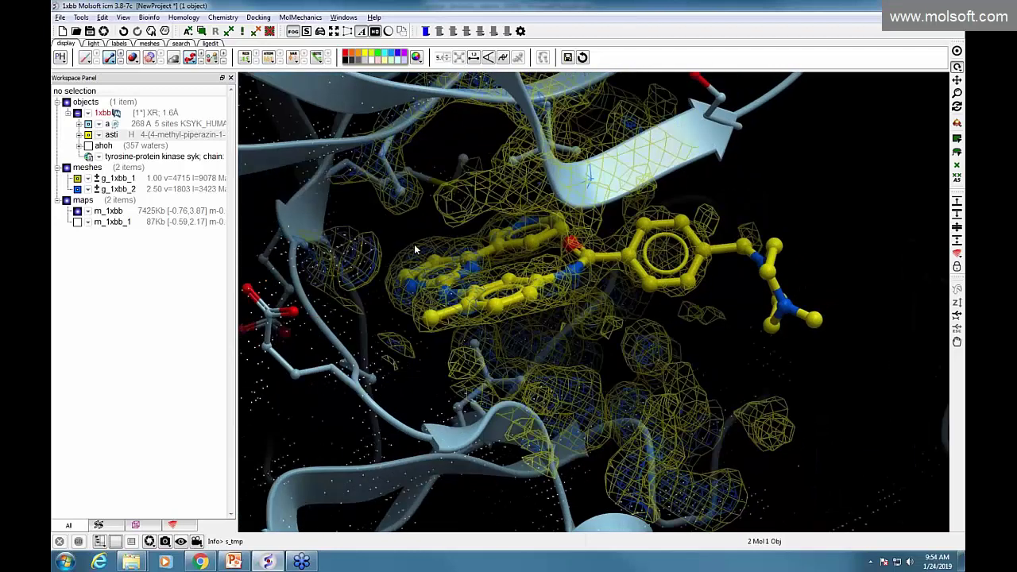
{"action": "left_click_drag", "start_coordinate": [614, 372], "coordinate": [601, 374]}
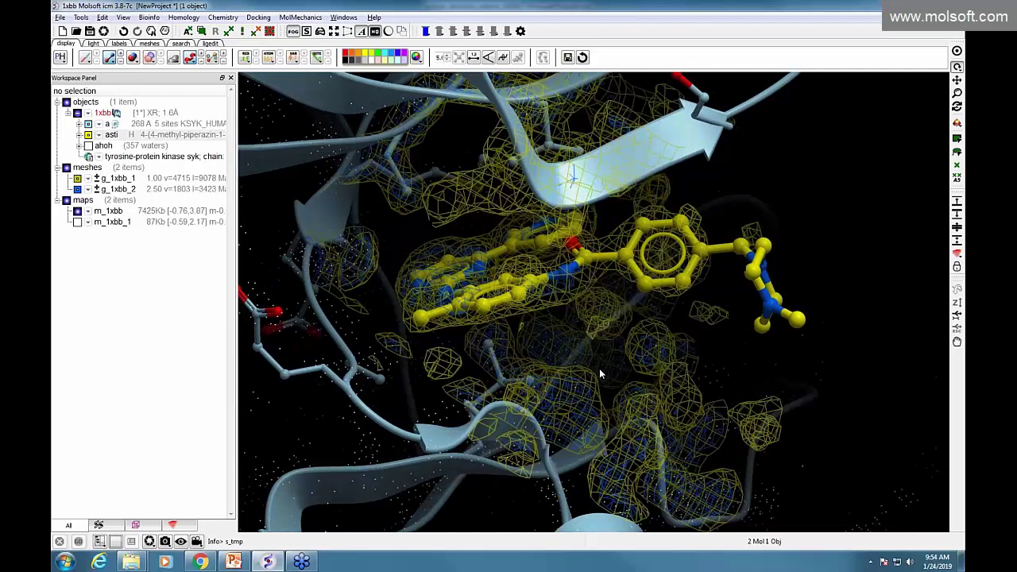
Select the residues neighbouring the asti ligand and display them in wire representation
{"action": "right_click", "coordinate": [125, 141]}
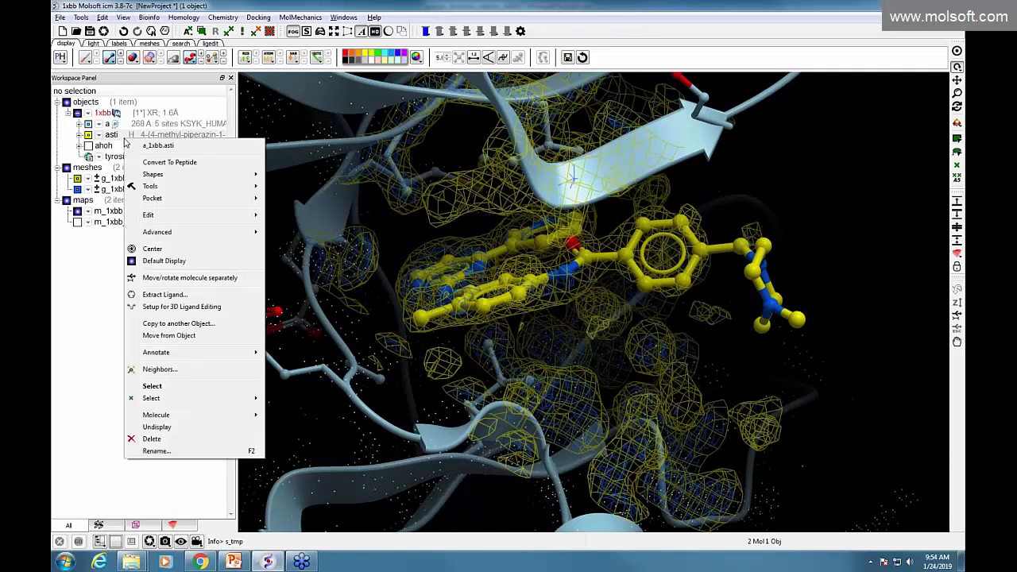
{"action": "mouse_move", "coordinate": [168, 398]}
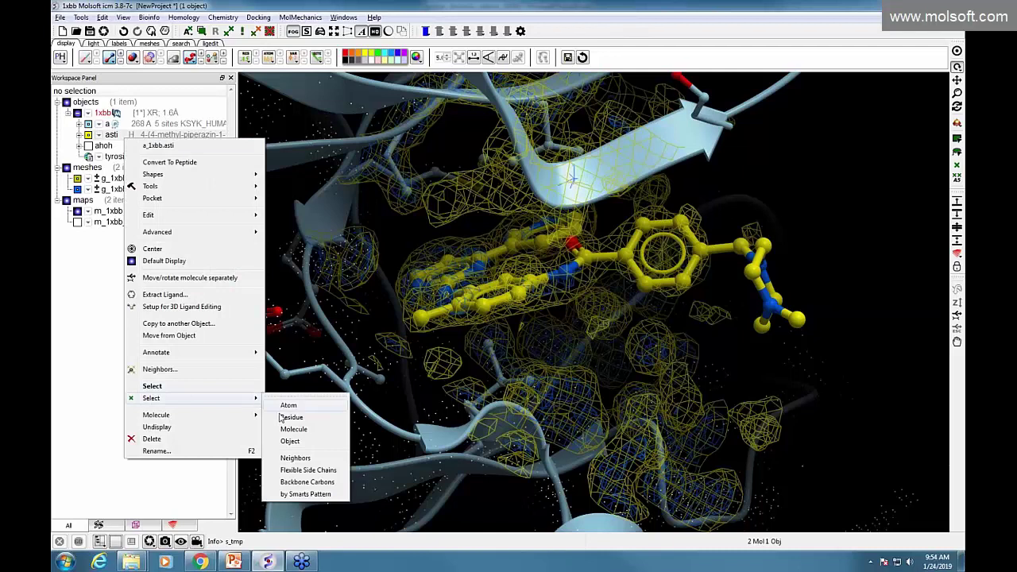
{"action": "left_click", "coordinate": [294, 459]}
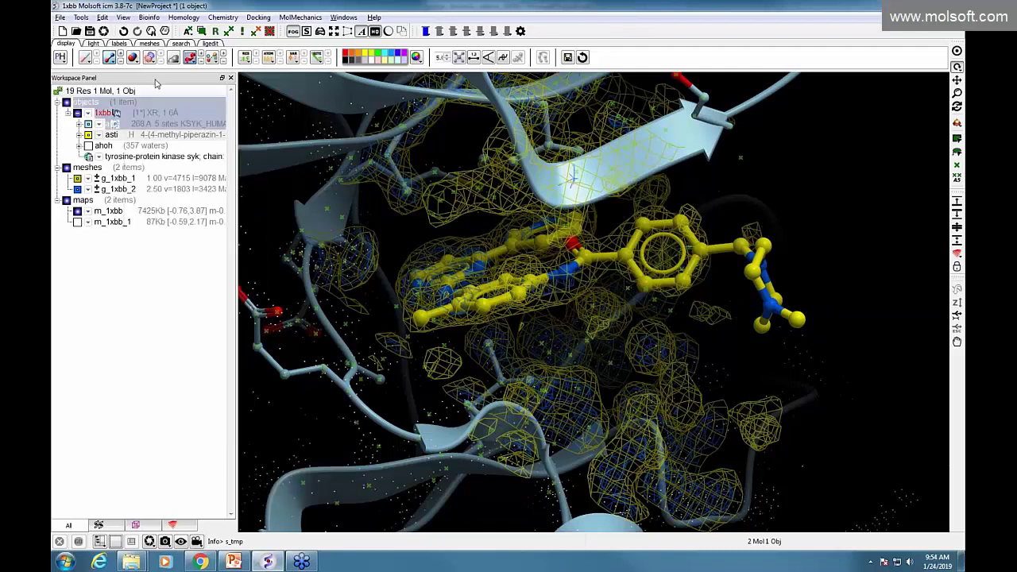
{"action": "left_click", "coordinate": [87, 60]}
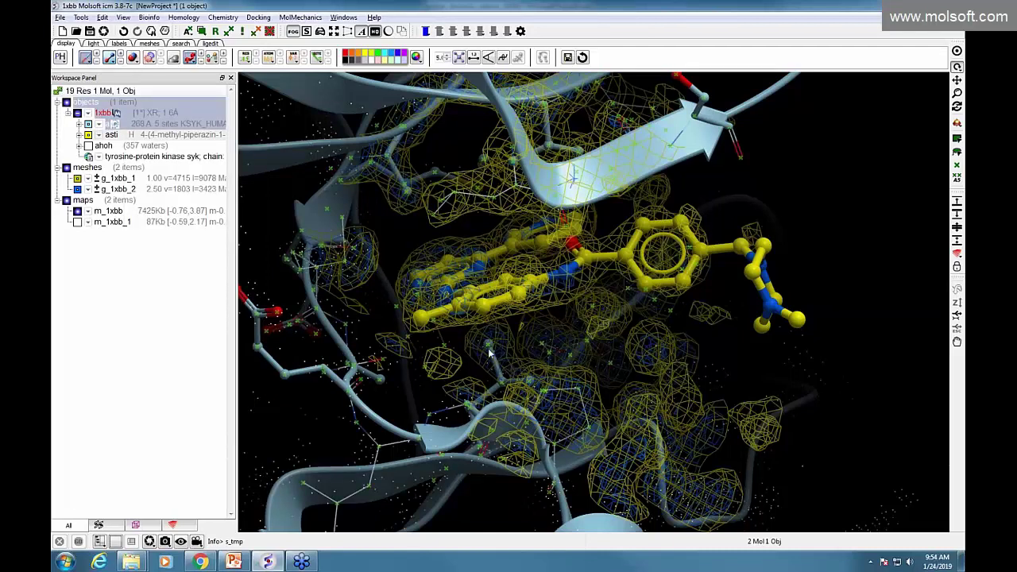
{"action": "left_click_drag", "start_coordinate": [490, 353], "coordinate": [469, 334]}
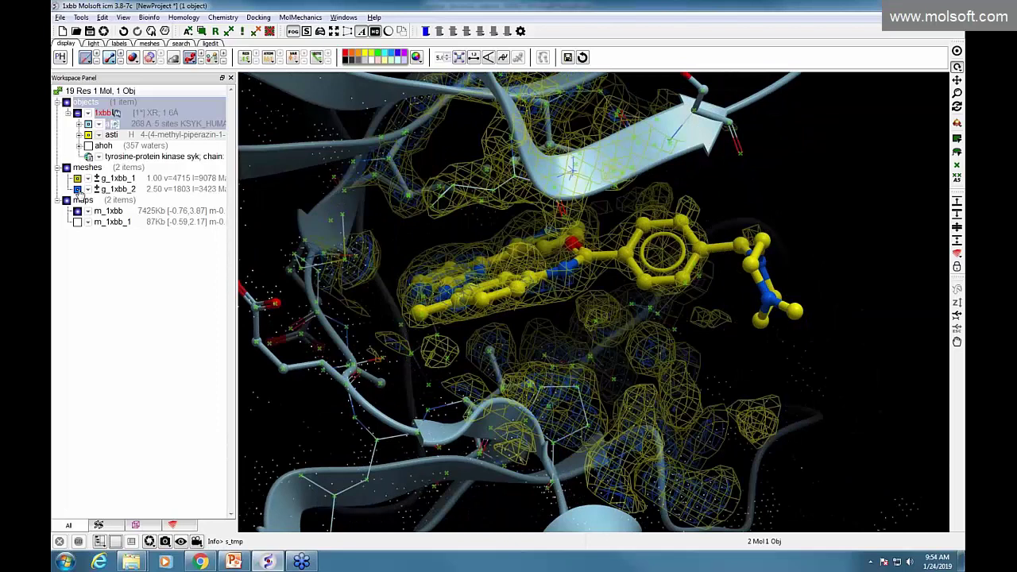
Hide the g_1xbb_2 mesh and set the contour level of g_1xbb_1 to 0.70 sigma
{"action": "left_click", "coordinate": [77, 189]}
{"action": "left_click_drag", "start_coordinate": [579, 381], "coordinate": [575, 368]}
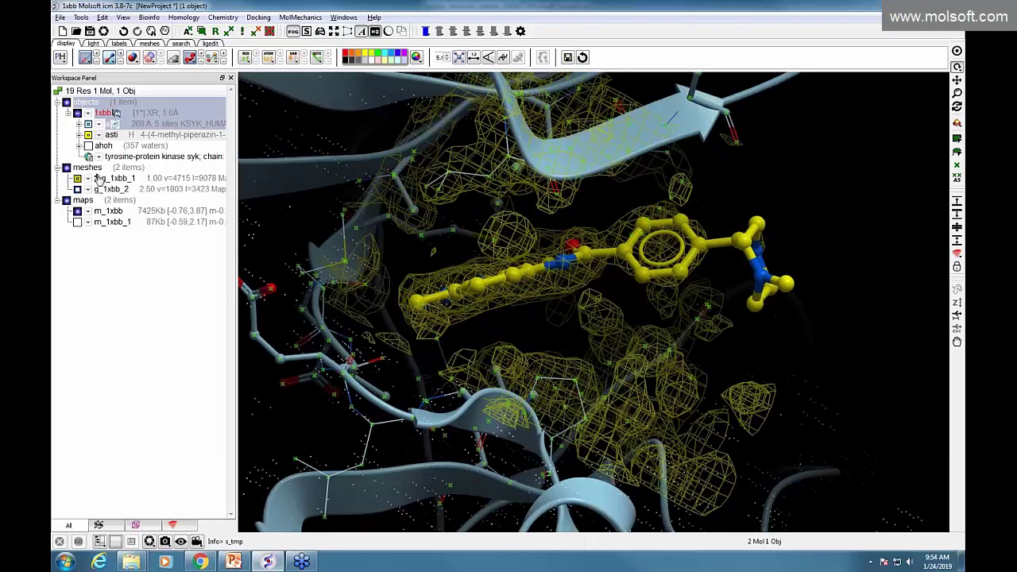
{"action": "scroll", "coordinate": [97, 181], "scroll_direction": "up", "scroll_amount": 1}
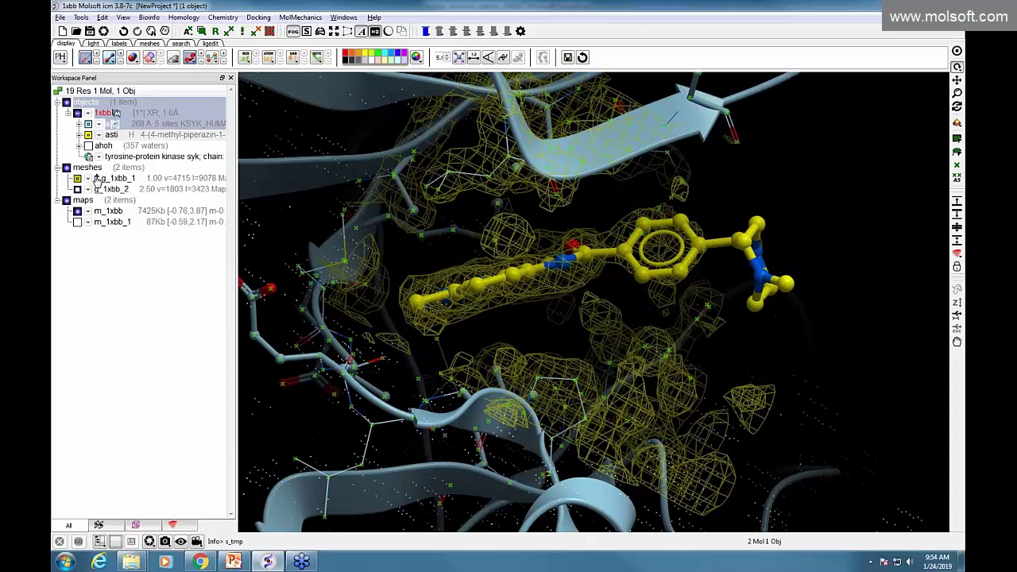
{"action": "scroll", "coordinate": [98, 184], "scroll_direction": "down", "scroll_amount": 1}
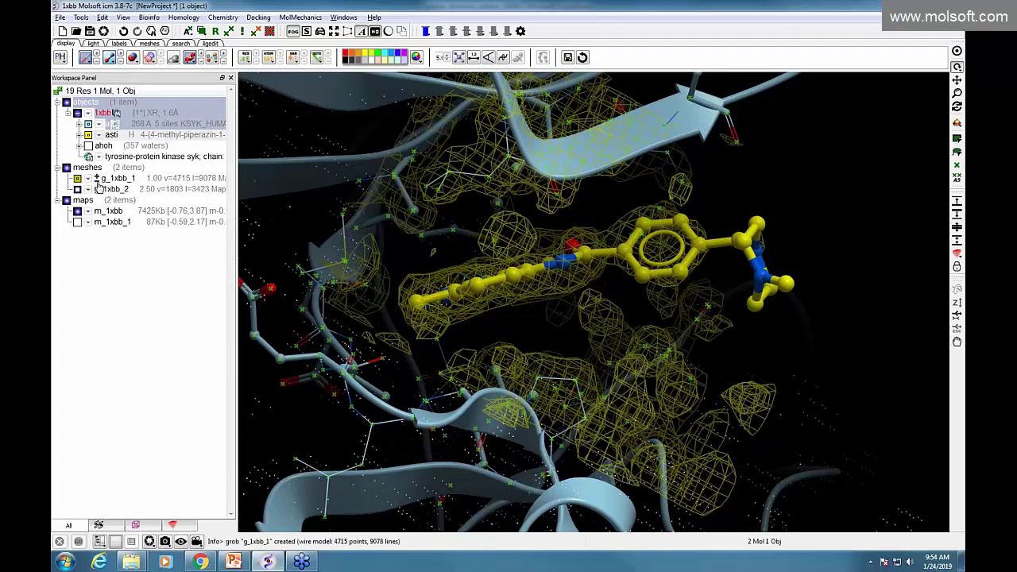
{"action": "scroll", "coordinate": [98, 184], "scroll_direction": "down", "scroll_amount": 2}
{"action": "scroll", "coordinate": [99, 183], "scroll_direction": "down", "scroll_amount": 1}
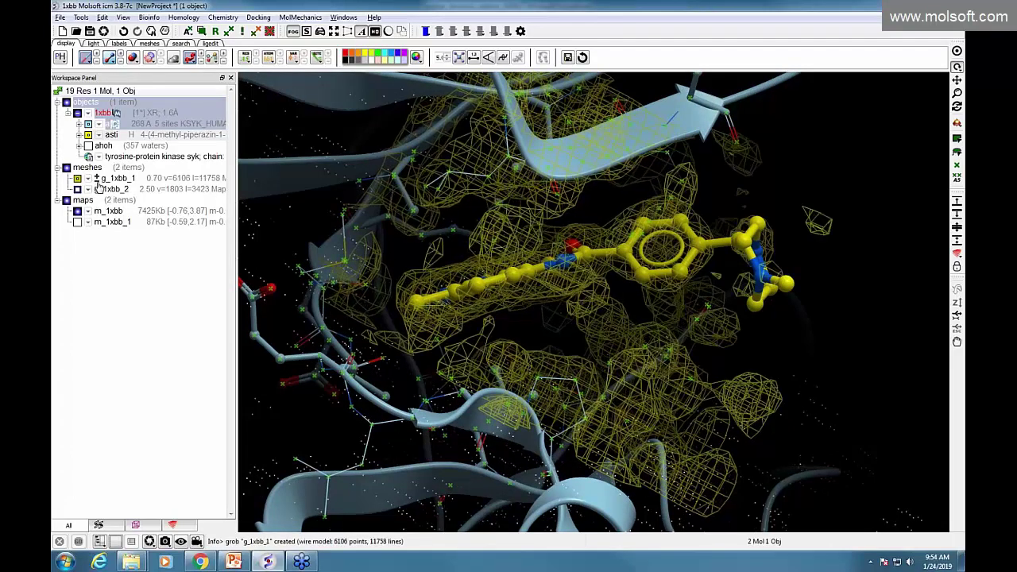
{"action": "left_click_drag", "start_coordinate": [758, 292], "coordinate": [772, 329]}
{"action": "left_click_drag", "start_coordinate": [789, 313], "coordinate": [763, 304]}
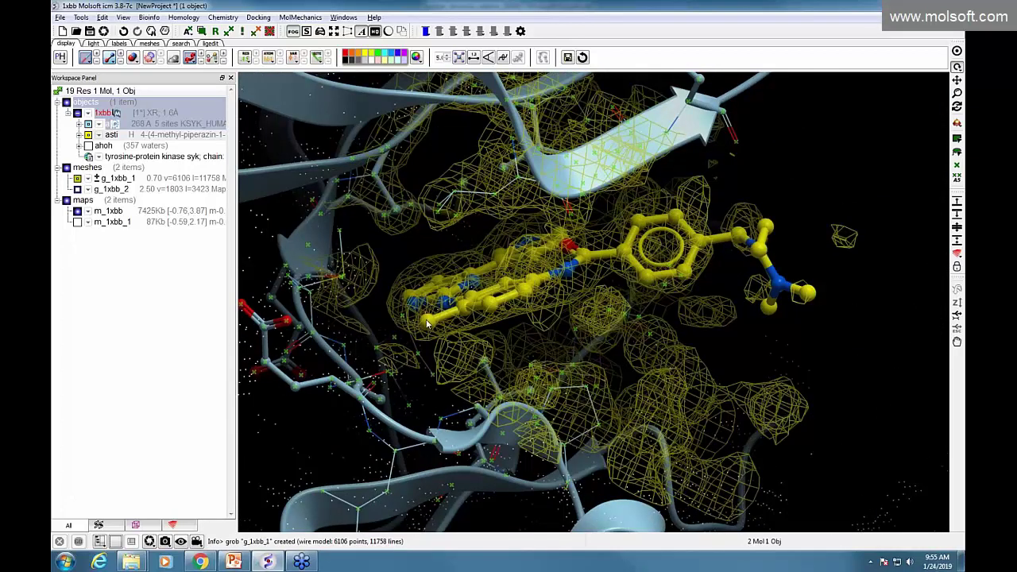
Toggle the m_1xbb map and display all maps in the workspace, including m_1xbb_1
{"action": "left_click", "coordinate": [77, 210]}
{"action": "left_click", "coordinate": [66, 200]}
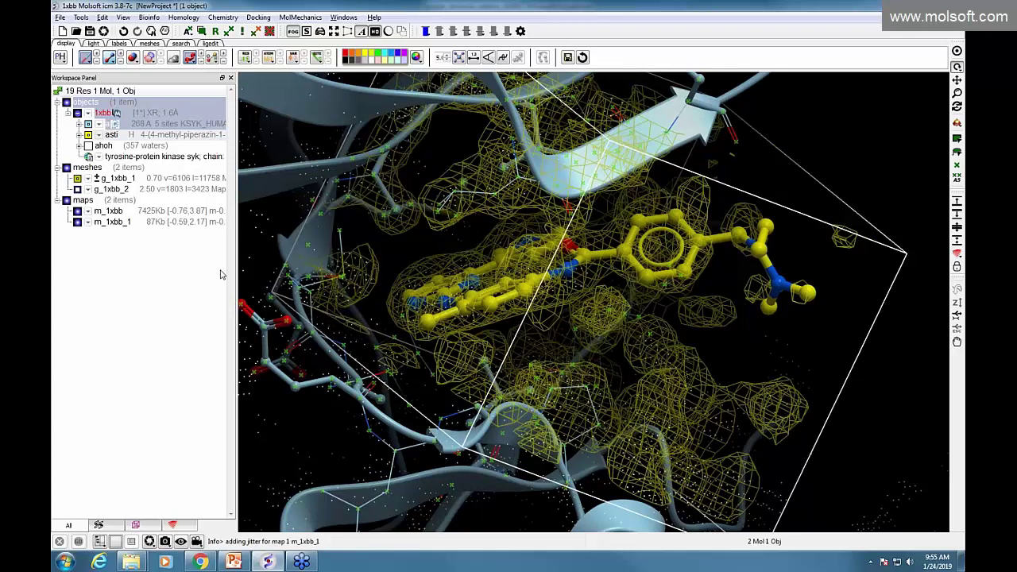
Switch to PowerPoint, go to slide 14, "Any Questions?", and start the slide show from it
{"action": "key", "text": "alt+Tab"}
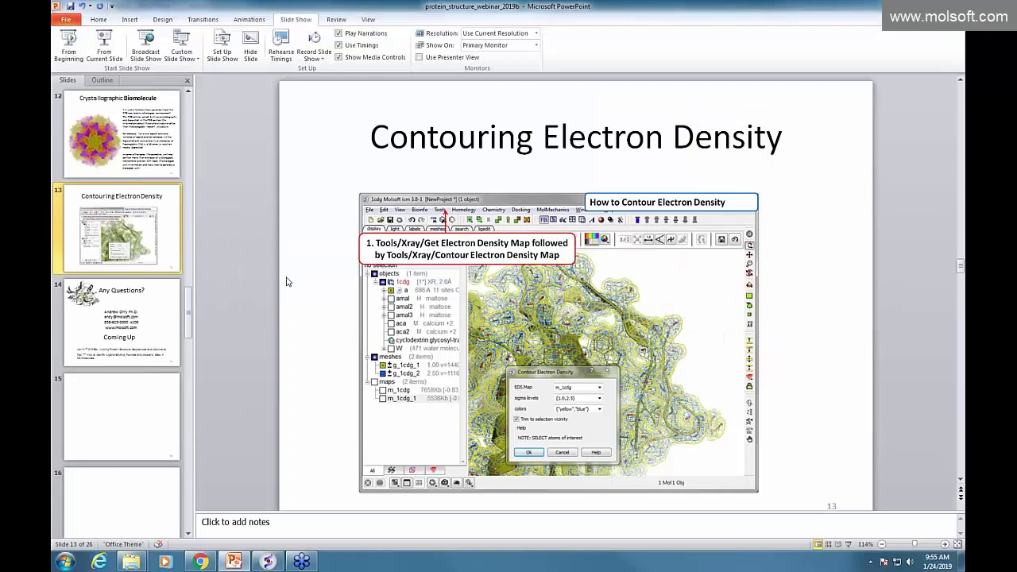
{"action": "left_click", "coordinate": [126, 332]}
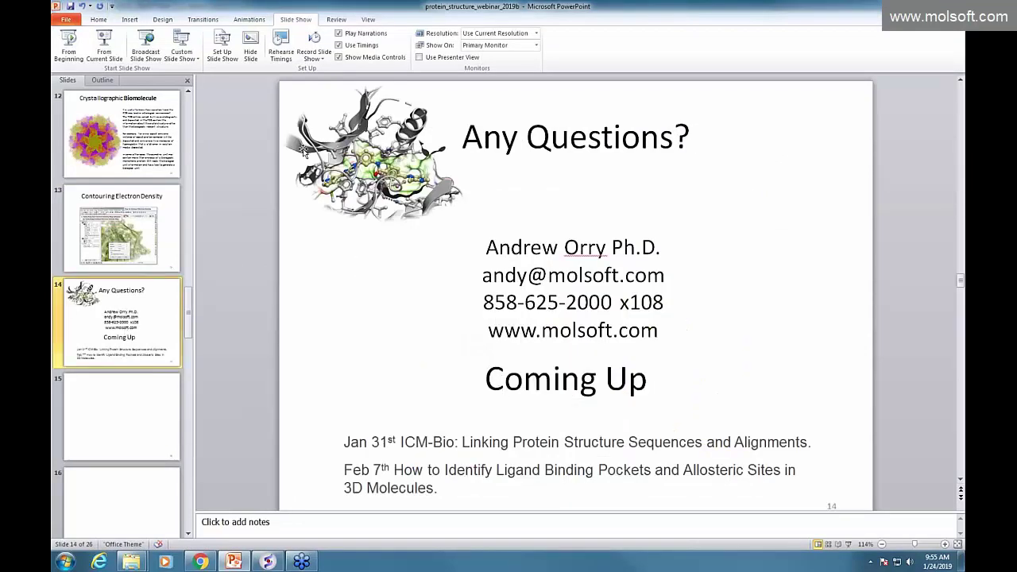
{"action": "left_click", "coordinate": [104, 53]}
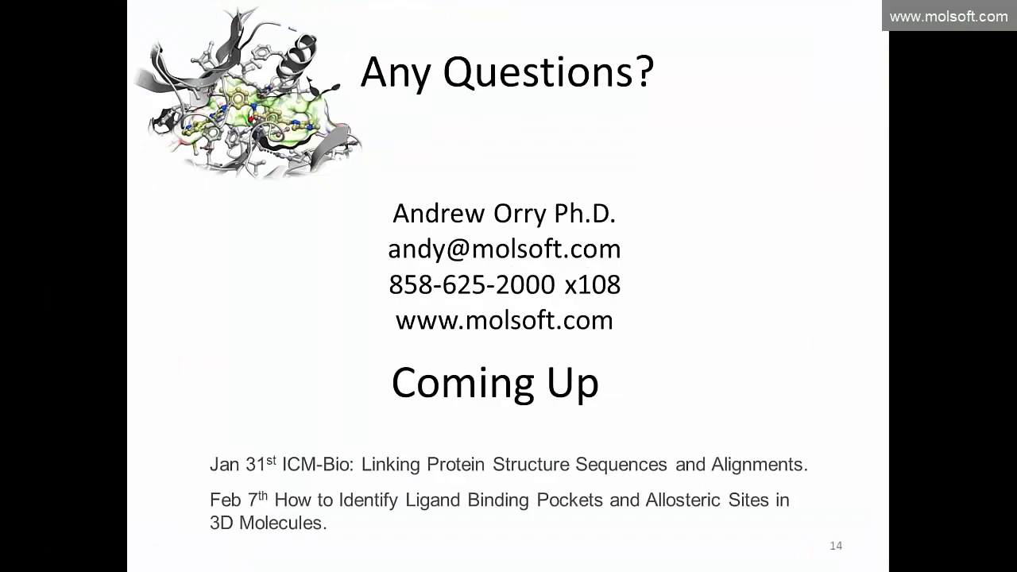